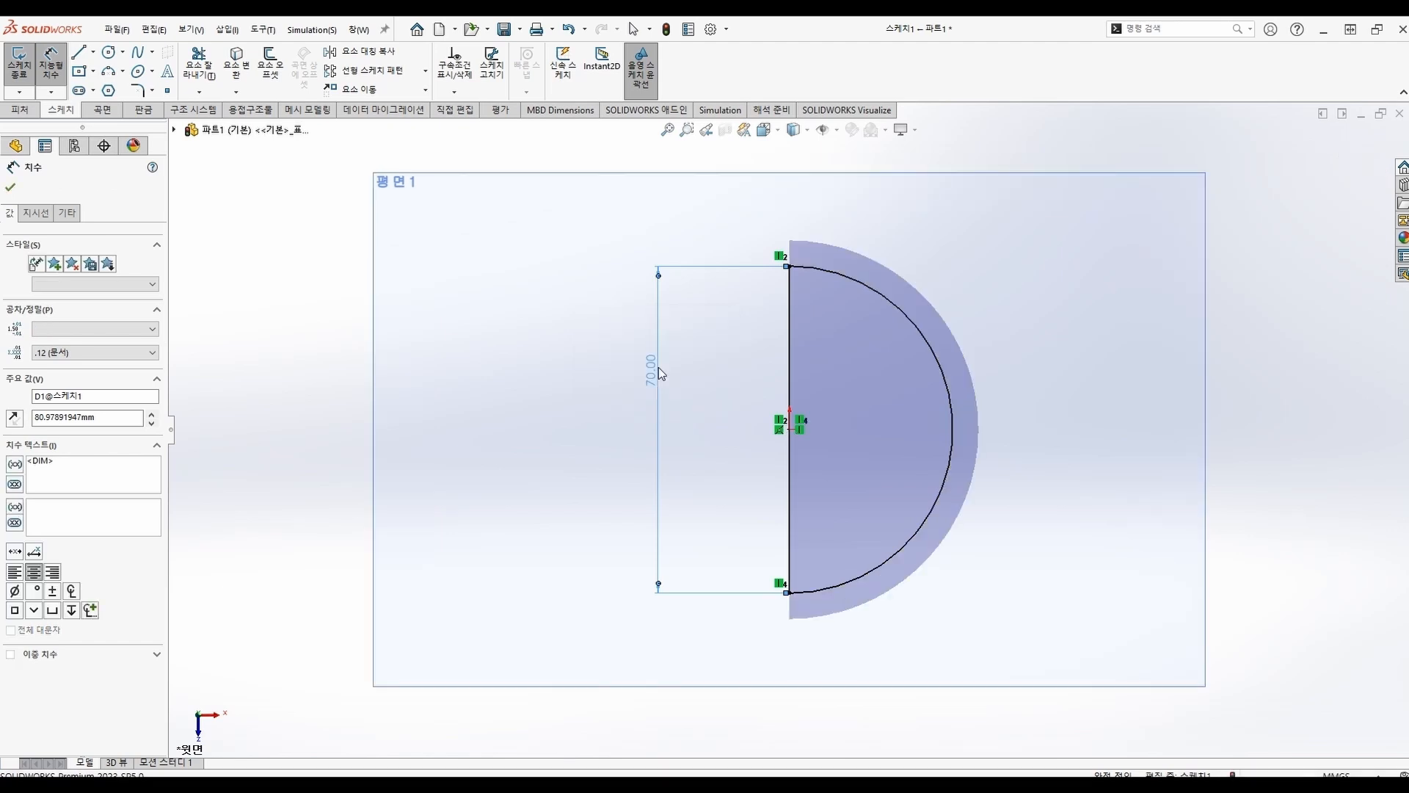
Finish the dimensioned half-circle sketch and start a new sketch on 평면1
click(11, 189)
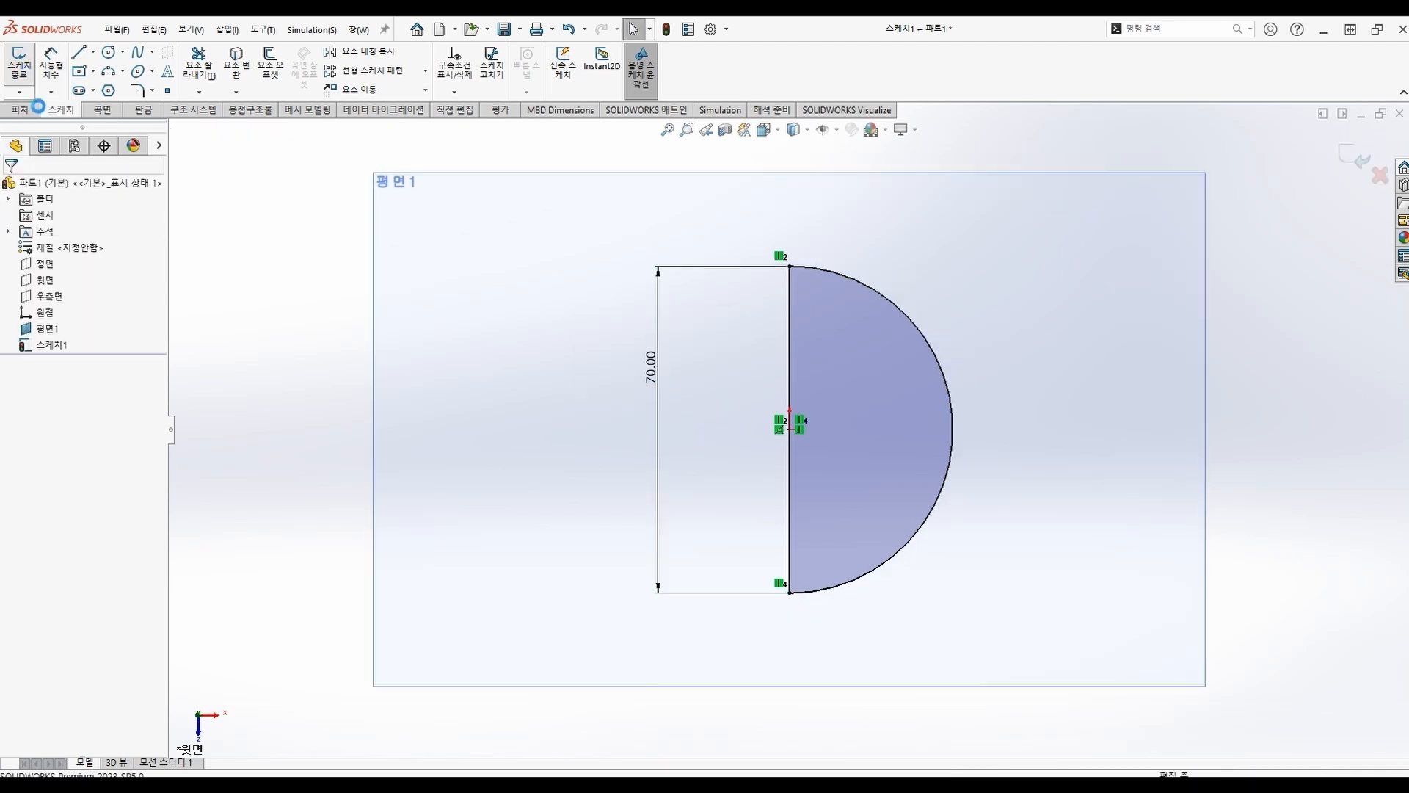
click(55, 331)
click(86, 312)
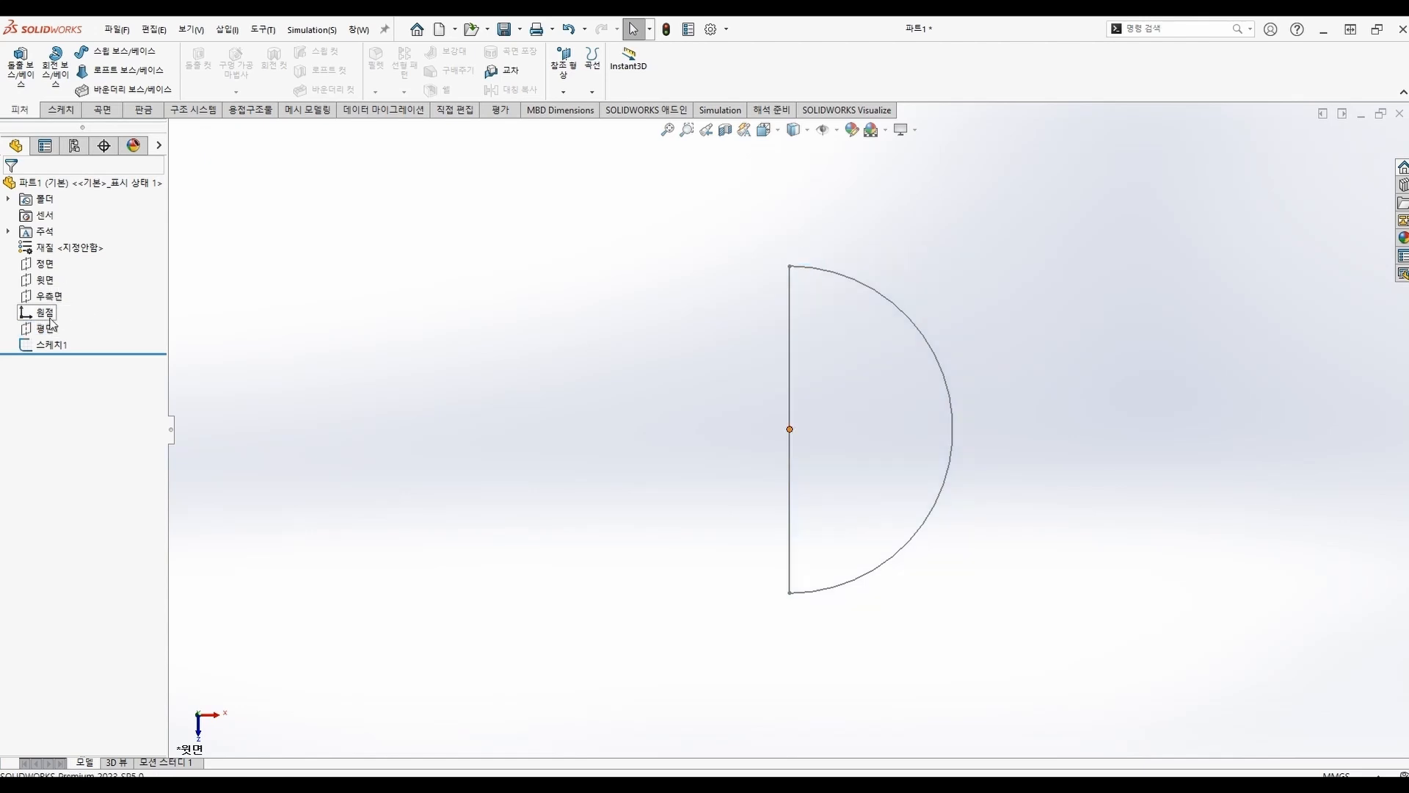
click(49, 326)
click(59, 308)
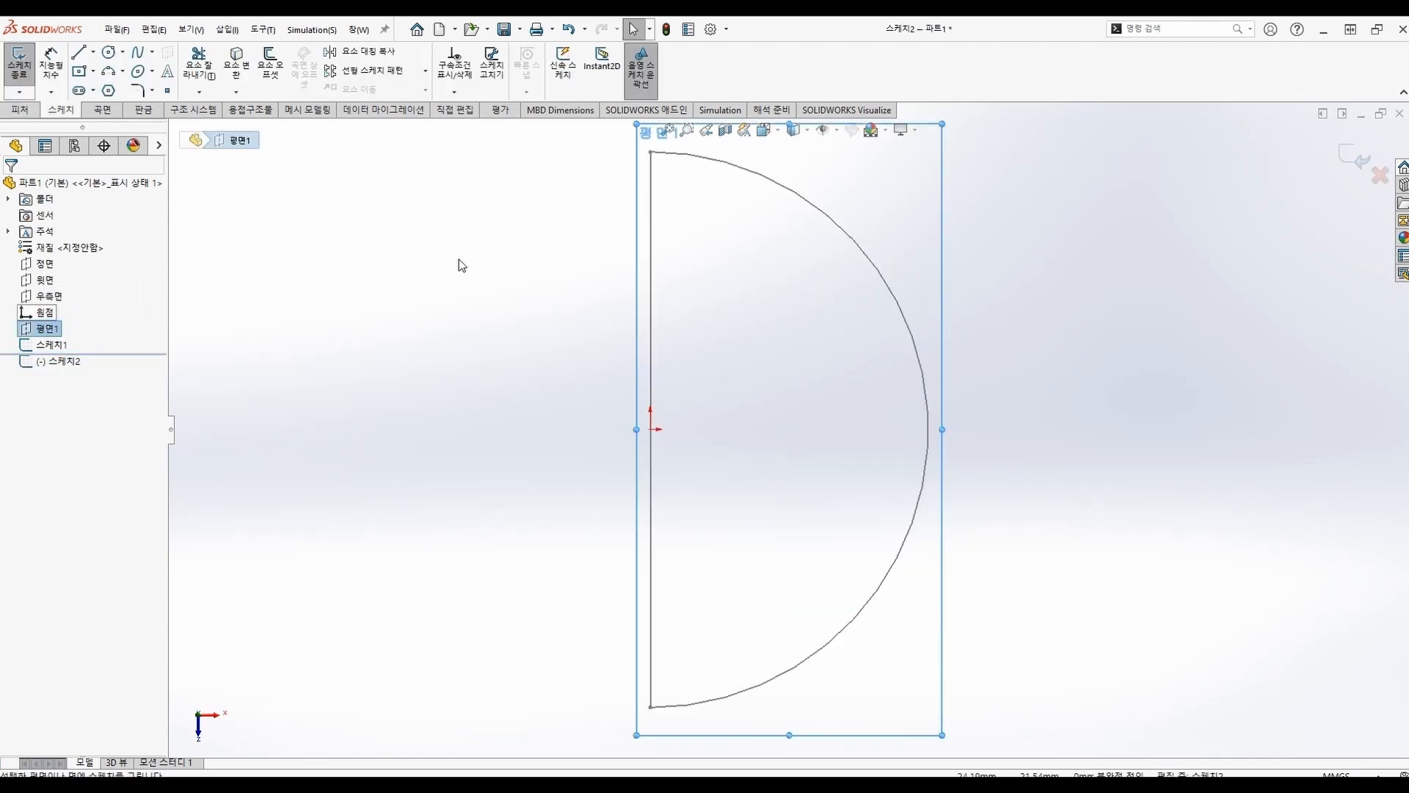
Sketch a circle about 102 mm in diameter centred on the origin, surrounding the existing half circle
click(108, 53)
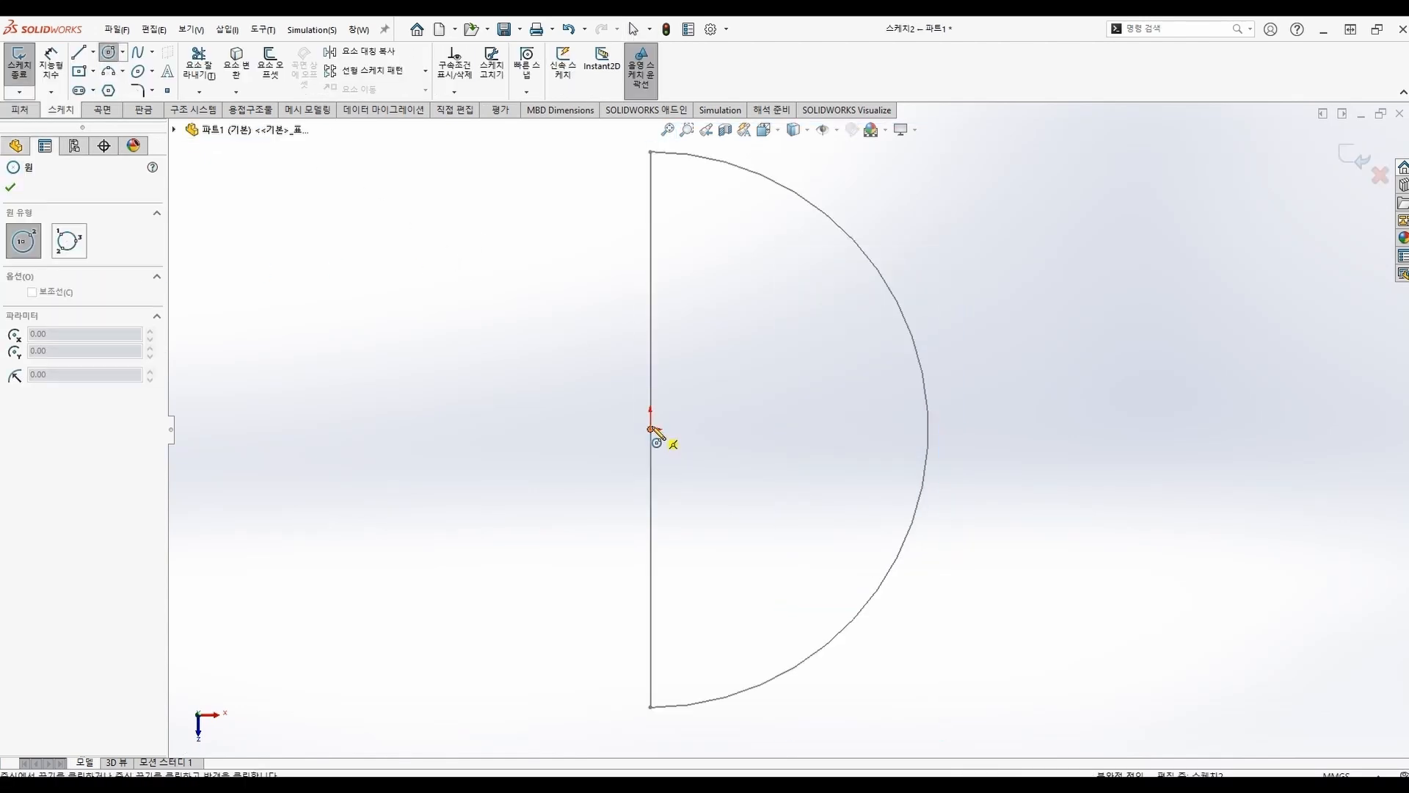
click(653, 430)
click(1024, 606)
key(Escape)
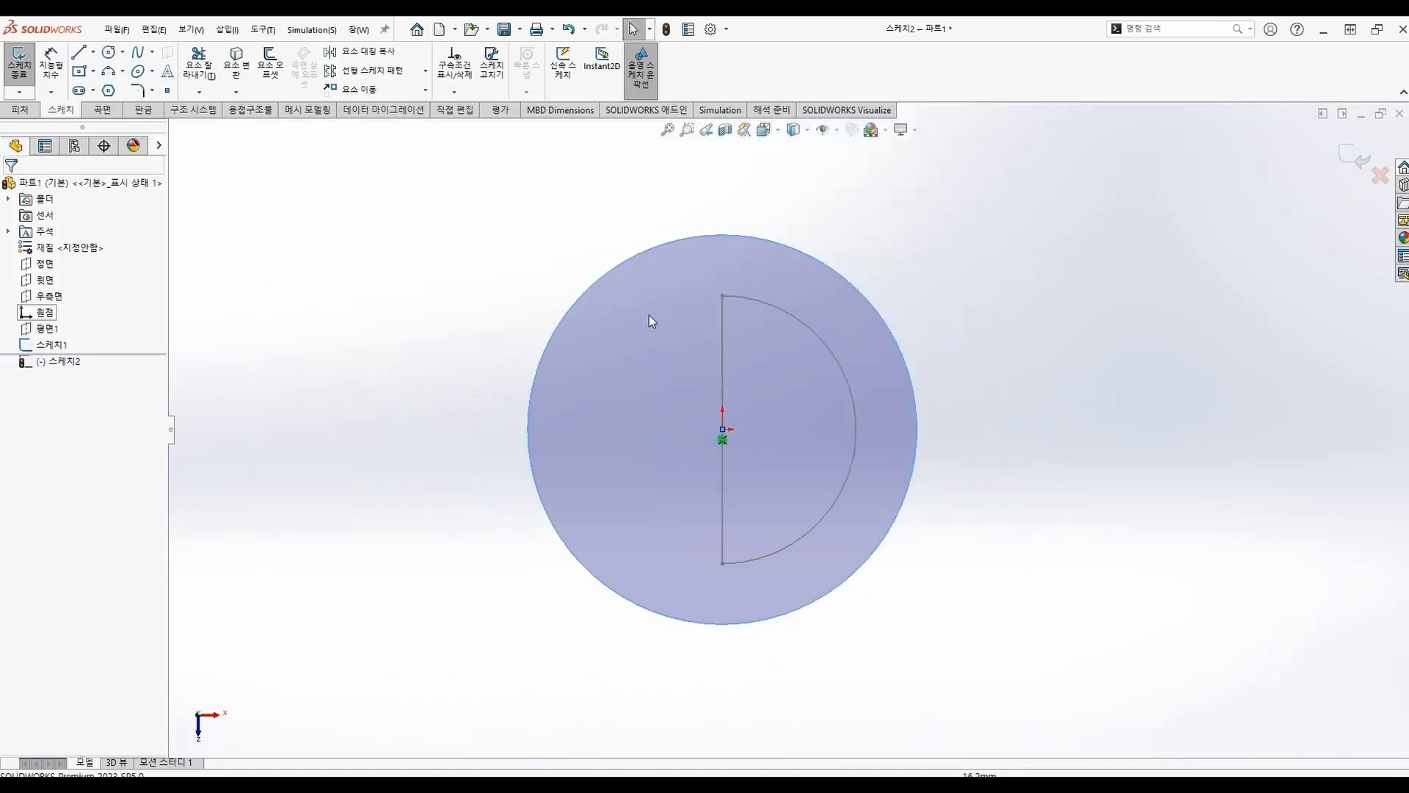
Draw a vertical diameter line through the circle and trim away the half opposite the existing half circle
click(79, 54)
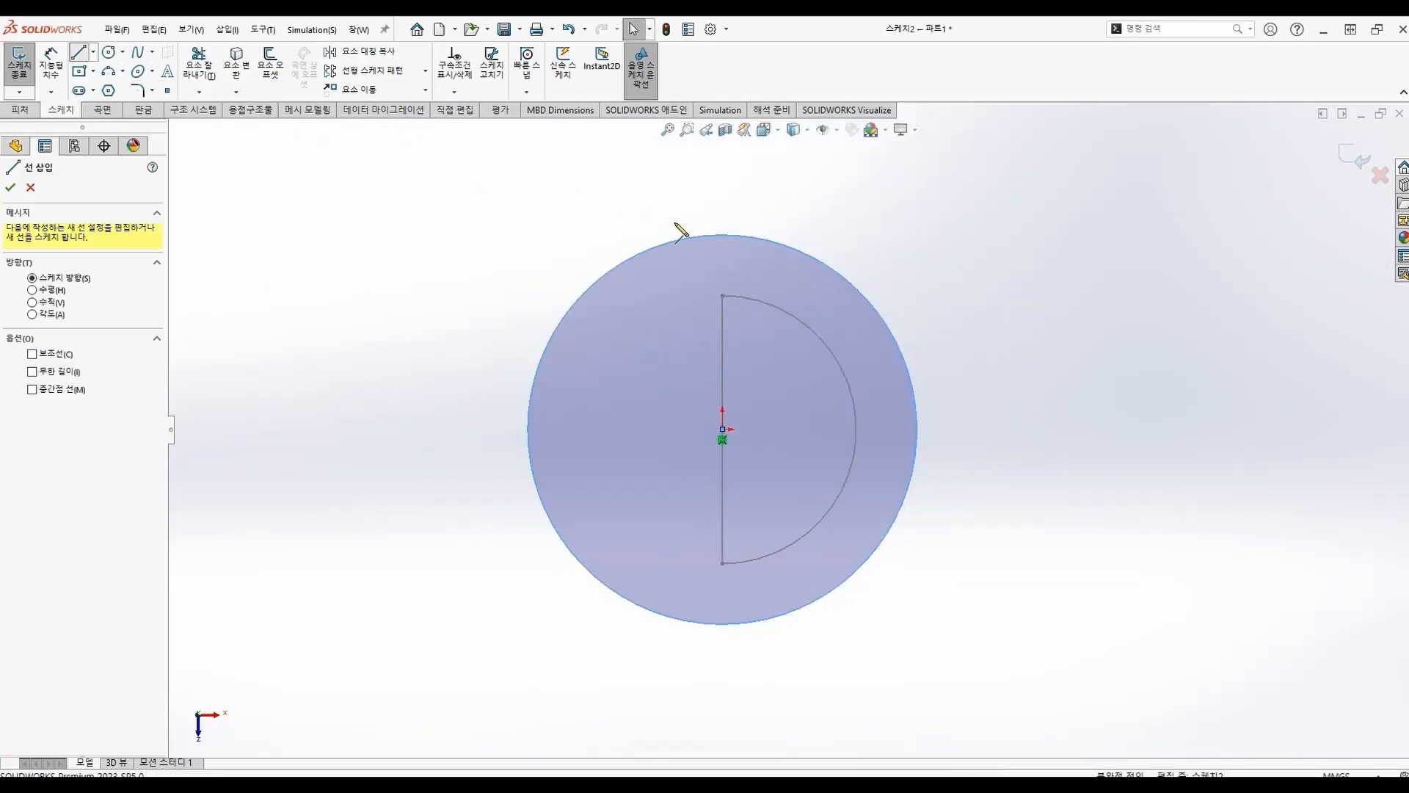
click(723, 235)
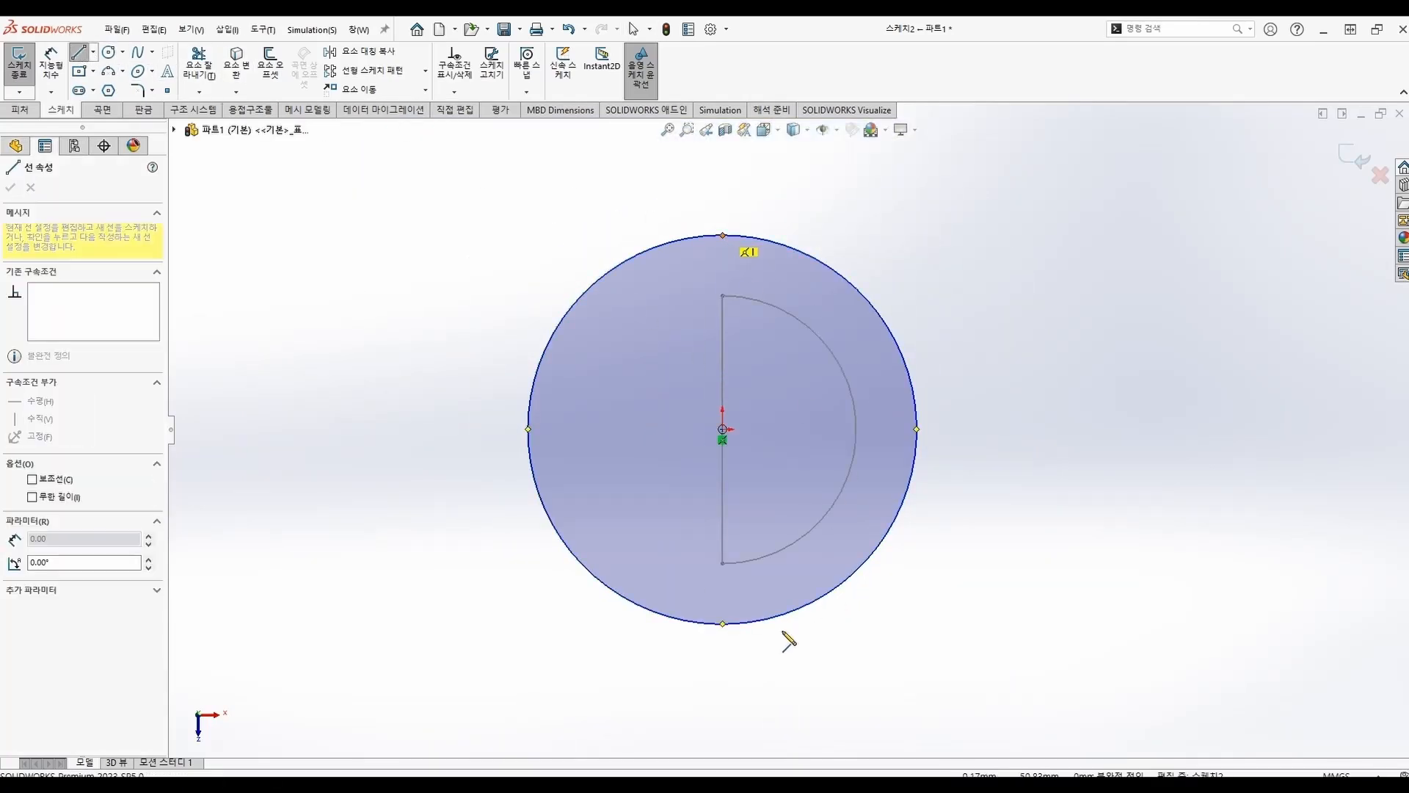
click(723, 624)
key(Escape)
click(198, 64)
drag(440, 237, 552, 377)
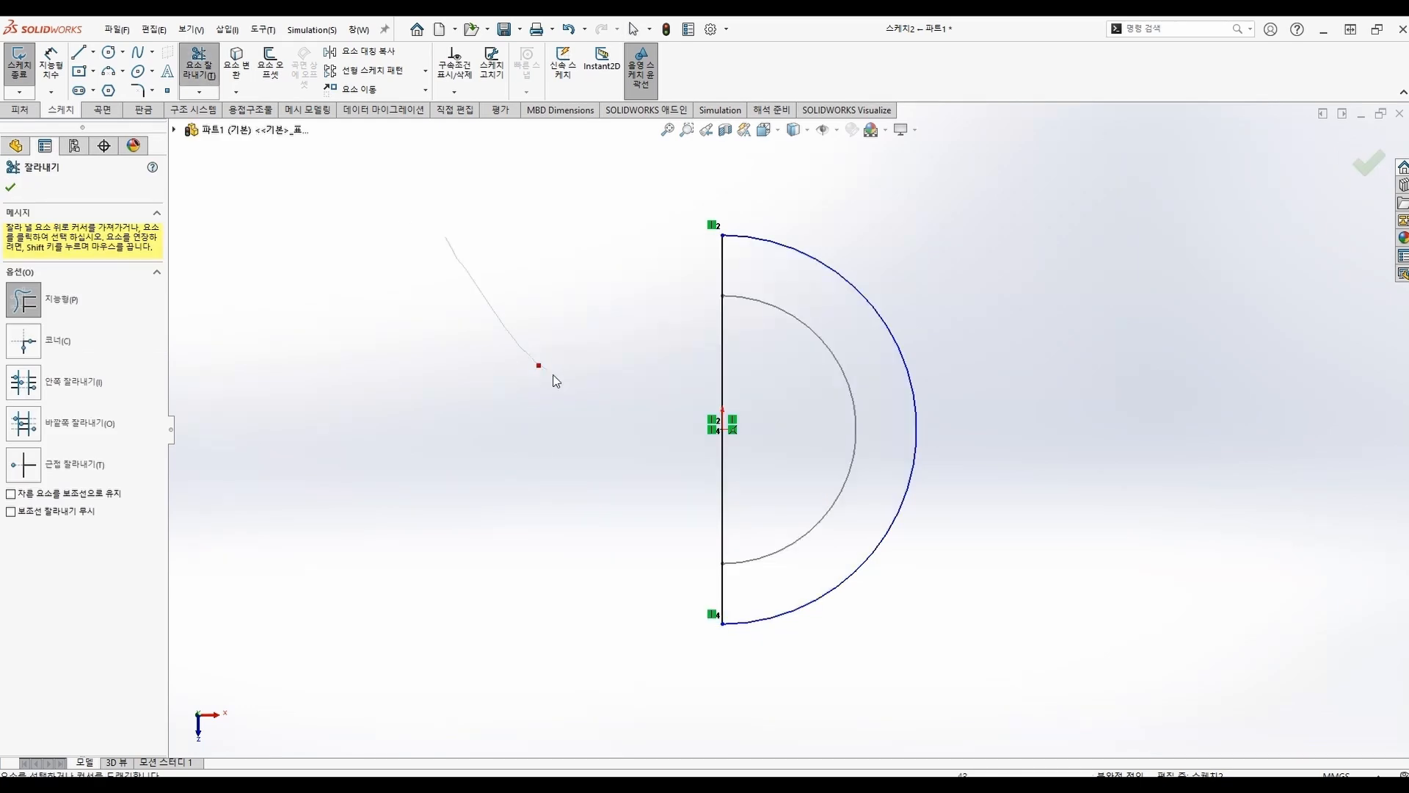
Dimension the half circle's straight edge to 90 mm and exit the sketch
click(51, 63)
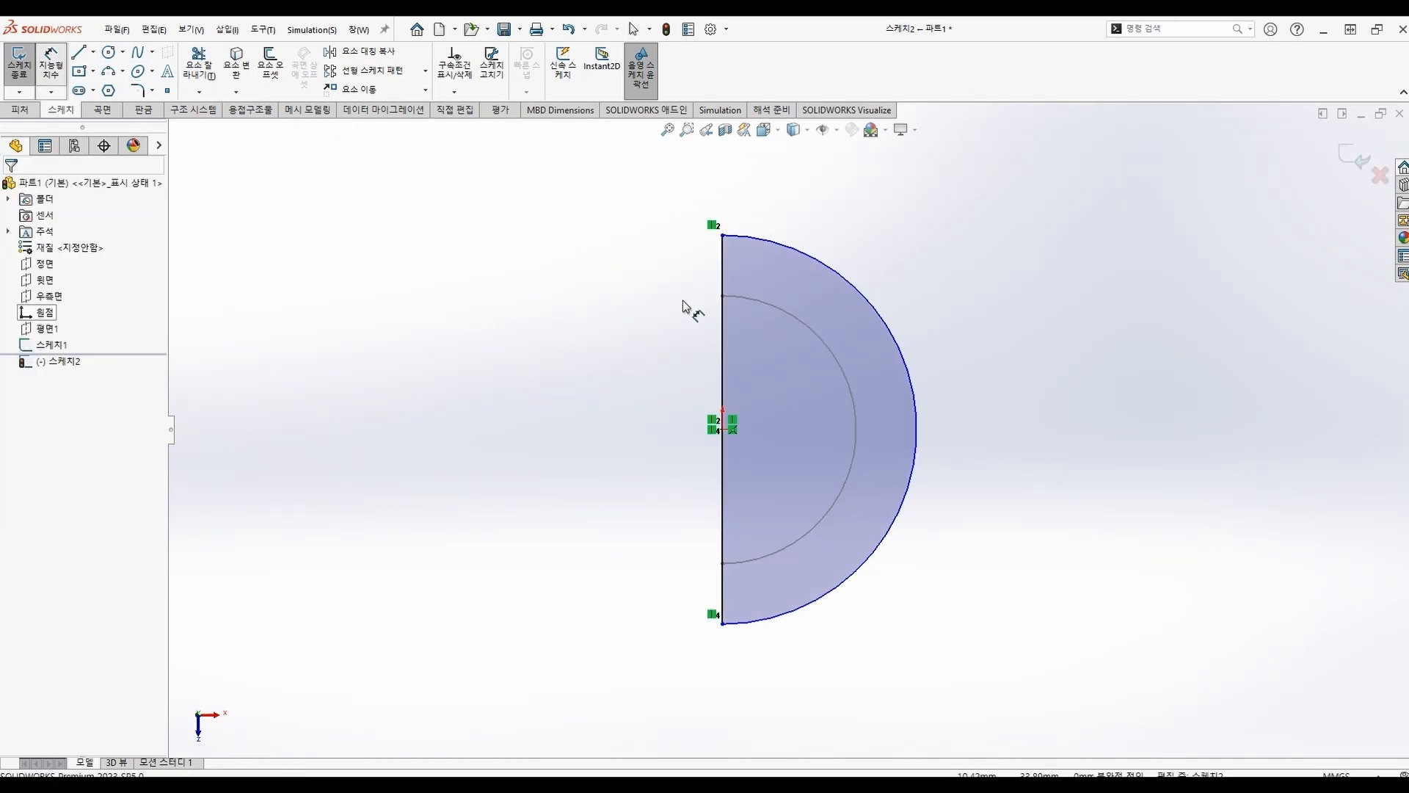
click(724, 319)
click(665, 382)
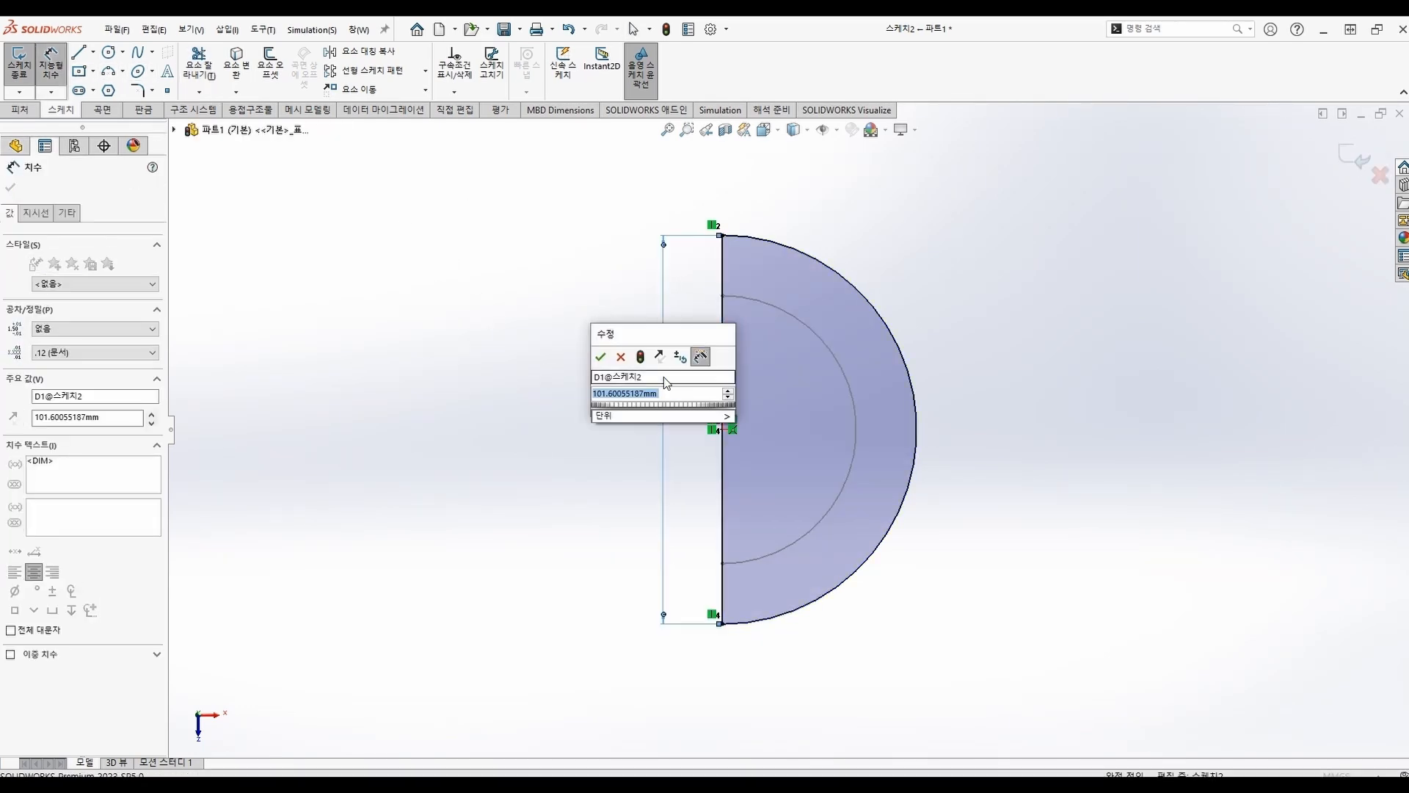
text(90)
key(Return)
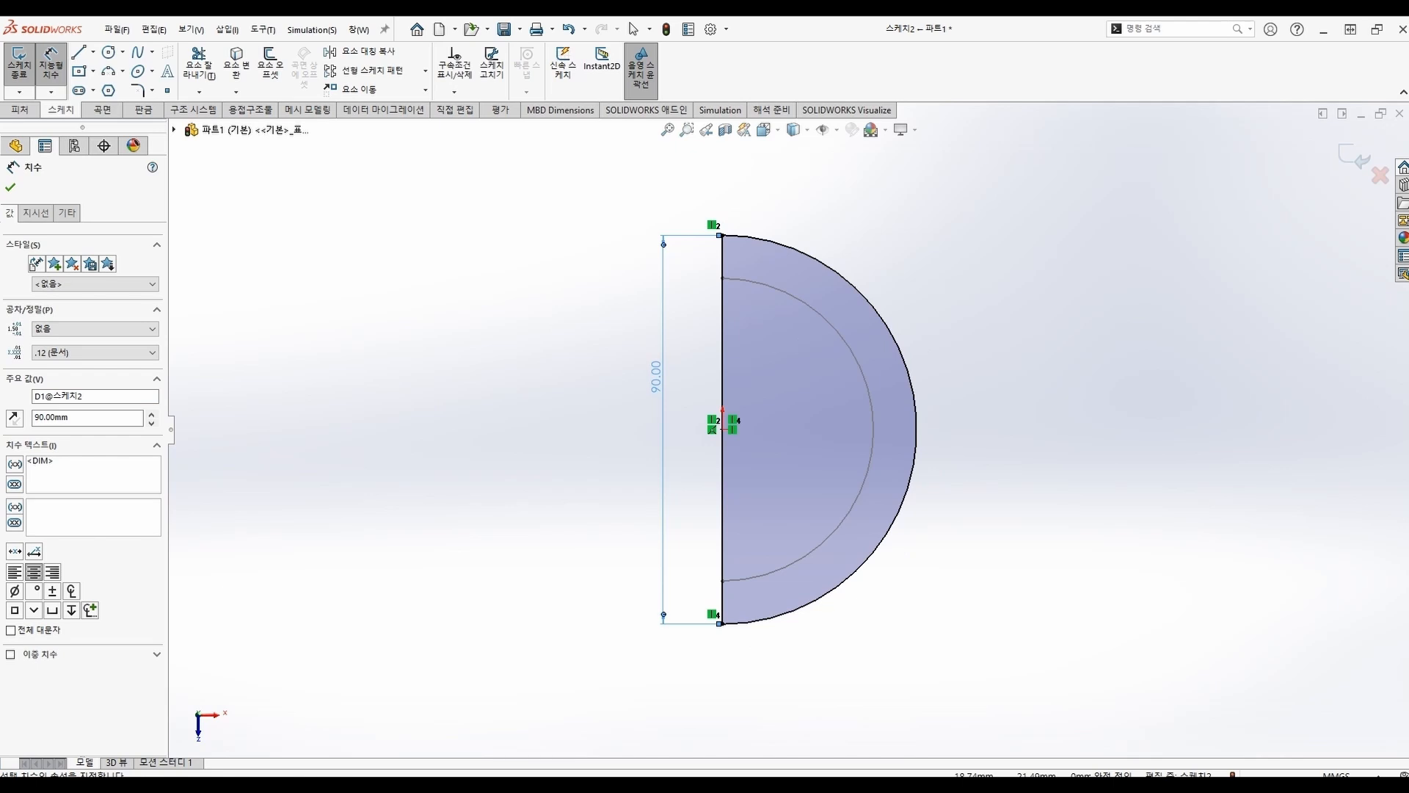
click(11, 189)
click(16, 70)
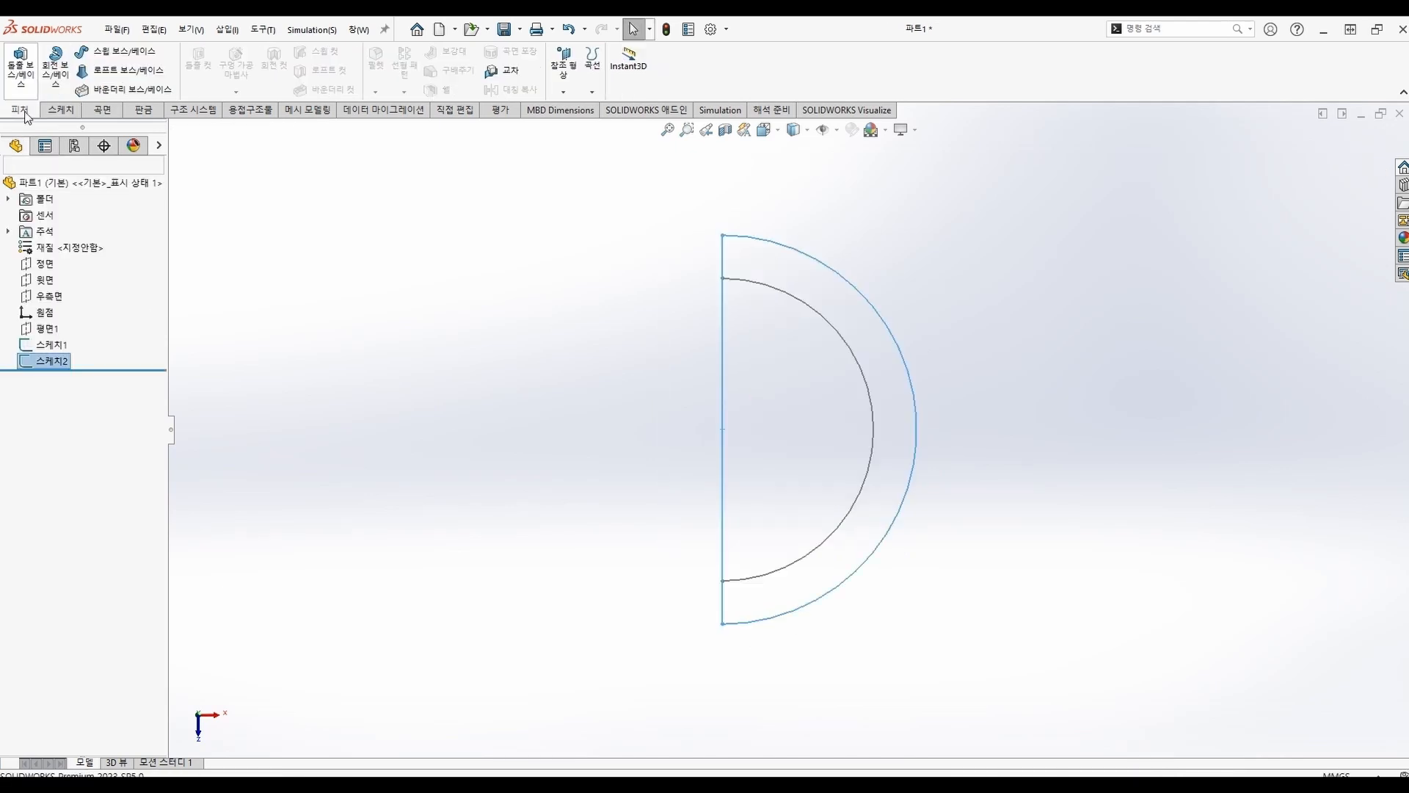
Create a solid loft between the 90 mm half-circle sketch and the 70 mm half-circle sketch
click(114, 73)
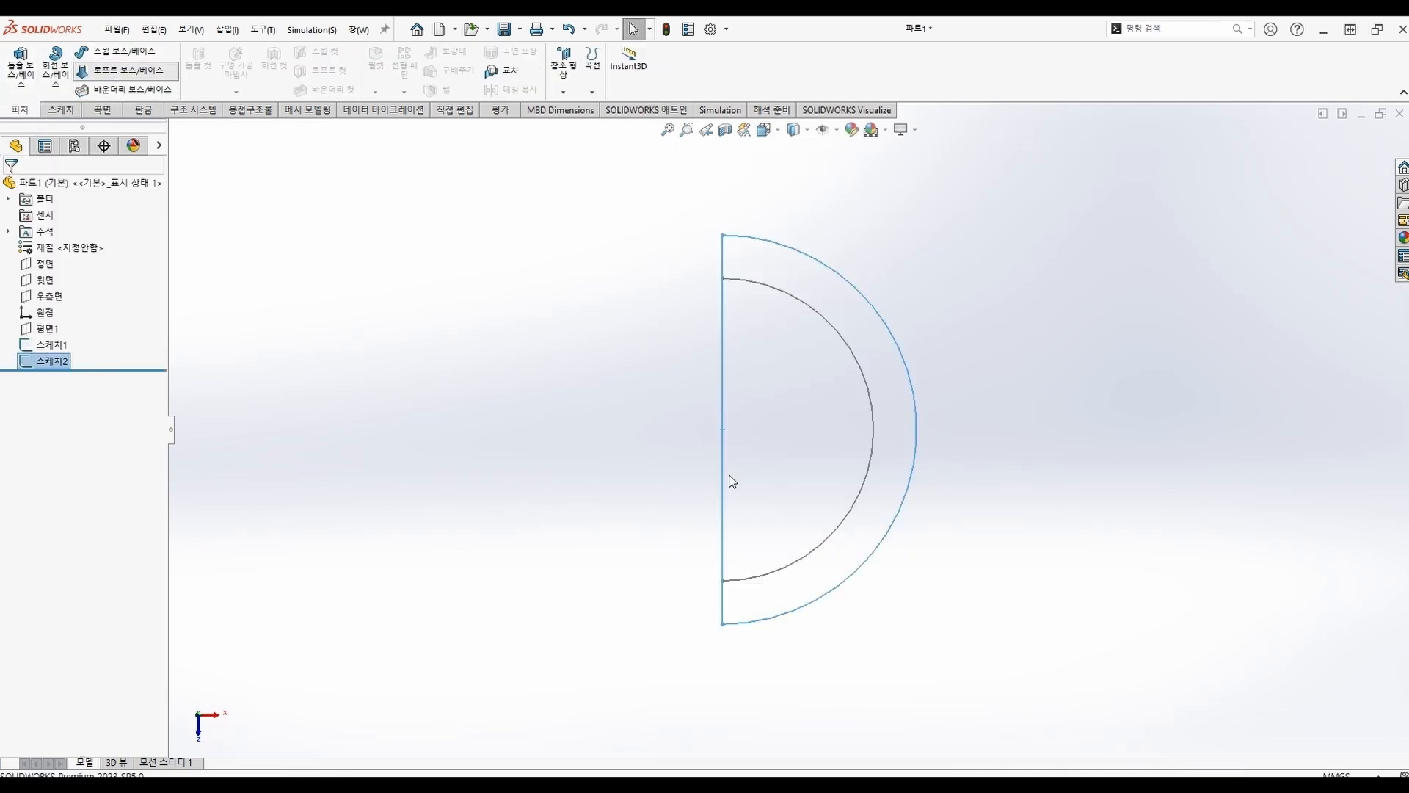
middle_drag(641, 508, 644, 379)
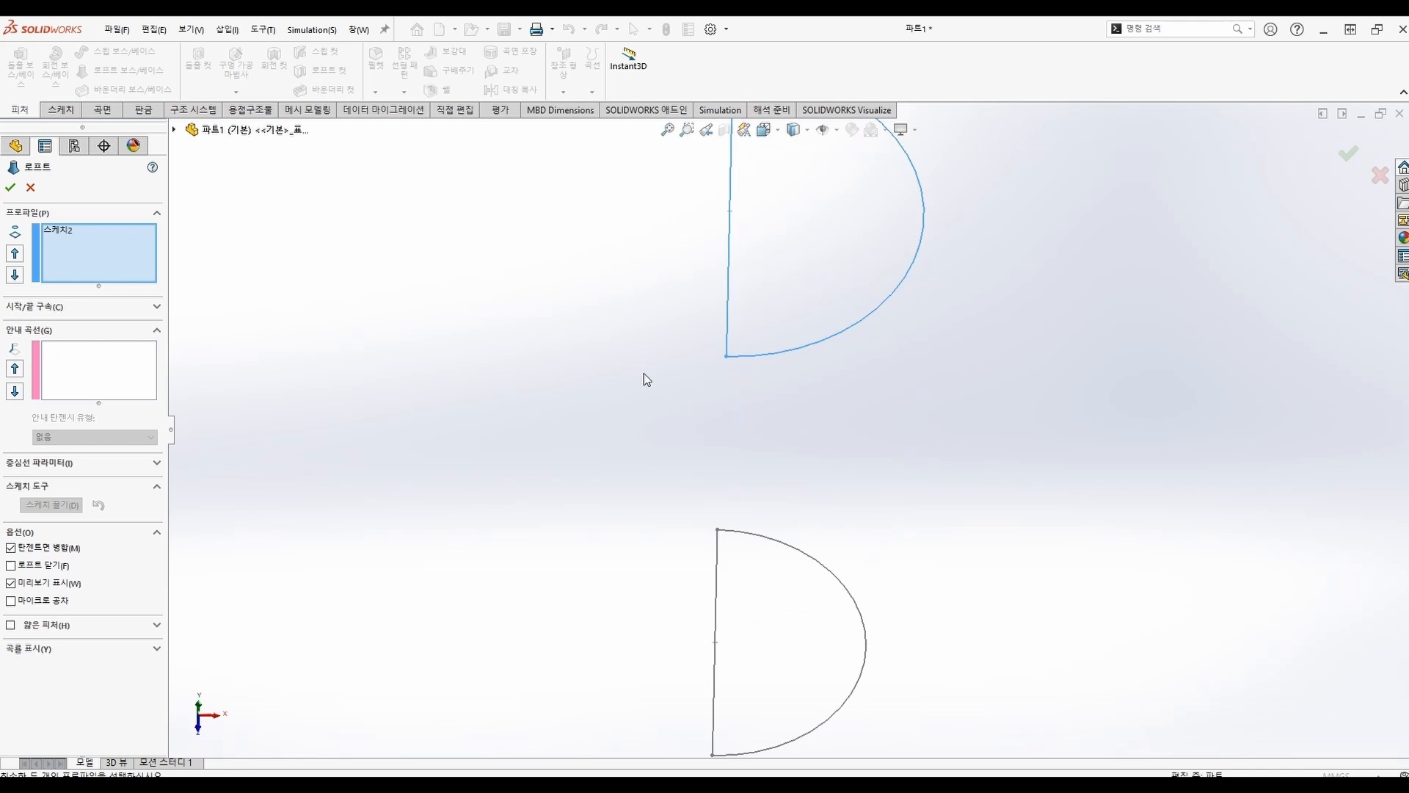
click(774, 542)
mouse_move(795, 550)
middle_down()
mouse_move(827, 535)
mouse_move(801, 555)
mouse_move(803, 536)
middle_up()
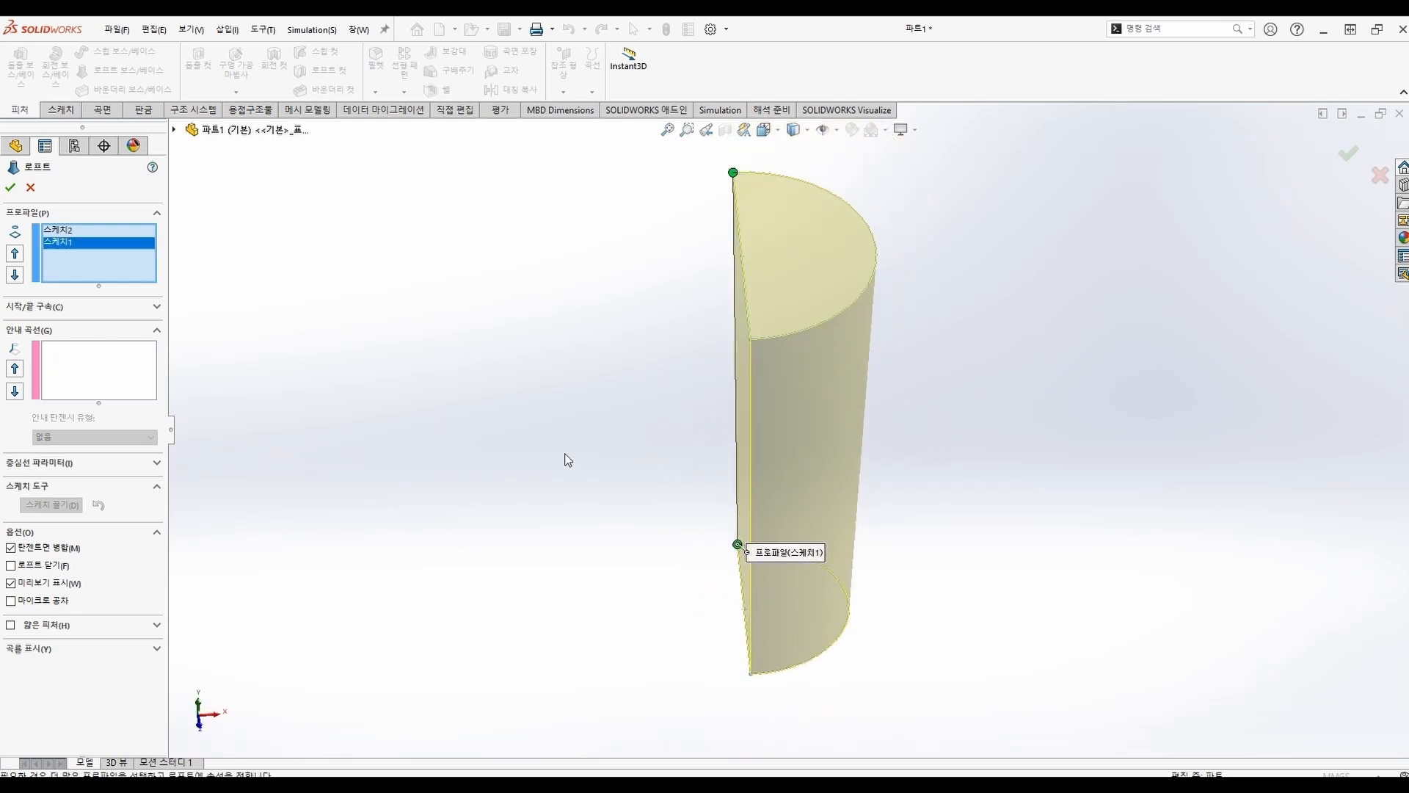
click(10, 189)
Start a sketch on the front plane (정면) and draw a circle about 151 mm in diameter, centred near the middle of the loft's slanted edge
middle_drag(557, 357, 808, 411)
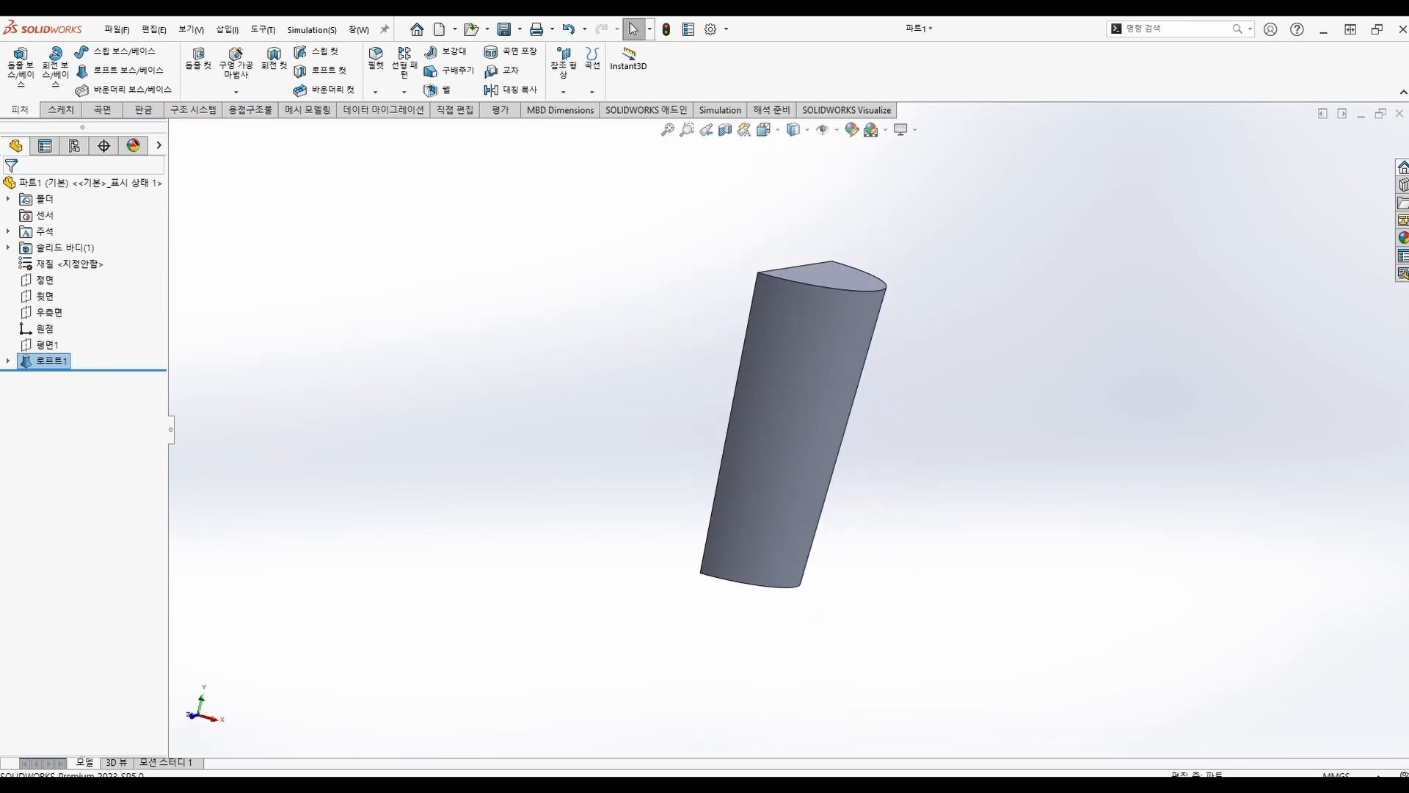
click(45, 280)
click(57, 259)
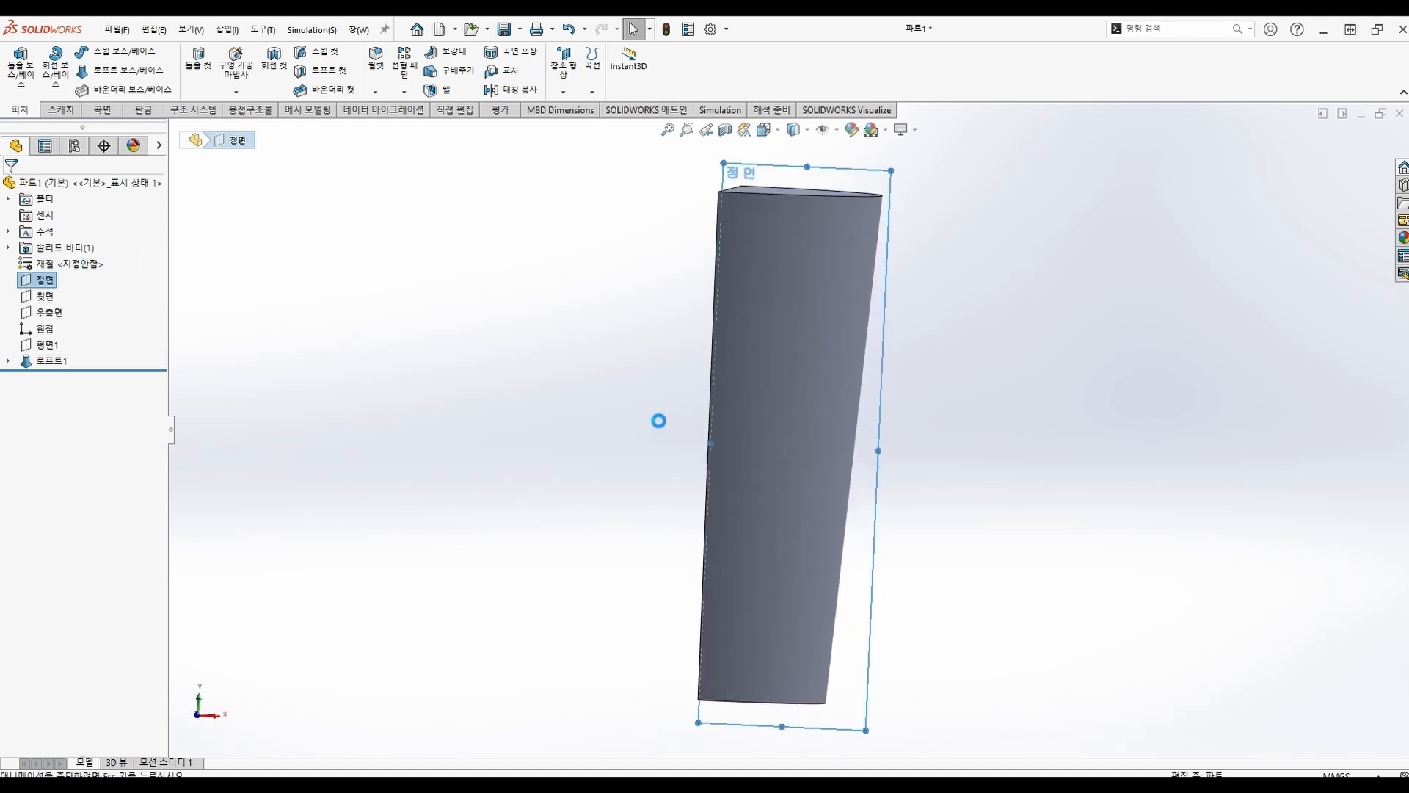
click(107, 55)
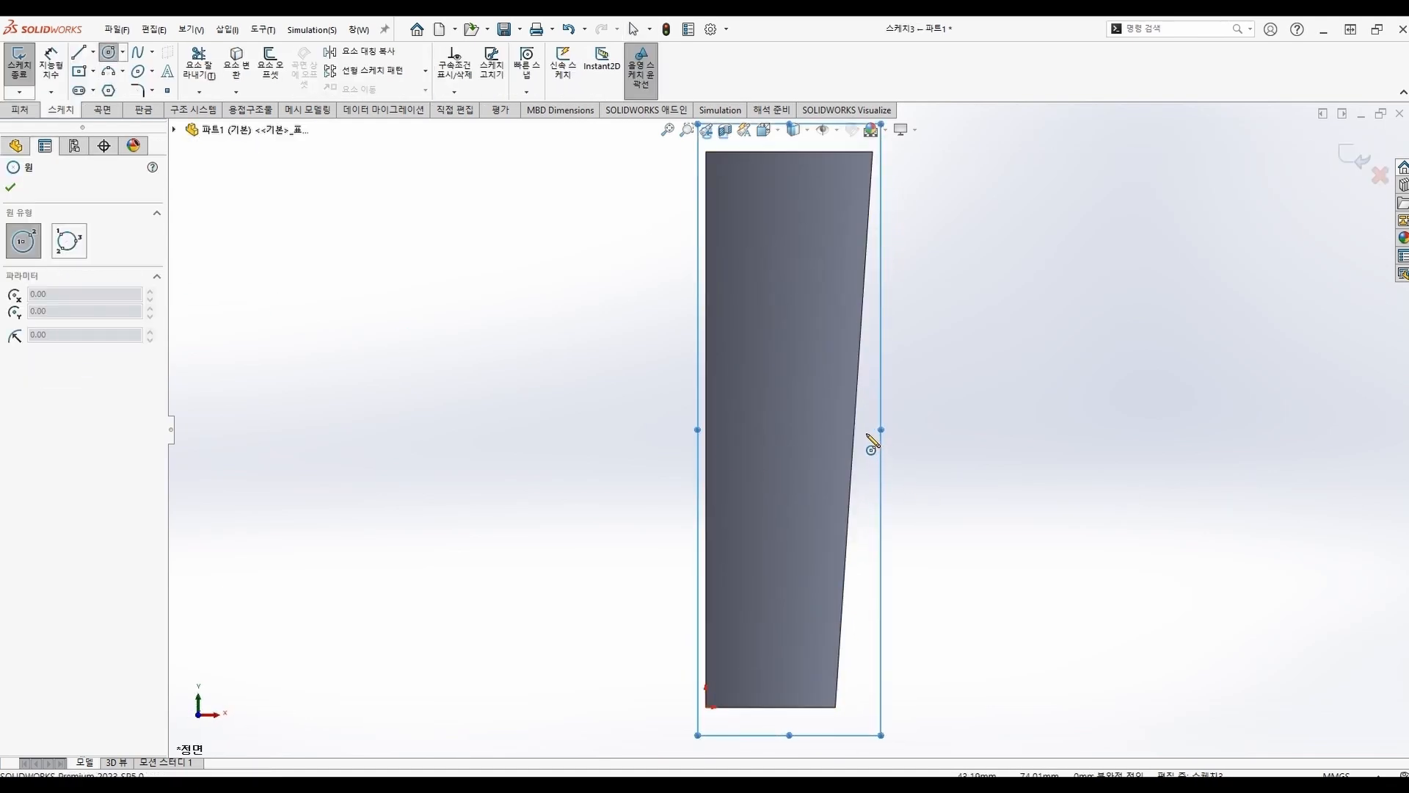
click(867, 434)
click(1127, 535)
key(Escape)
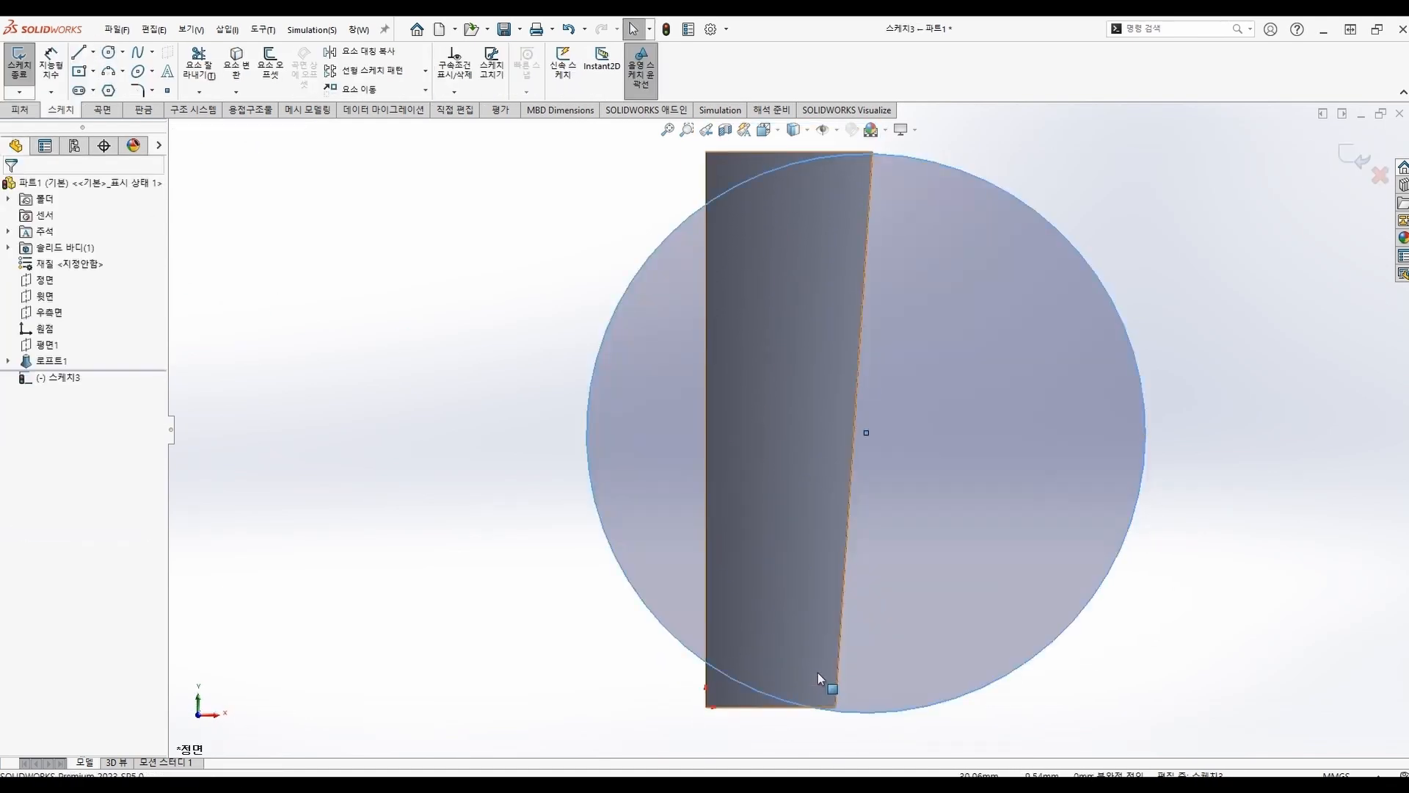
Try a slanted line across the circle from the loft's top edge down to its bottom edge
scroll(869, 717, down, 1)
scroll(834, 707, up, 3)
scroll(812, 587, down, 3)
scroll(812, 552, up, 3)
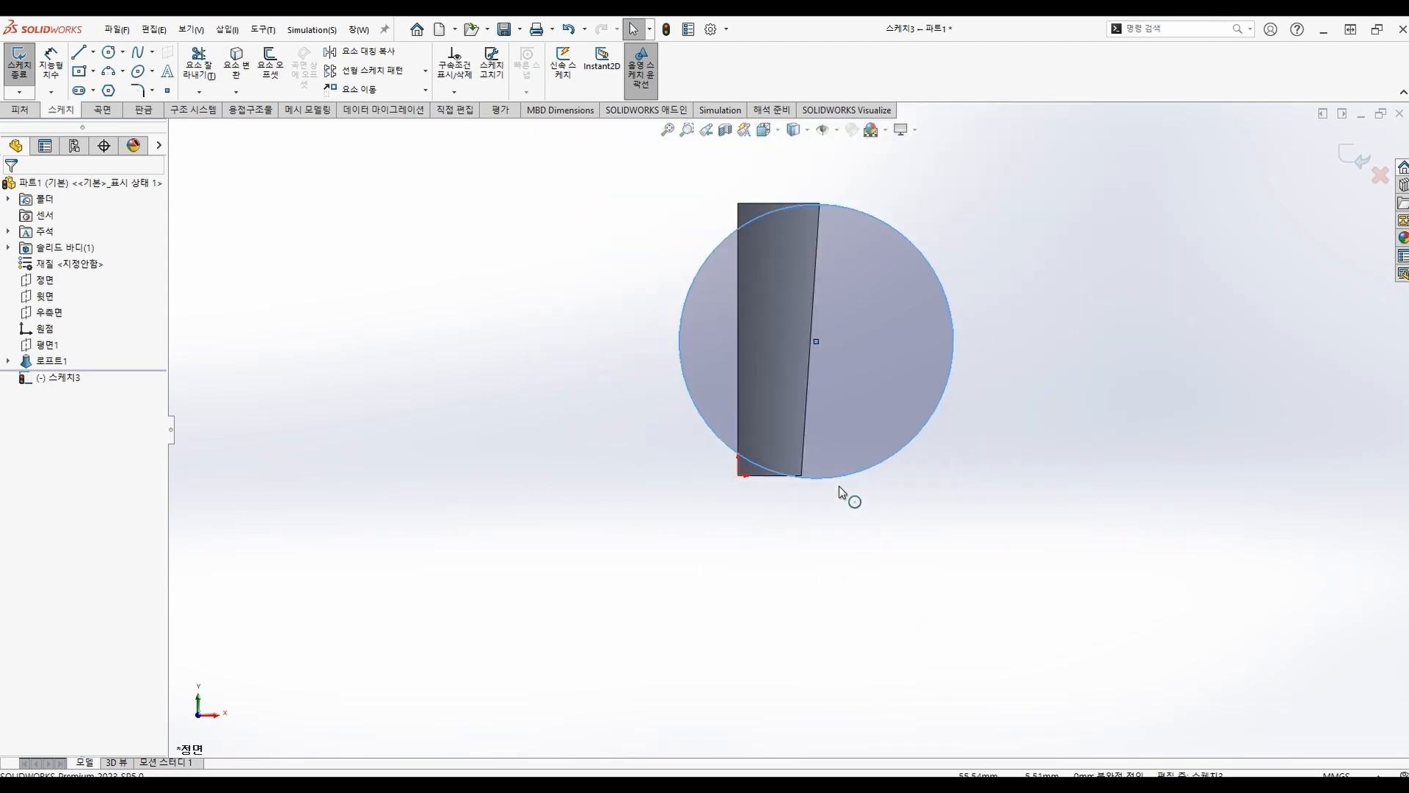
key(l)
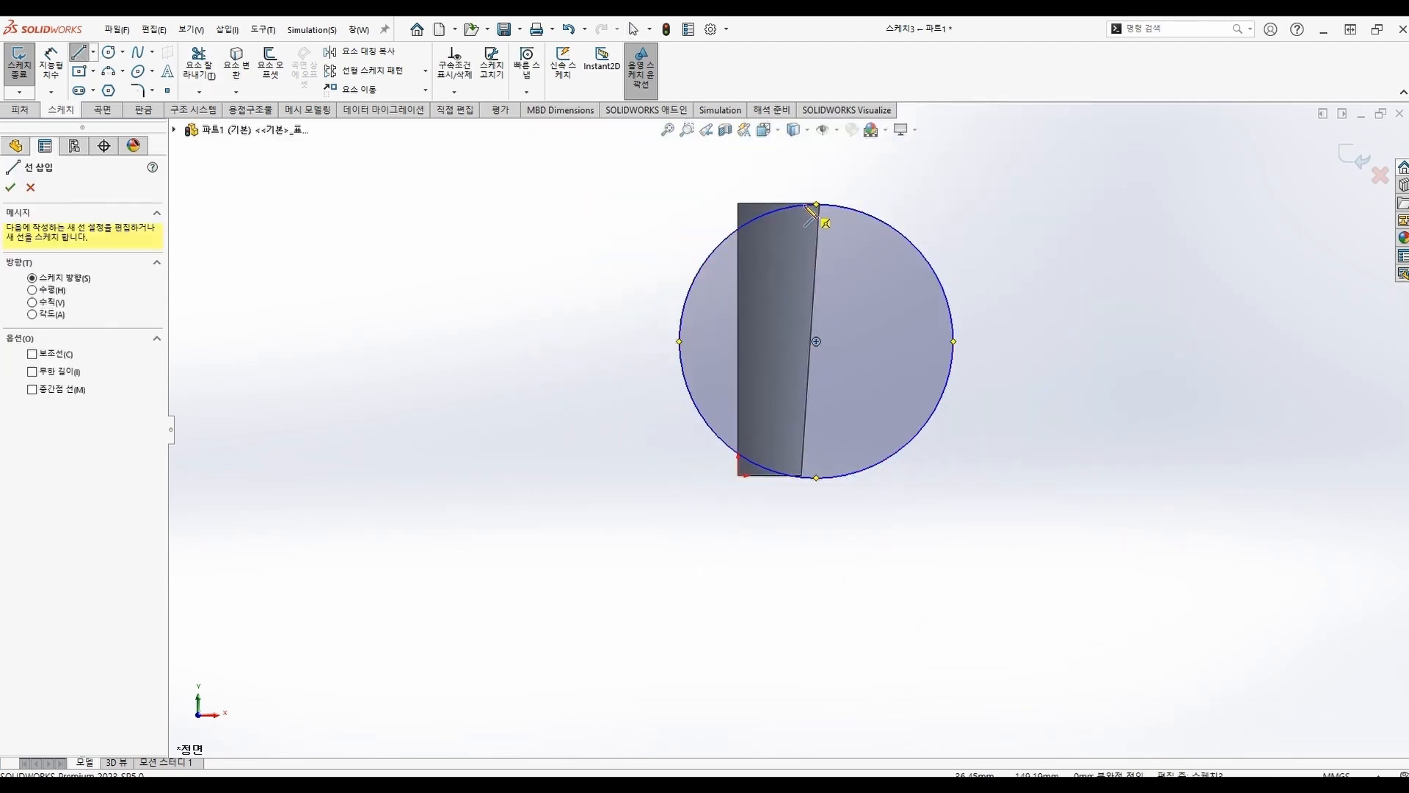
click(816, 204)
click(779, 475)
key(Escape)
scroll(802, 476, down, 1)
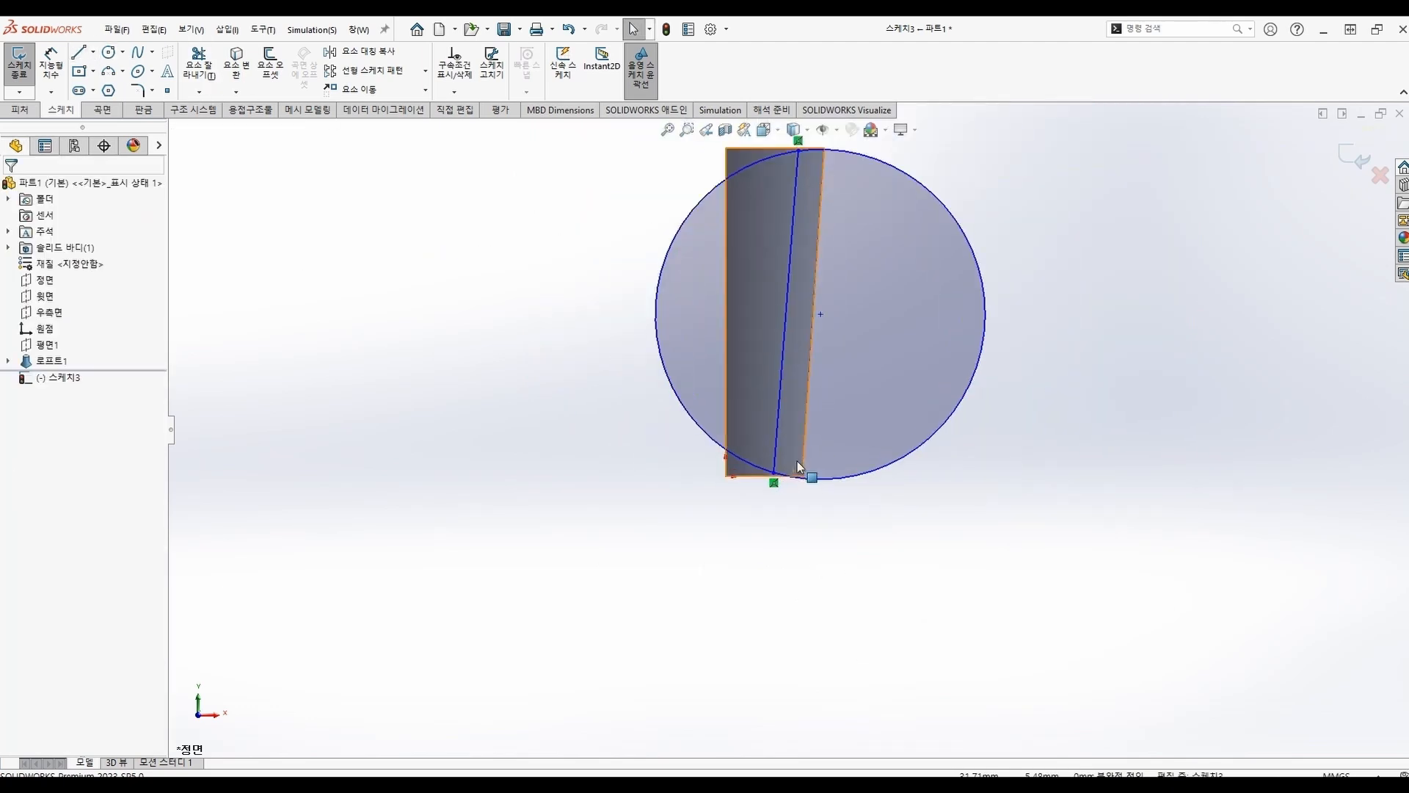
scroll(786, 389, up, 2)
click(138, 52)
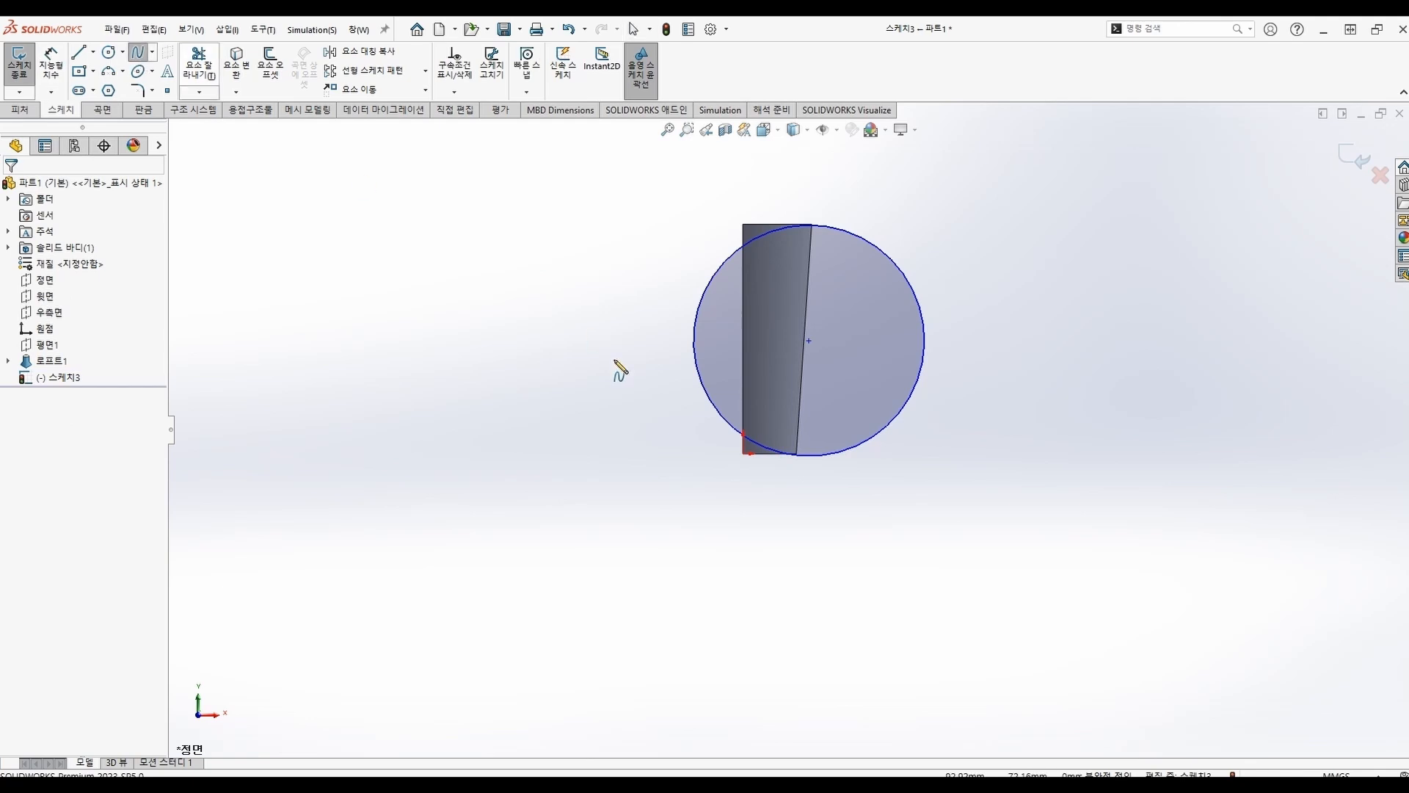
scroll(771, 532, down, 5)
click(749, 541)
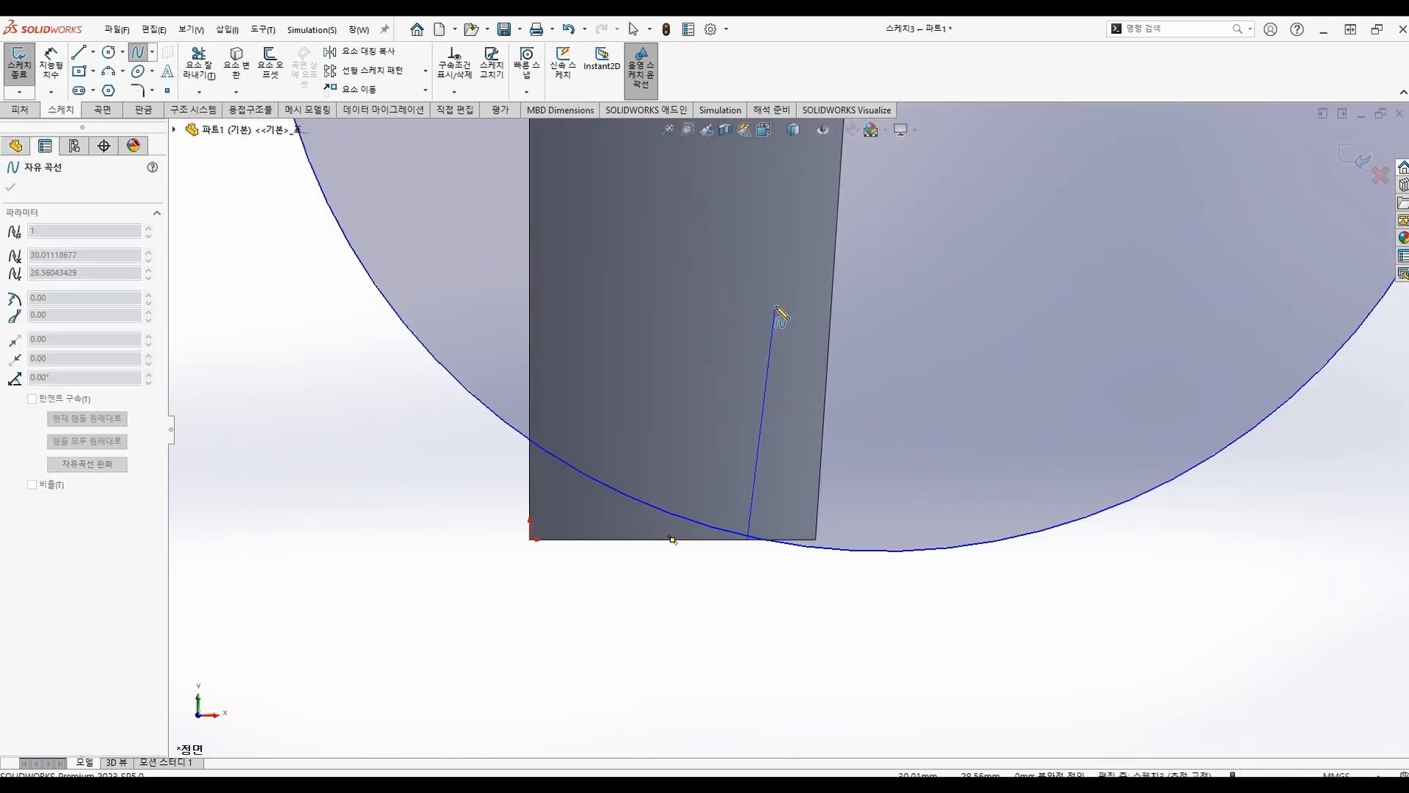
scroll(786, 292, up, 3)
click(790, 322)
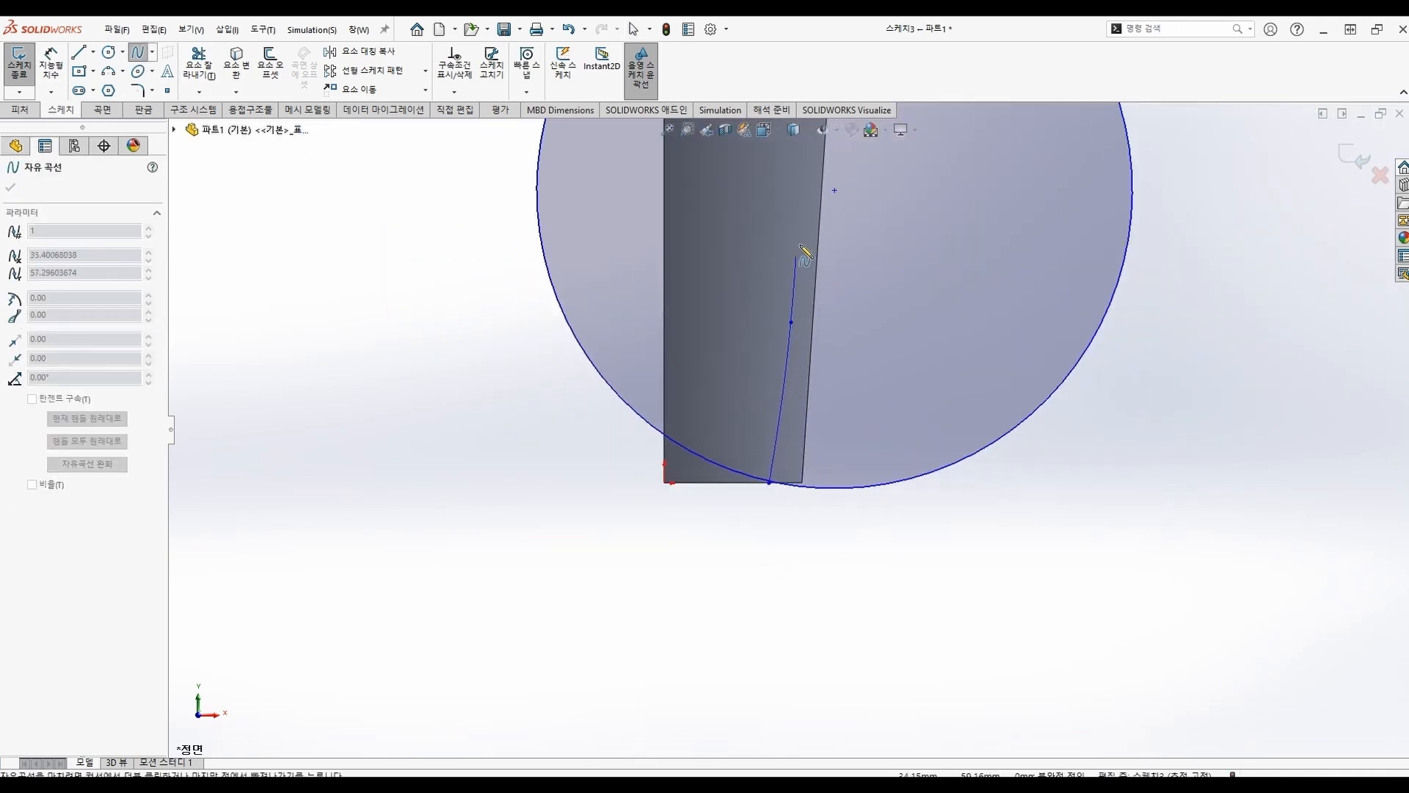
scroll(816, 229, up, 3)
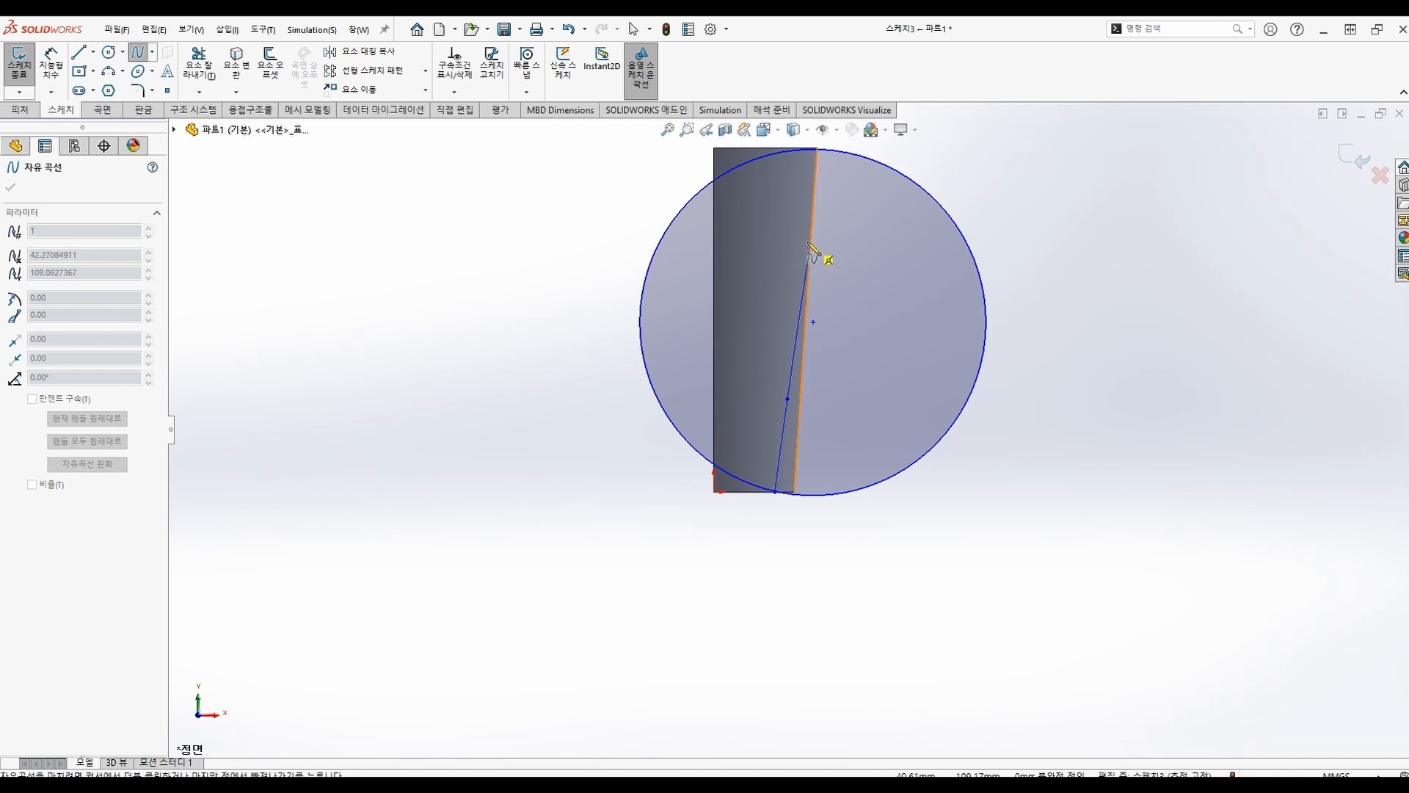
key(Escape)
click(786, 408)
key(Delete)
Sketch a four-point spline from the loft's bottom edge upward, ending on the slanted edge about 130 mm above the origin
click(137, 51)
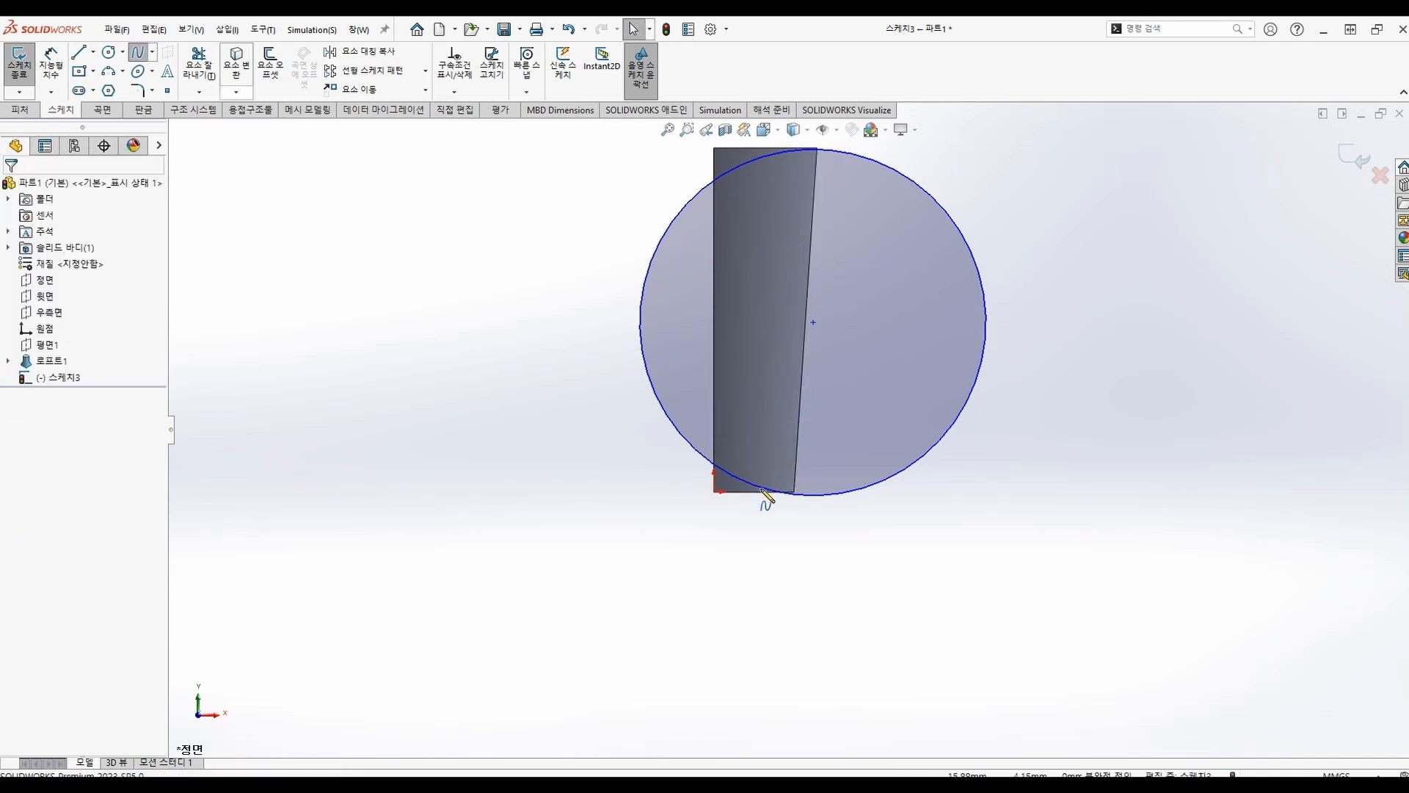
scroll(778, 509, down, 5)
scroll(791, 473, down, 1)
click(815, 410)
scroll(835, 310, up, 5)
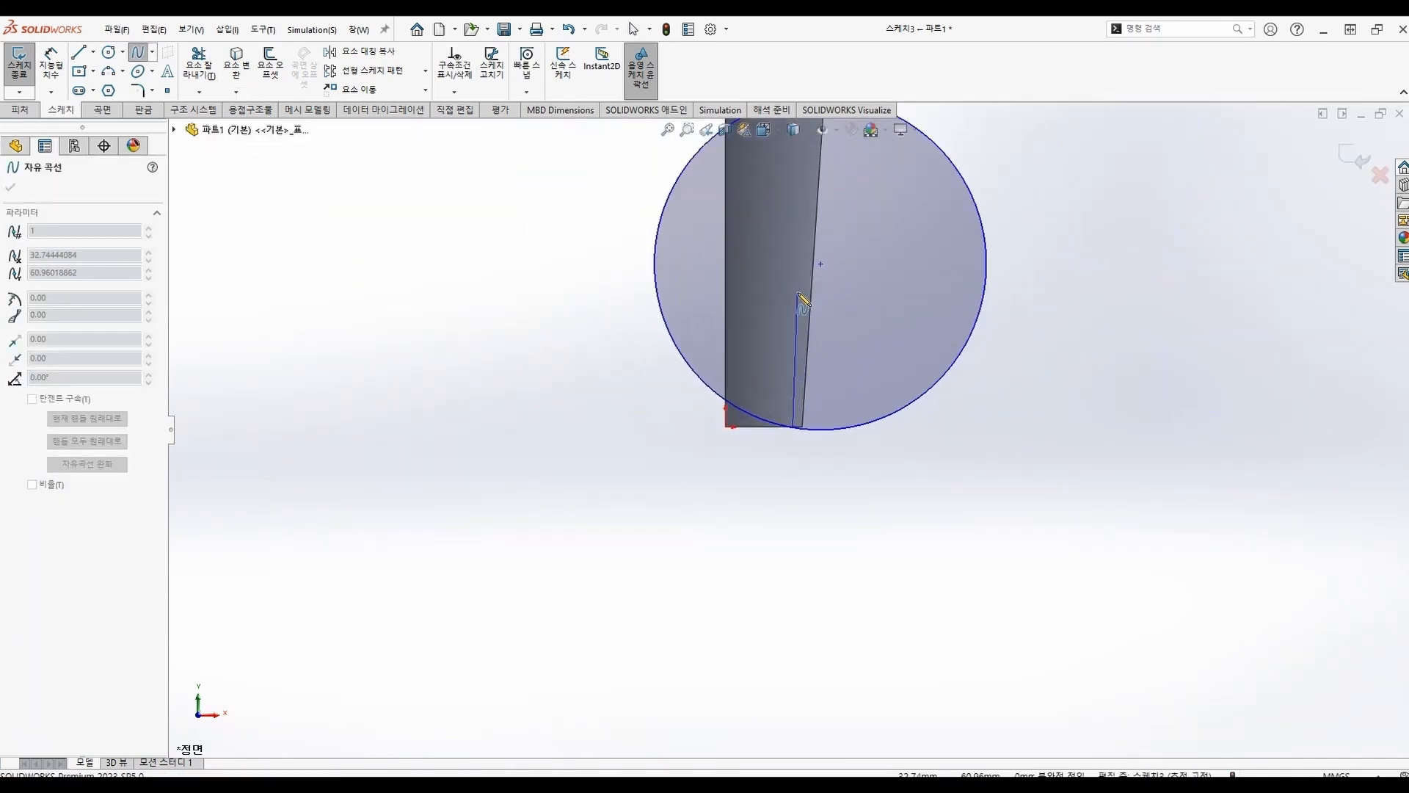
scroll(805, 297, down, 1)
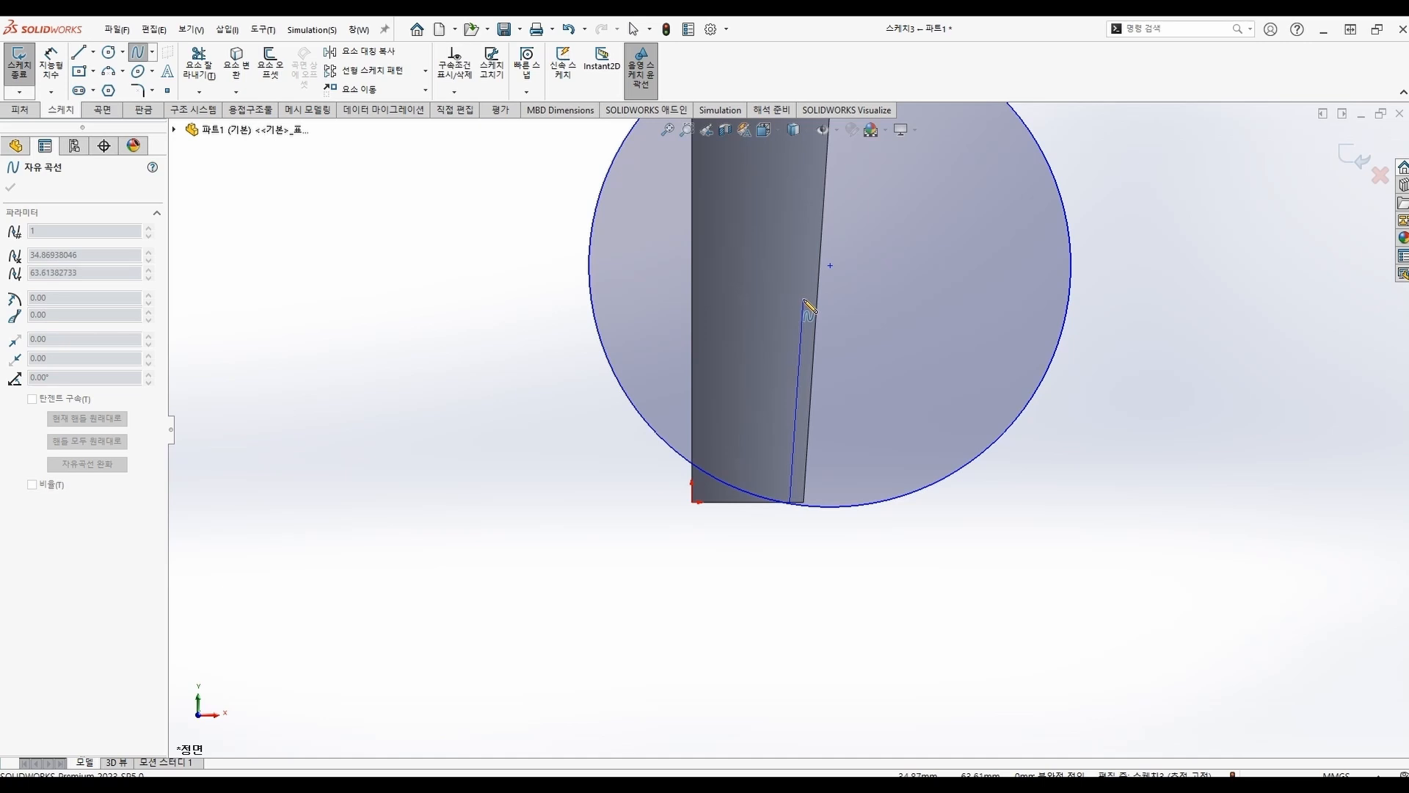
click(805, 303)
scroll(810, 247, up, 3)
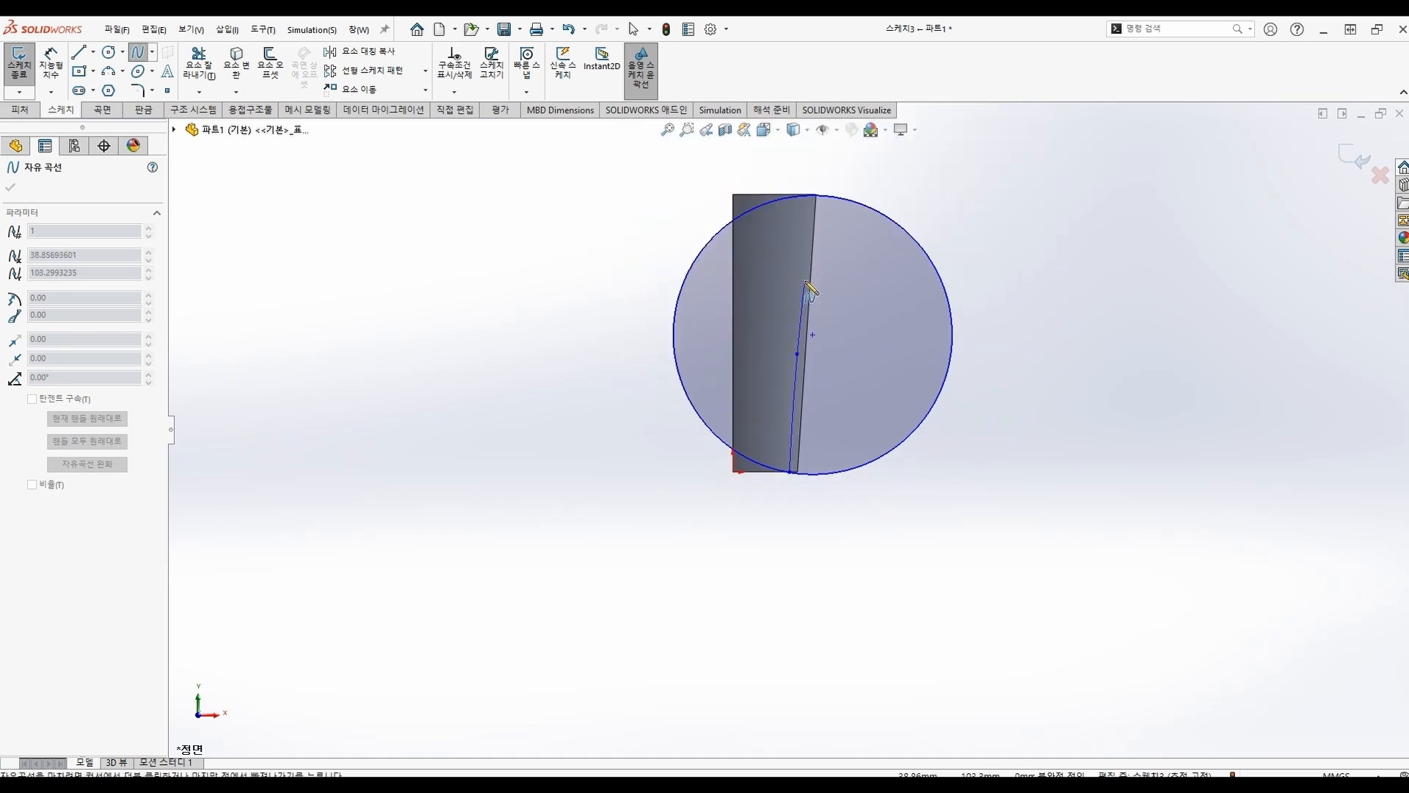
click(805, 281)
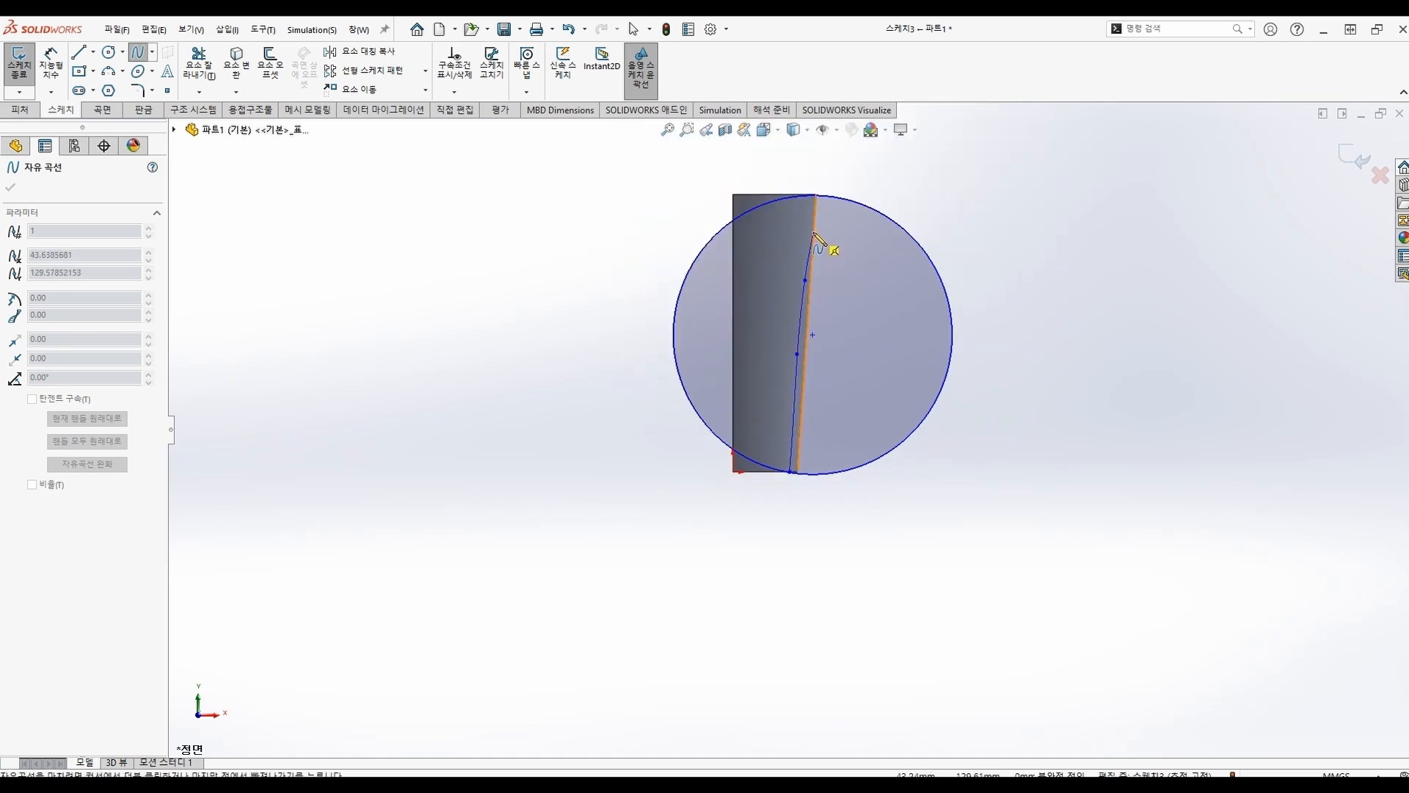
click(814, 232)
key(Escape)
Inspect the existing relations between the spline's two endpoints and the loft's slanted and bottom edges
scroll(833, 226, down, 8)
click(747, 315)
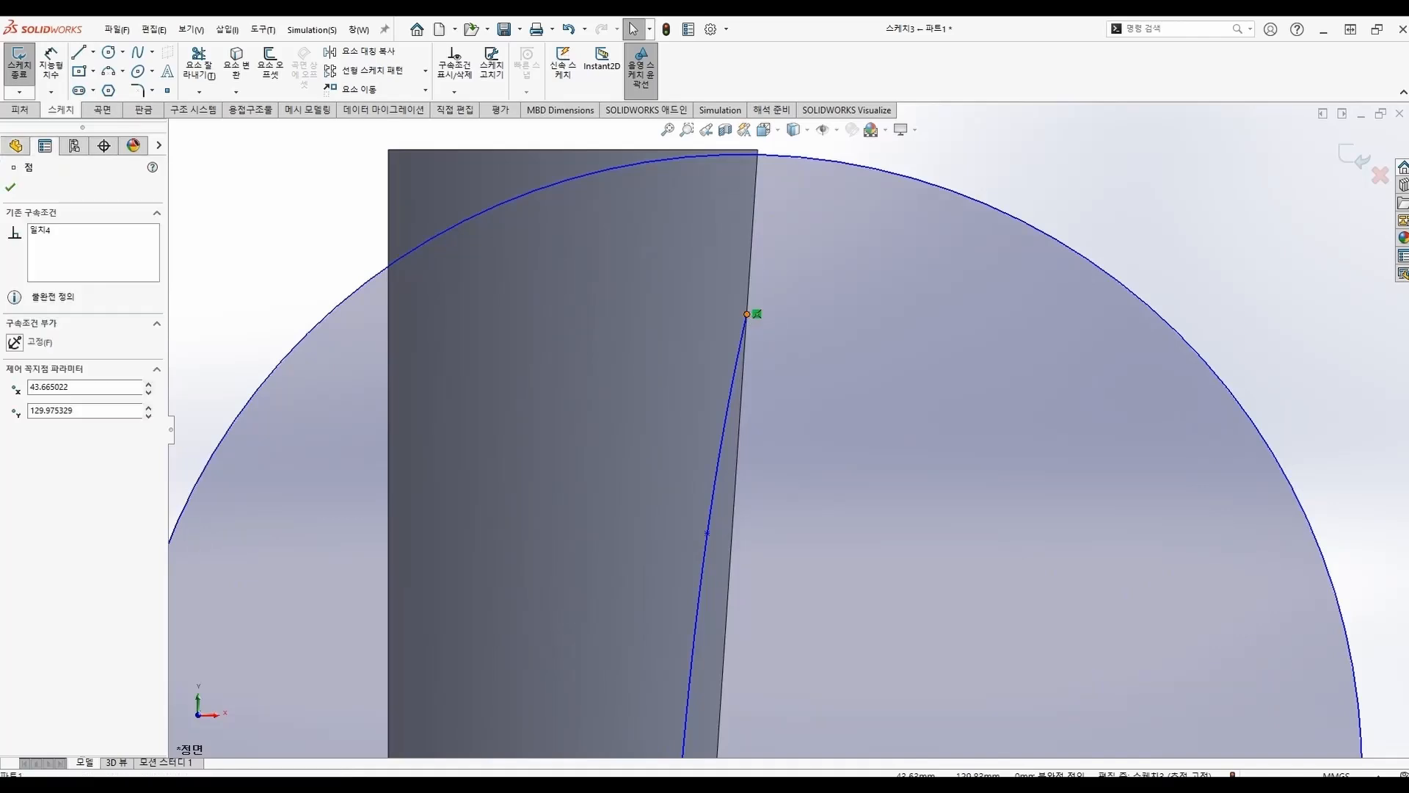
click(757, 314)
key(Escape)
scroll(787, 513, up, 7)
scroll(743, 671, down, 7)
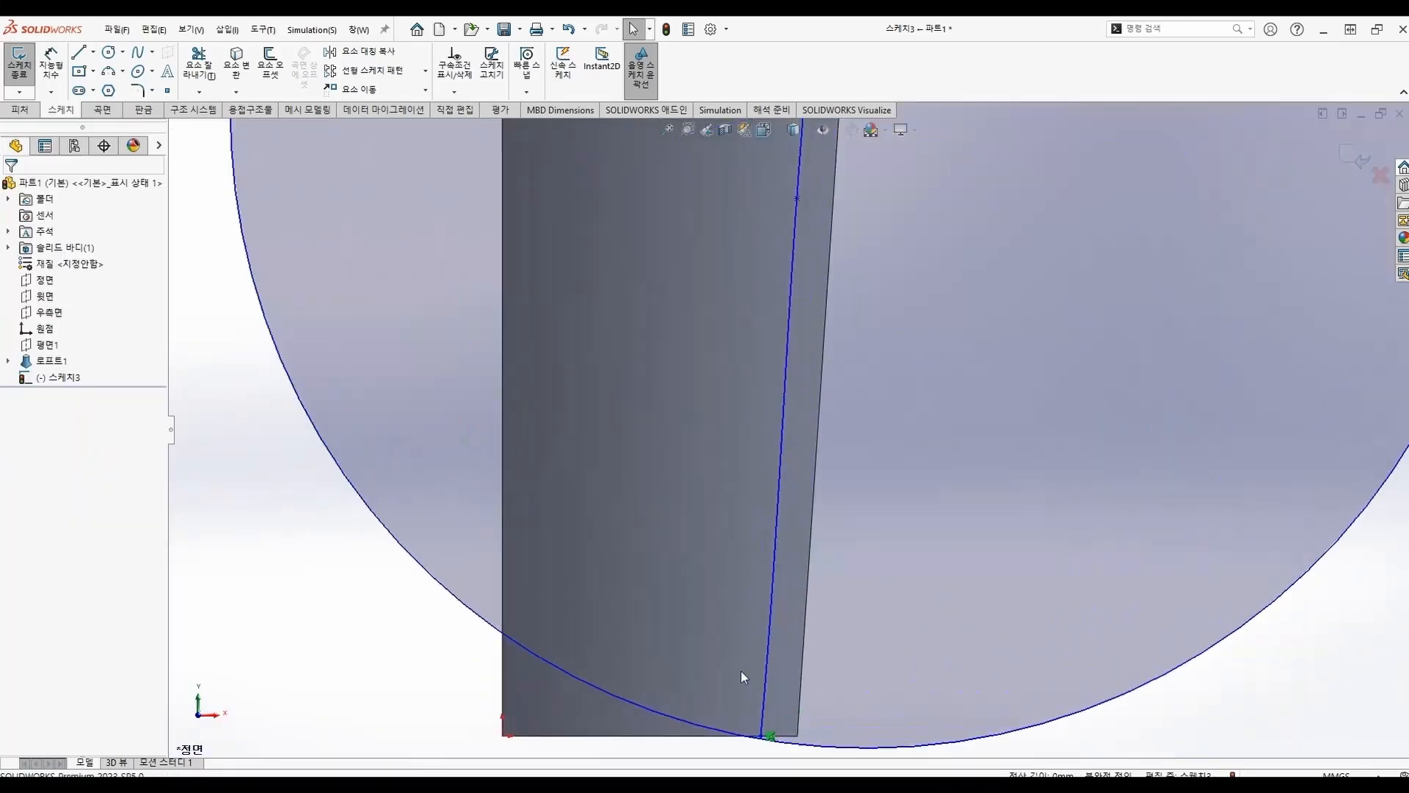
scroll(742, 653, up, 4)
scroll(746, 624, down, 5)
scroll(802, 558, down, 4)
click(834, 359)
ctrl+click(743, 358)
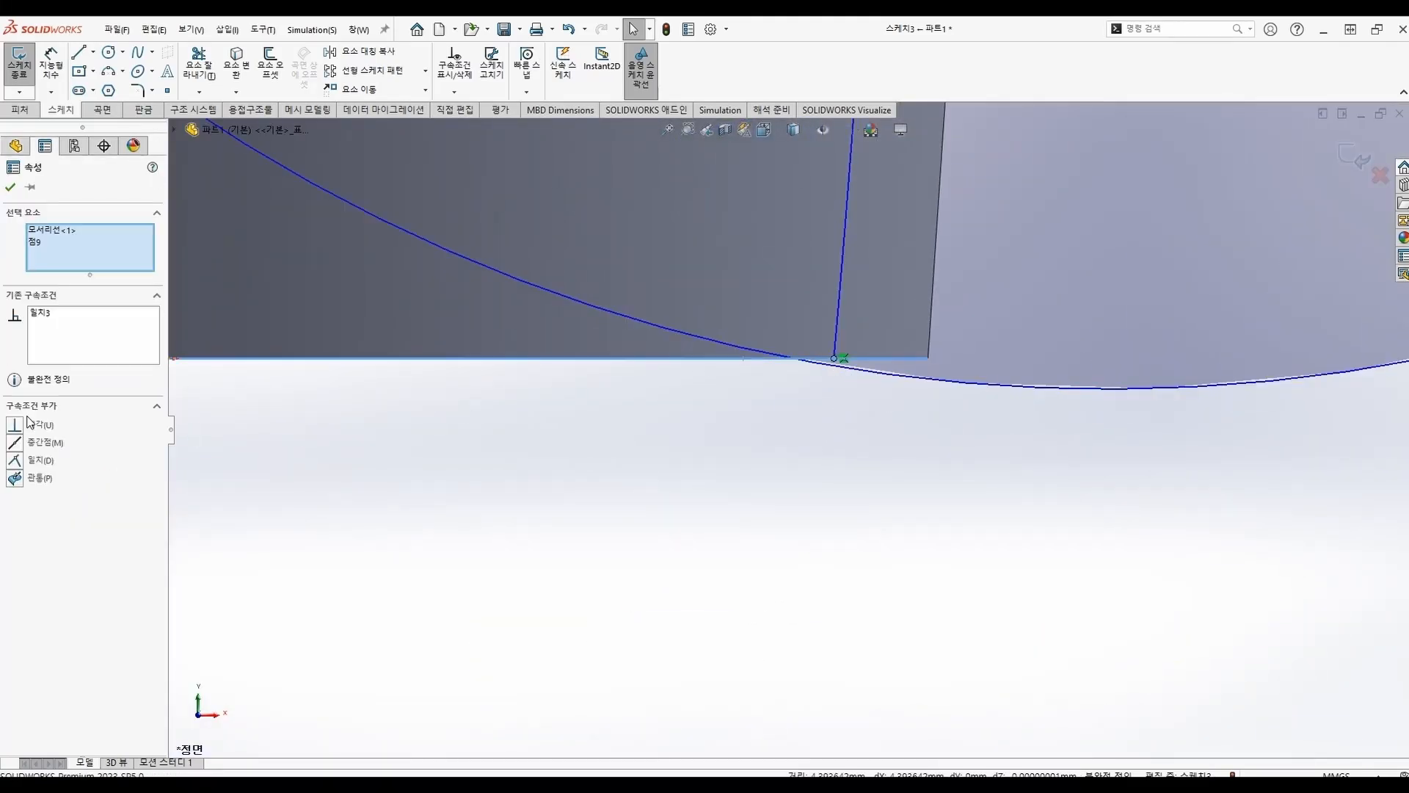
click(794, 516)
Make the spline's bottom endpoint coincident with the circle
click(842, 367)
scroll(847, 365, down, 3)
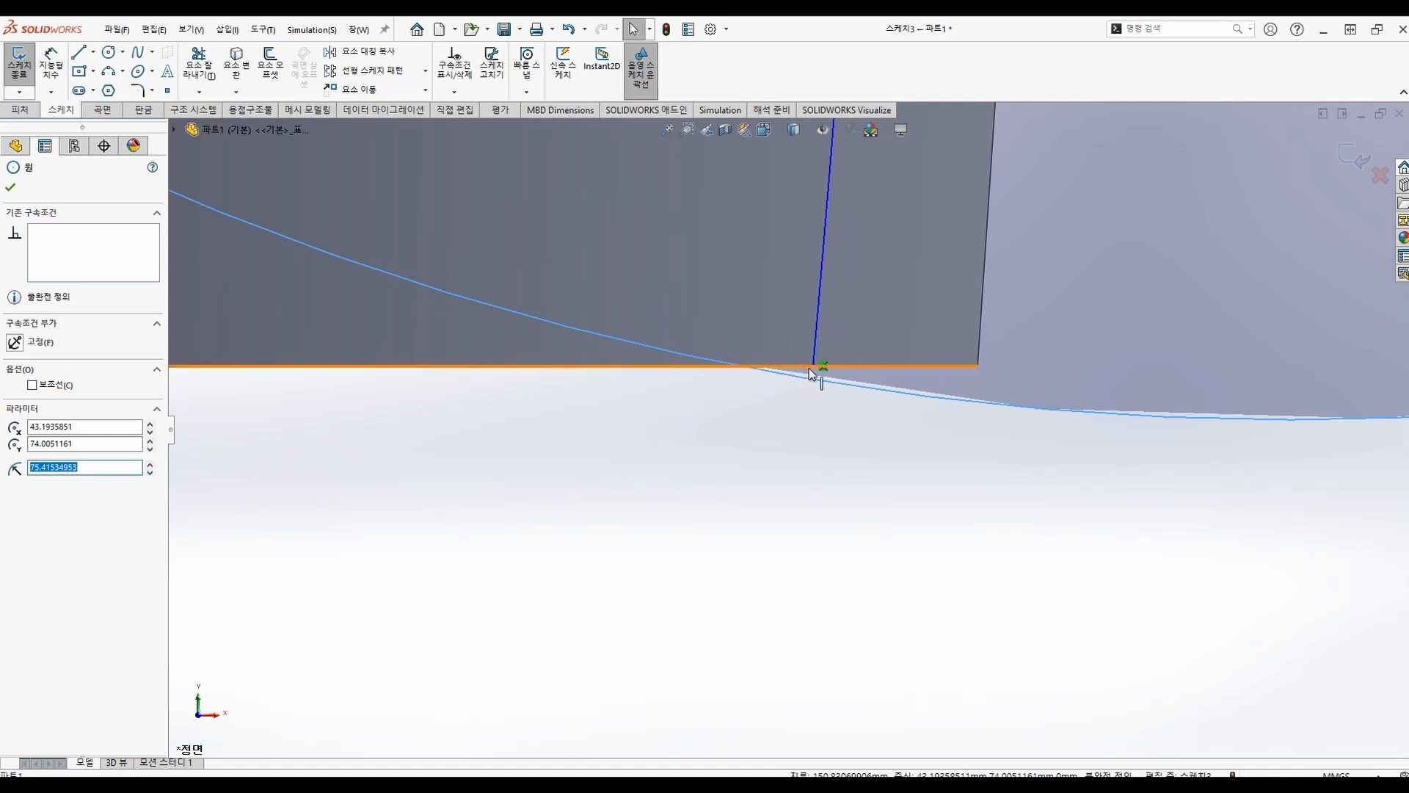
ctrl+click(813, 367)
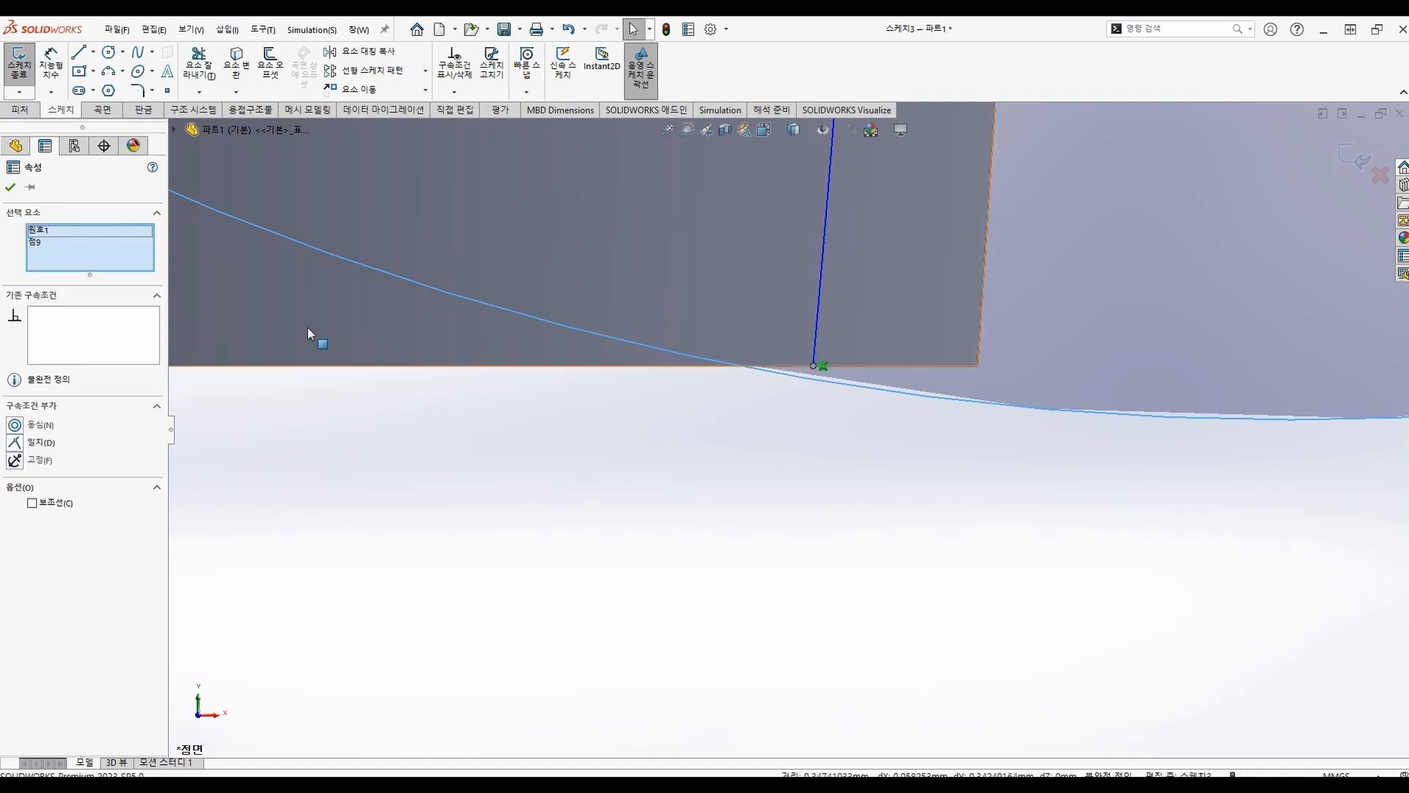
click(29, 443)
scroll(813, 442, up, 10)
click(813, 442)
Make the spline's top endpoint coincident with the circle
scroll(806, 409, down, 3)
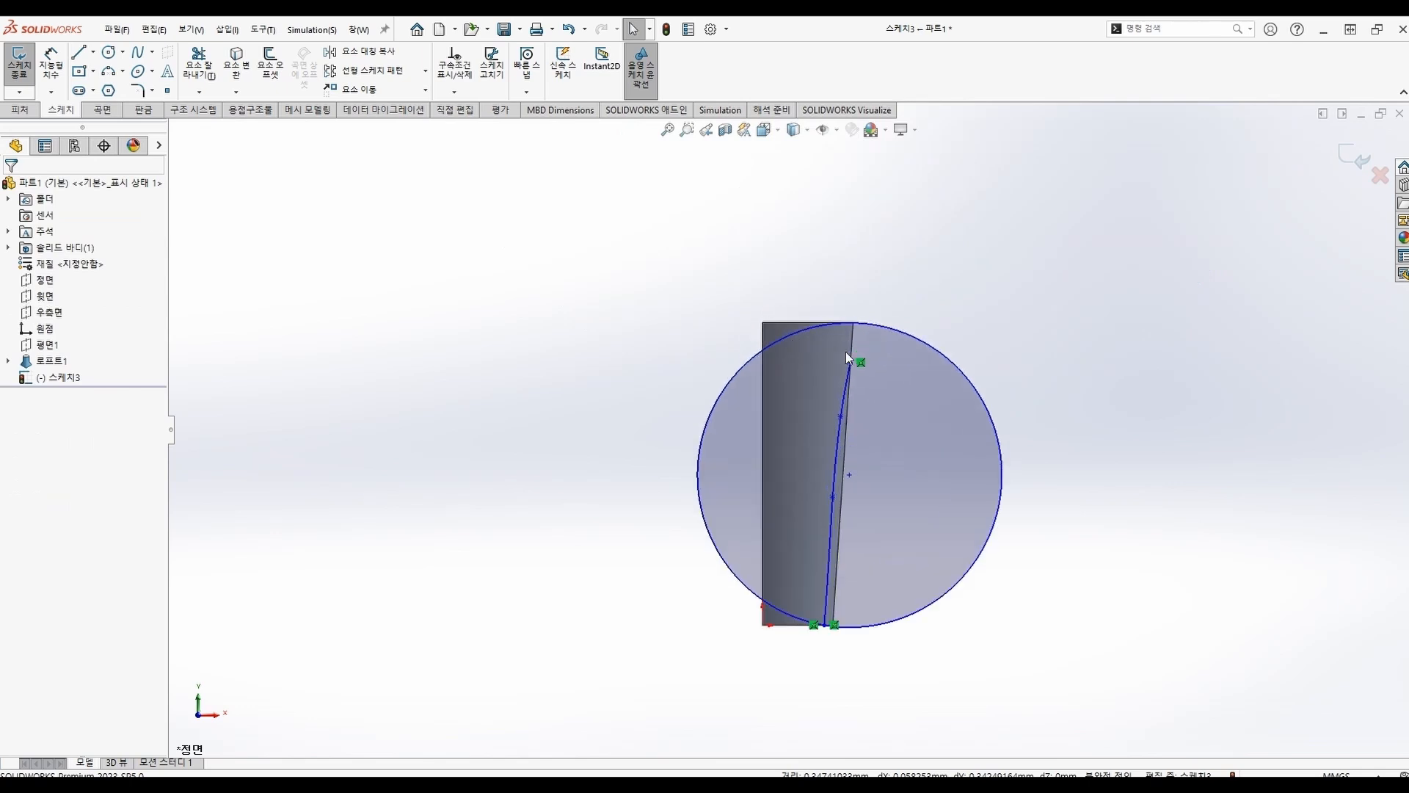
click(885, 326)
ctrl+click(852, 362)
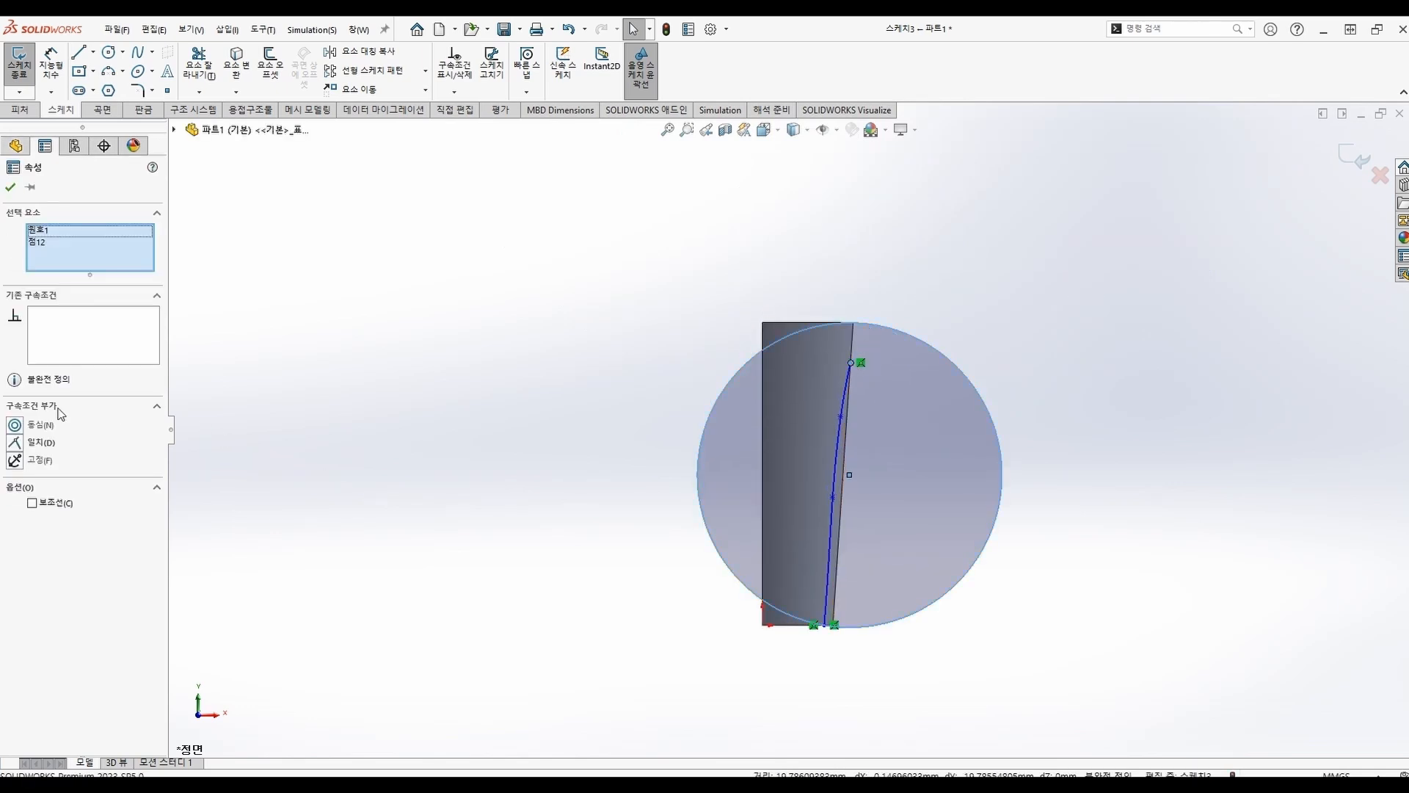
click(29, 443)
scroll(778, 600, down, 2)
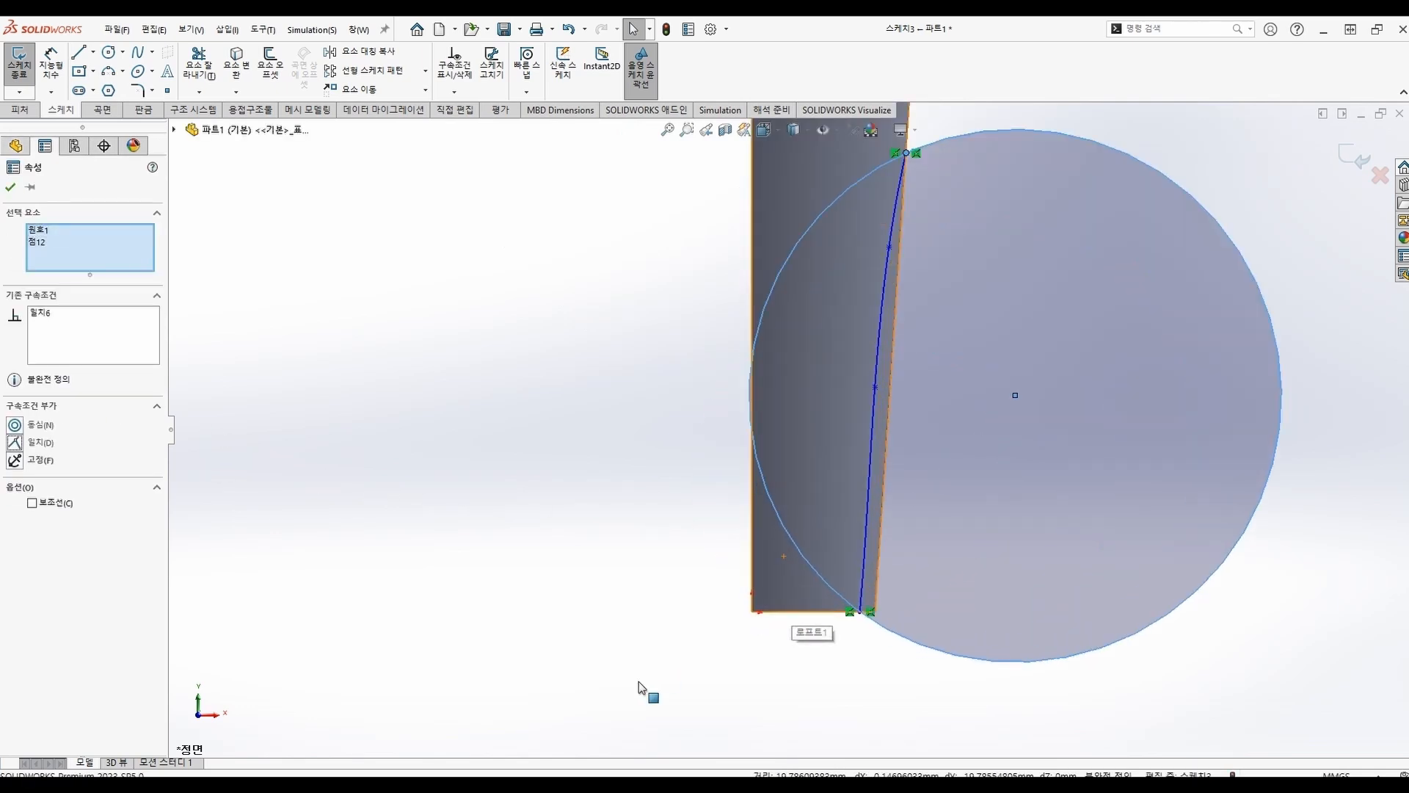
click(644, 686)
Move the spline's two middle points down to about 34 mm and 72 mm above the origin
click(867, 428)
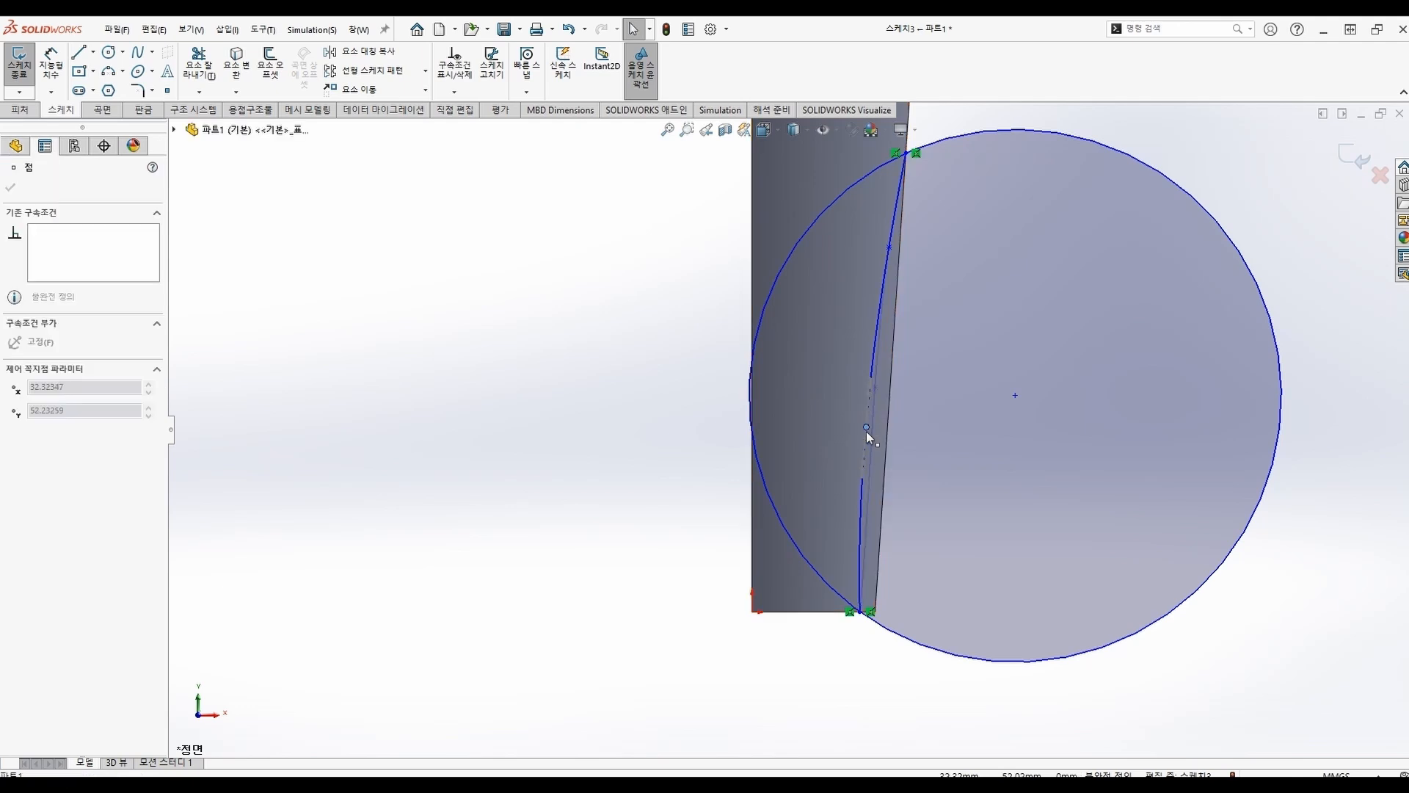
drag(866, 490, 866, 493)
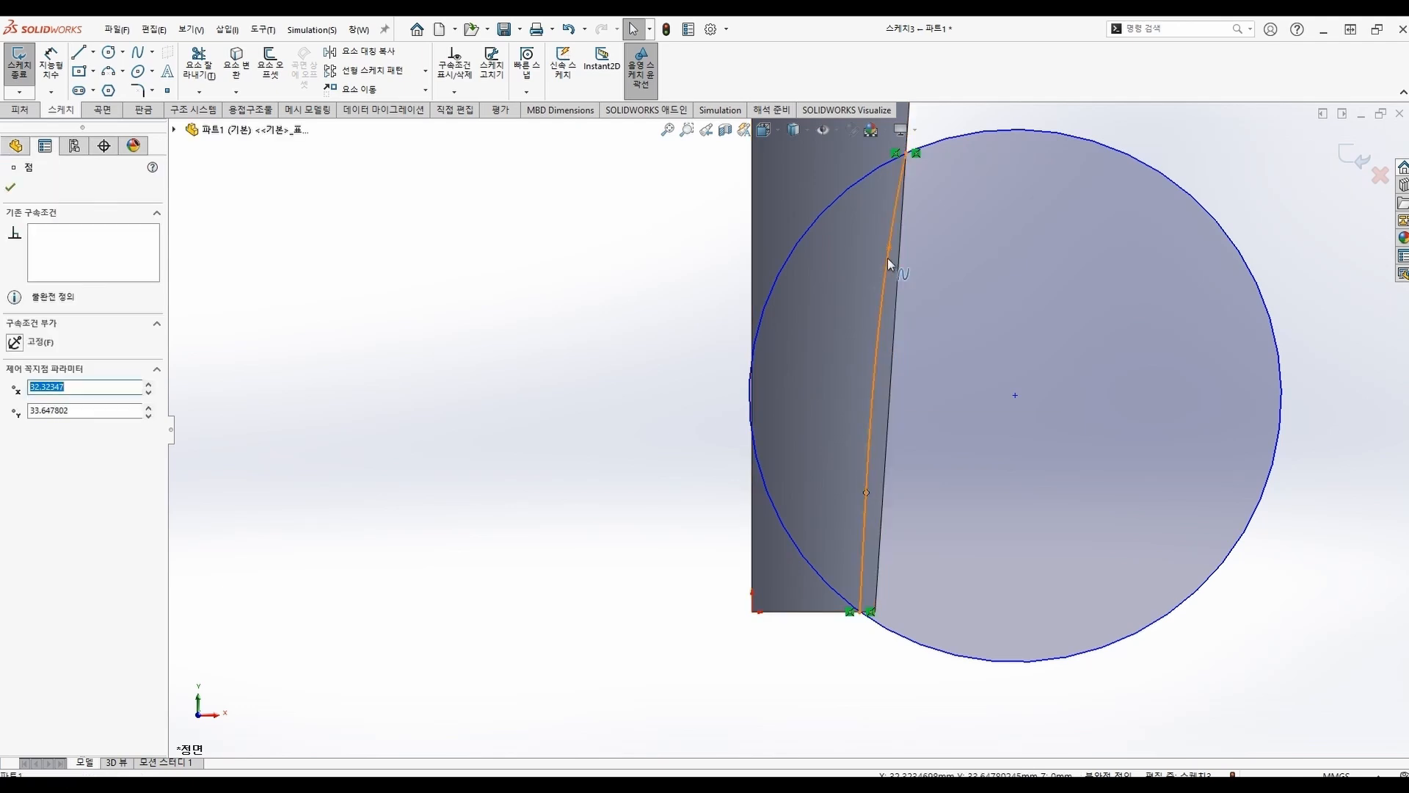
drag(889, 248, 879, 357)
click(730, 417)
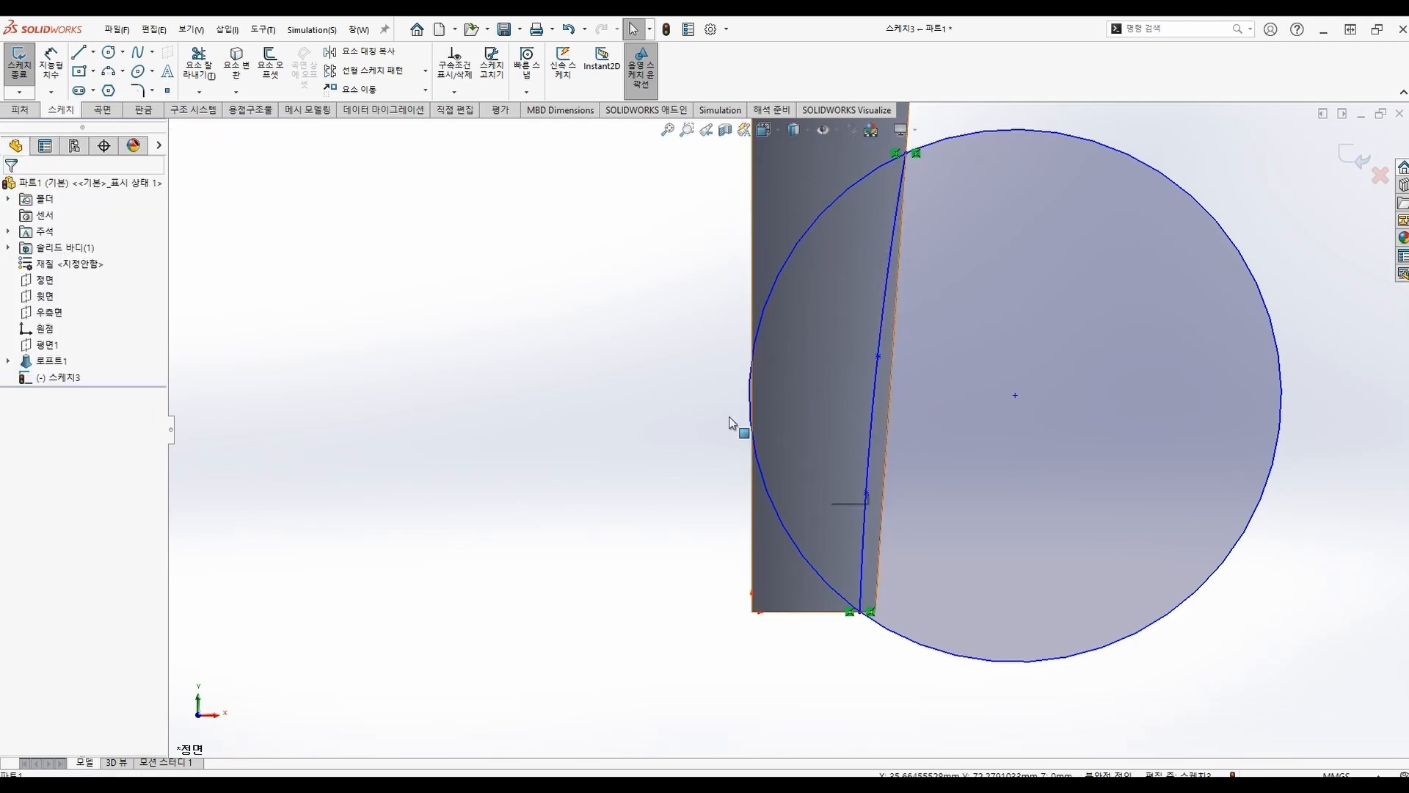
Dimension the height of the spline's lower middle point above the origin as 55 mm
click(50, 74)
click(866, 493)
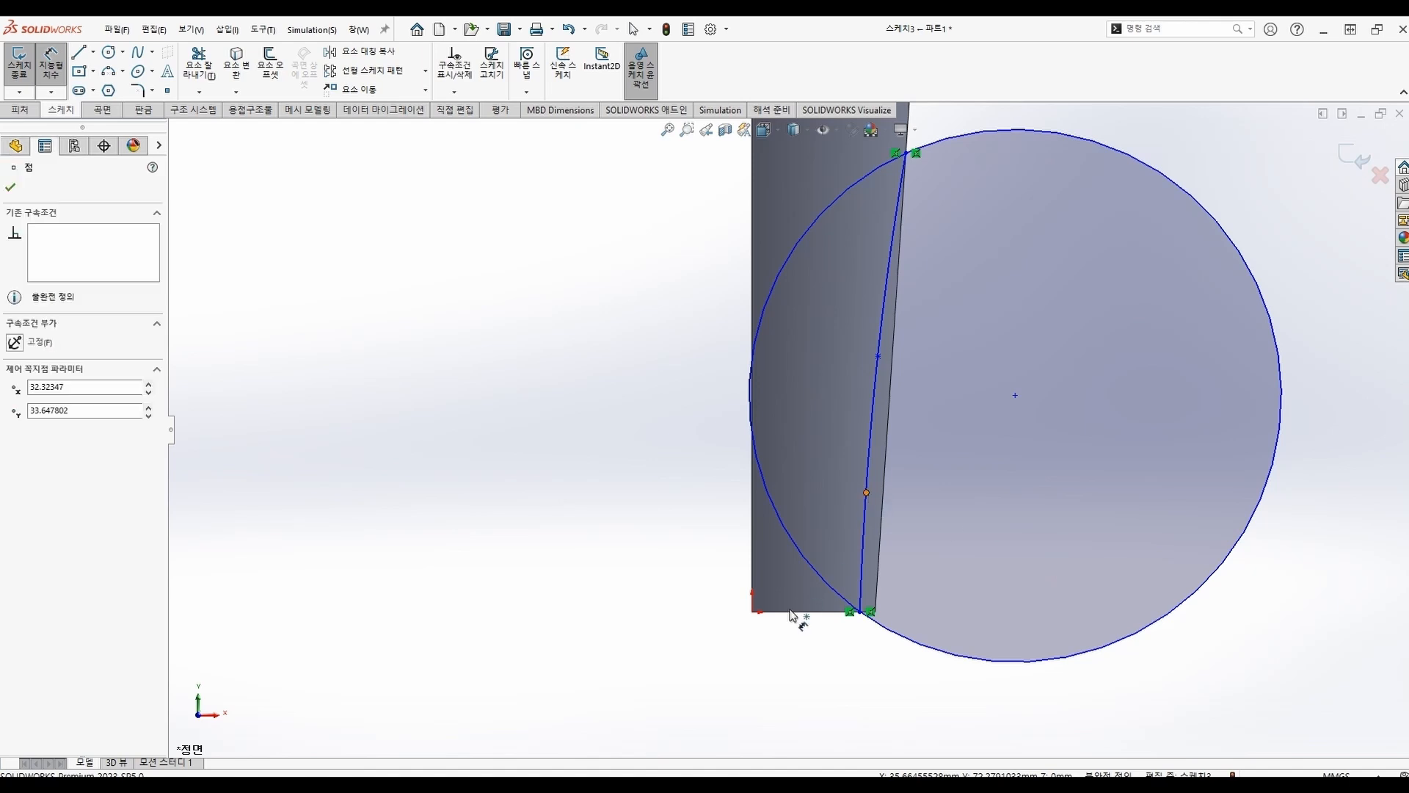
click(752, 611)
click(596, 543)
text(55)
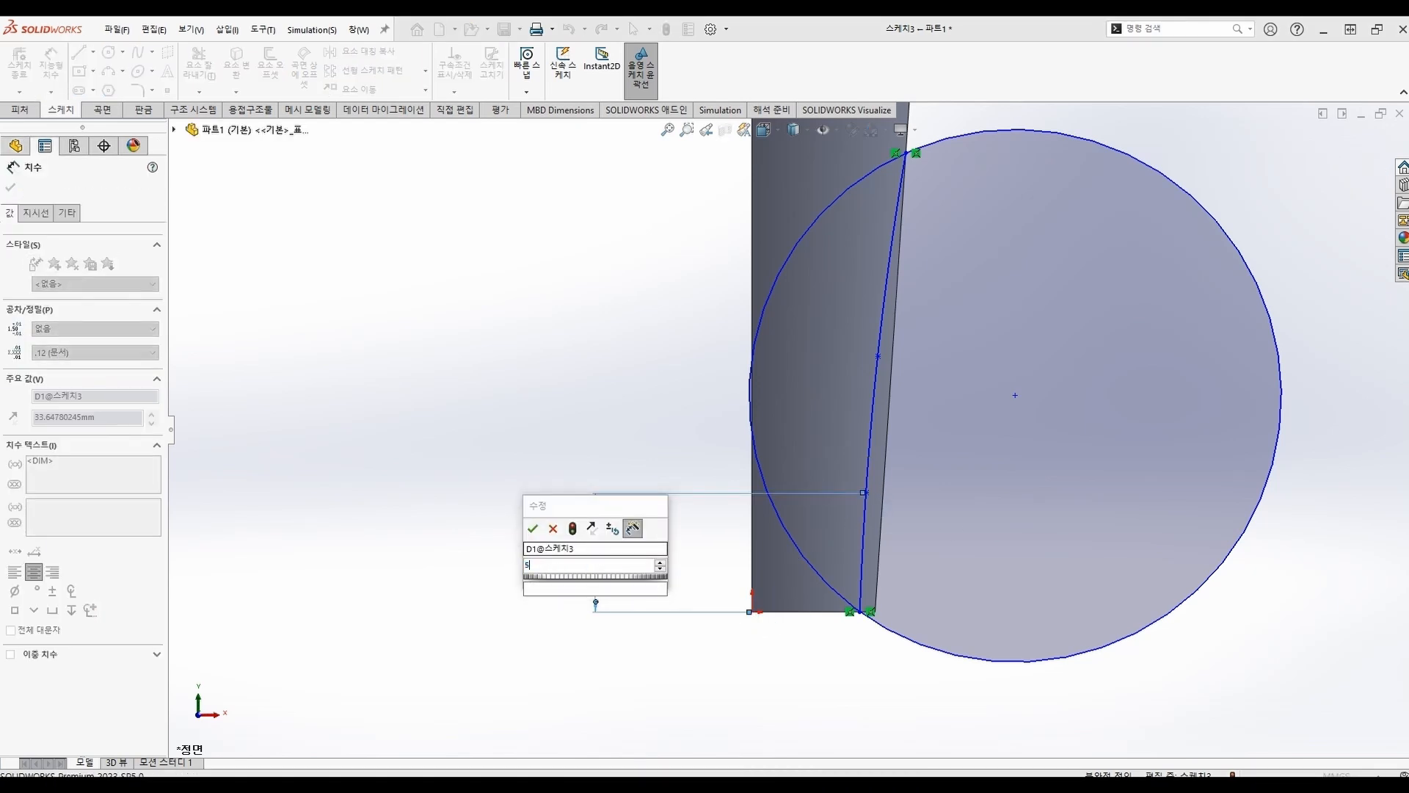
key(Return)
Dimension the vertical distance from the spline's bottom endpoint to its upper middle point as 90 mm
click(879, 357)
click(860, 612)
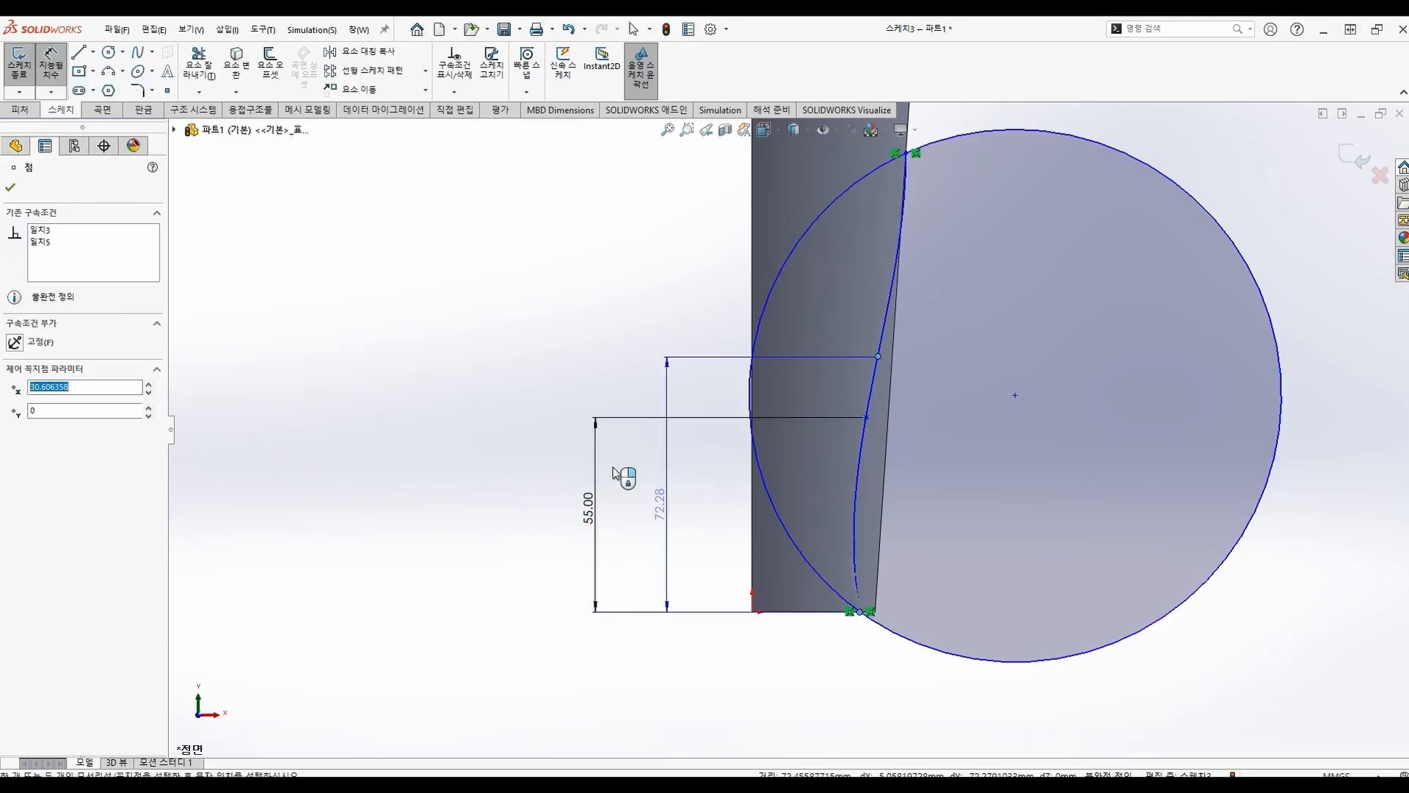
click(497, 464)
text(90.00mm)
key(Return)
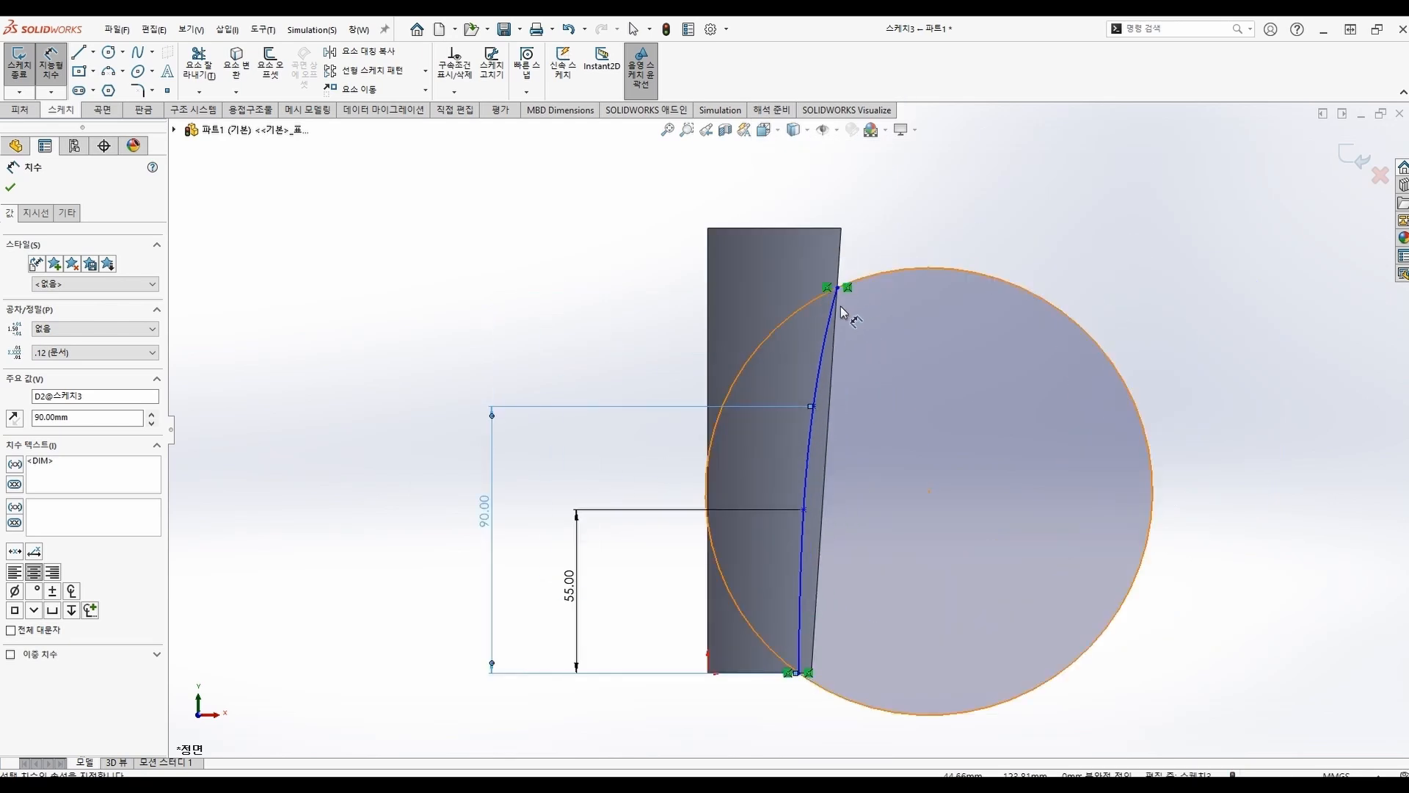
Dimension the height of the spline's top endpoint above the origin as 132 mm
click(837, 287)
click(707, 672)
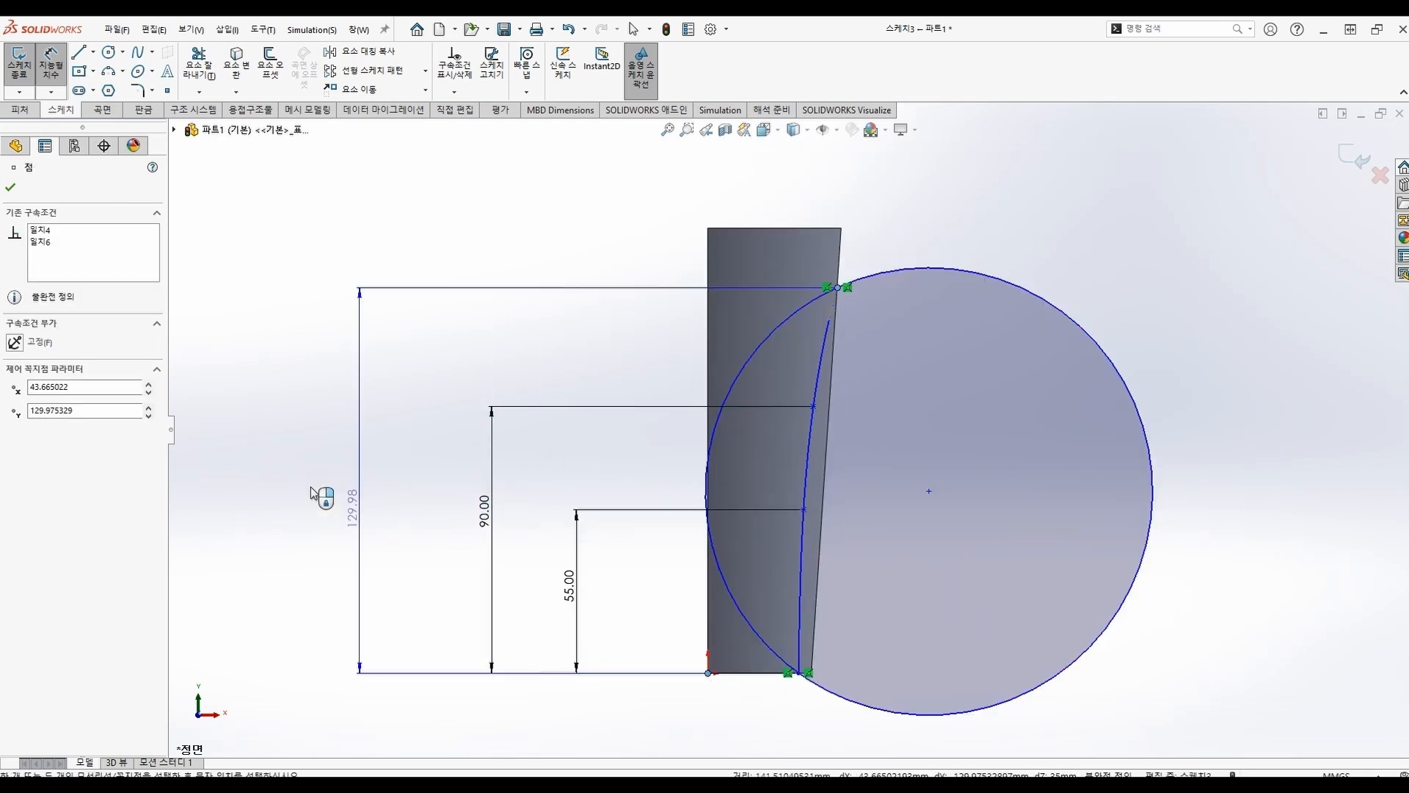
click(366, 494)
text(132)
key(Return)
scroll(822, 404, down, 2)
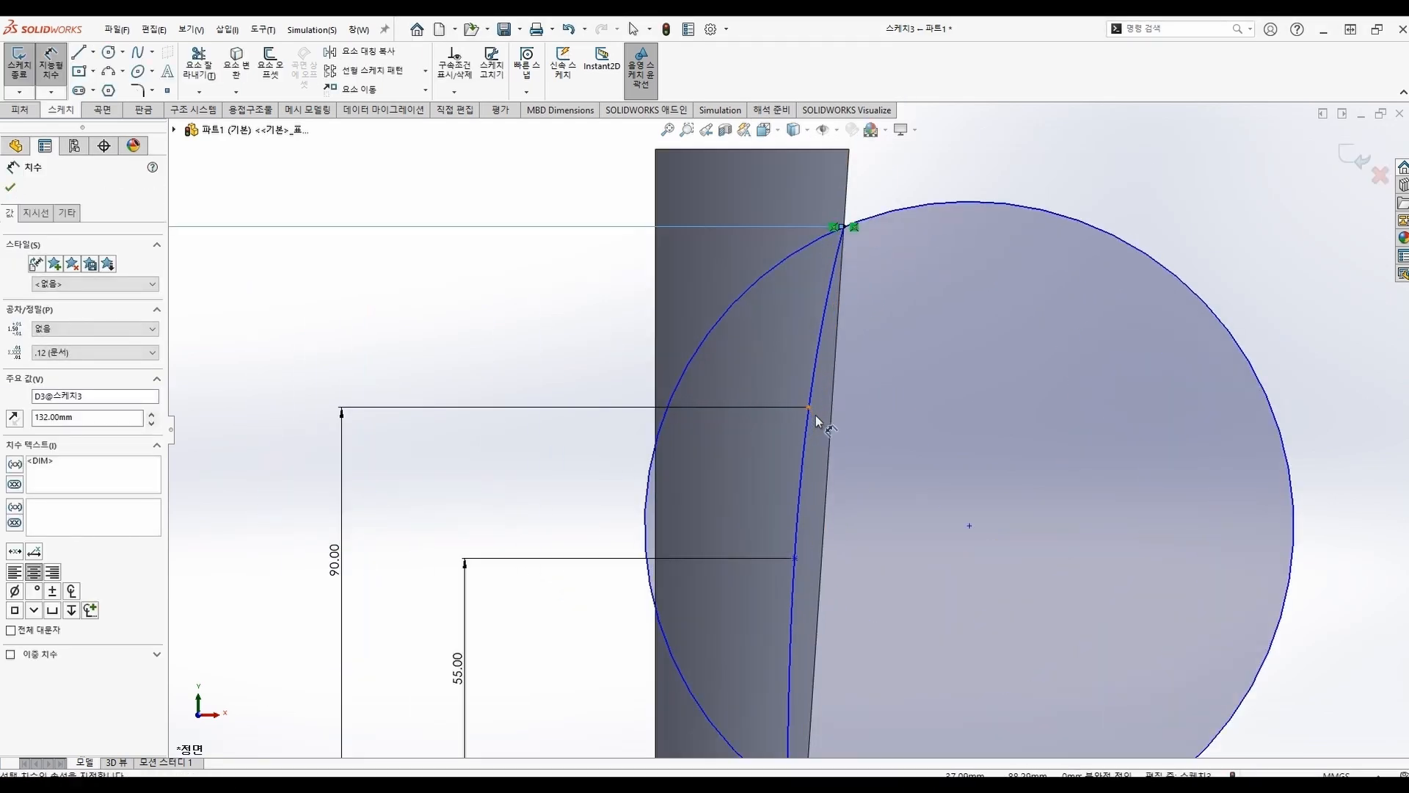
key(Escape)
scroll(808, 451, up, 2)
scroll(771, 554, down, 1)
Add a horizontal dimension of 31.5 mm from the origin to the spline's lower middle point
click(51, 65)
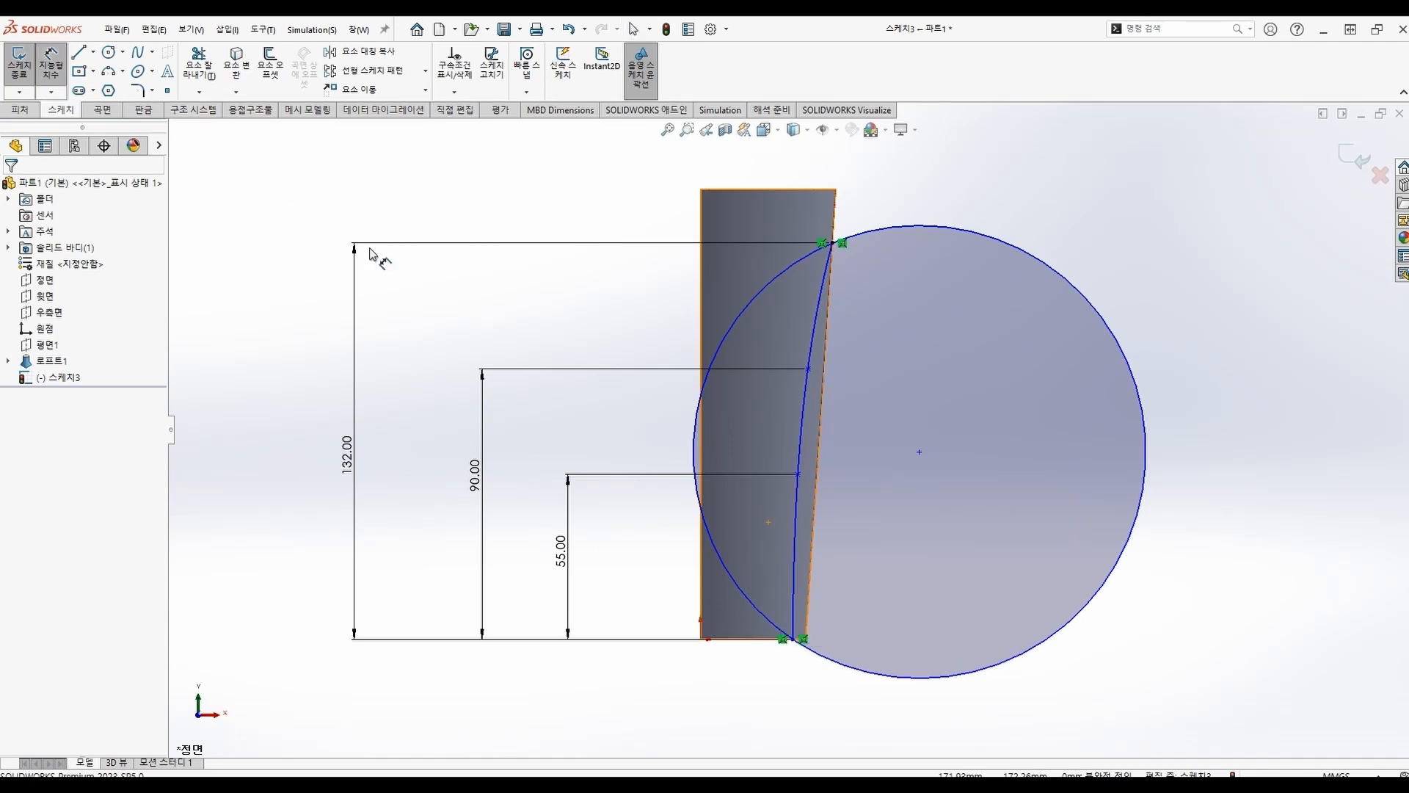
click(798, 474)
click(701, 639)
click(749, 690)
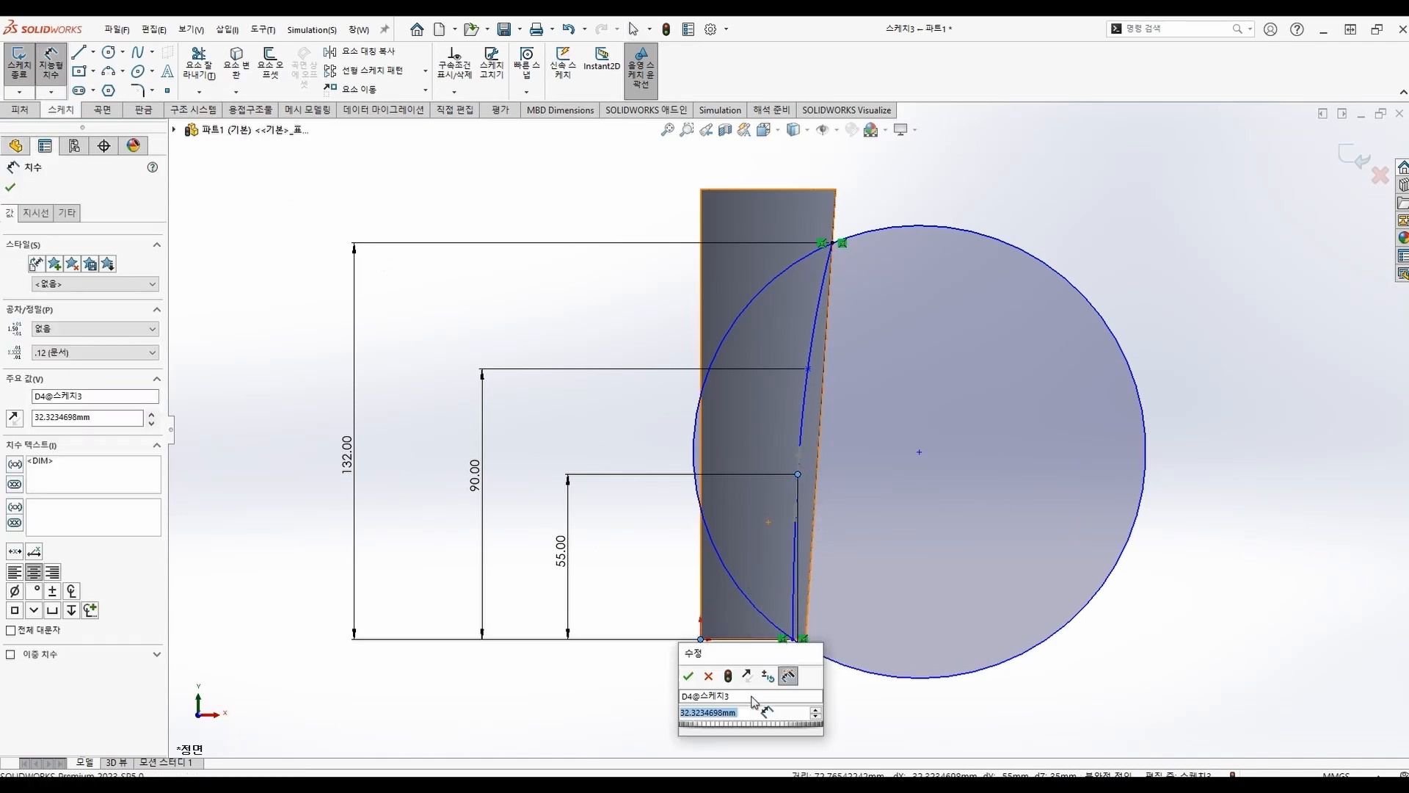
text(31.5)
key(Return)
click(808, 368)
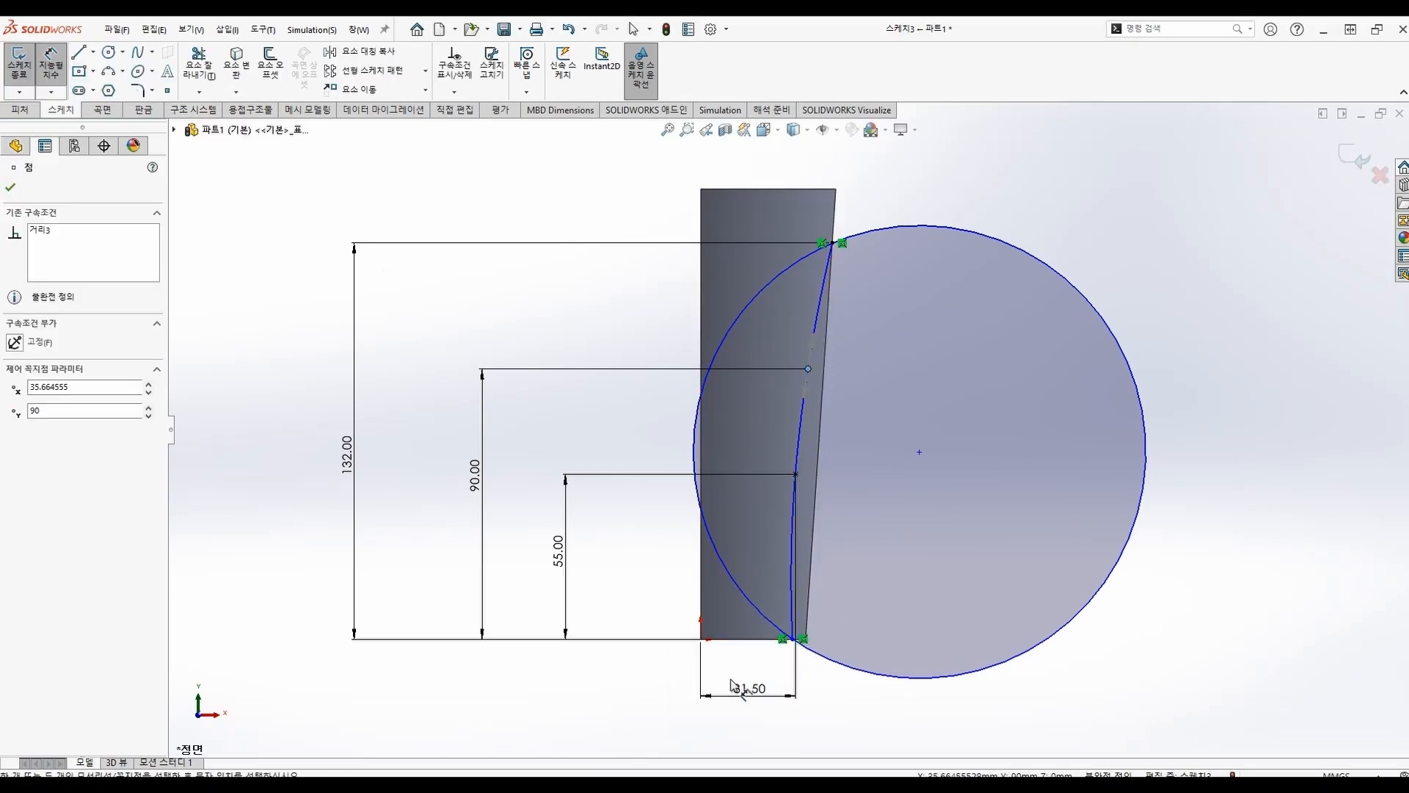
click(701, 639)
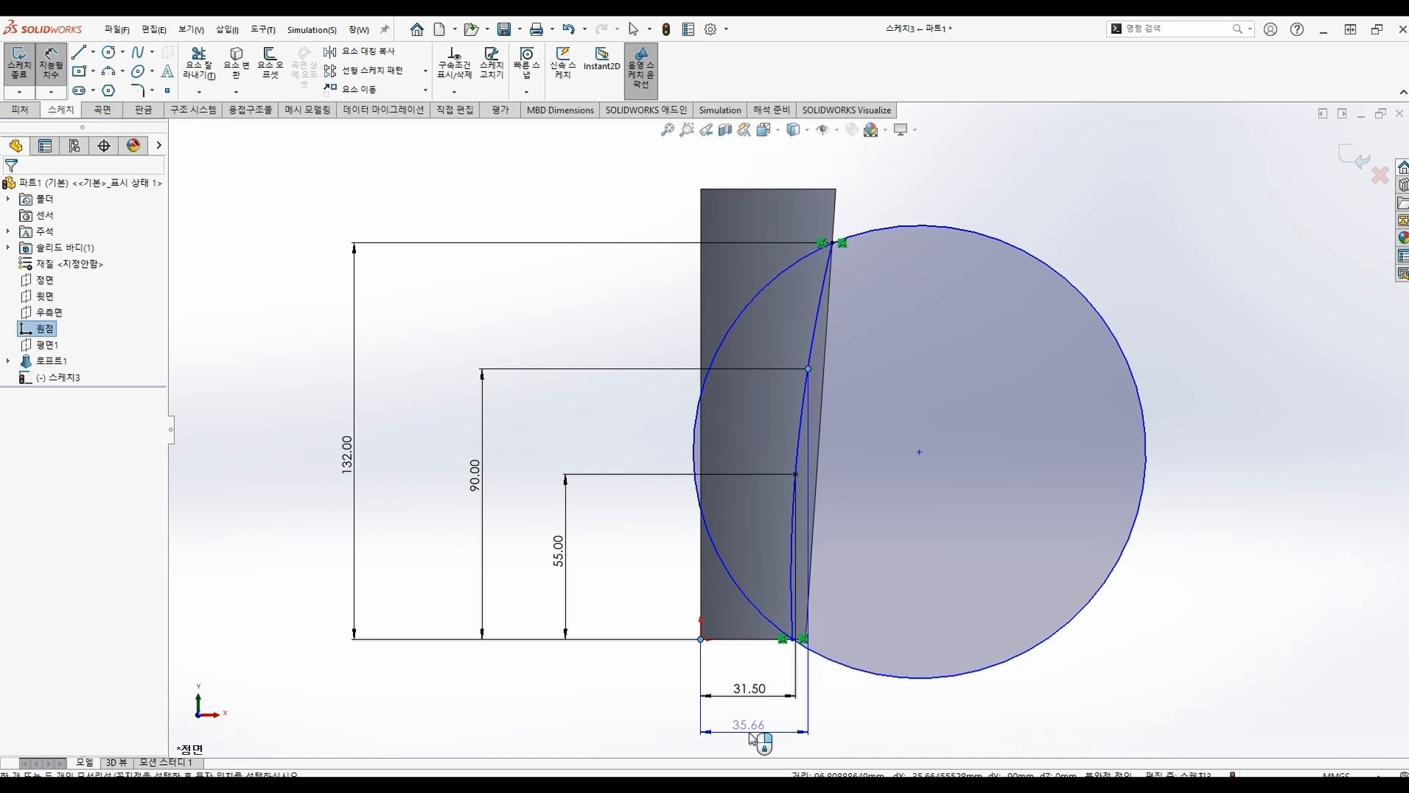
key(Escape)
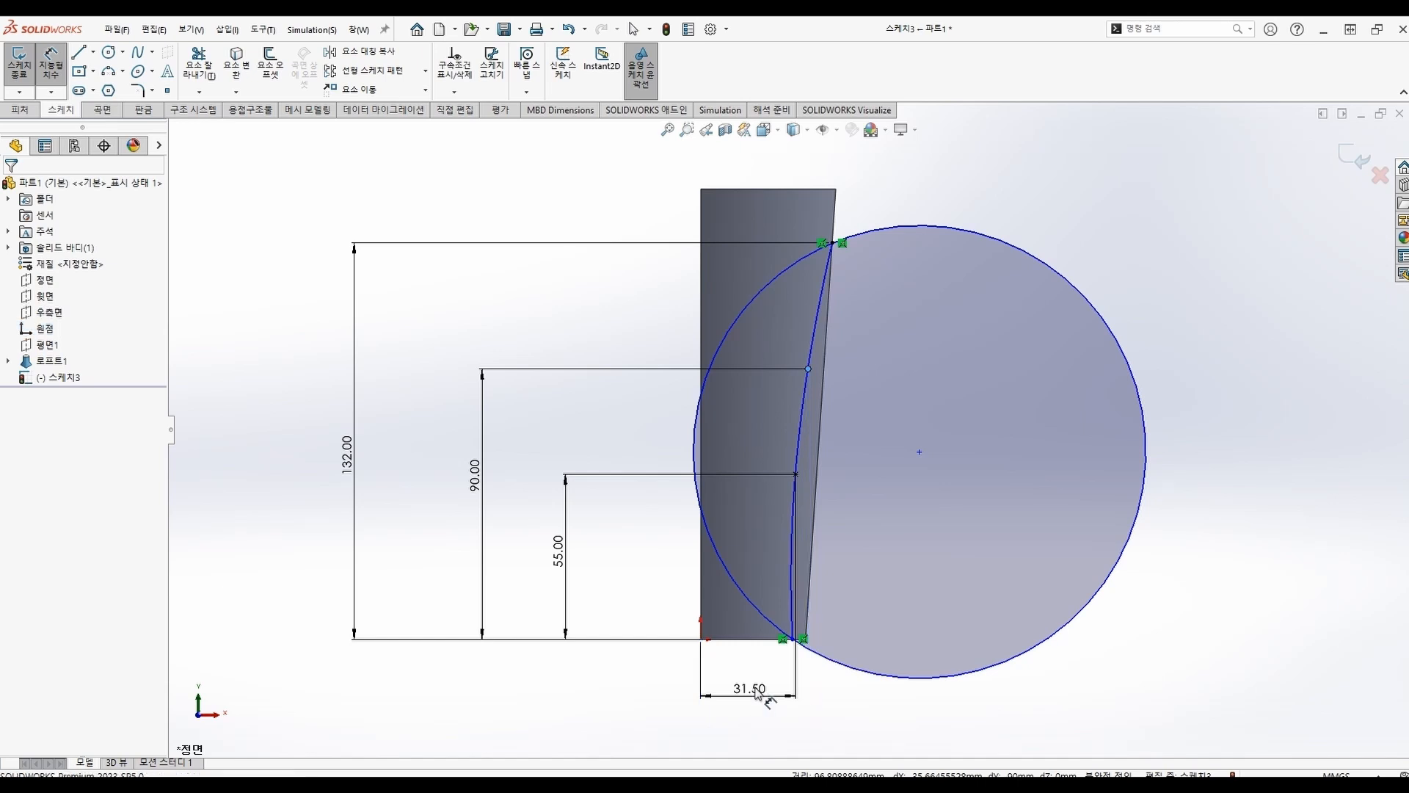
Change the lower middle point's horizontal dimension to 35.5 mm and place it across the loft body
double_click(750, 688)
text(35.5)
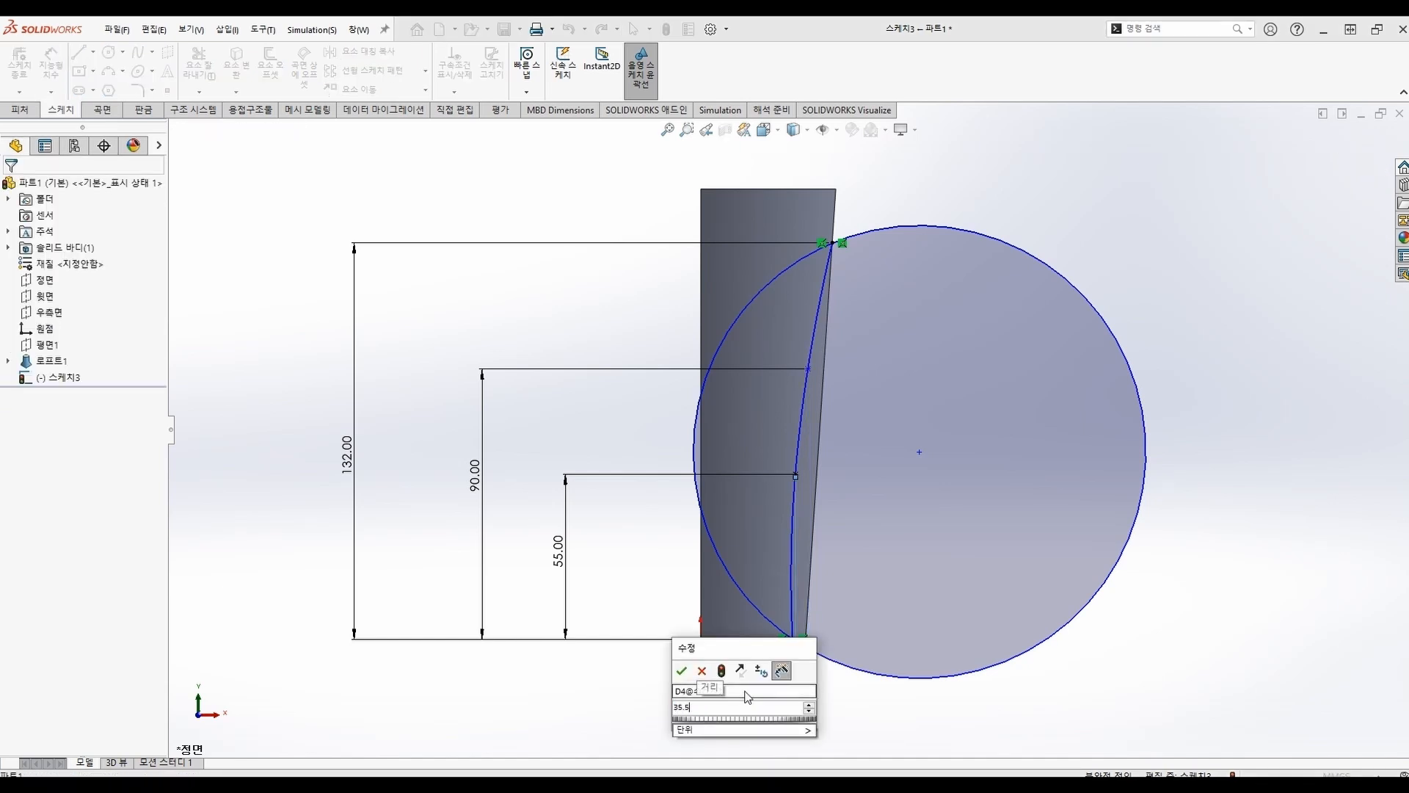
key(Return)
click(756, 629)
key(Escape)
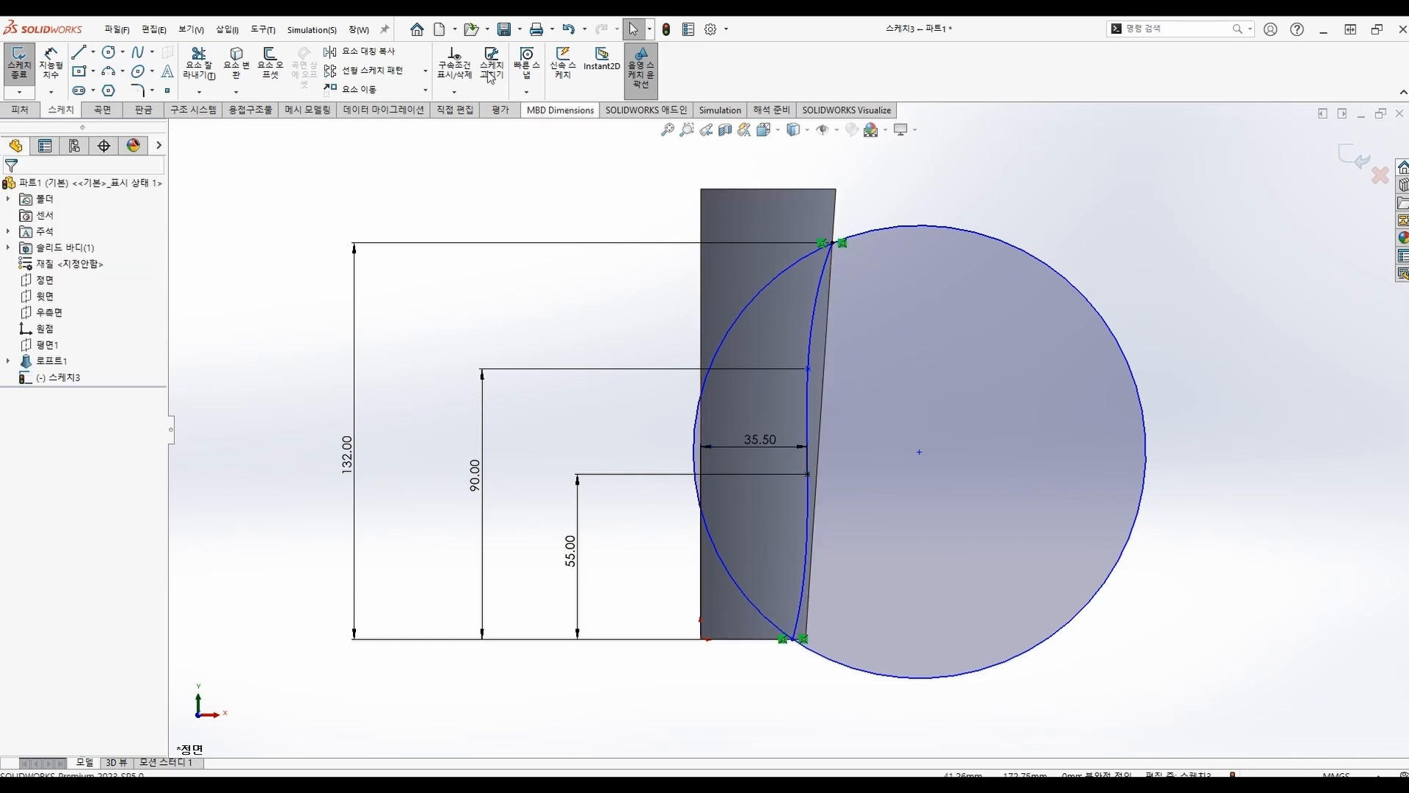
Dimension the horizontal distance from the origin to the spline's bottom endpoint as 31.5 mm
click(52, 62)
click(792, 638)
click(723, 640)
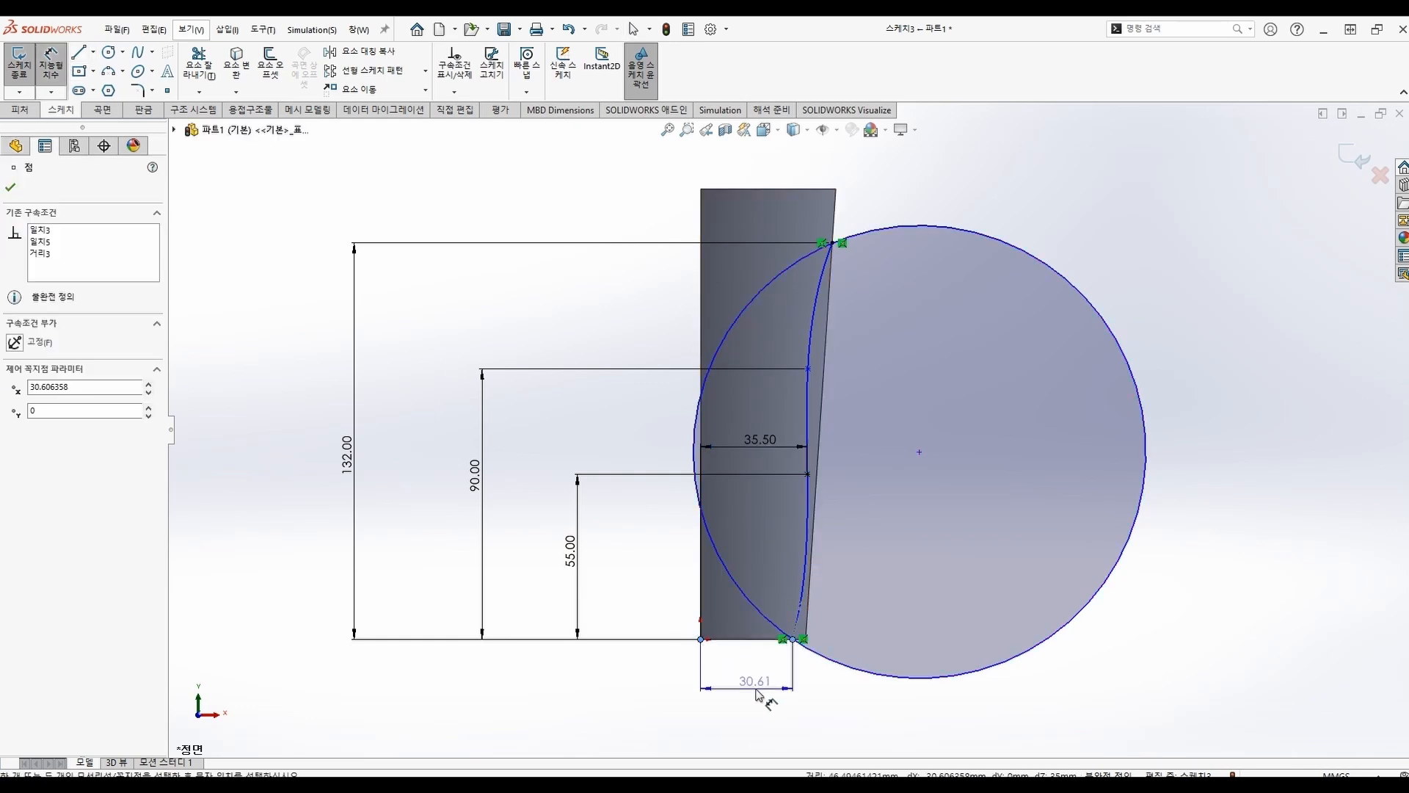
click(756, 694)
key(Return)
scroll(775, 652, down, 2)
key(Escape)
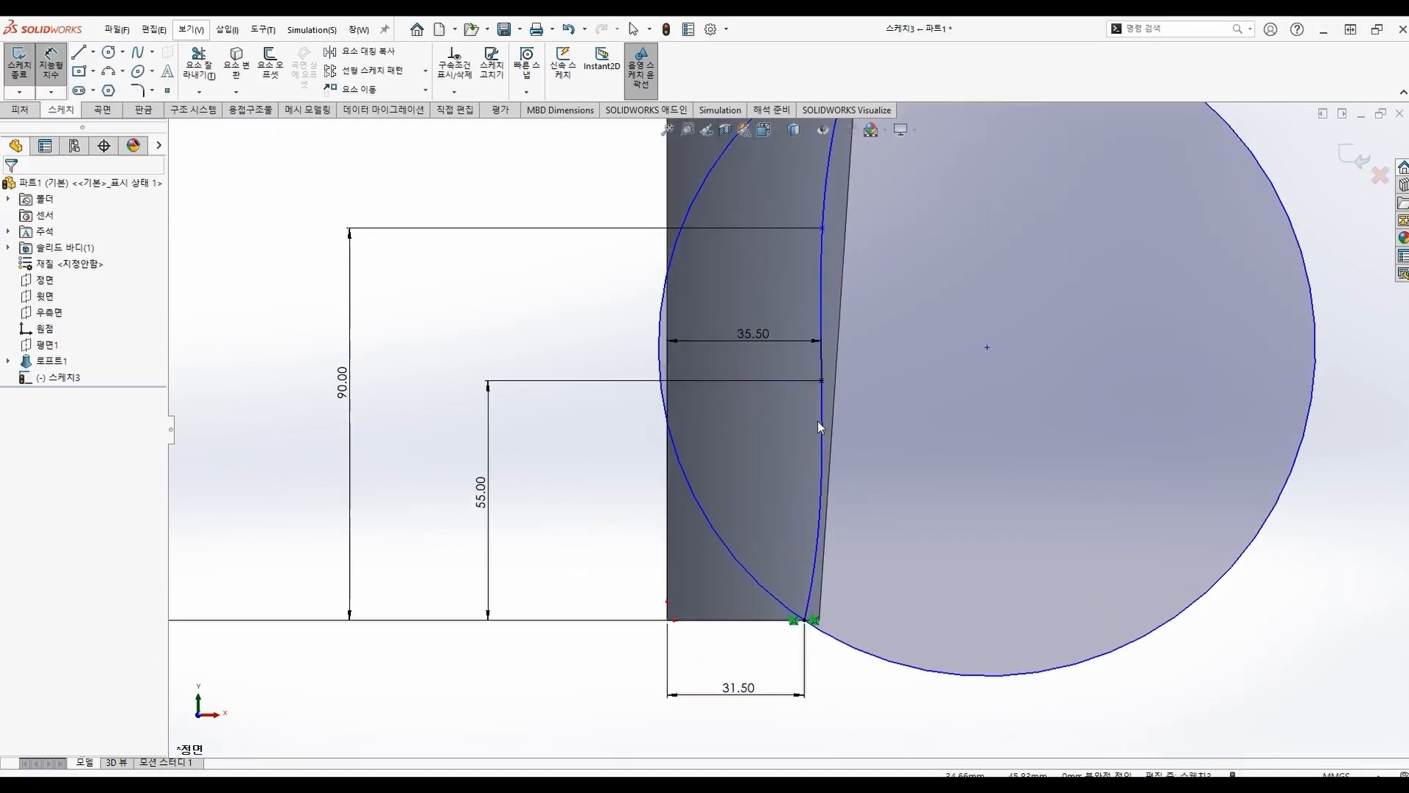
Try to reshape the spline just below its lower middle point and undo the change
click(820, 406)
click(821, 381)
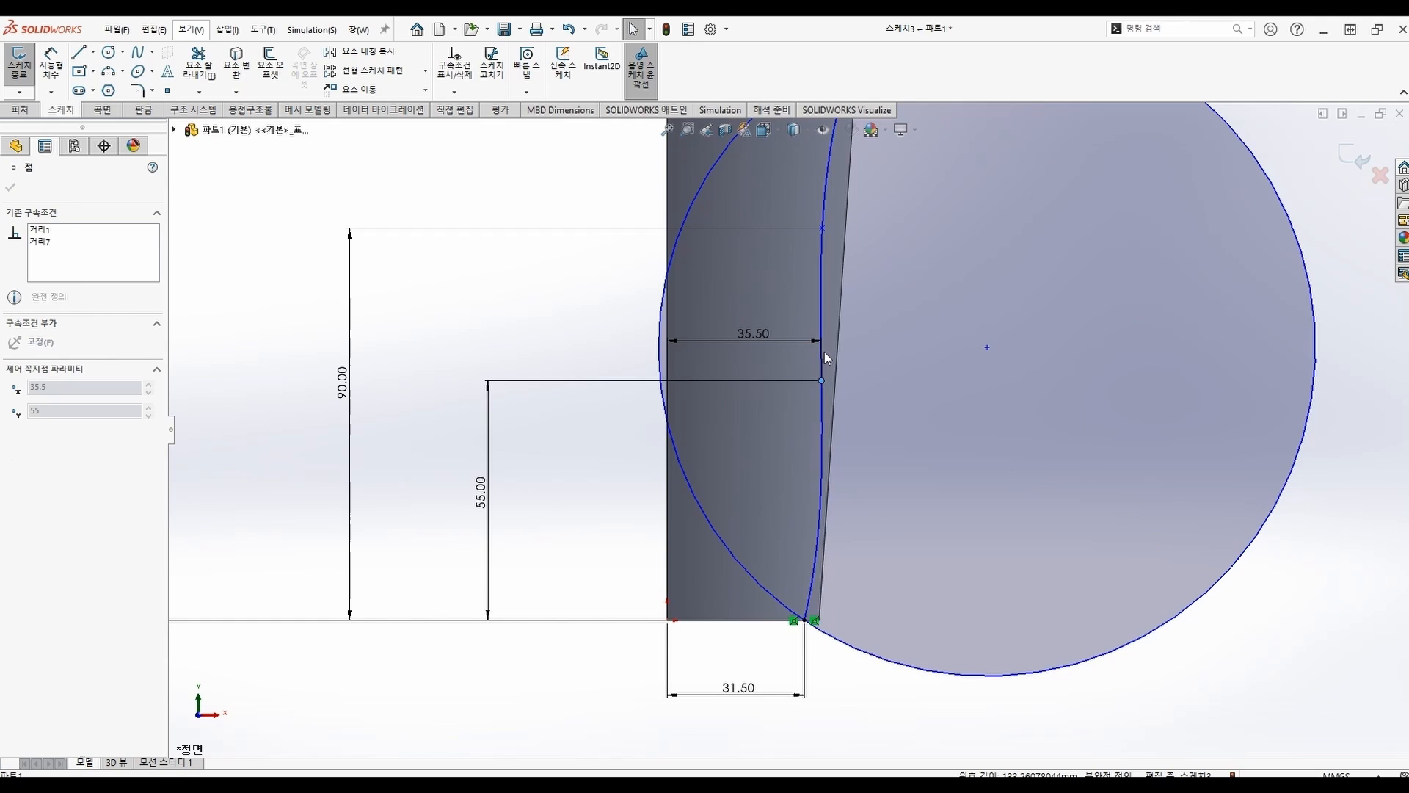
click(819, 424)
drag(822, 428, 821, 430)
key(ctrl+z)
scroll(865, 441, up, 2)
scroll(847, 342, down, 3)
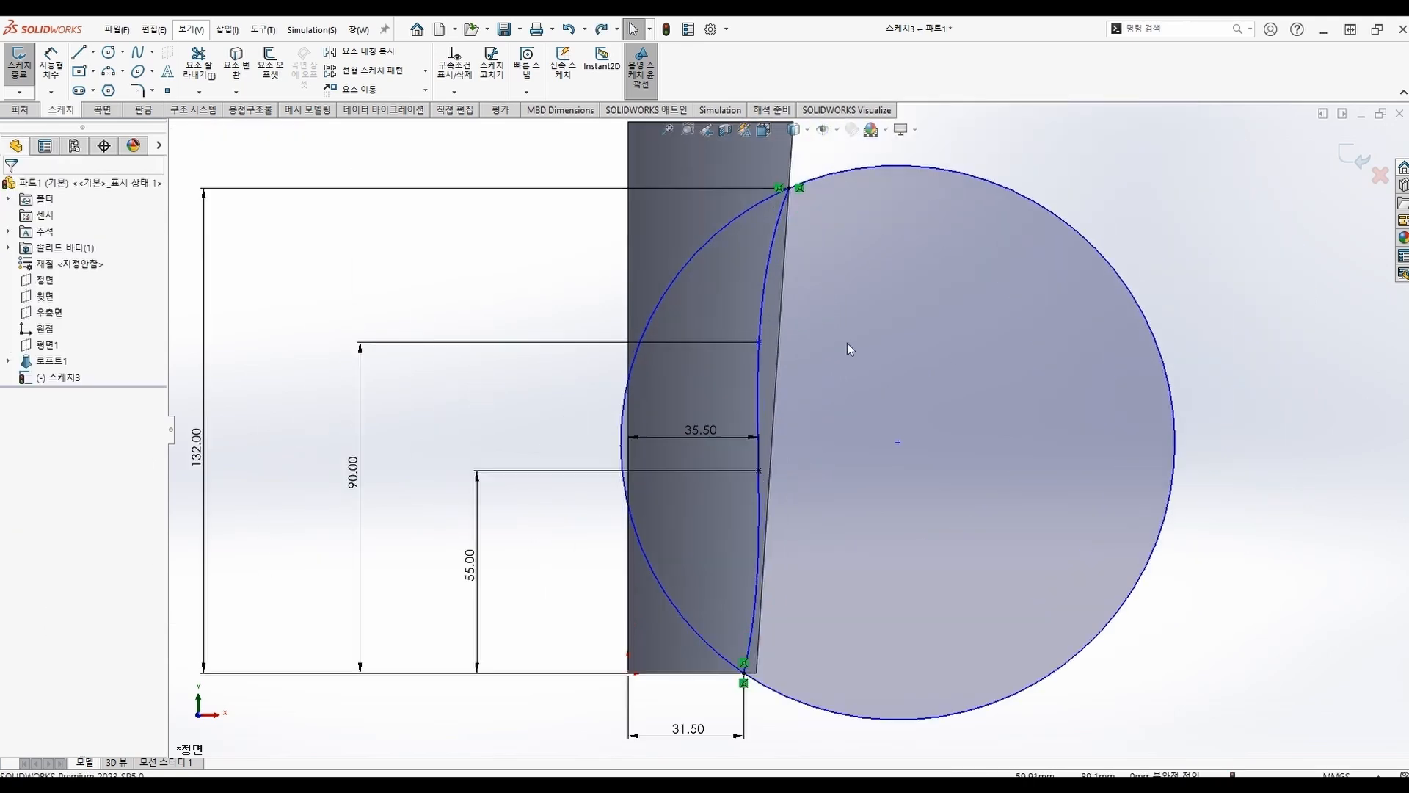
Dimension the horizontal distance from the origin to the spline's upper middle point as 38 mm
click(53, 63)
click(742, 346)
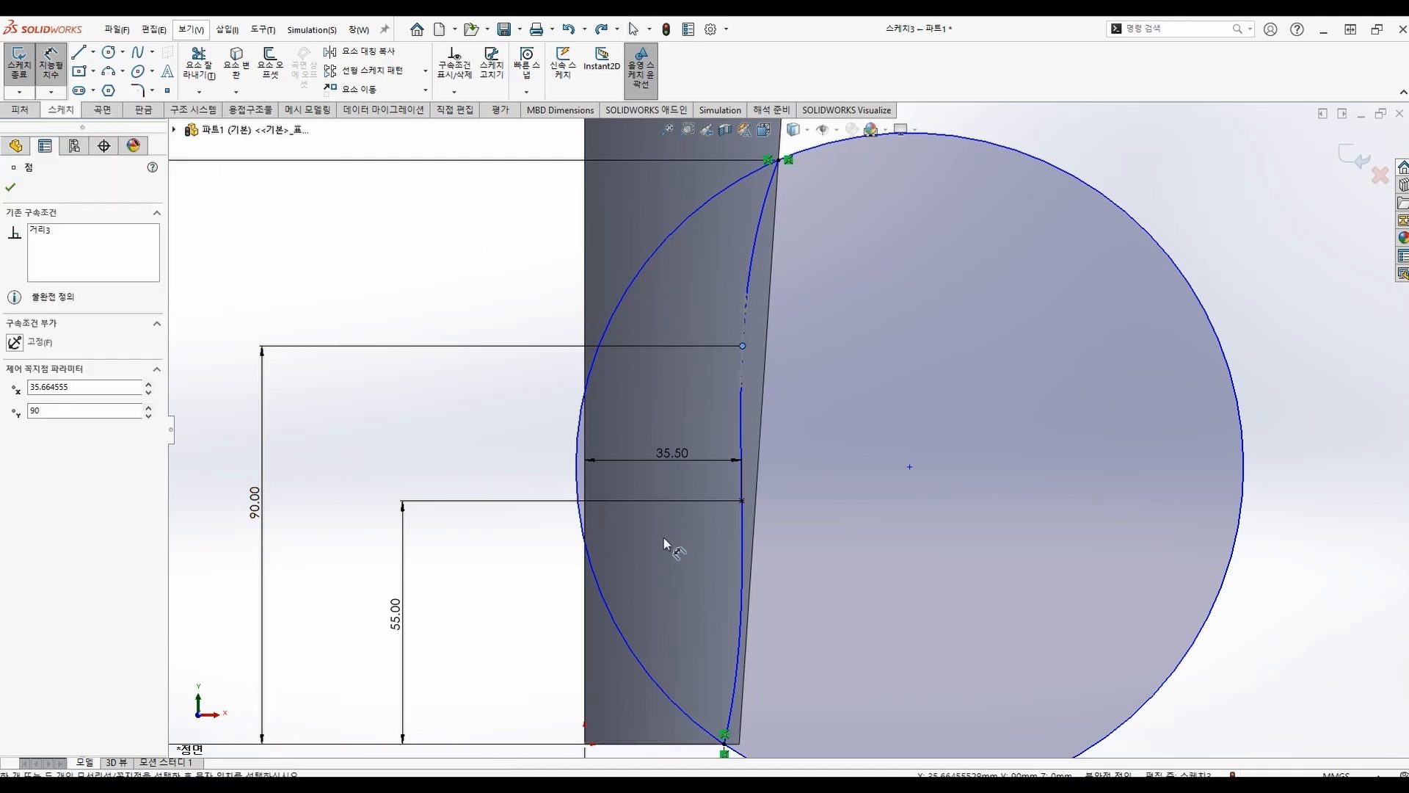
scroll(663, 541, up, 4)
click(691, 581)
click(717, 333)
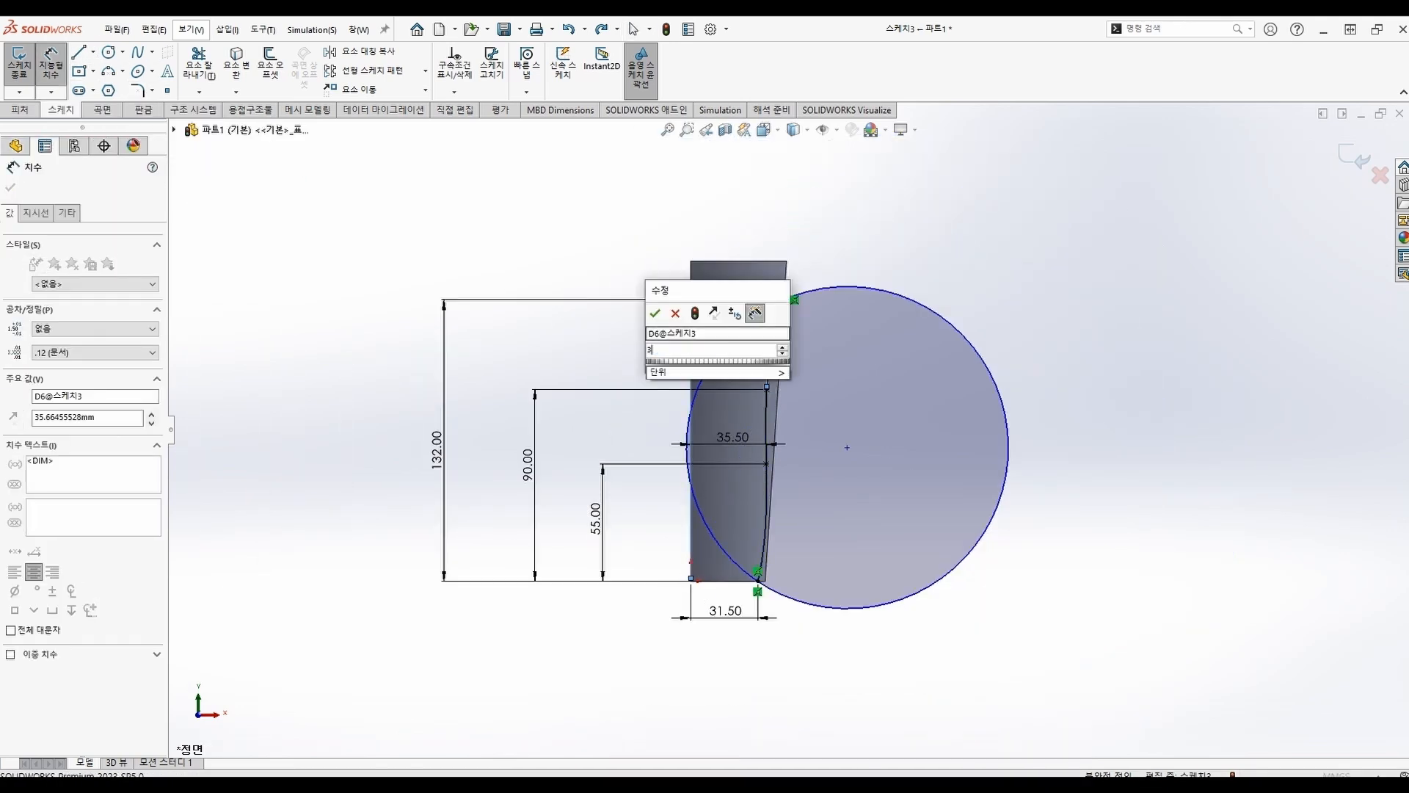
text(38)
key(Return)
scroll(756, 433, down, 2)
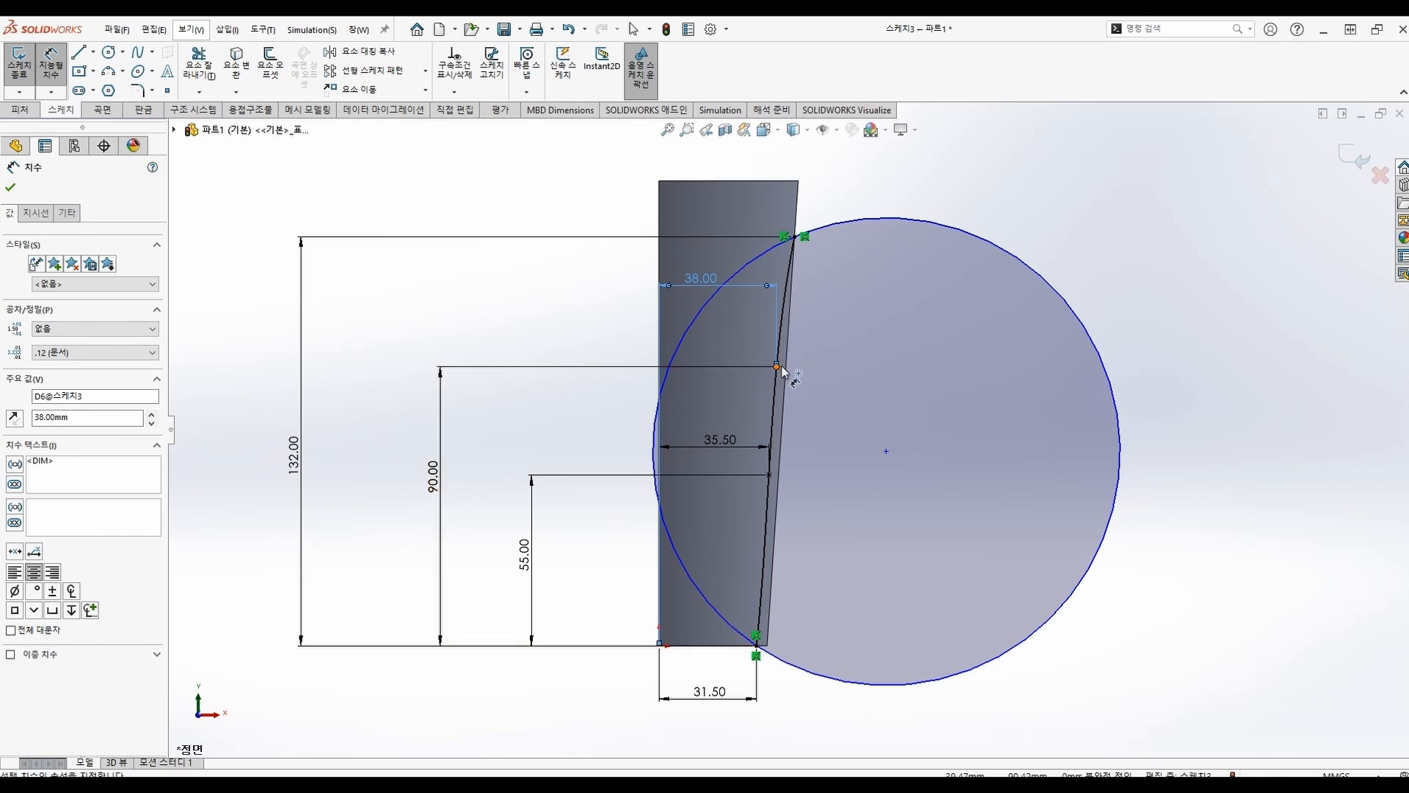
Trim away the circle's arc on the loft-body side of the spline and exit the sketch
click(199, 65)
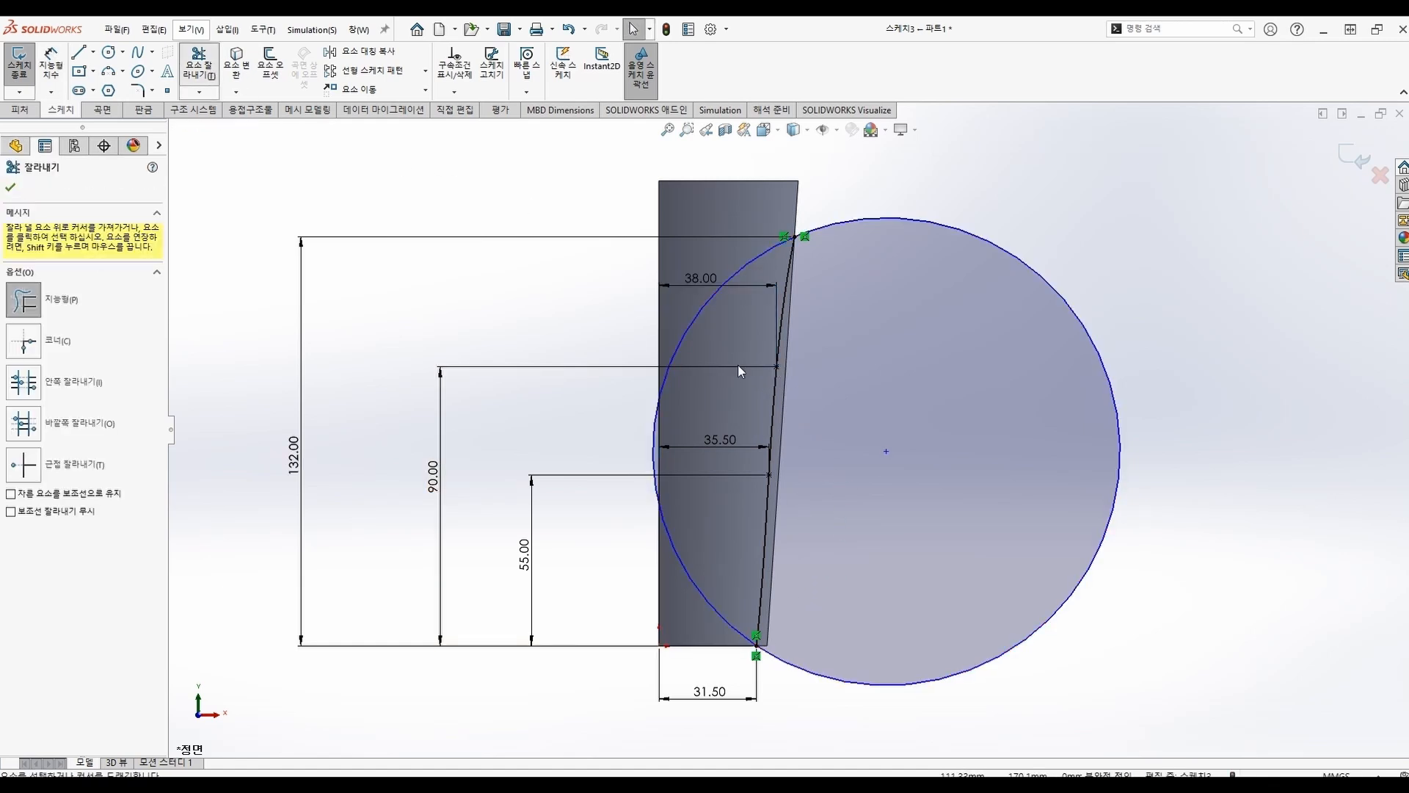
drag(681, 312, 736, 353)
key(Escape)
scroll(772, 657, down, 2)
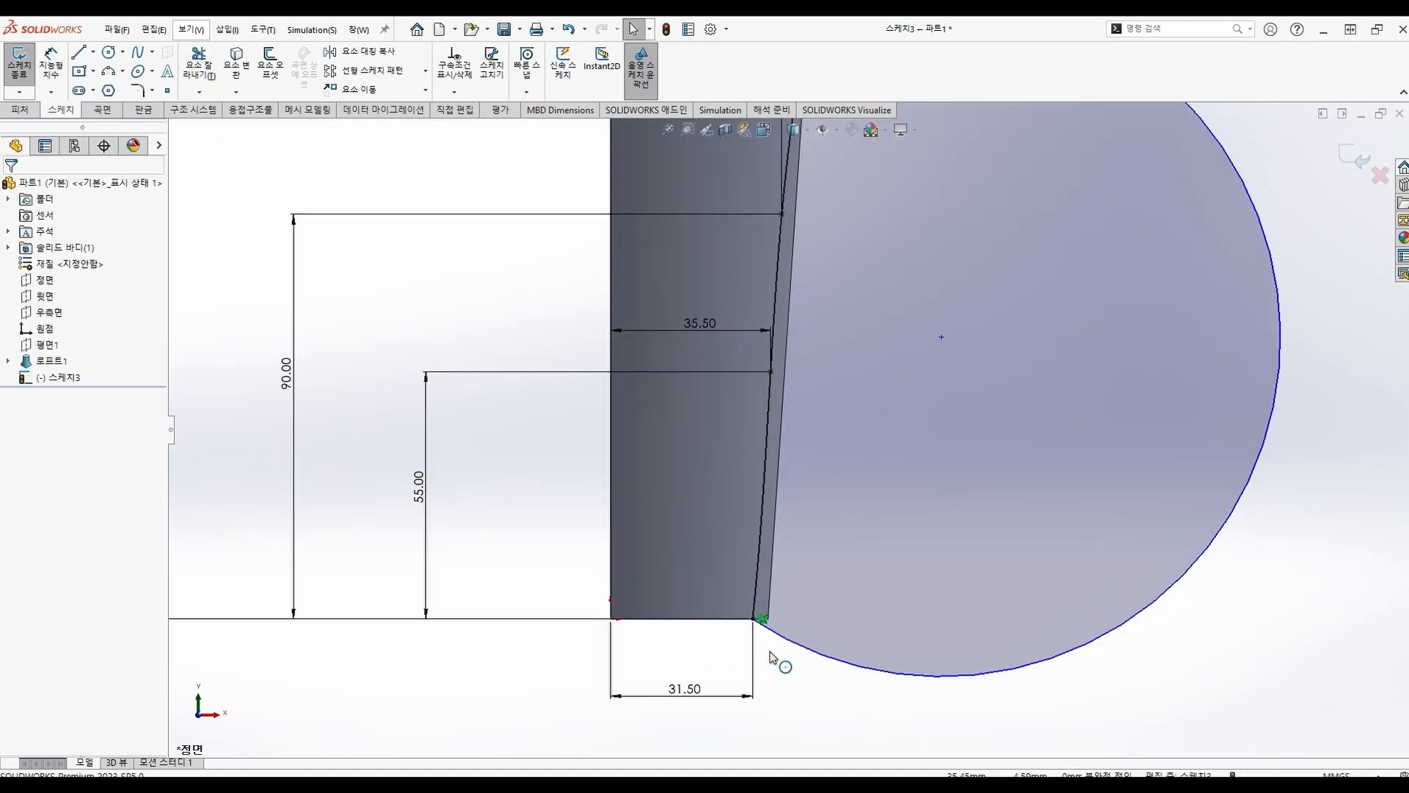
drag(756, 620, 795, 635)
scroll(932, 458, up, 4)
key(Escape)
scroll(822, 323, down, 2)
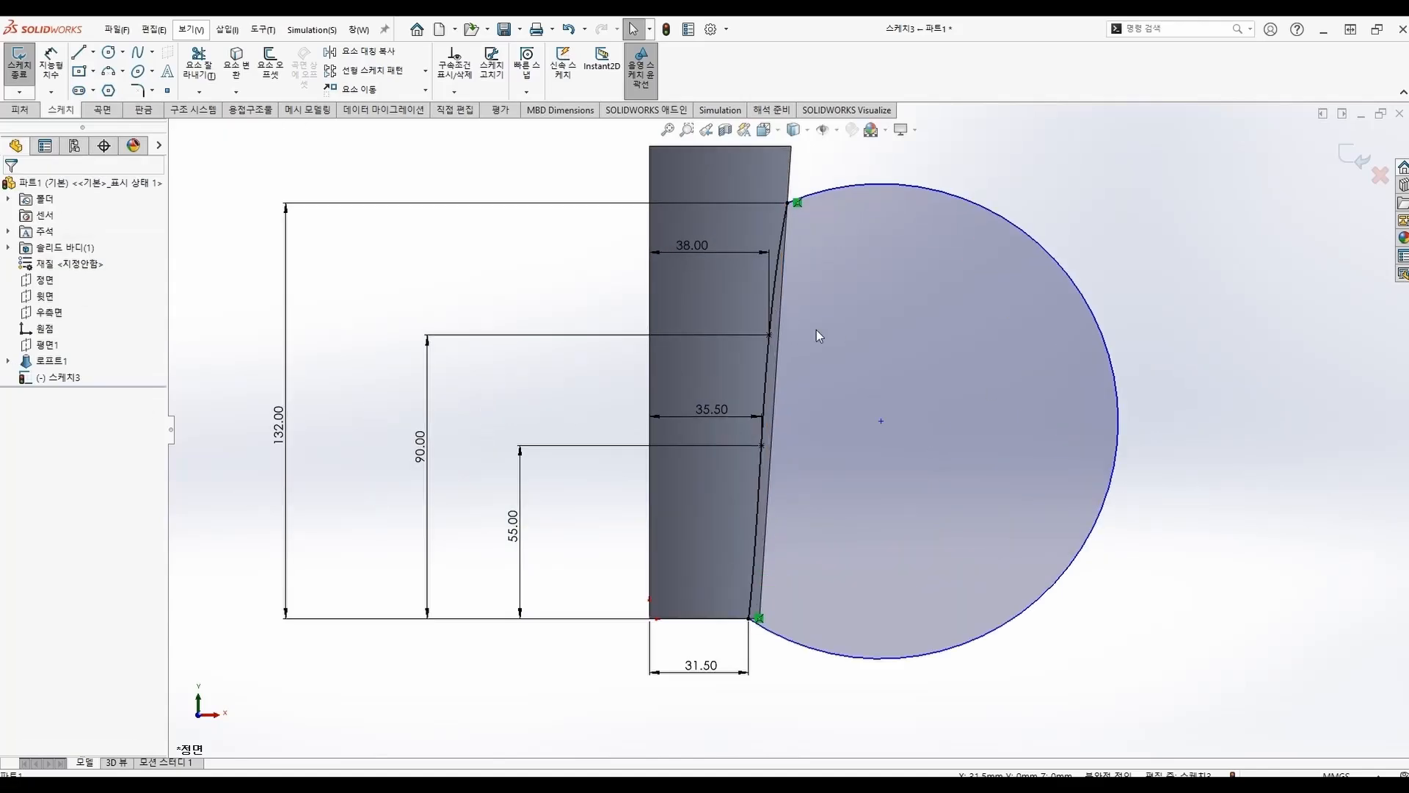
click(15, 67)
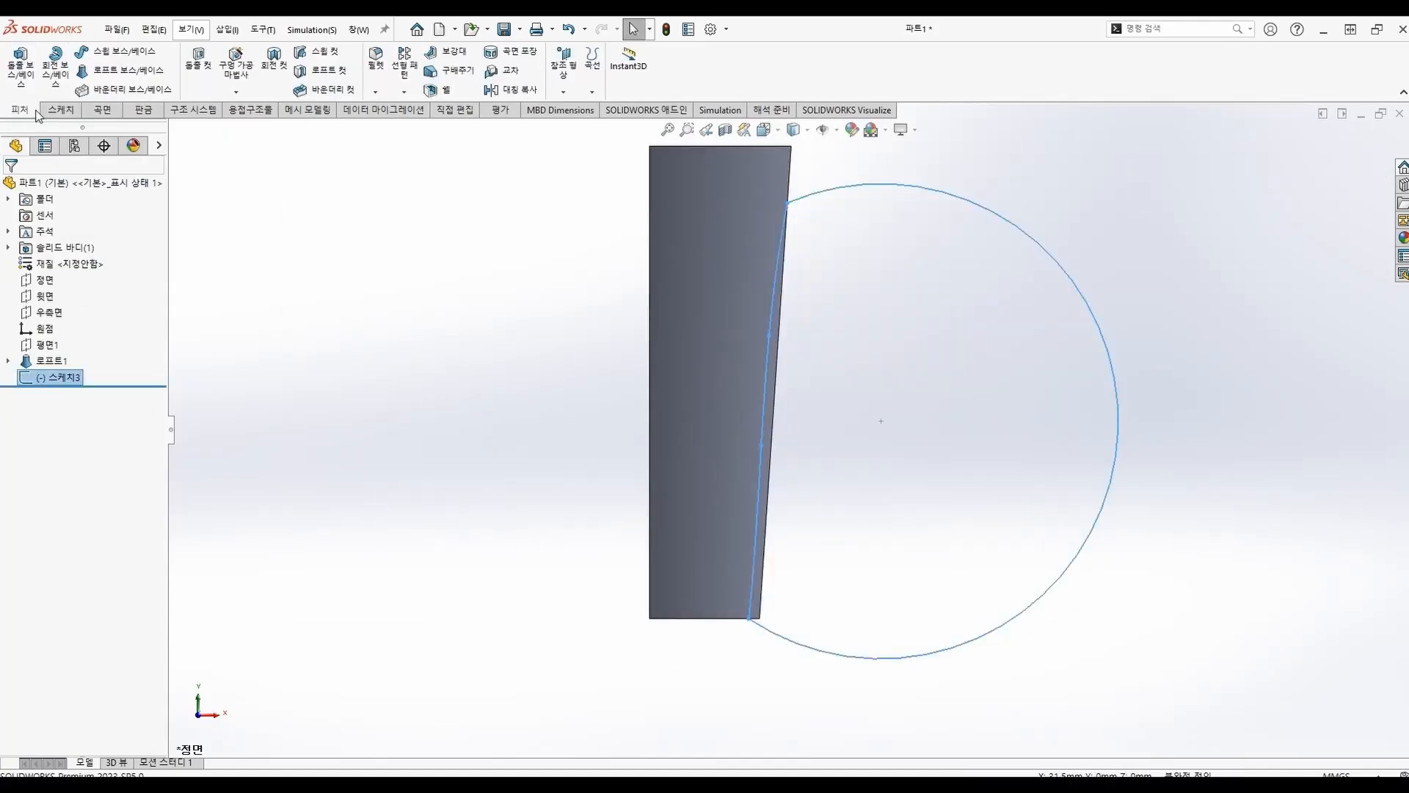
Cut-extrude the circle-and-spline profile through the loft body using the Through All - Both end condition
click(199, 63)
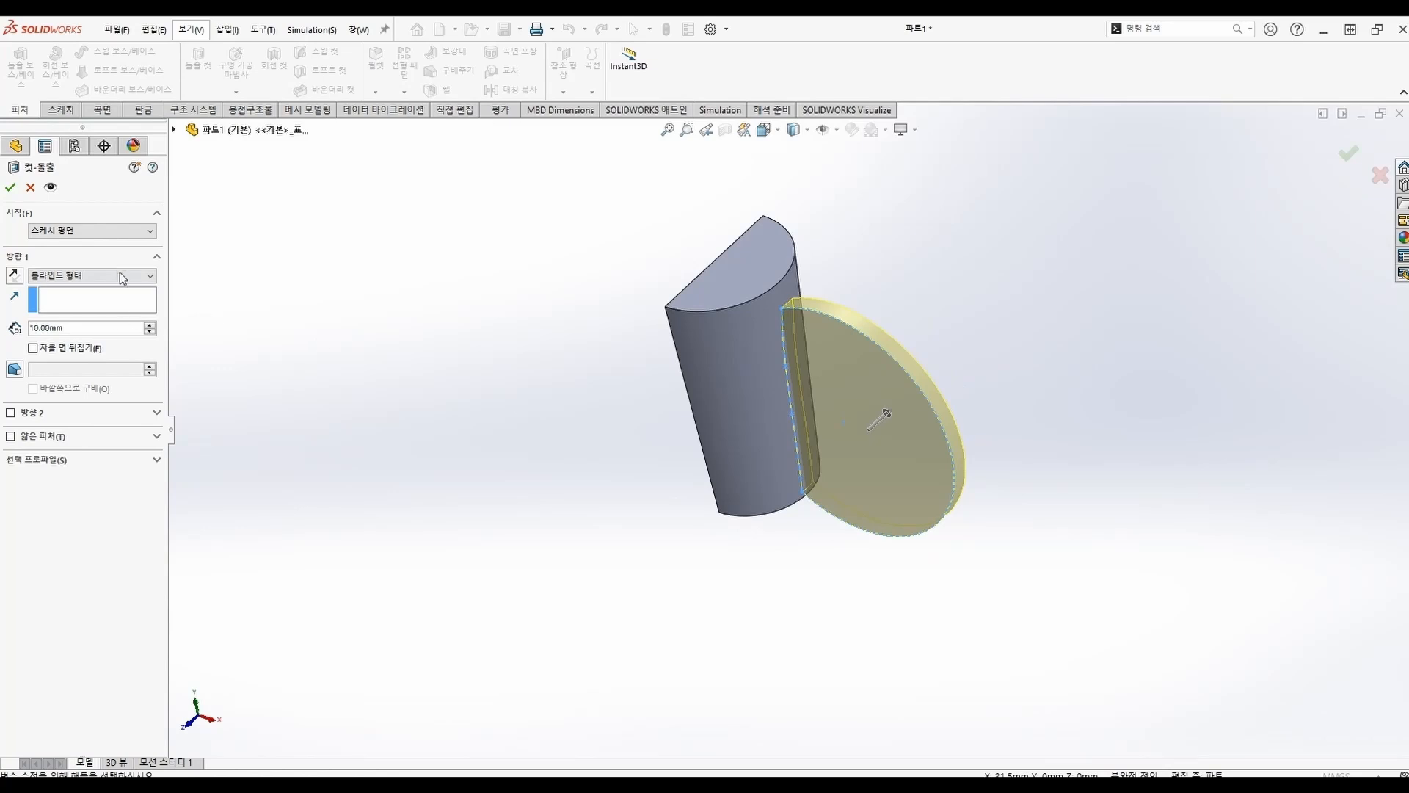
click(120, 276)
click(81, 302)
click(81, 275)
click(72, 308)
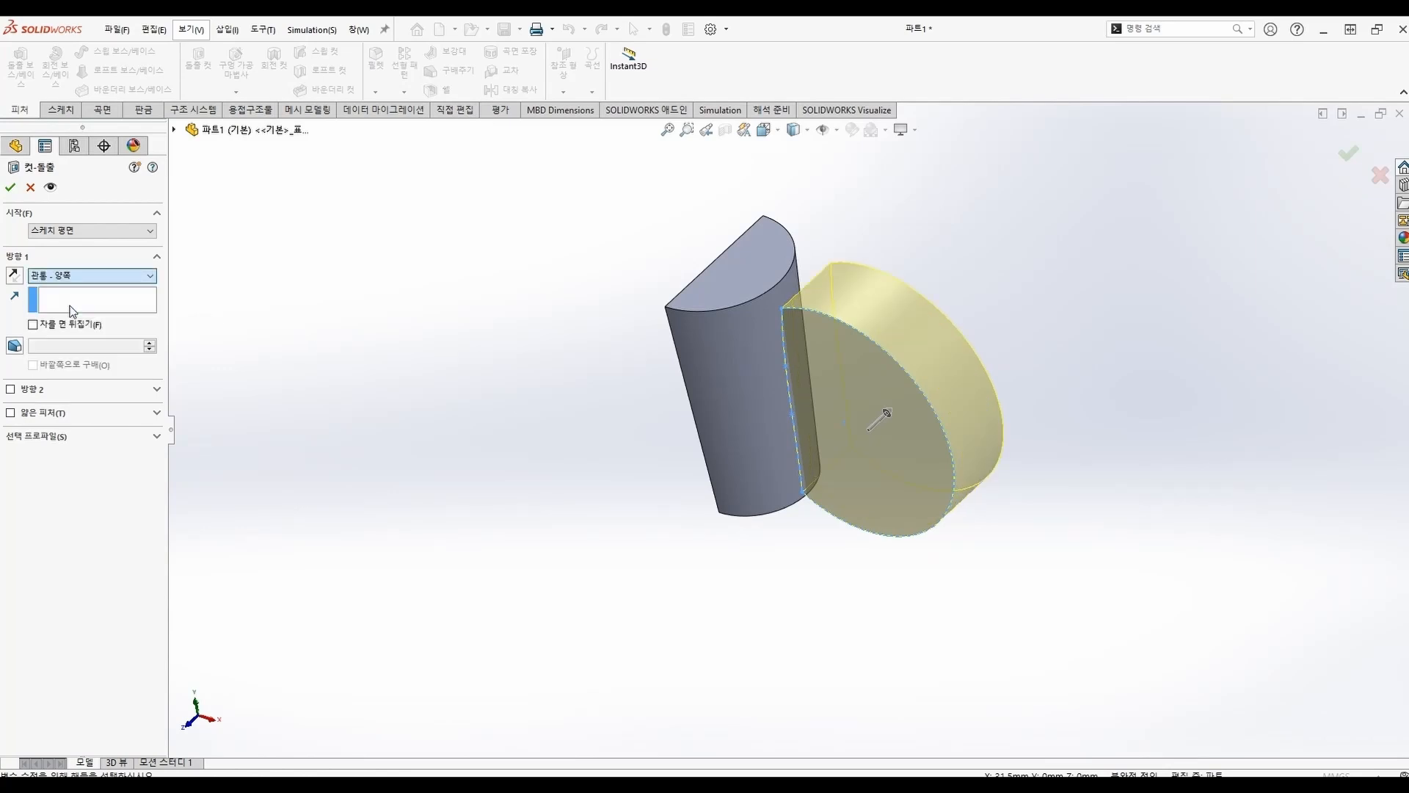
click(11, 187)
mouse_move(811, 367)
middle_down()
mouse_move(743, 227)
mouse_move(874, 289)
mouse_move(800, 465)
mouse_move(705, 541)
mouse_move(764, 494)
mouse_move(802, 381)
mouse_move(730, 274)
mouse_move(830, 227)
mouse_move(877, 294)
mouse_move(808, 457)
mouse_move(726, 544)
mouse_move(695, 553)
mouse_move(720, 548)
mouse_move(736, 482)
mouse_move(729, 579)
mouse_move(777, 422)
mouse_move(711, 360)
mouse_move(800, 378)
middle_up()
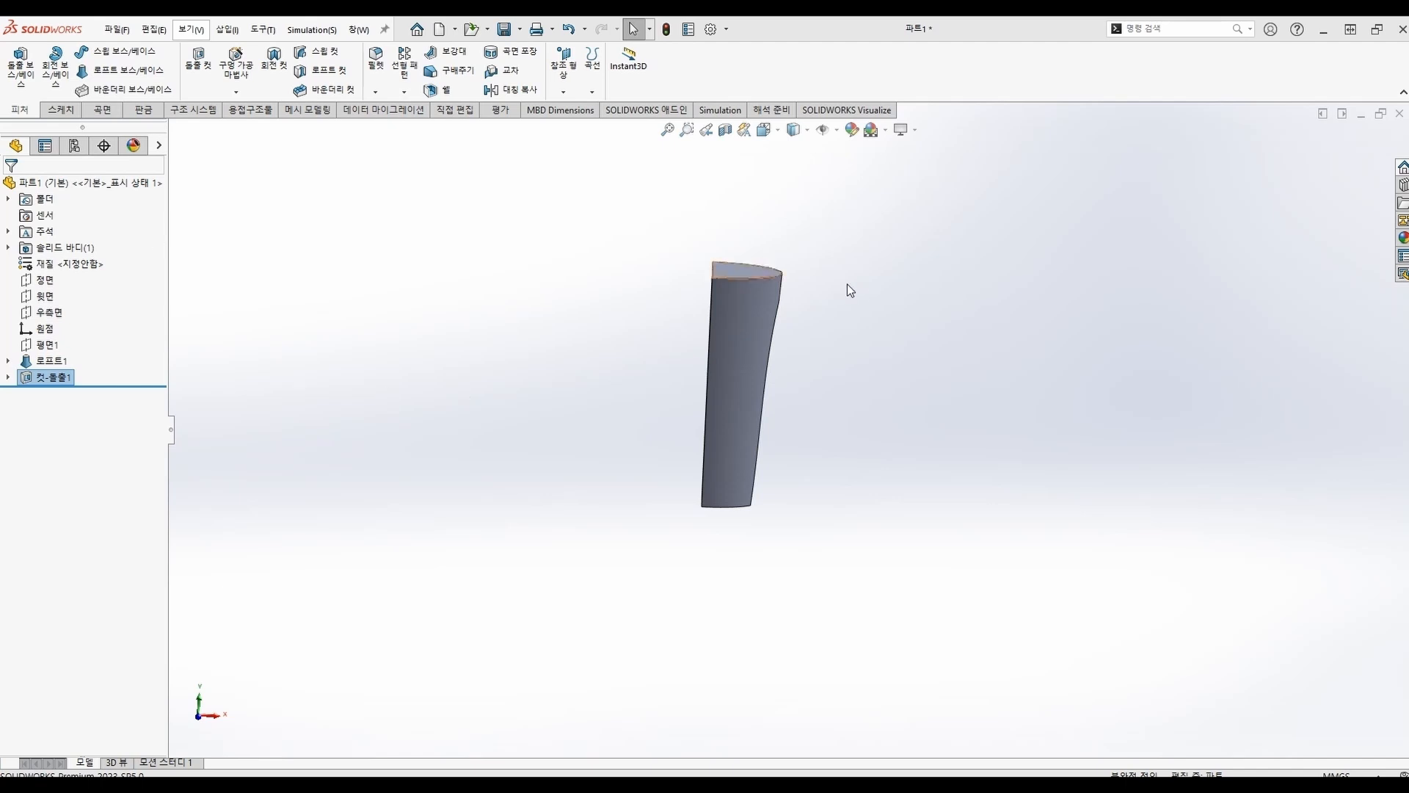
Start a sketch on the loft body's half-round top face and convert the face's outline into sketch entities
scroll(763, 285, down, 3)
click(752, 289)
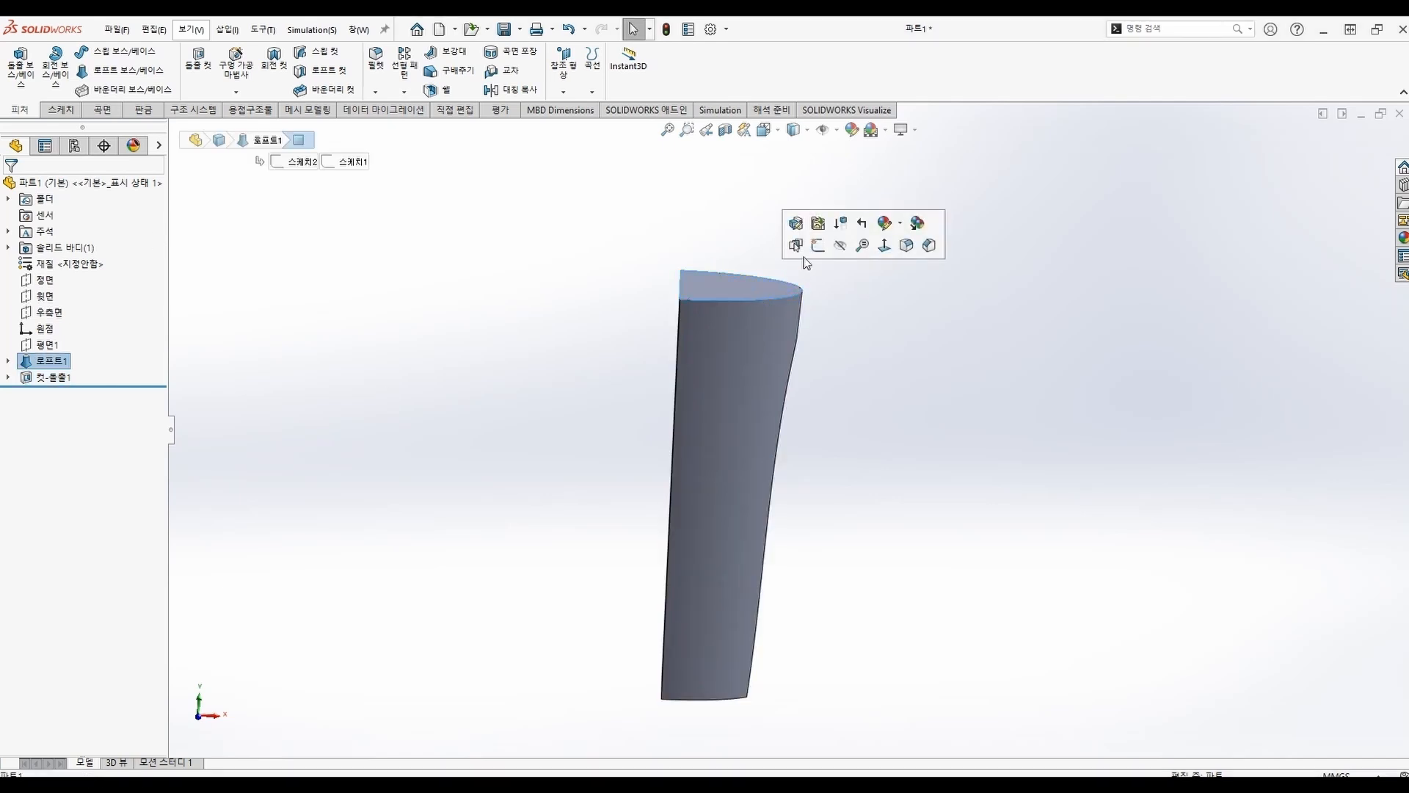
click(824, 251)
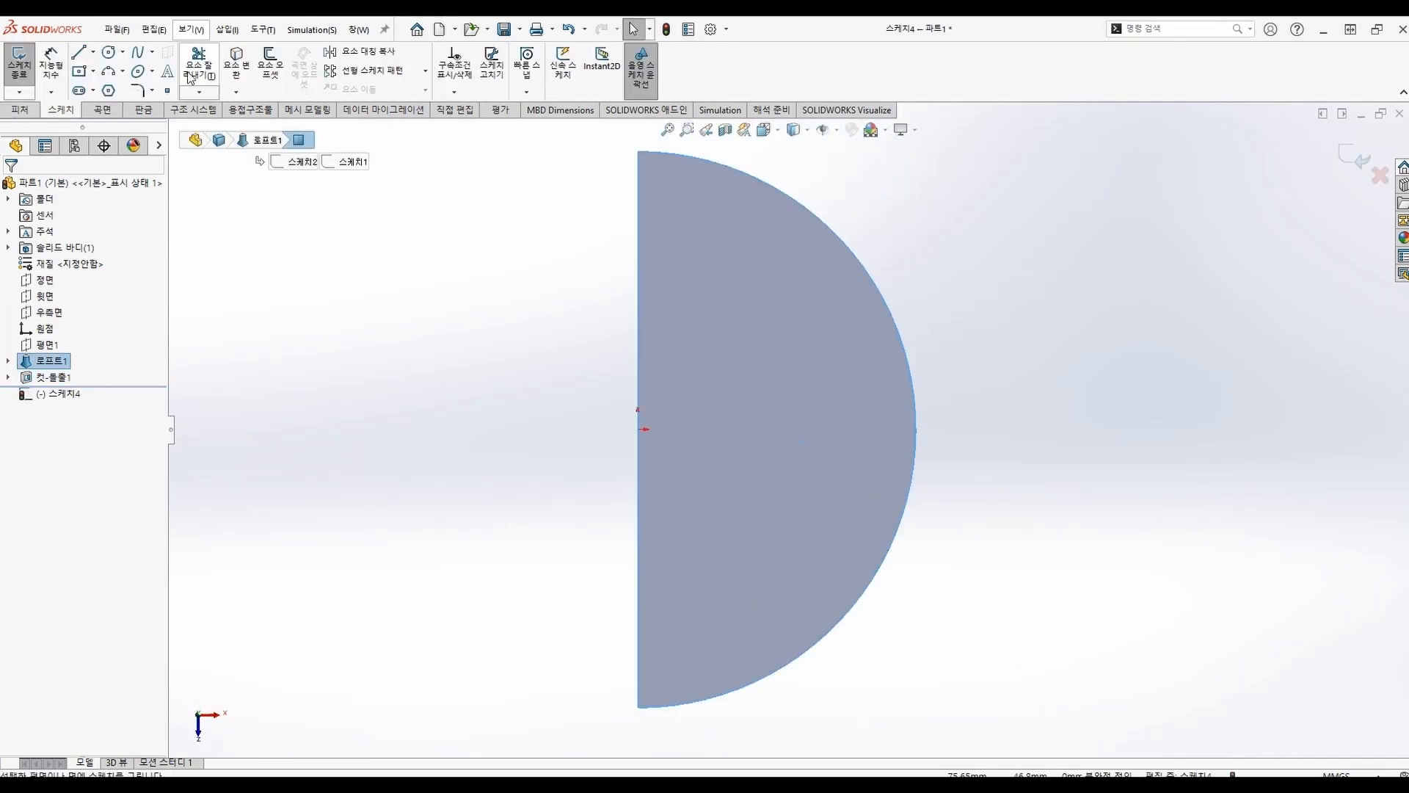
click(236, 65)
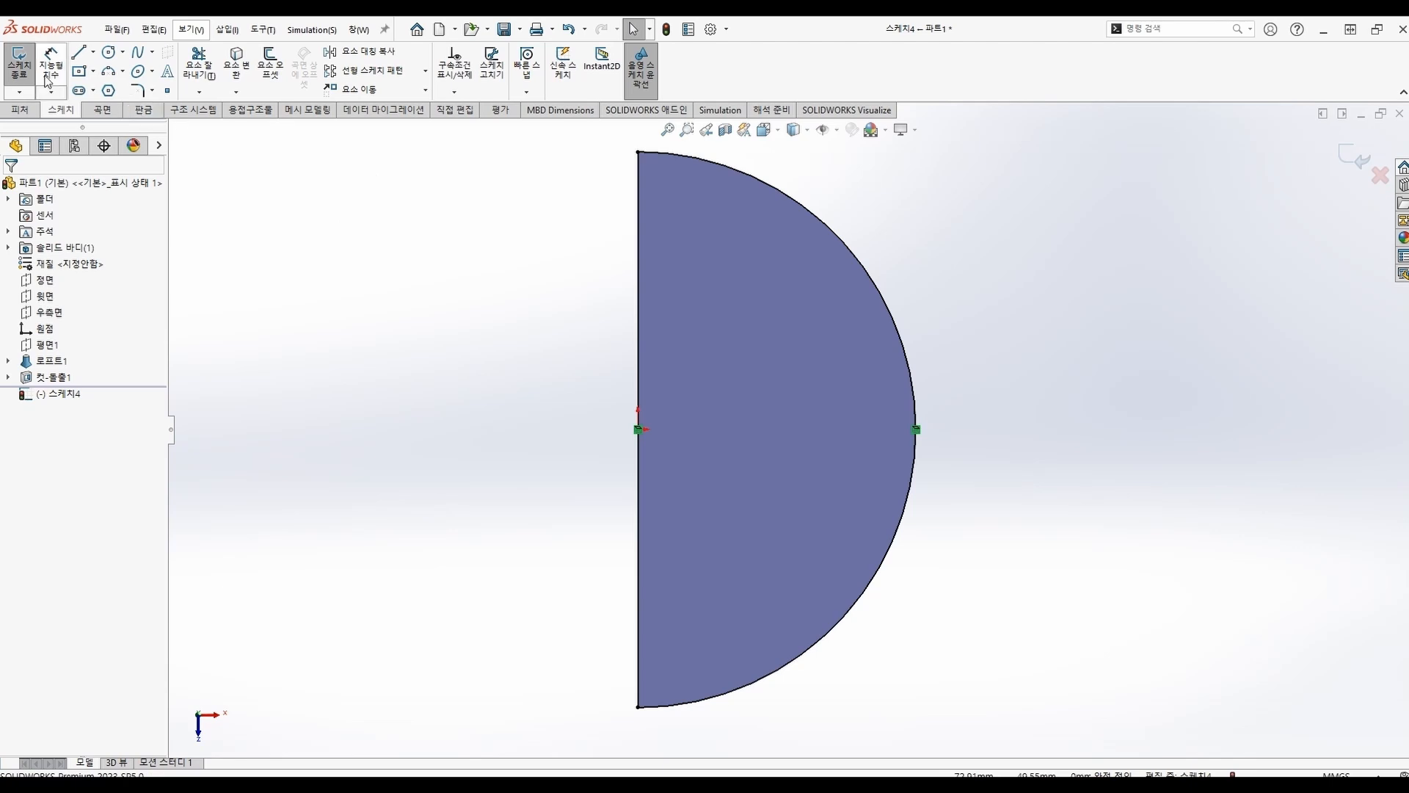
Extrude the converted half-round outline upward as a 15 mm boss merged with the body
click(21, 82)
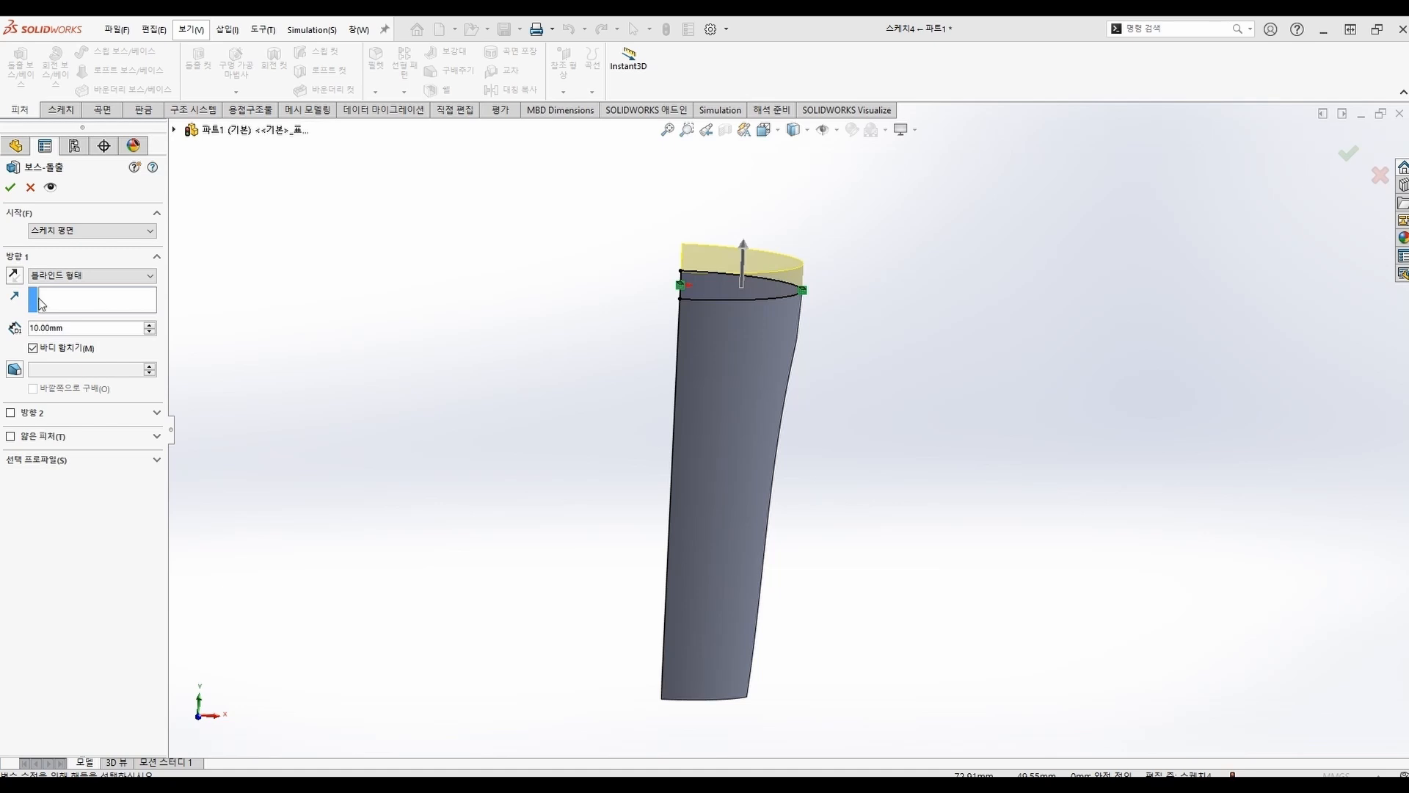
click(70, 329)
text(15)
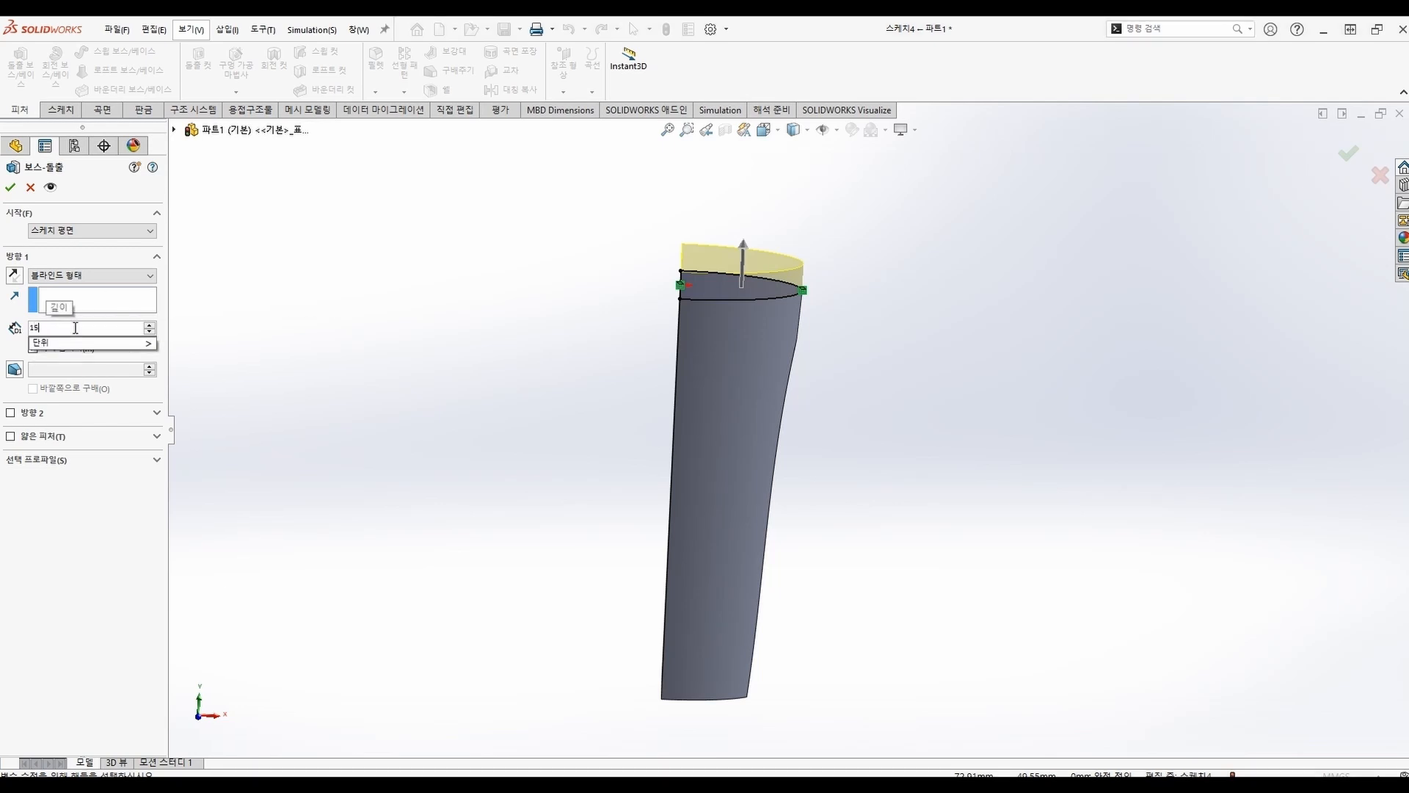
key(Return)
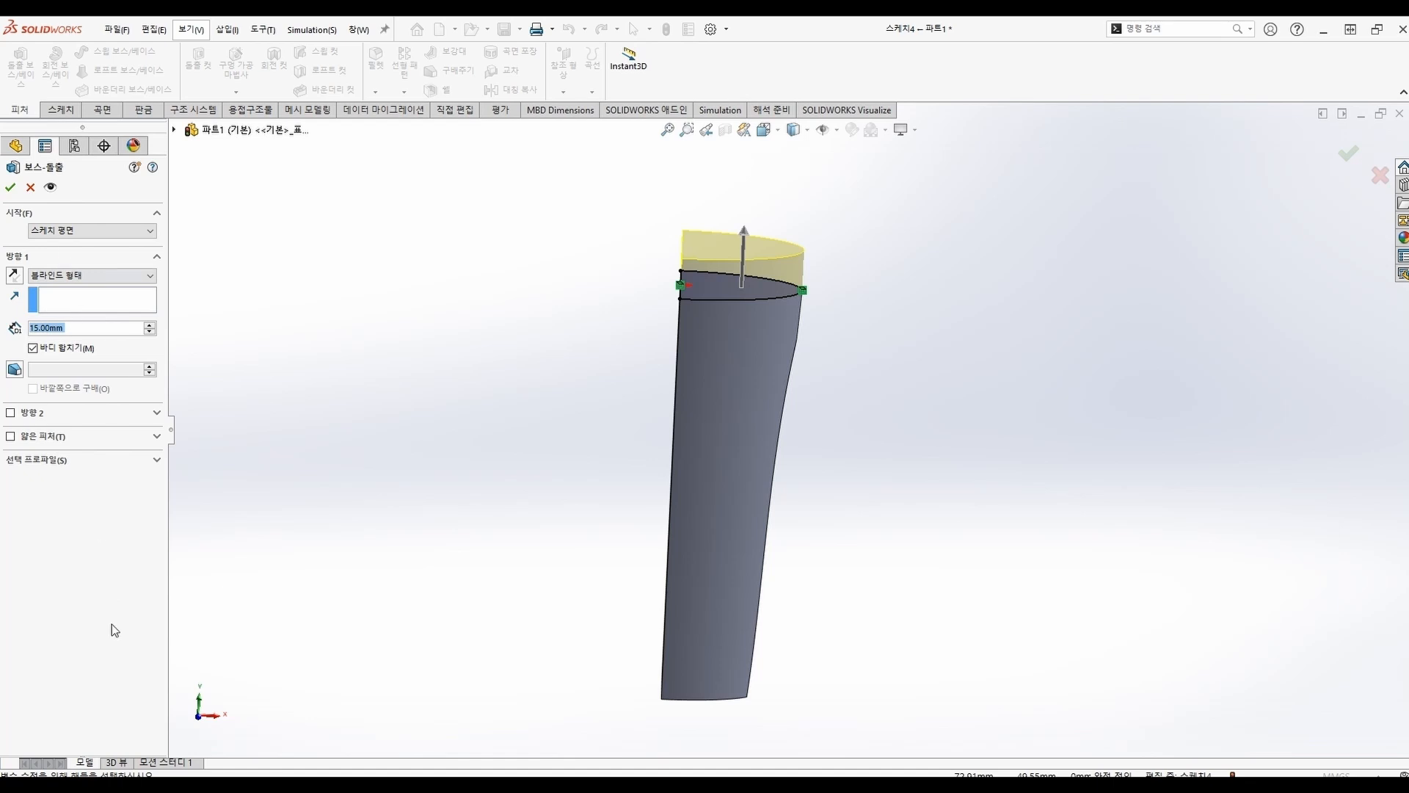
click(10, 187)
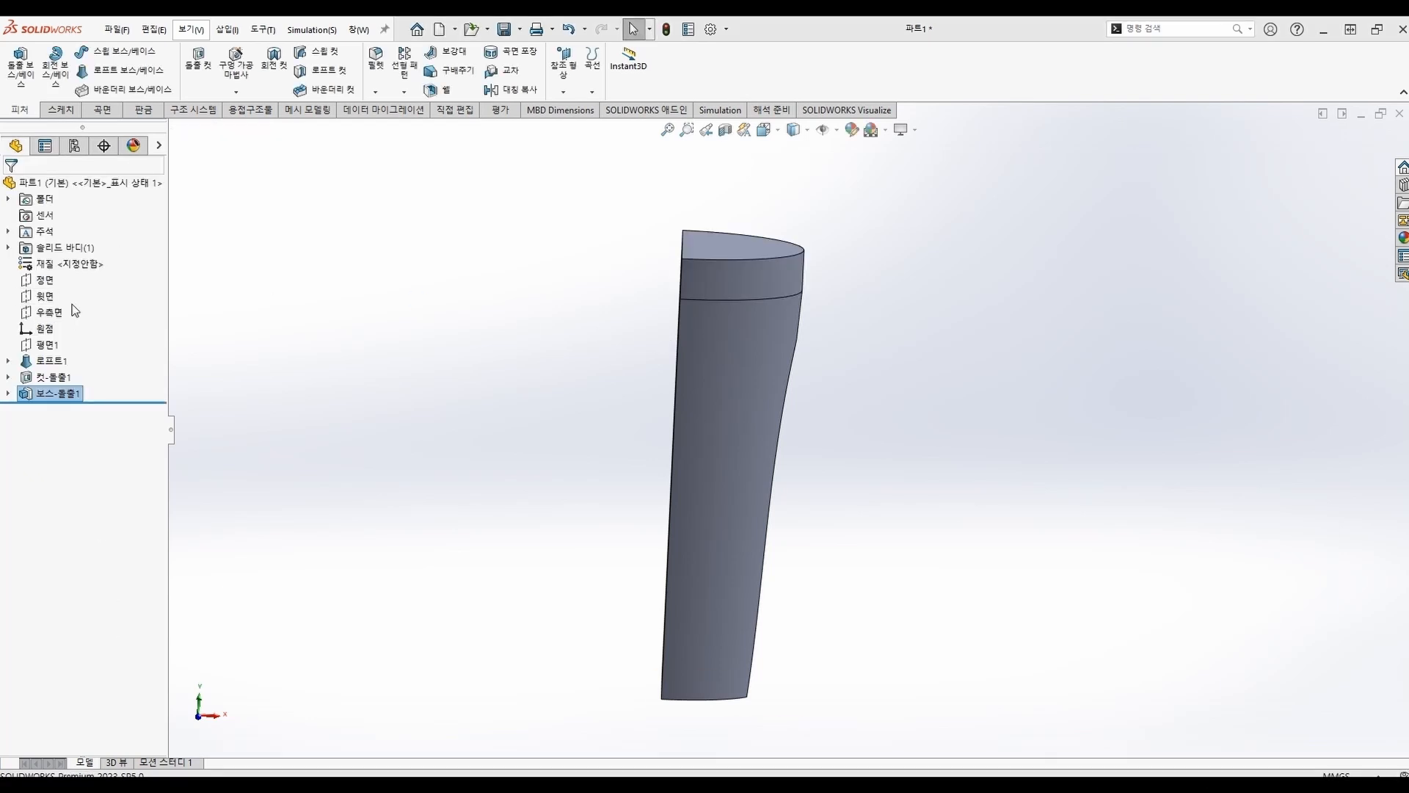
Create a reference plane offset 130 mm above the top plane
click(44, 296)
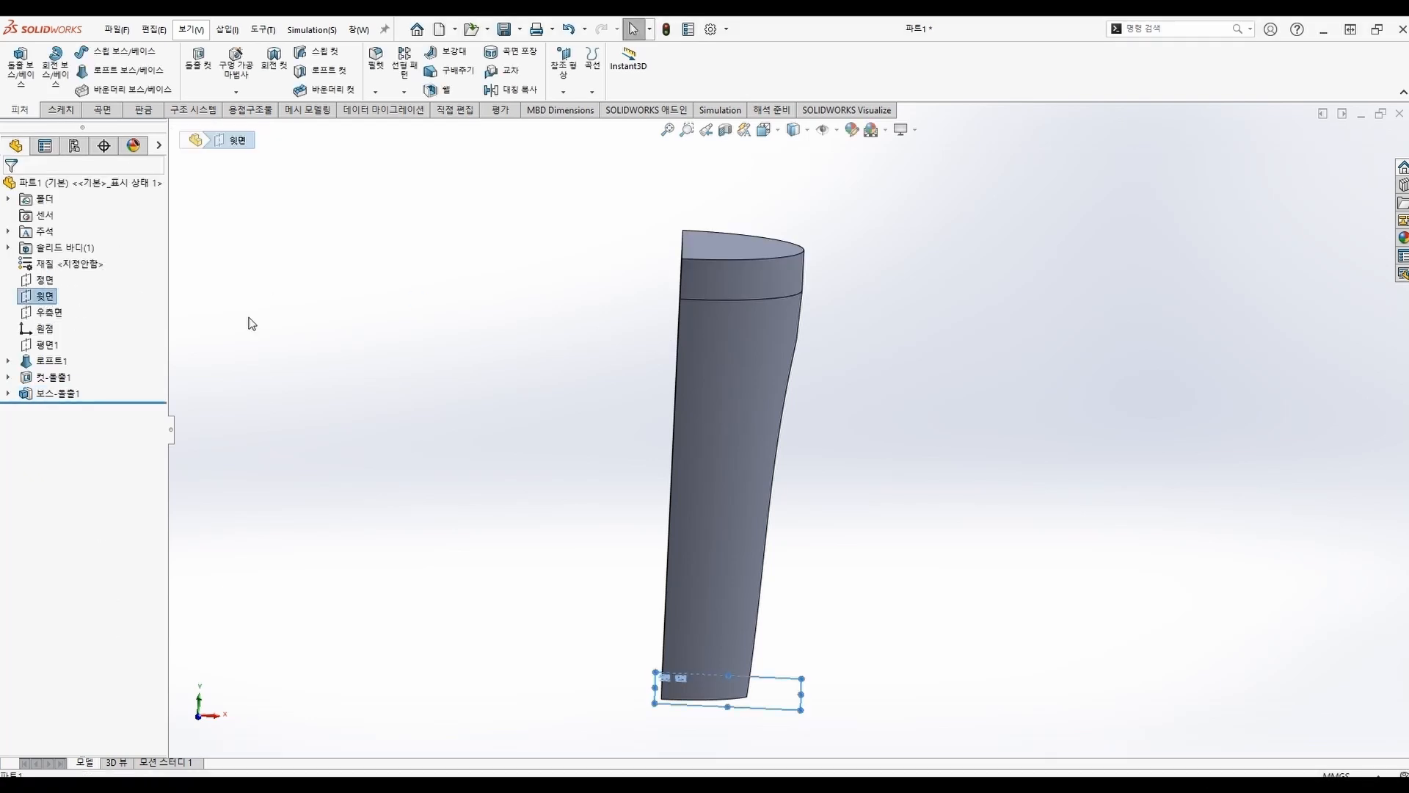
click(563, 92)
click(580, 111)
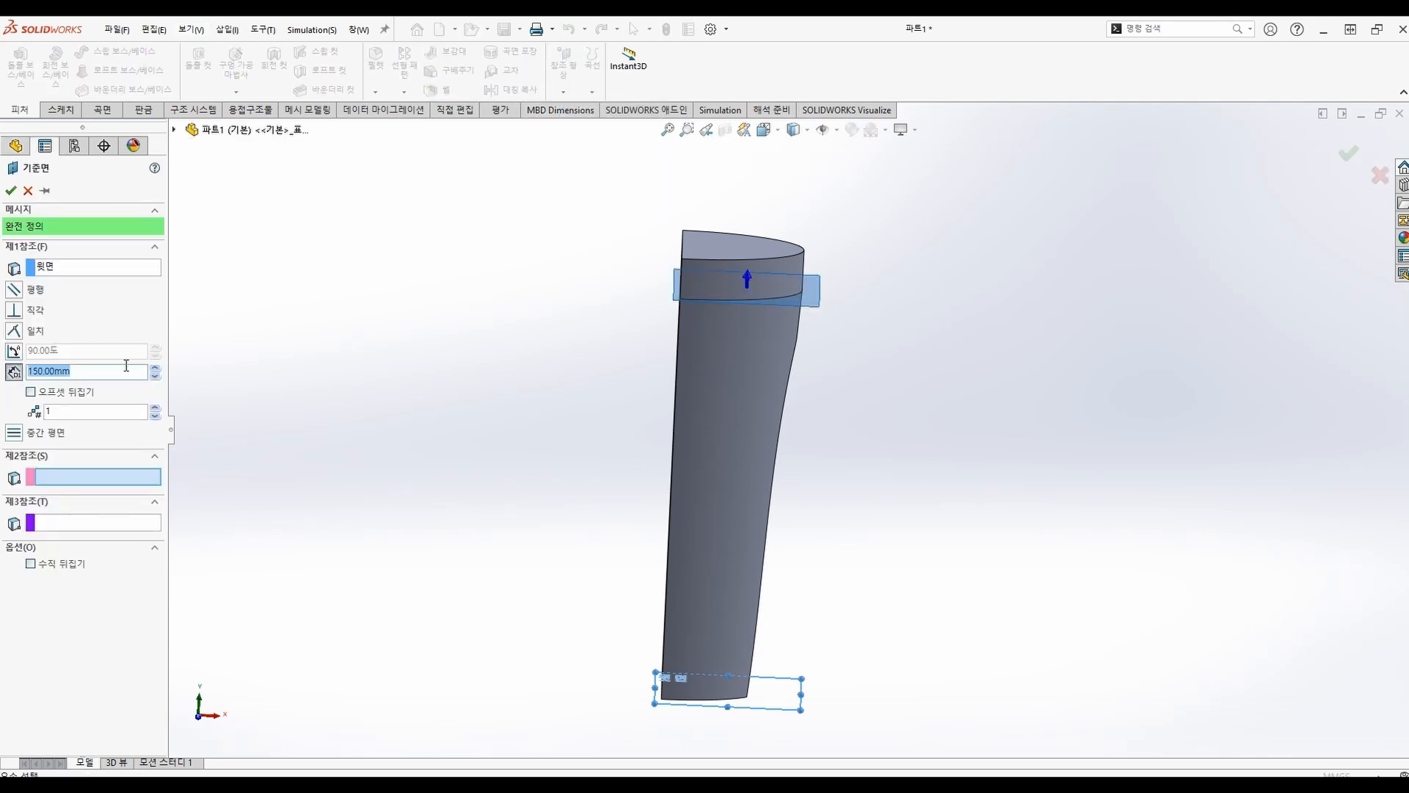
text(130)
key(Return)
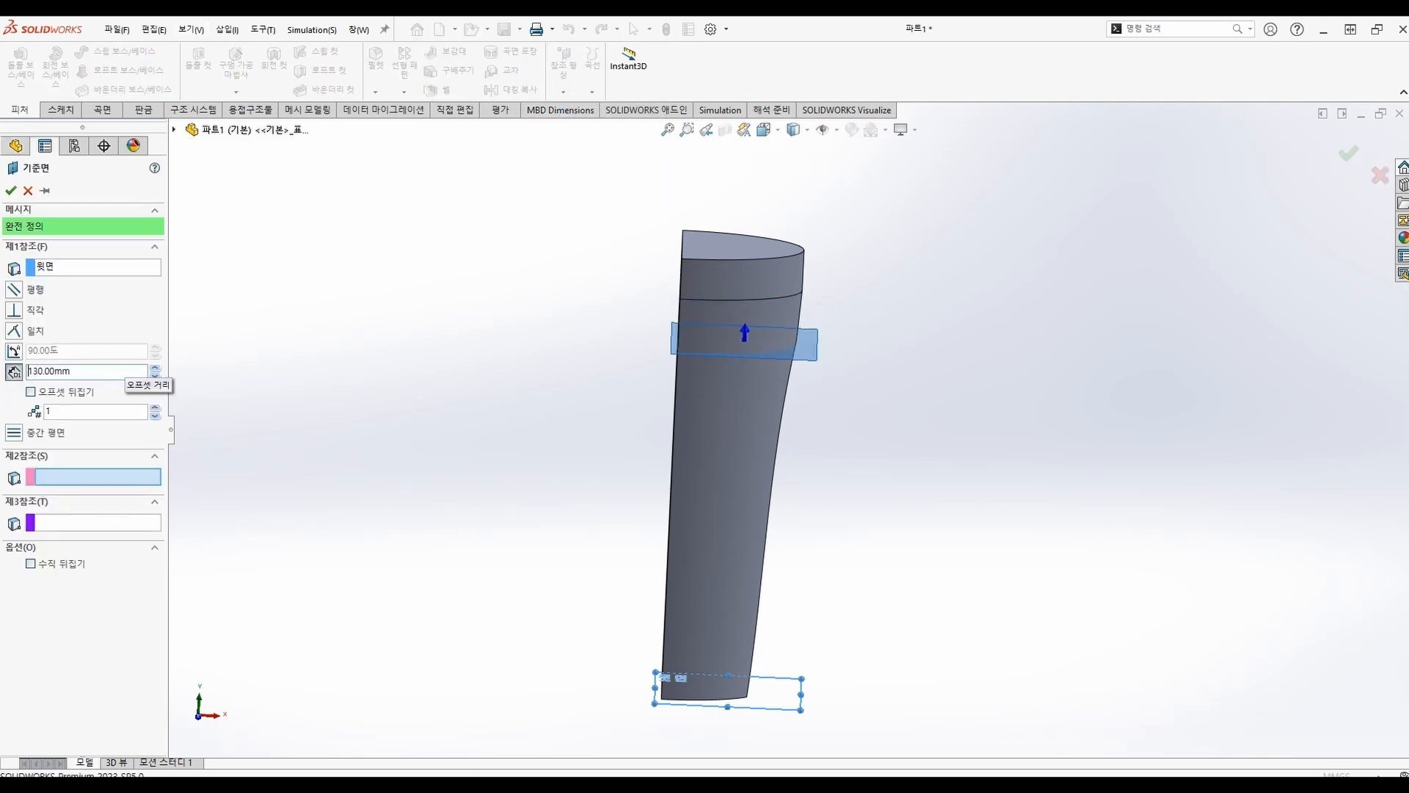
click(15, 190)
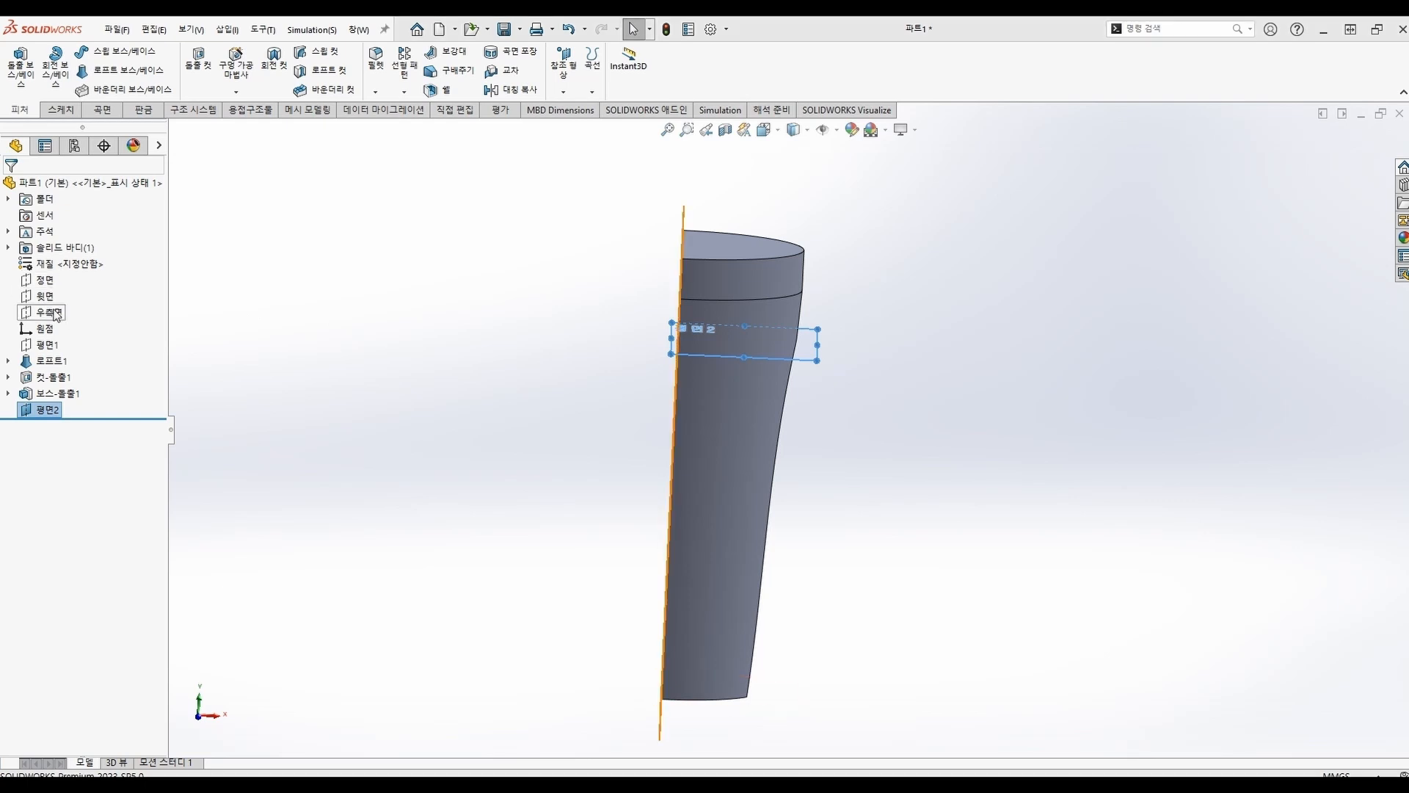
Sketch a three-point spline on the front plane along the body's curved side, from about 15 mm to about 124 mm above the origin
click(44, 280)
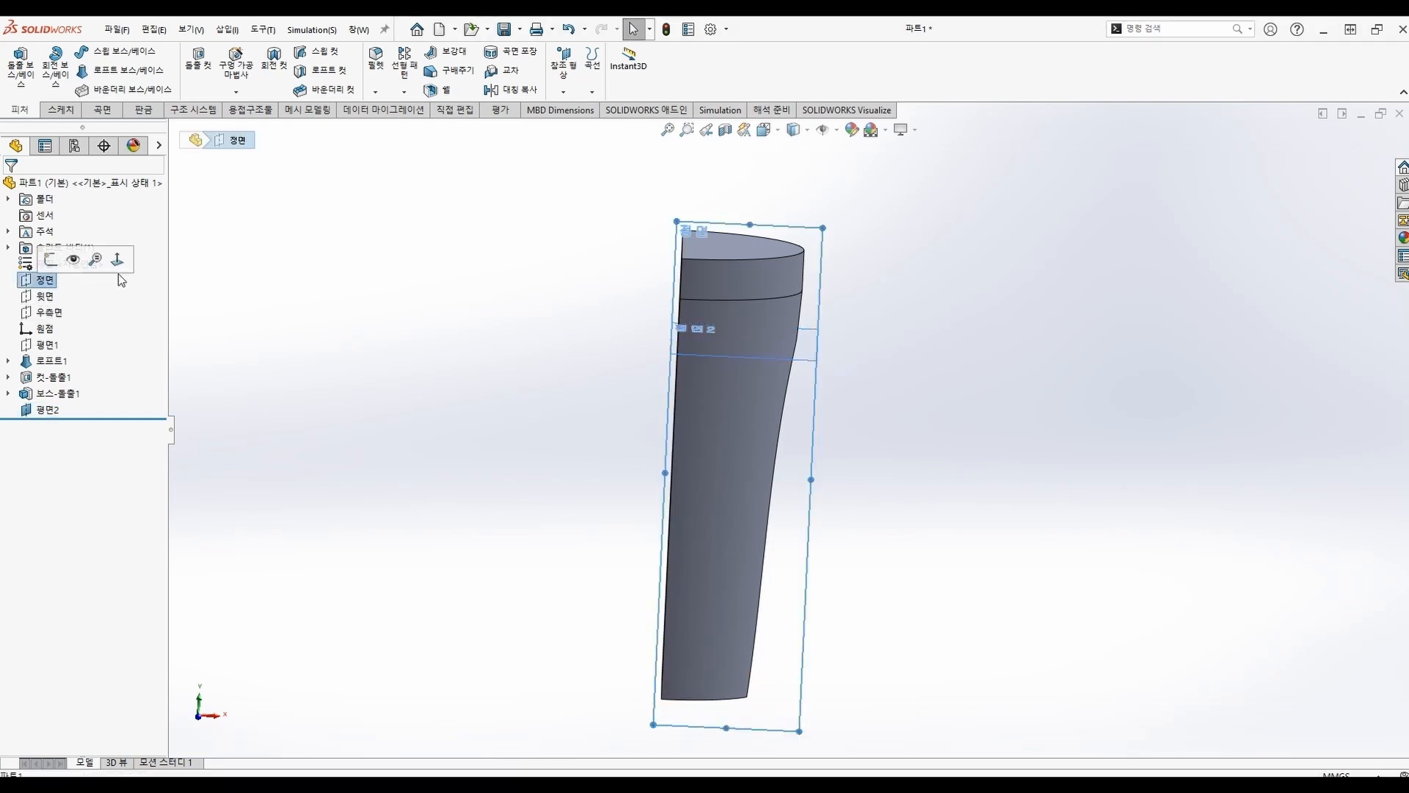
click(50, 259)
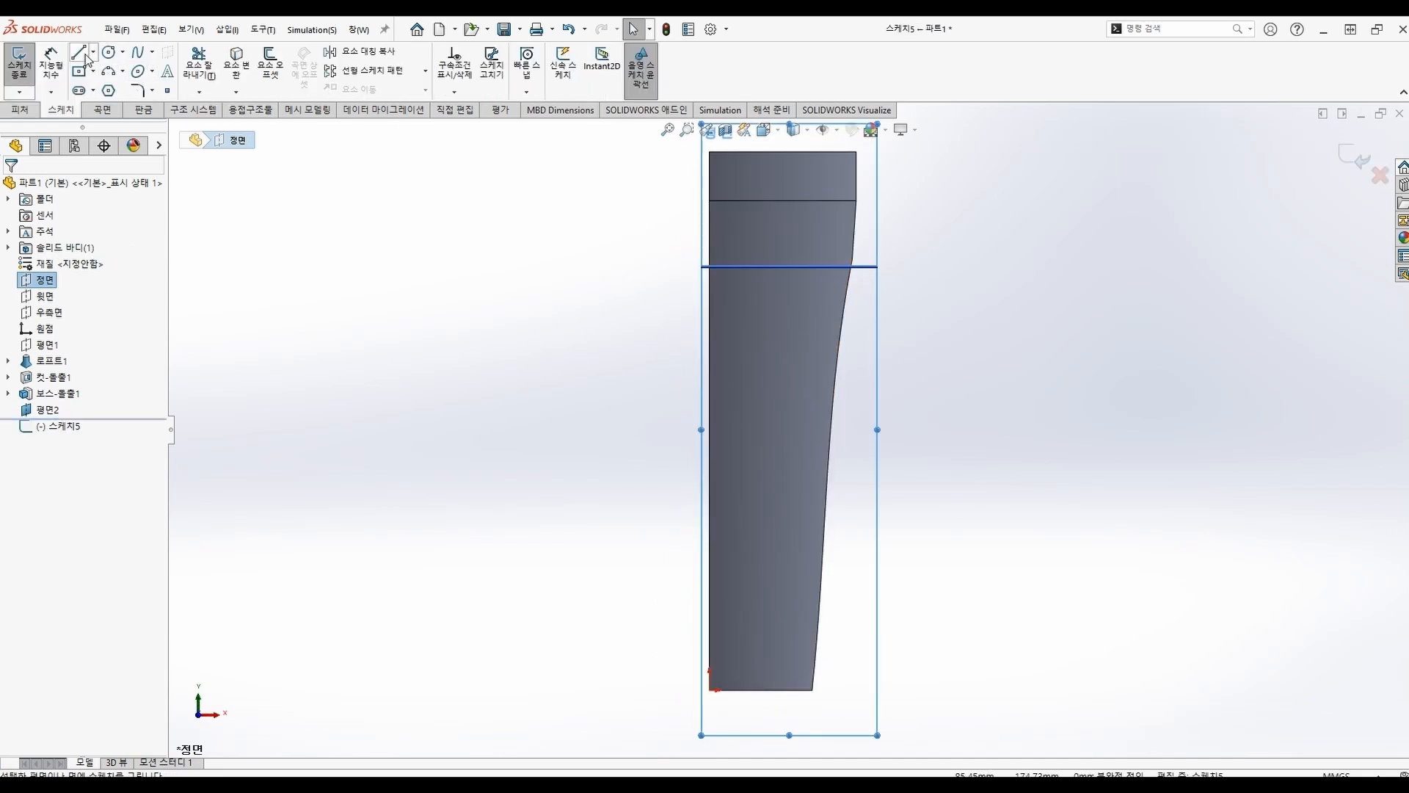
click(138, 53)
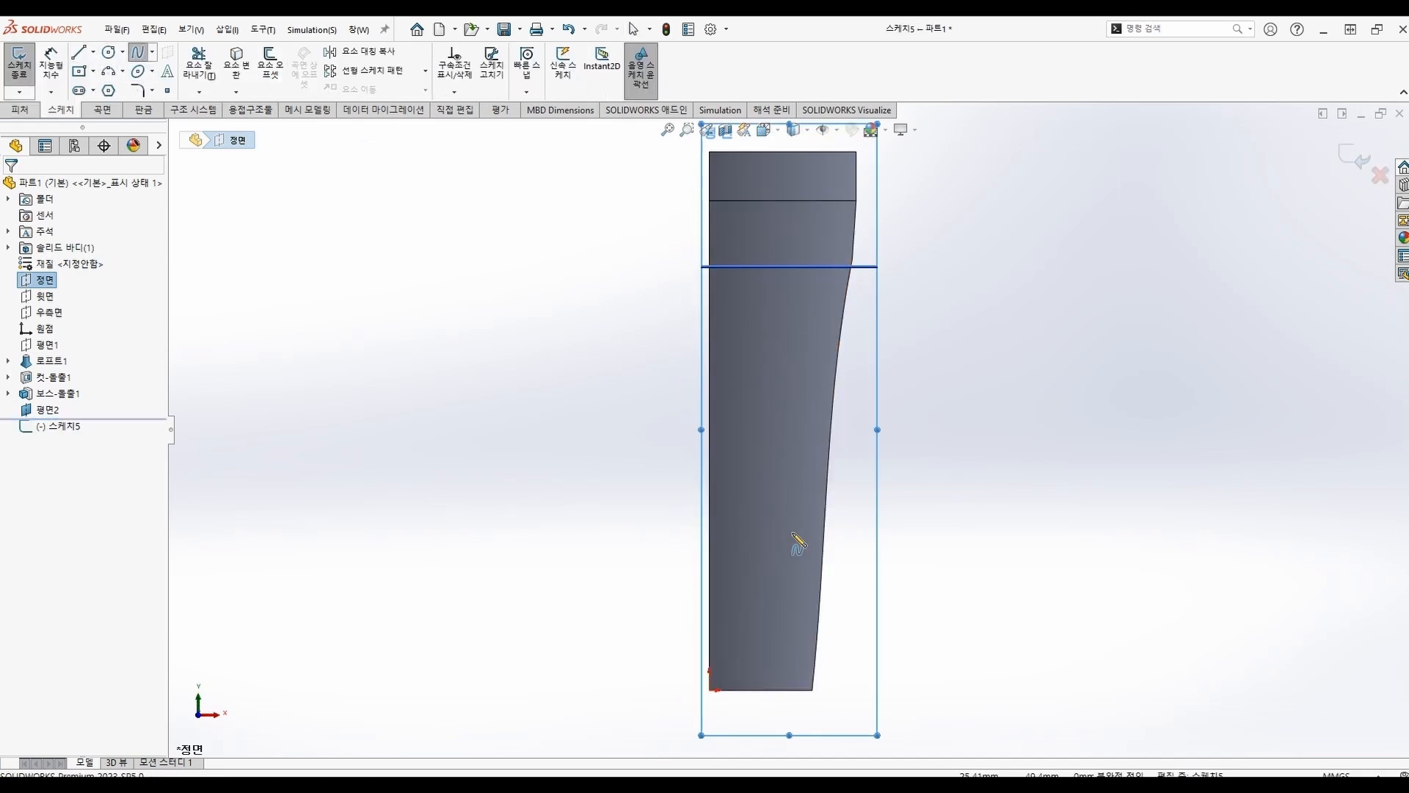
click(802, 640)
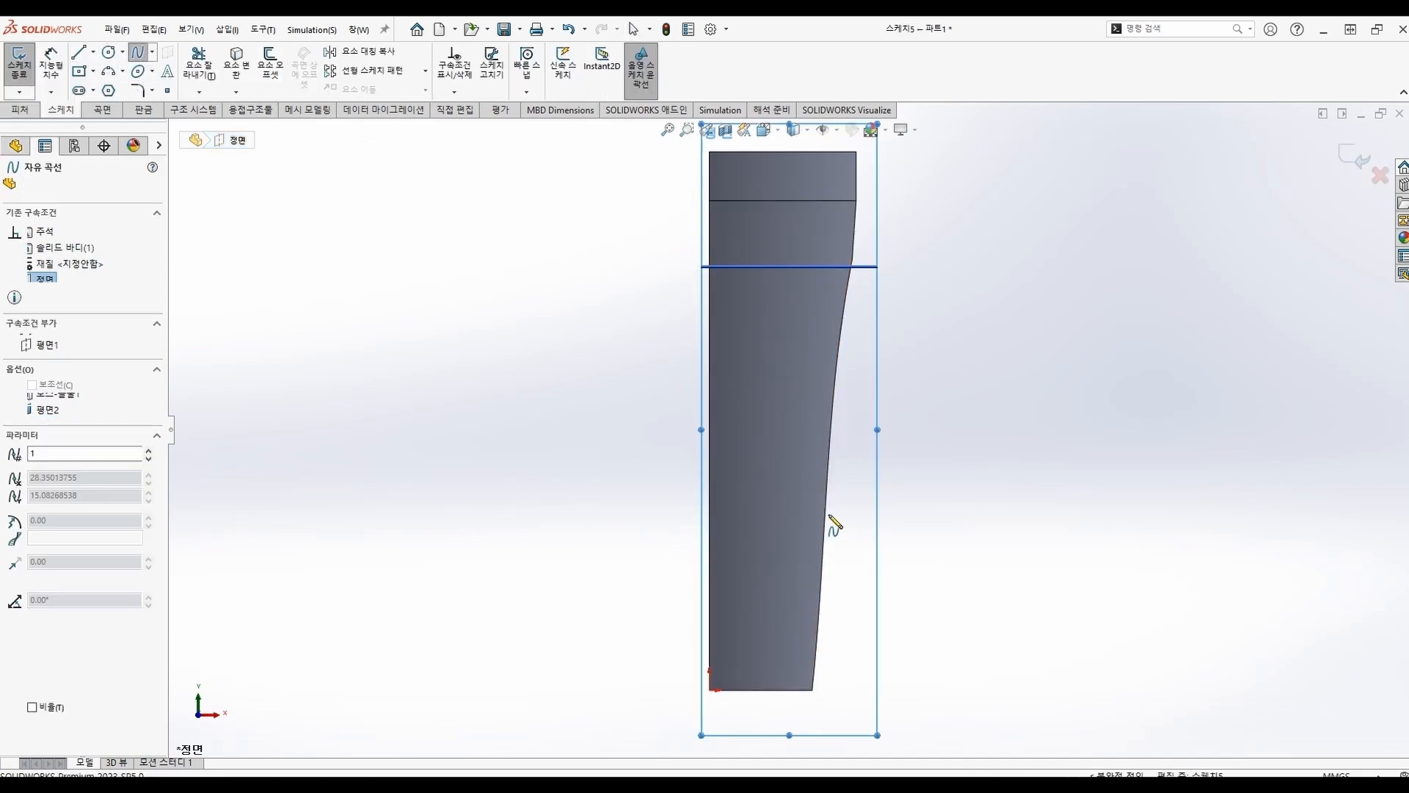
click(830, 461)
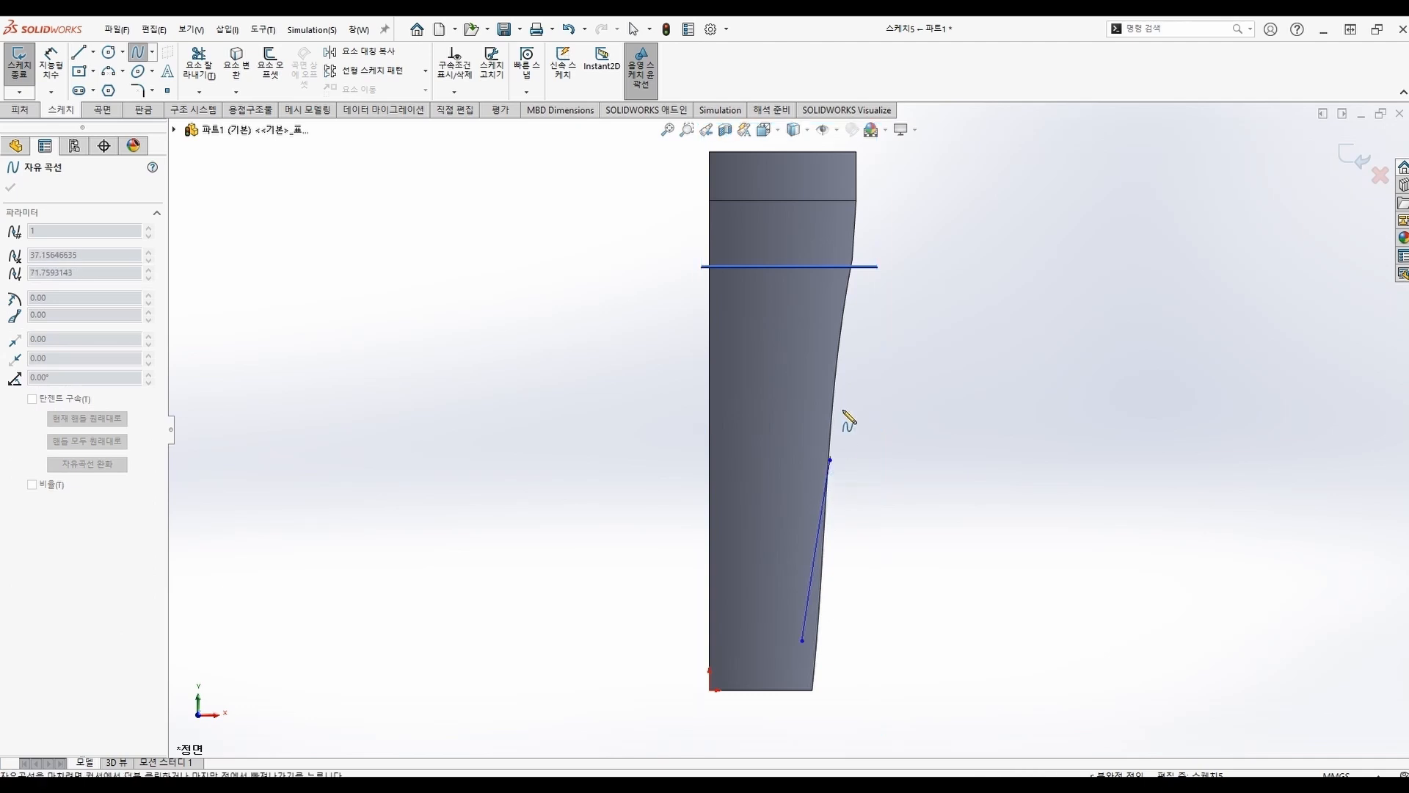
double_click(830, 284)
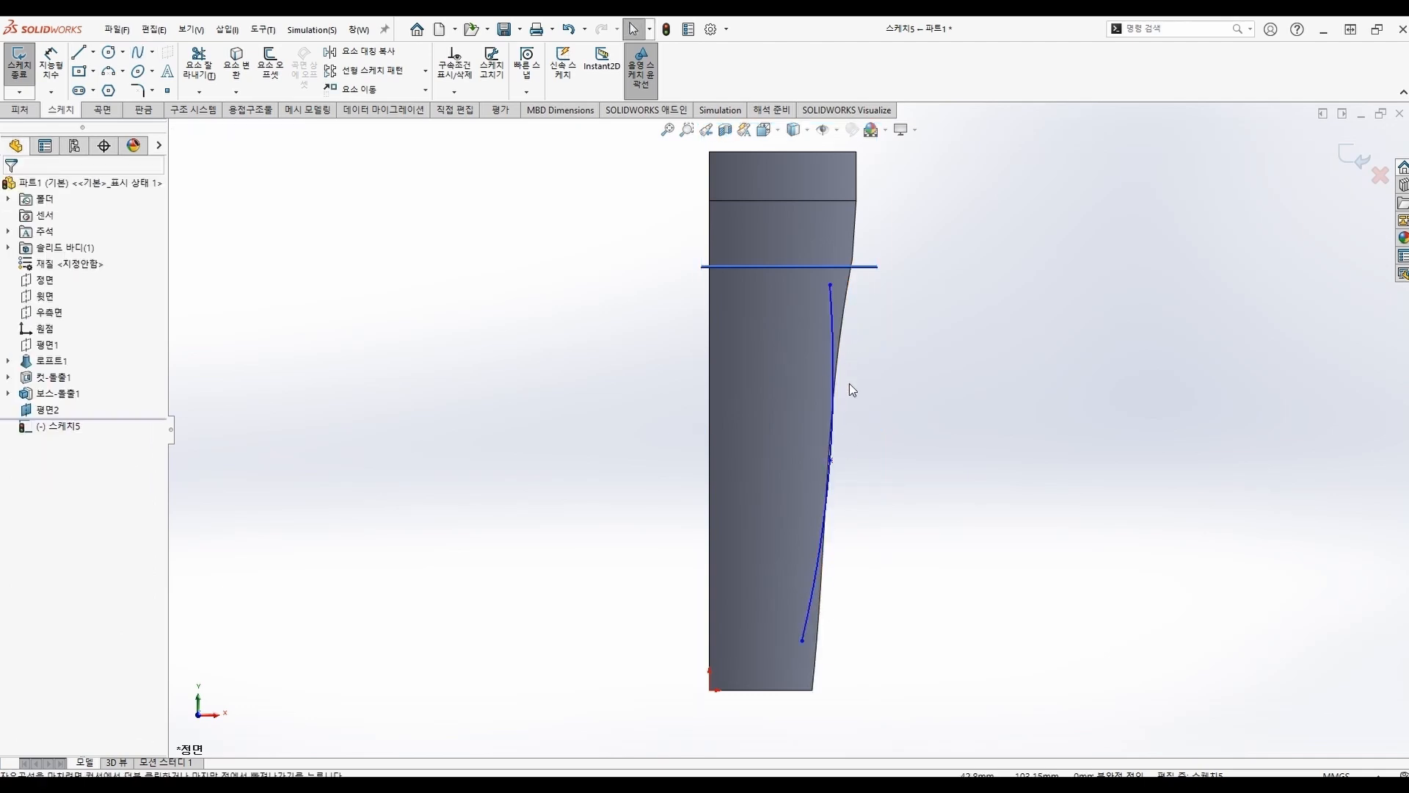
Try to add a pierce relation between the spline's middle point and the body's curved side edge, and undo it
click(832, 458)
scroll(835, 470, down, 6)
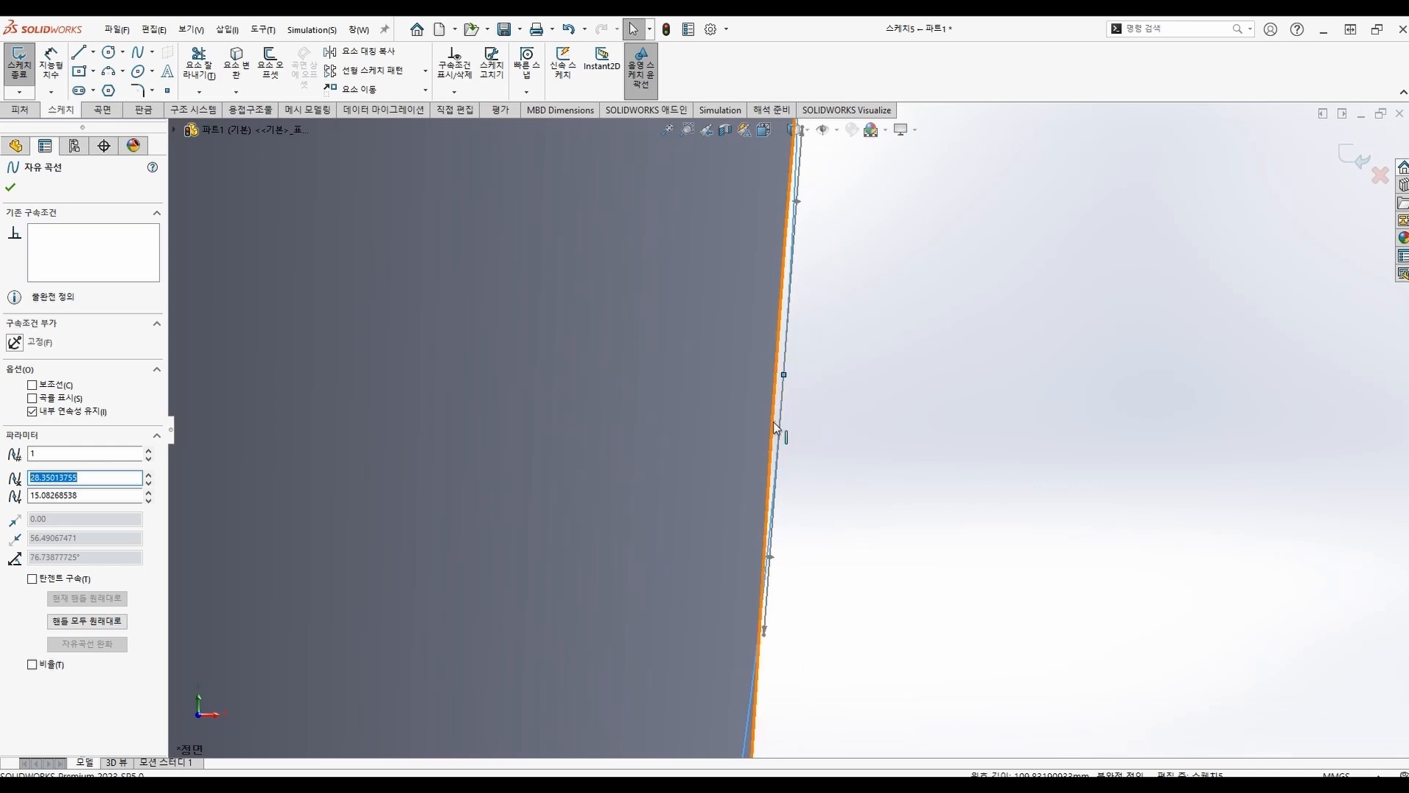
ctrl+click(776, 428)
click(801, 397)
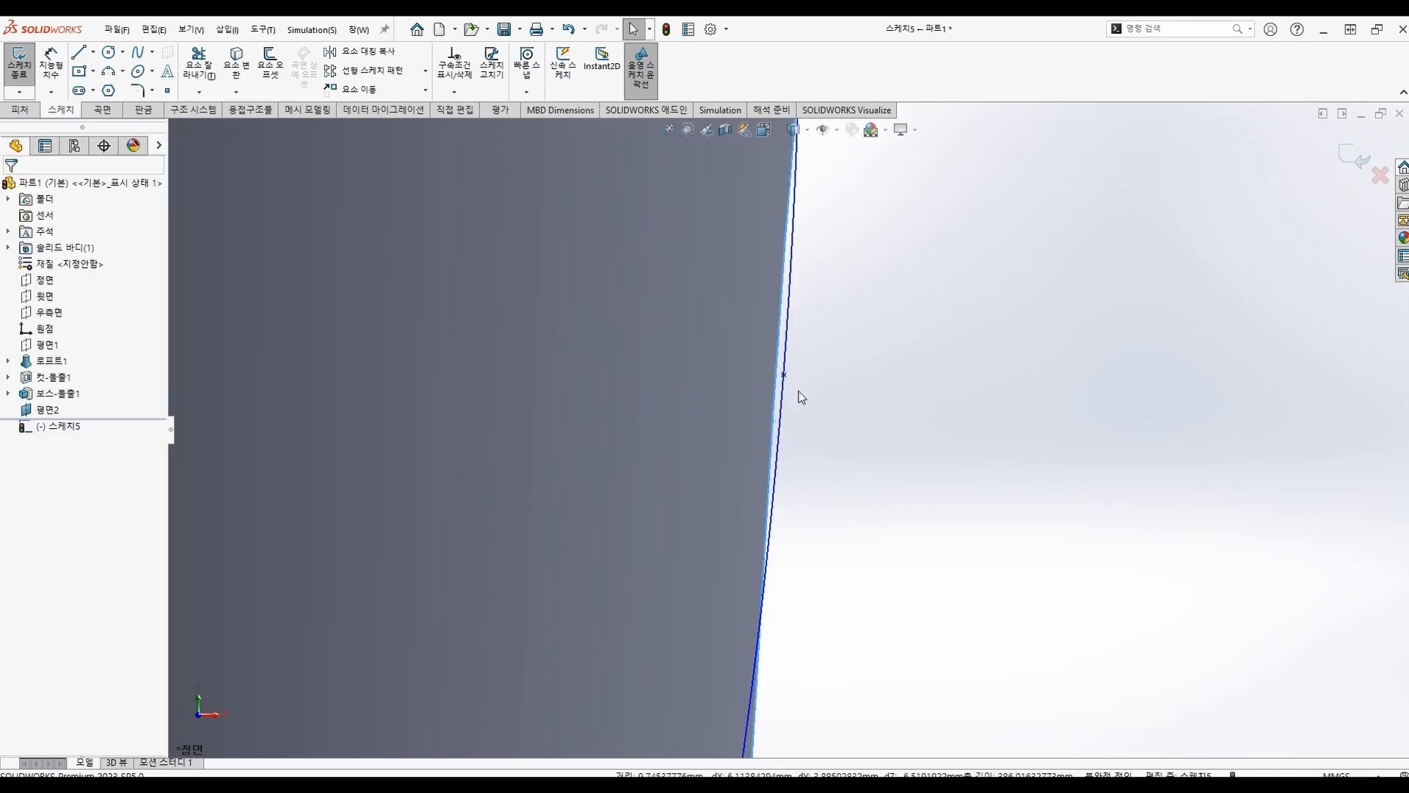
click(782, 376)
ctrl+click(778, 372)
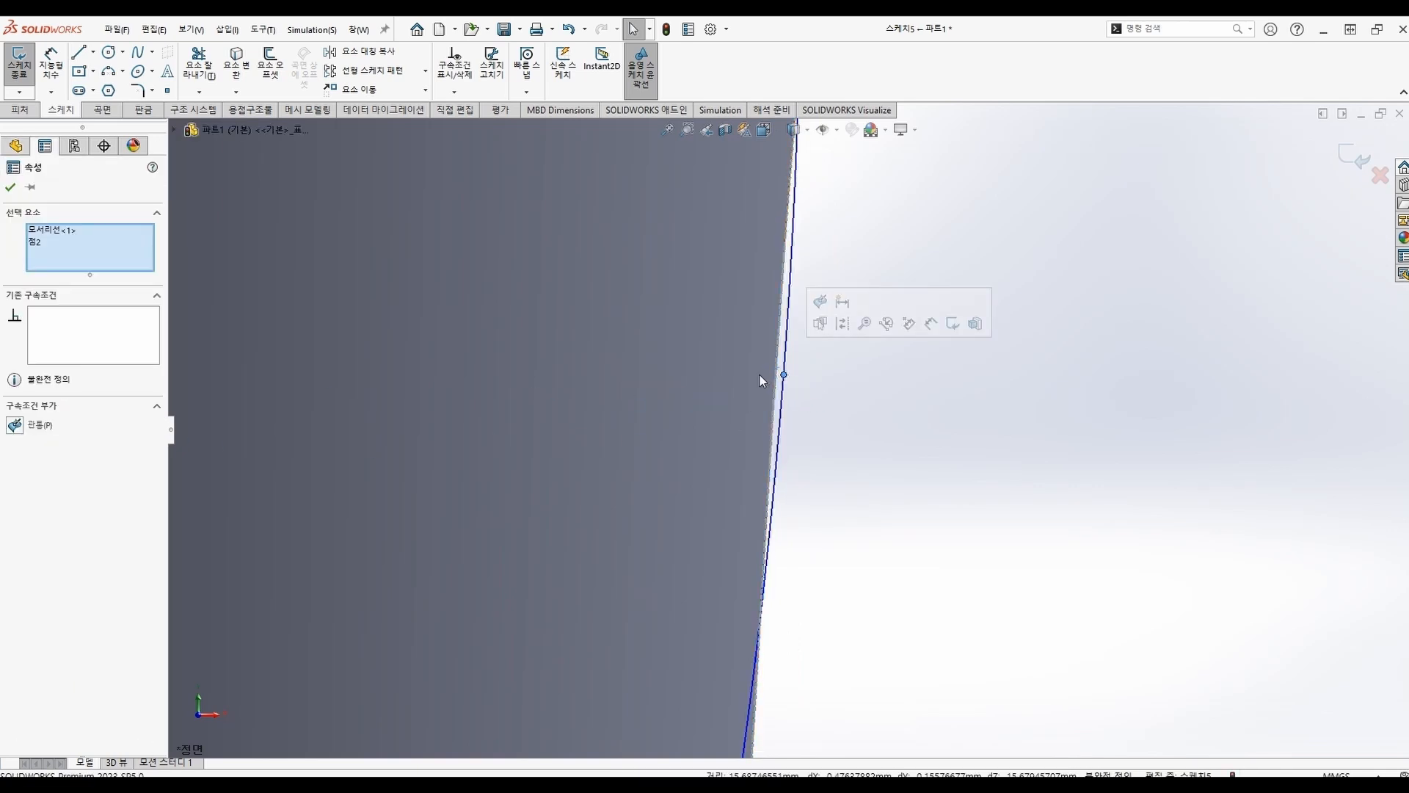
click(26, 426)
scroll(1038, 462, up, 5)
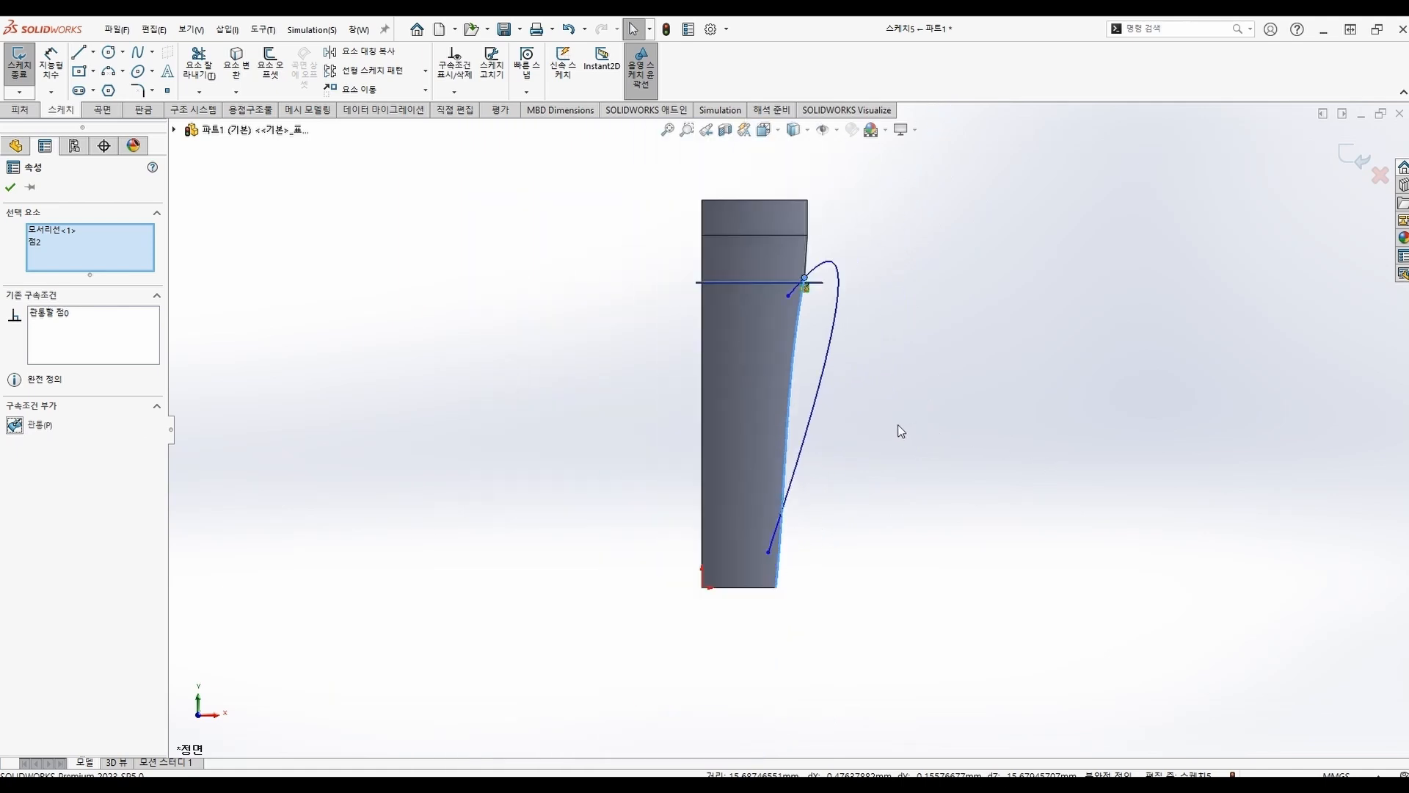
click(900, 430)
scroll(817, 425, down, 10)
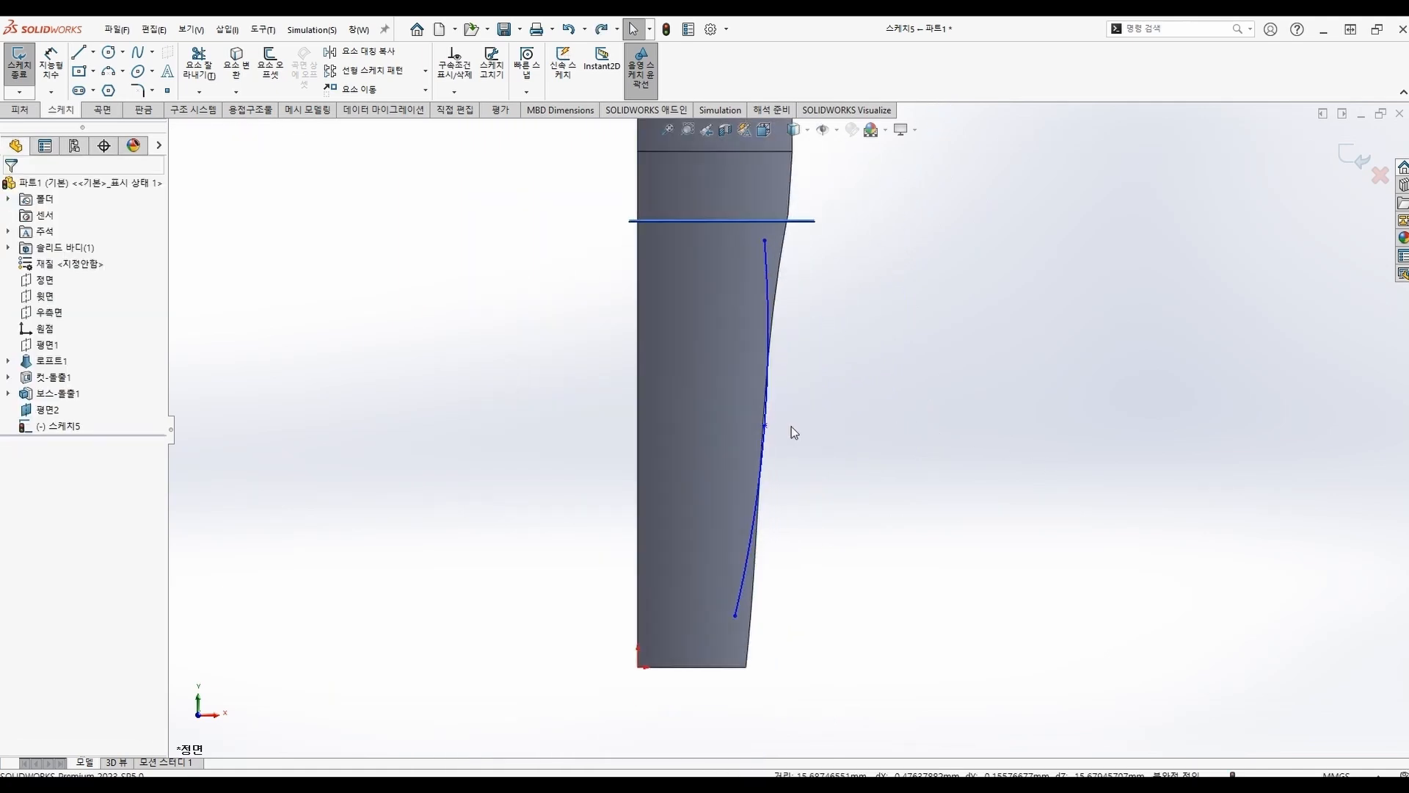
scroll(764, 441, up, 3)
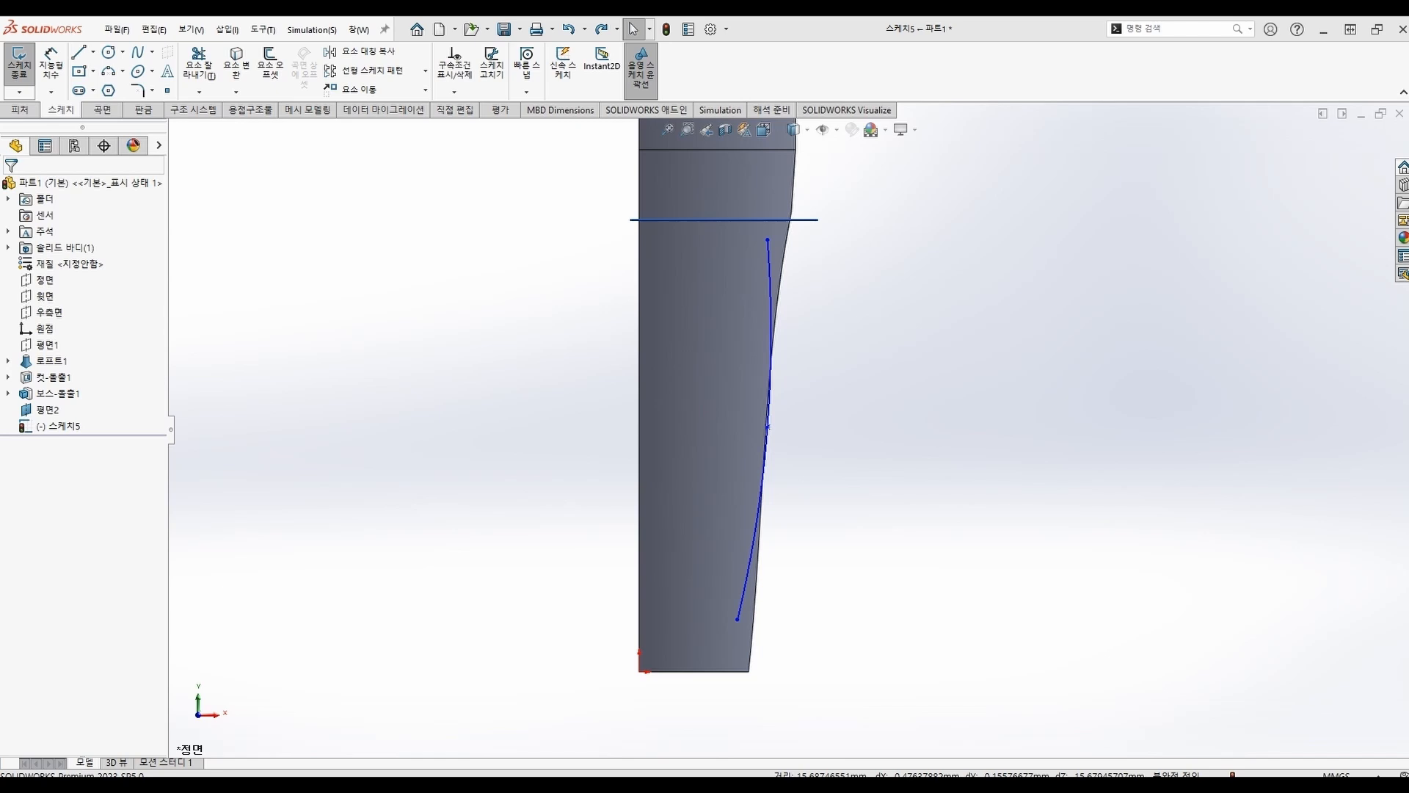
Dimension the horizontal distance from the origin to the new spline's bottom endpoint as 30 mm
click(51, 65)
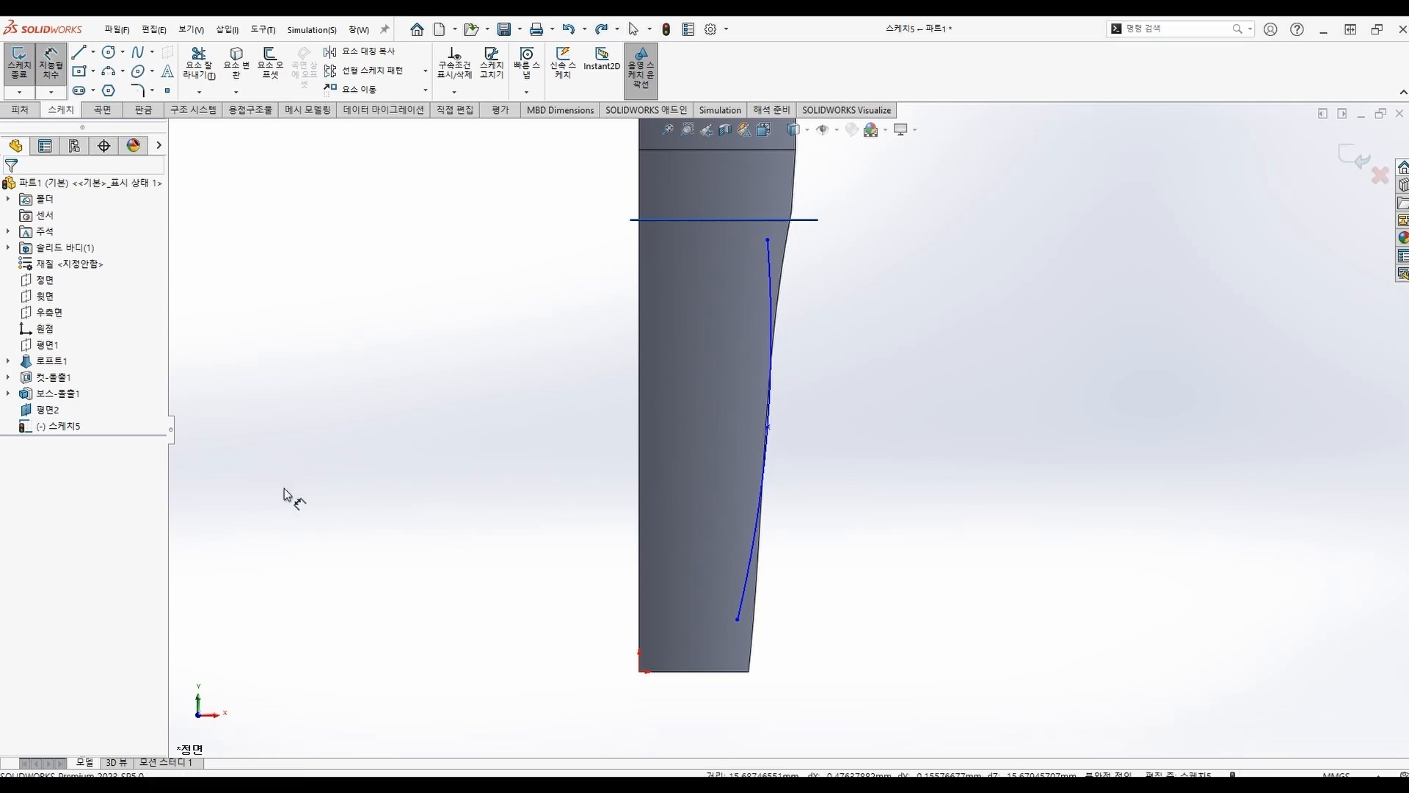
click(641, 673)
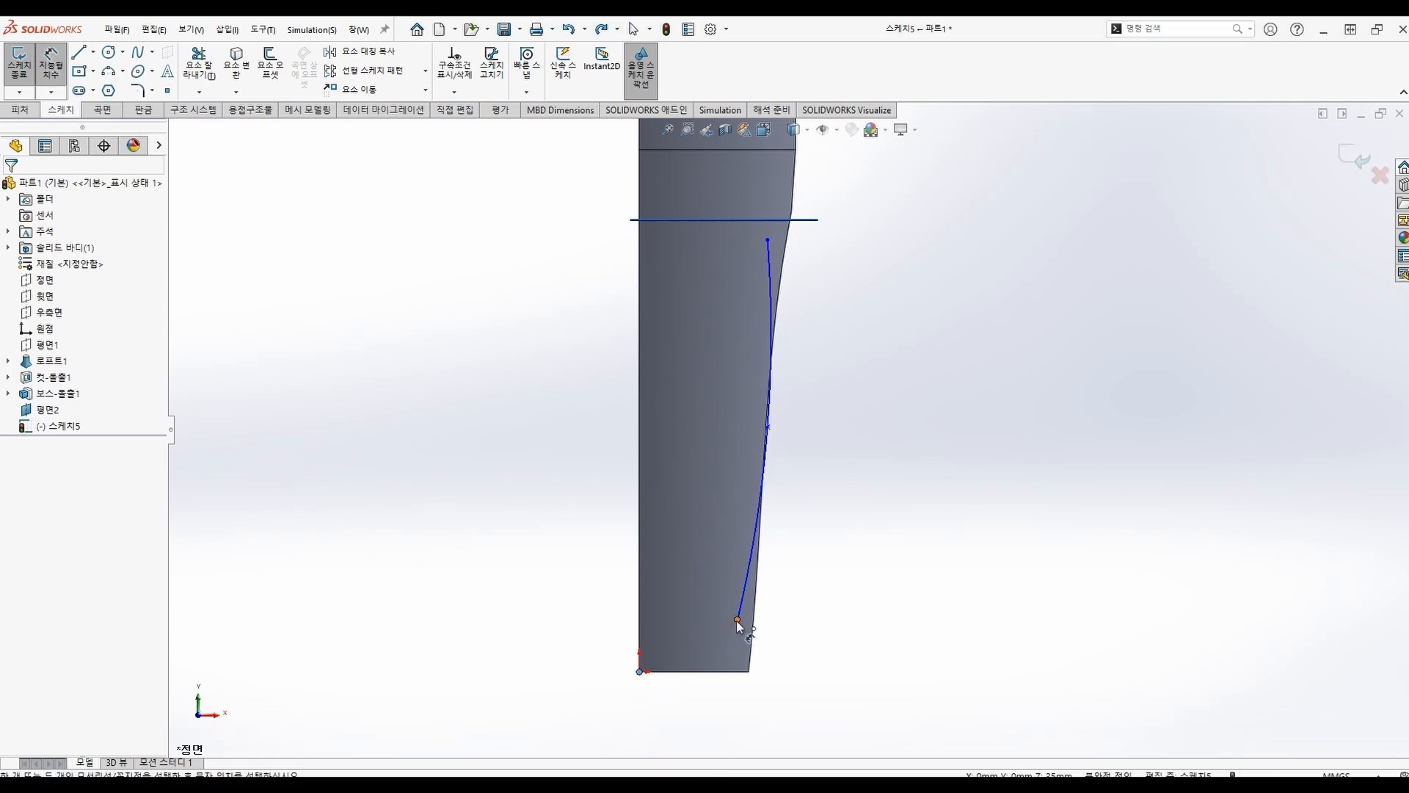
click(737, 619)
click(684, 701)
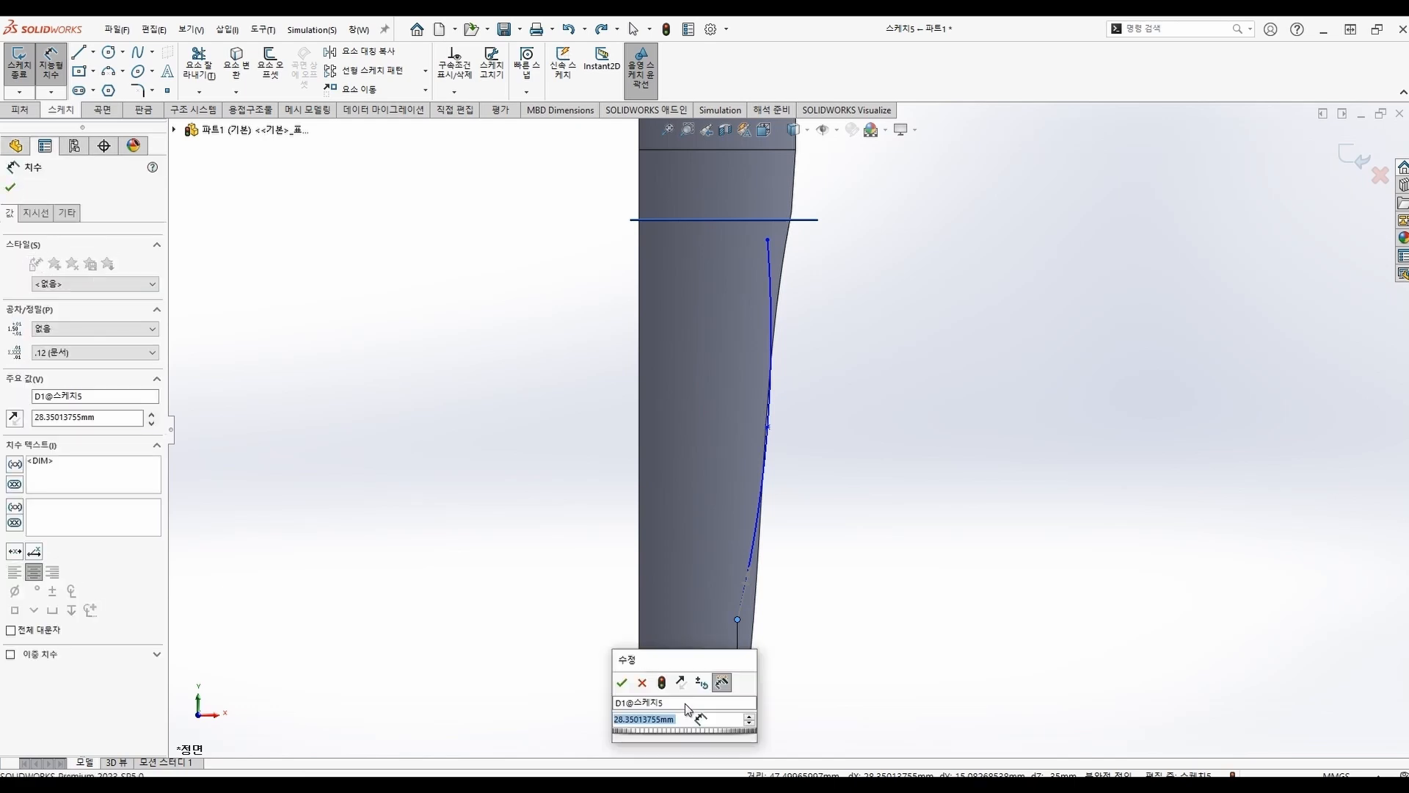
text(30)
key(Return)
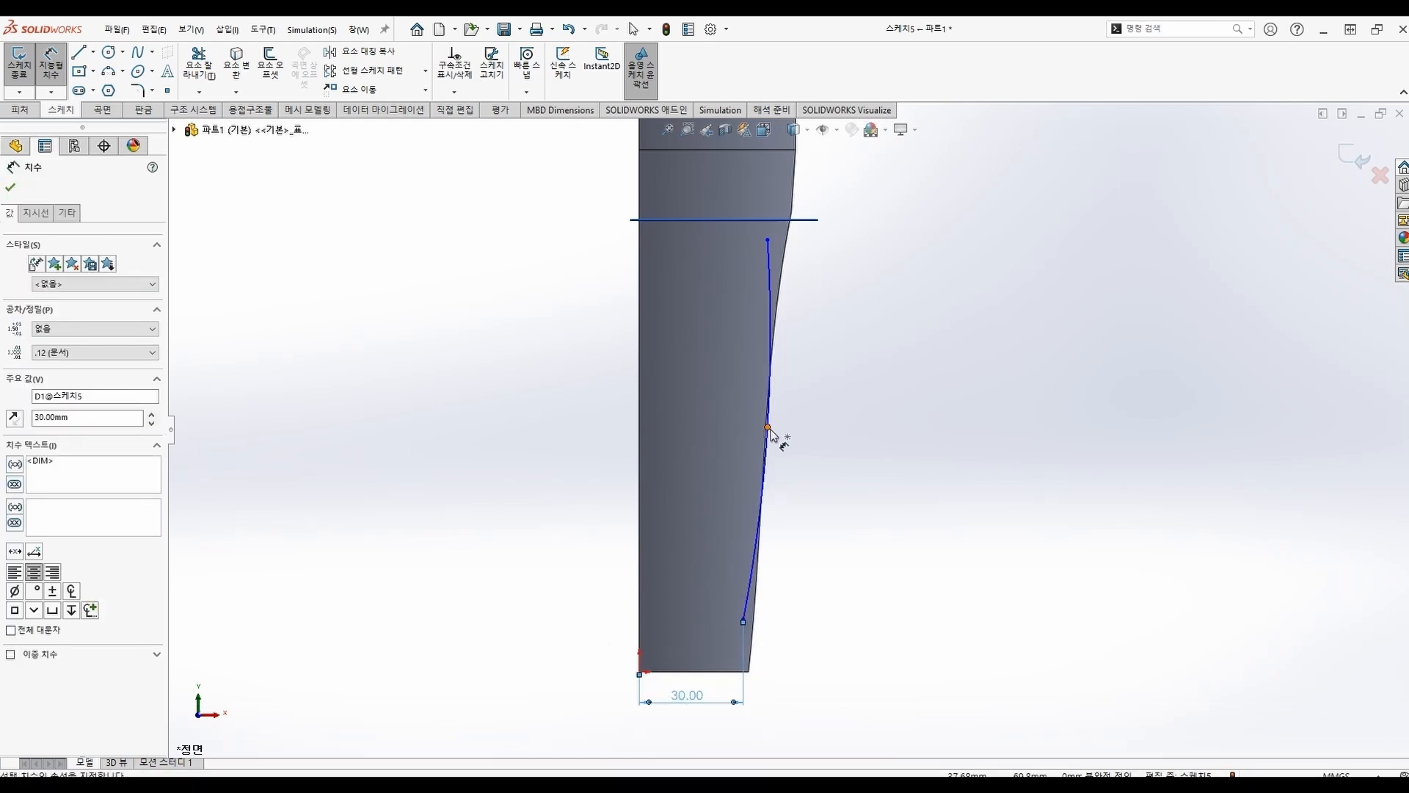
Dimension the horizontal distance from the origin to the spline's middle point as 38 mm
click(768, 427)
click(640, 673)
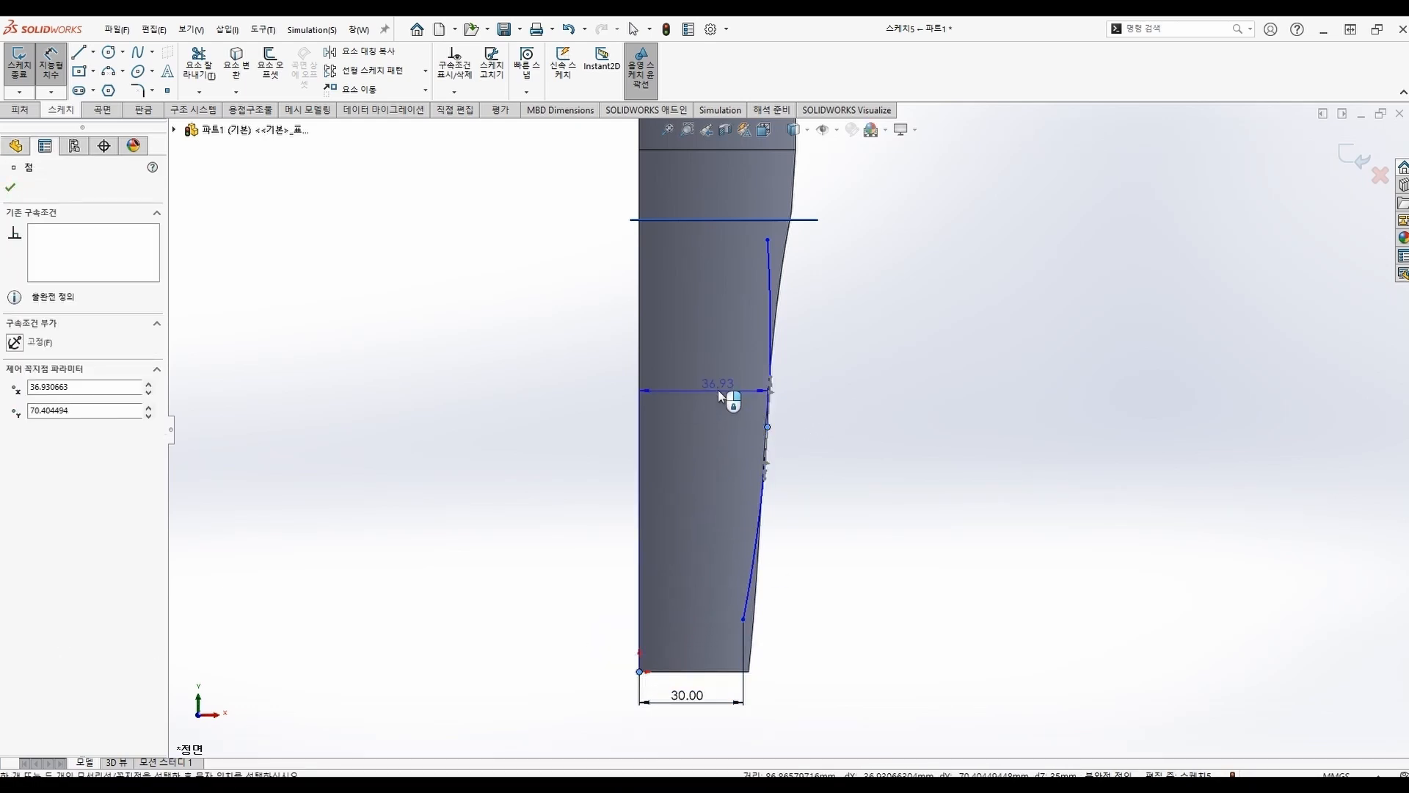
click(715, 385)
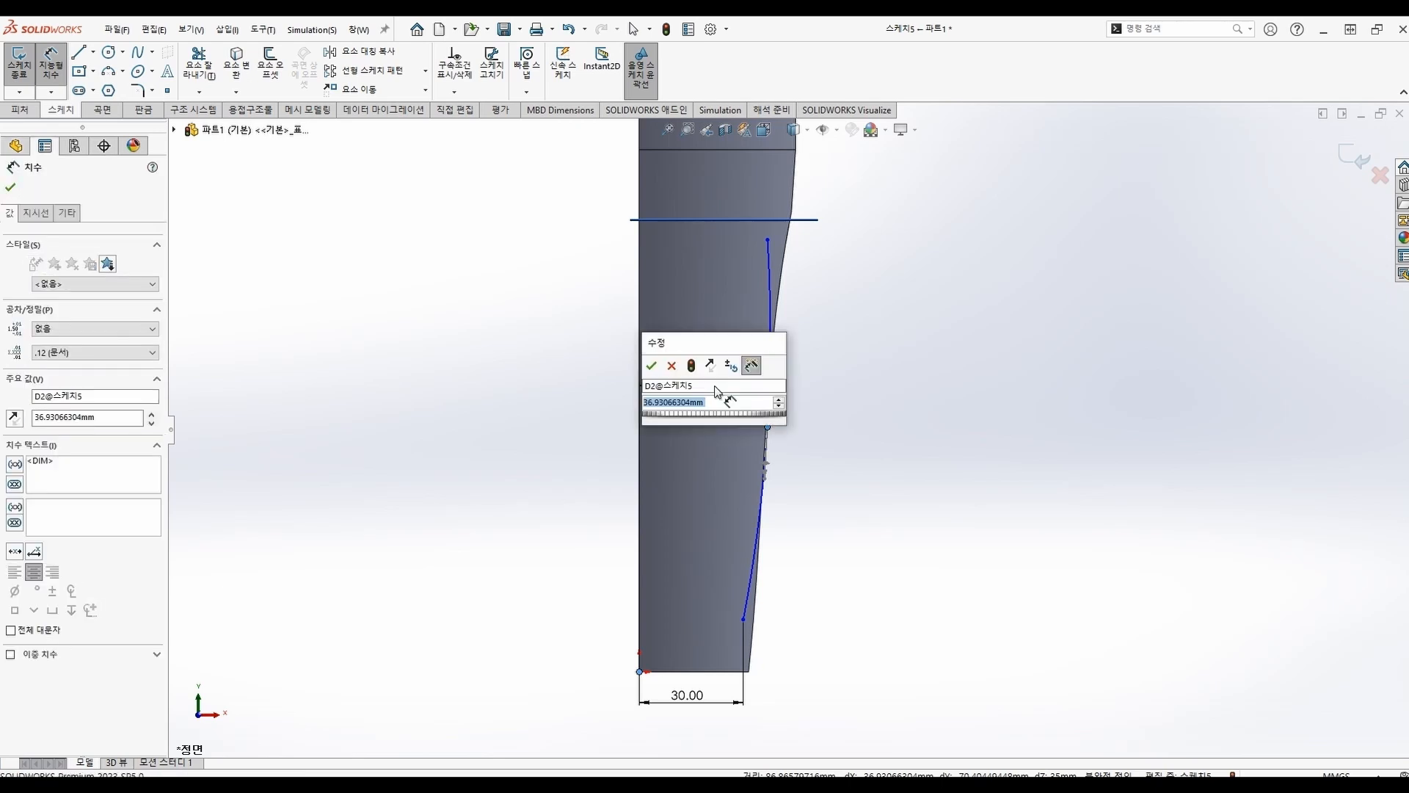
text(38)
key(Return)
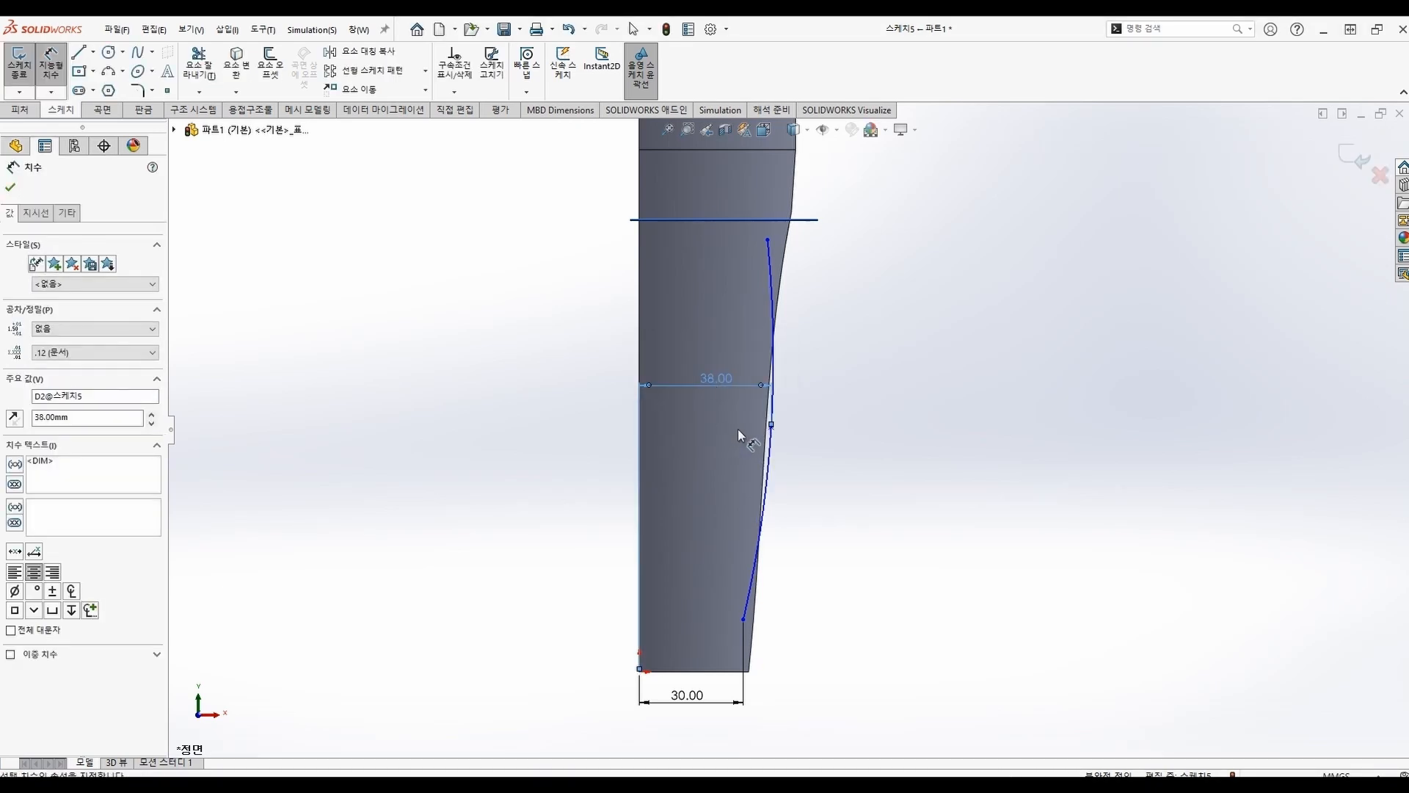
Dimension the horizontal distance from the origin to the spline's top endpoint as 40 mm
click(768, 241)
click(639, 672)
click(768, 240)
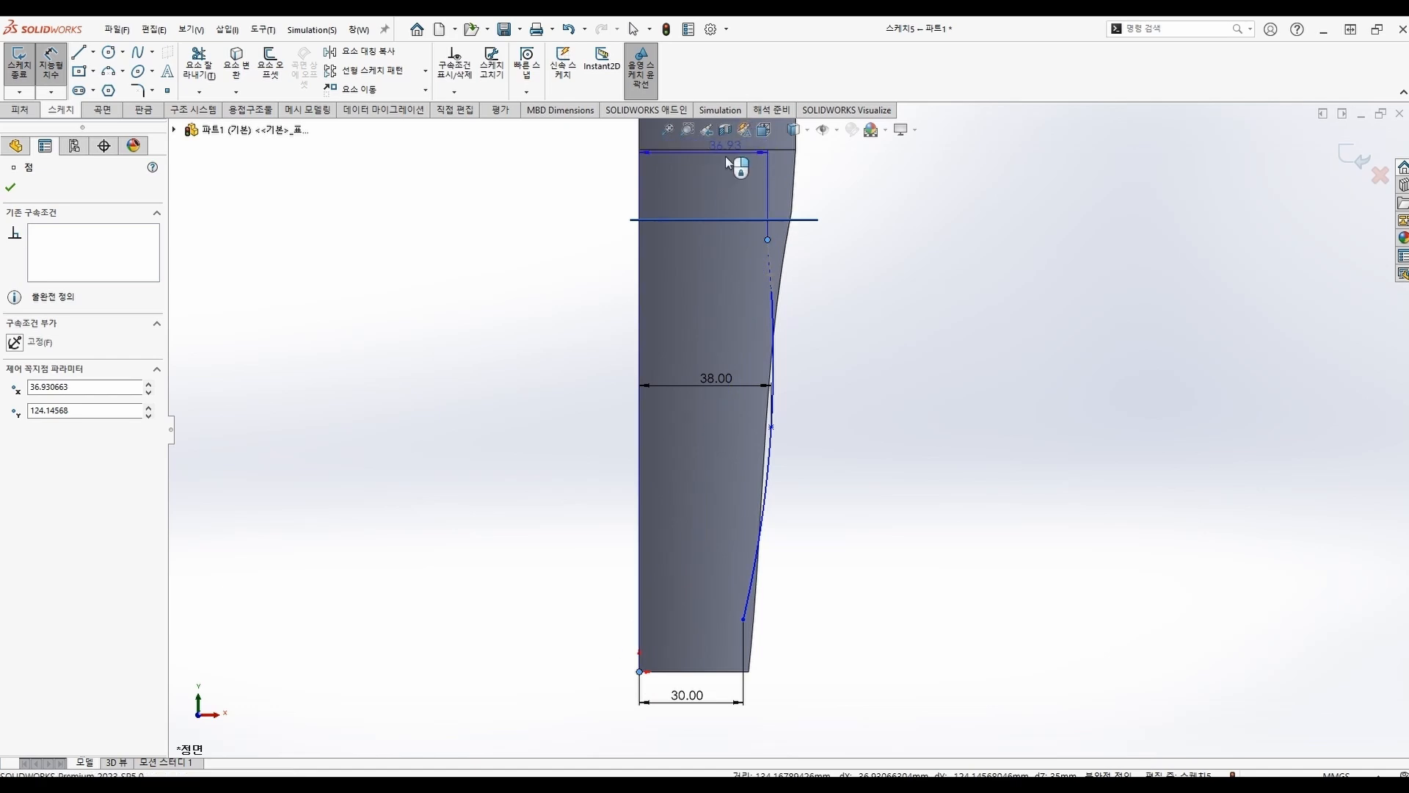
click(714, 172)
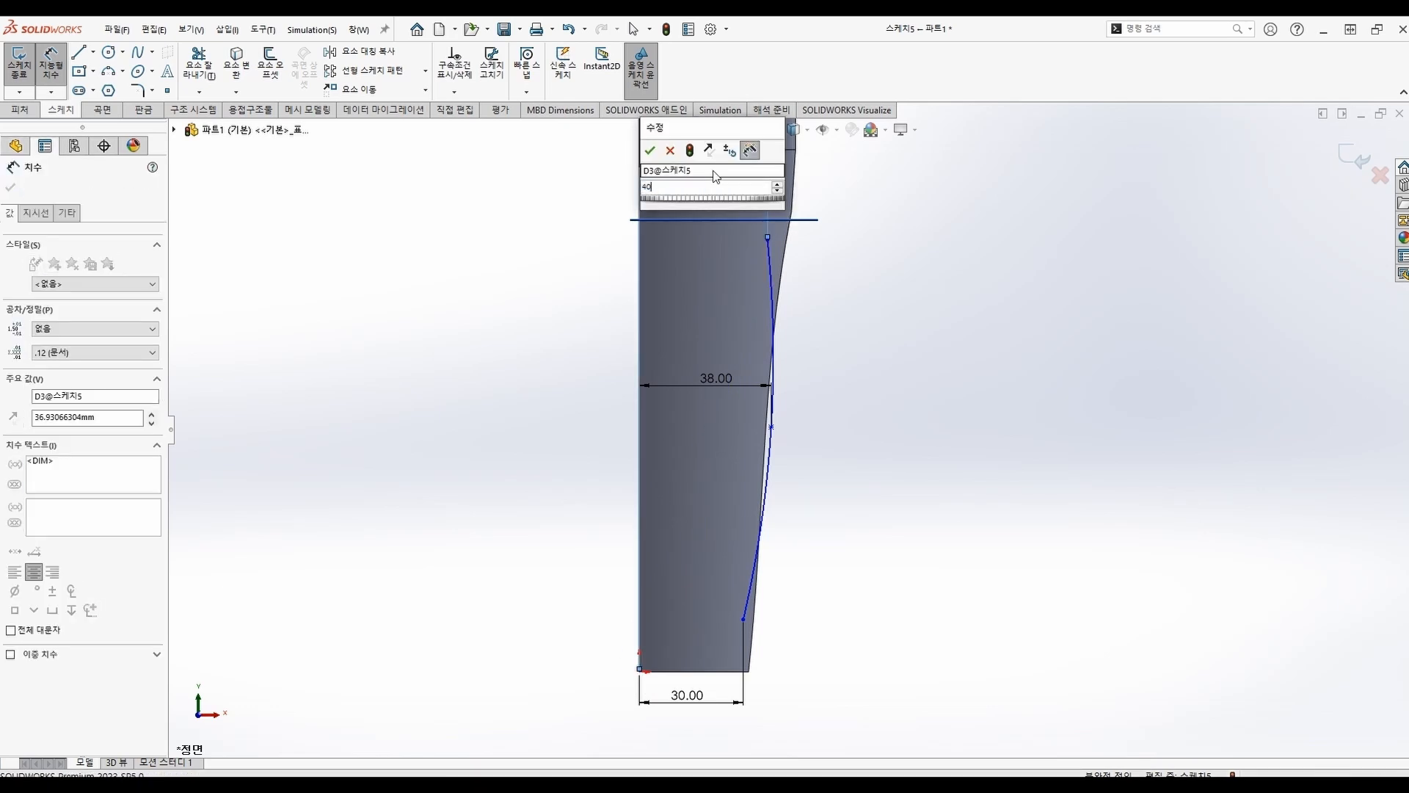
key(Return)
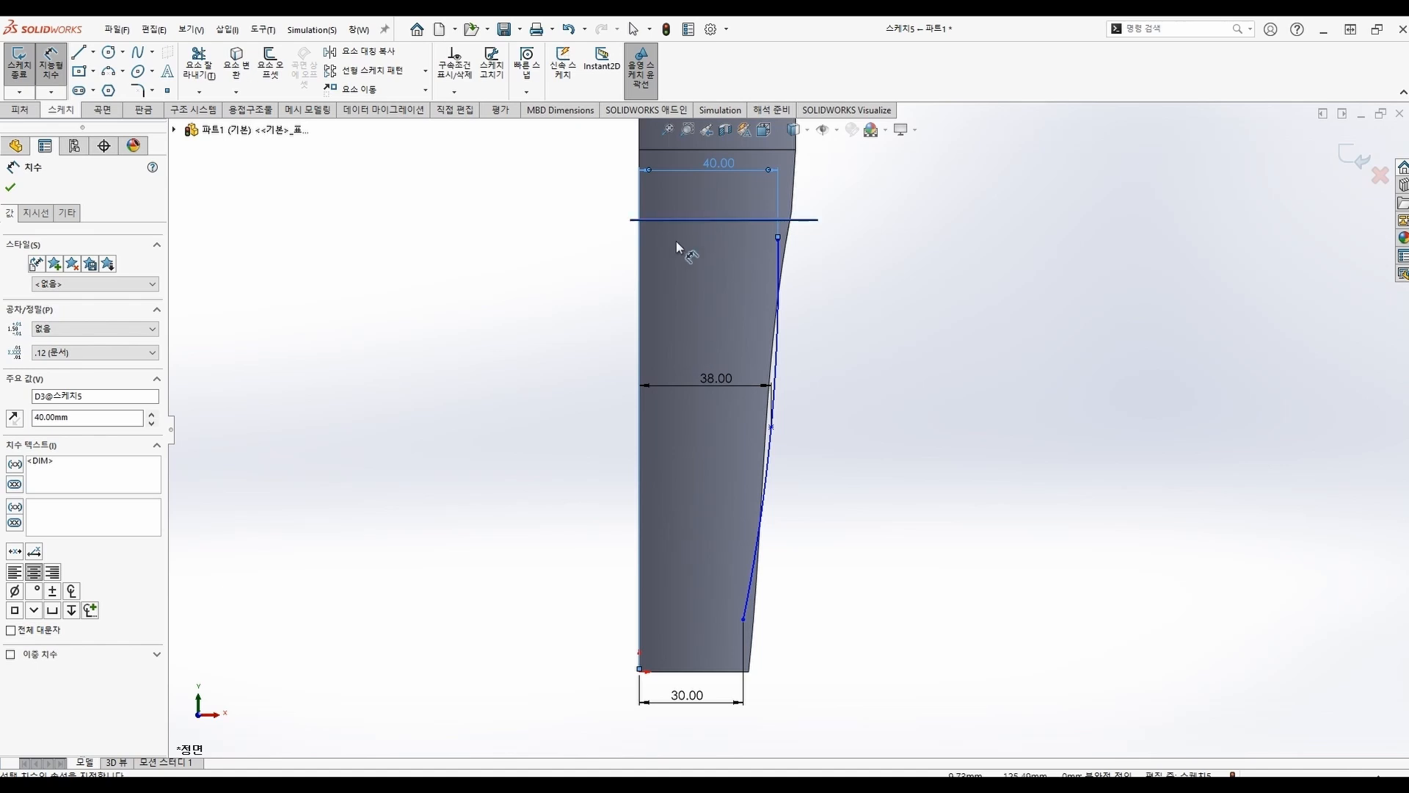
Dimension the vertical distance from the origin to the spline's top endpoint as 130 mm and finish the sketch
scroll(676, 240, up, 2)
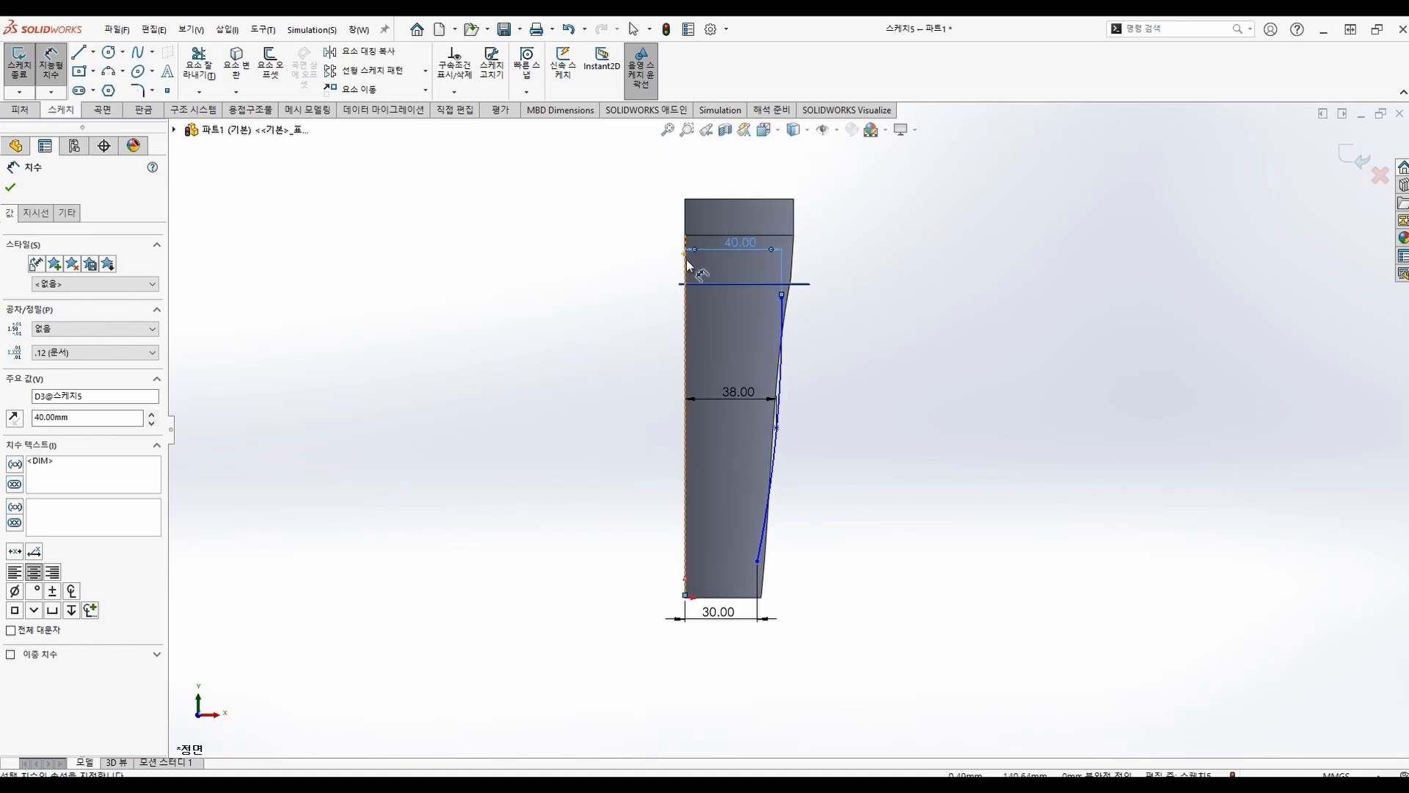
click(782, 298)
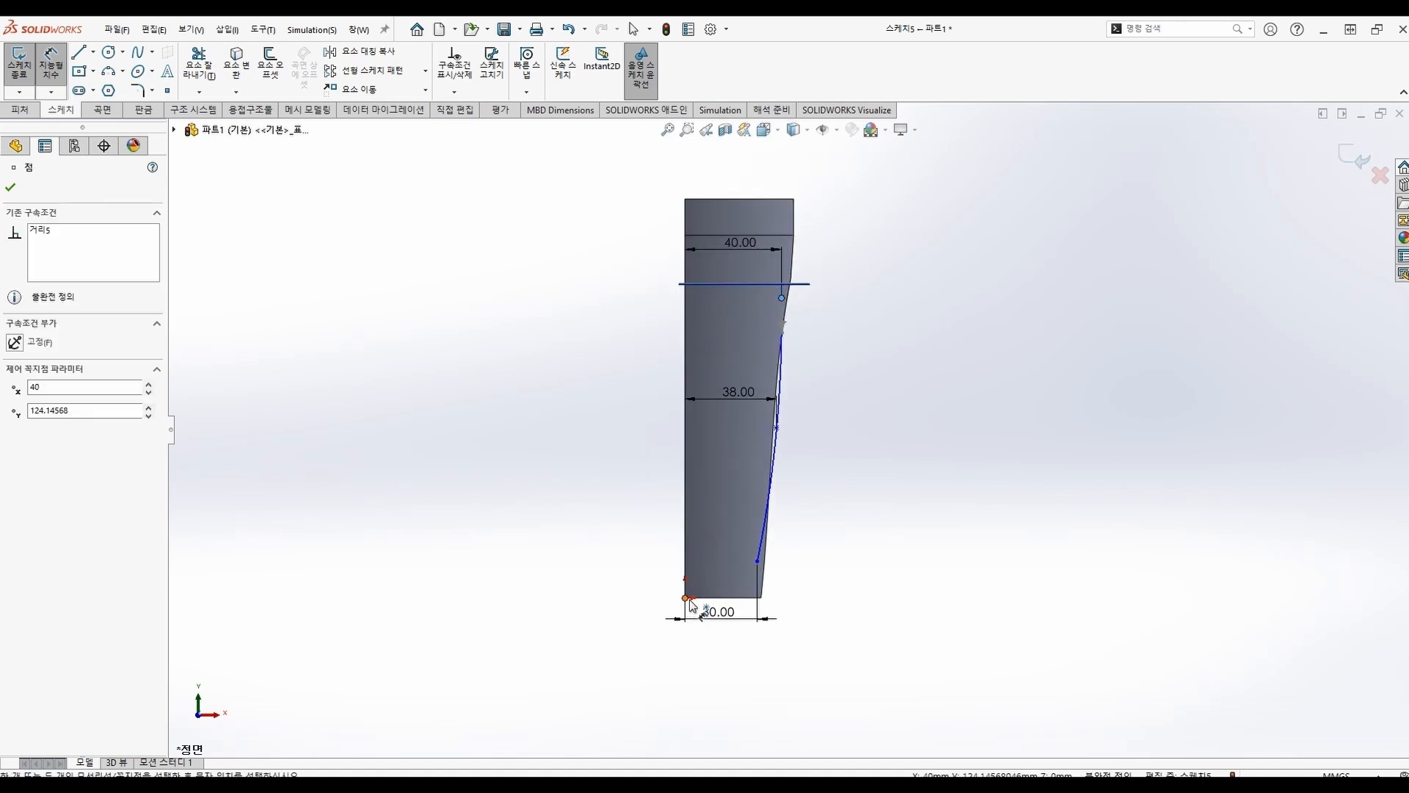
click(686, 597)
click(565, 481)
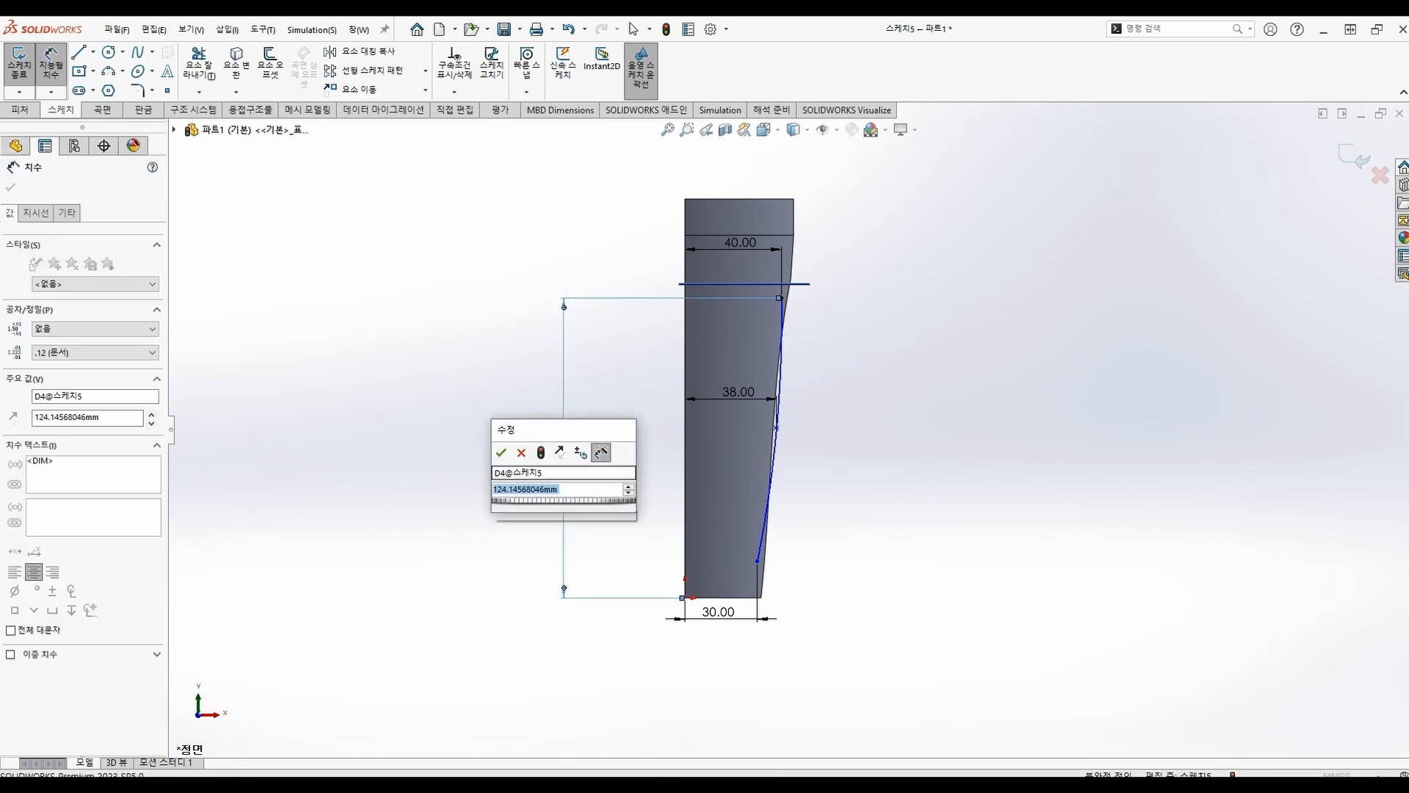
text(130)
key(Return)
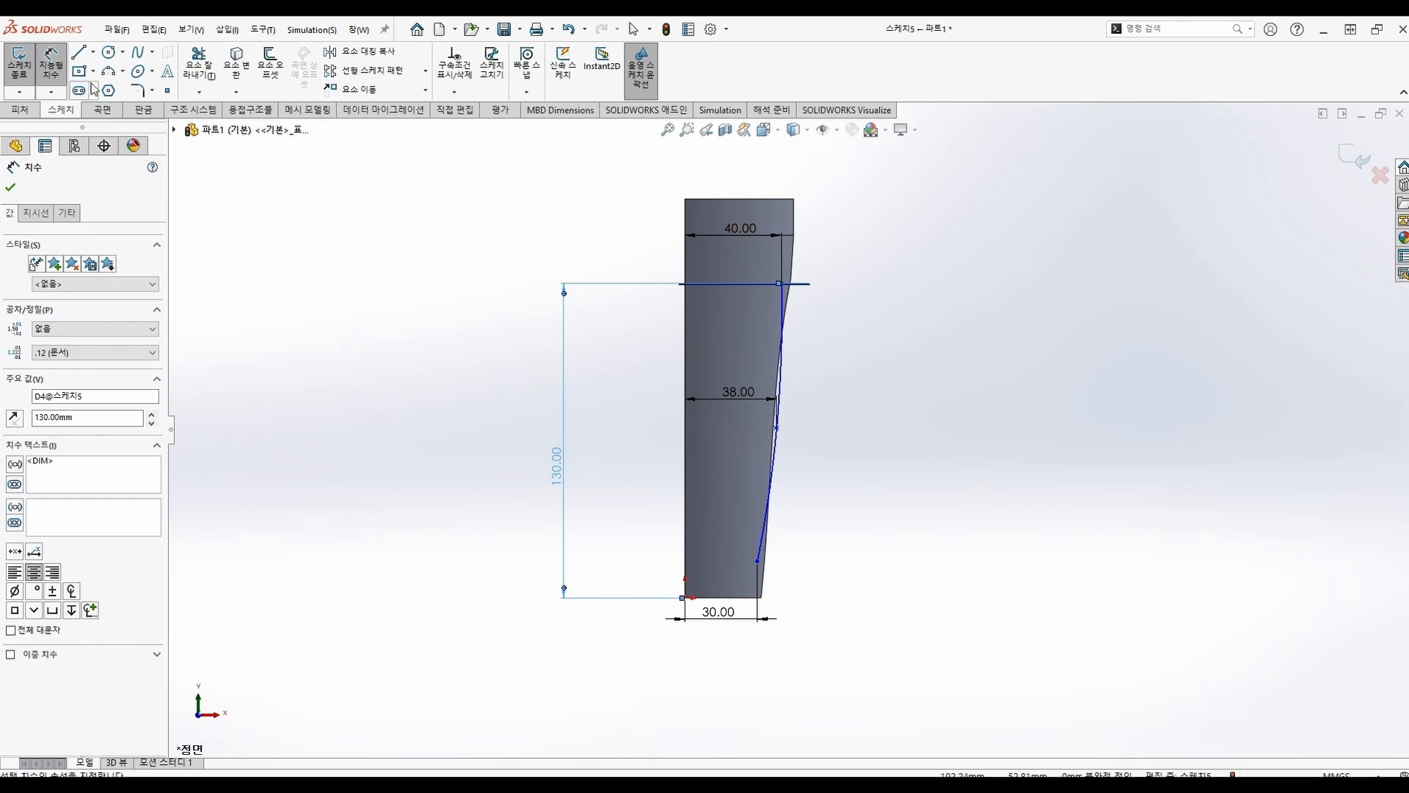
click(19, 63)
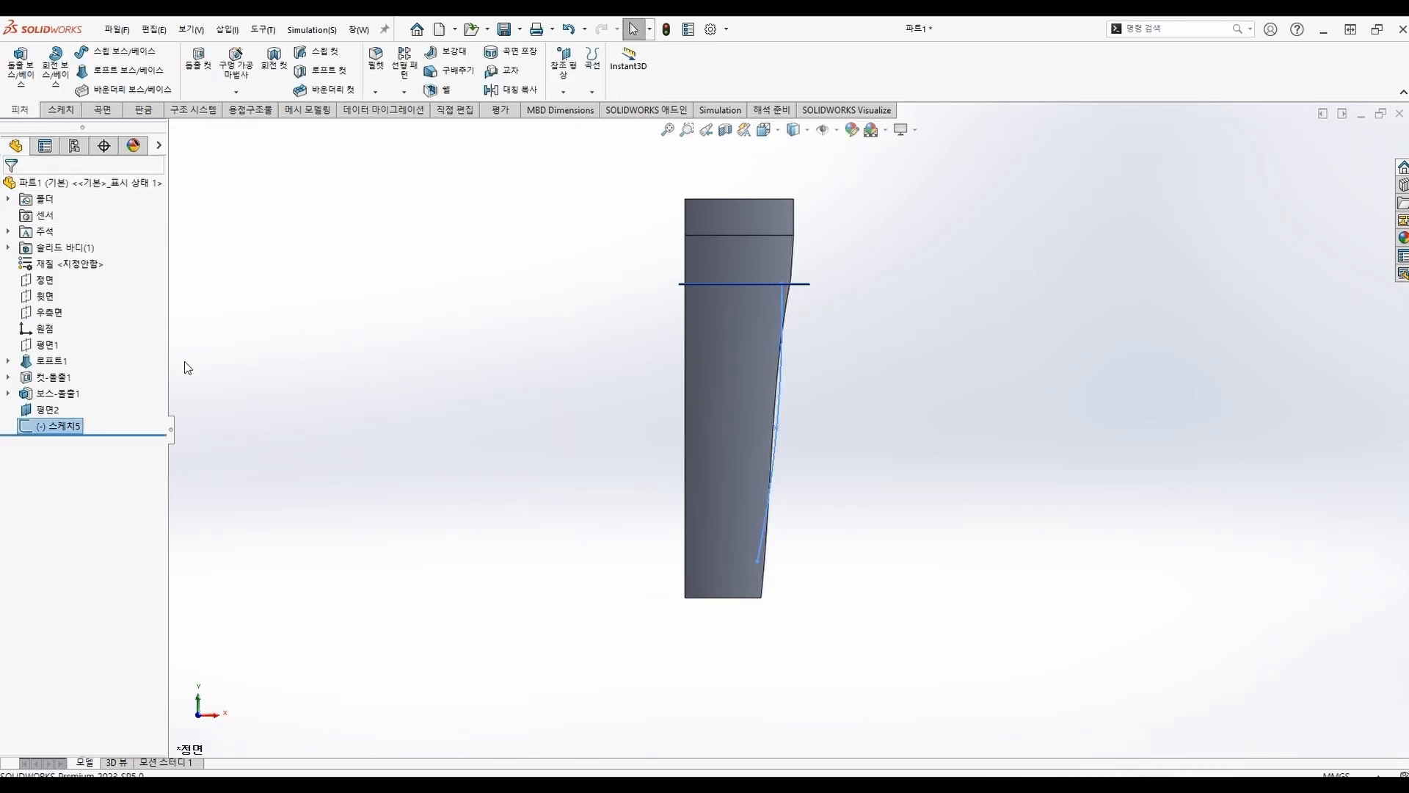
Sketch a circle with a radius of about 3.7 mm on the upper offset plane, near the spline's top endpoint
click(47, 410)
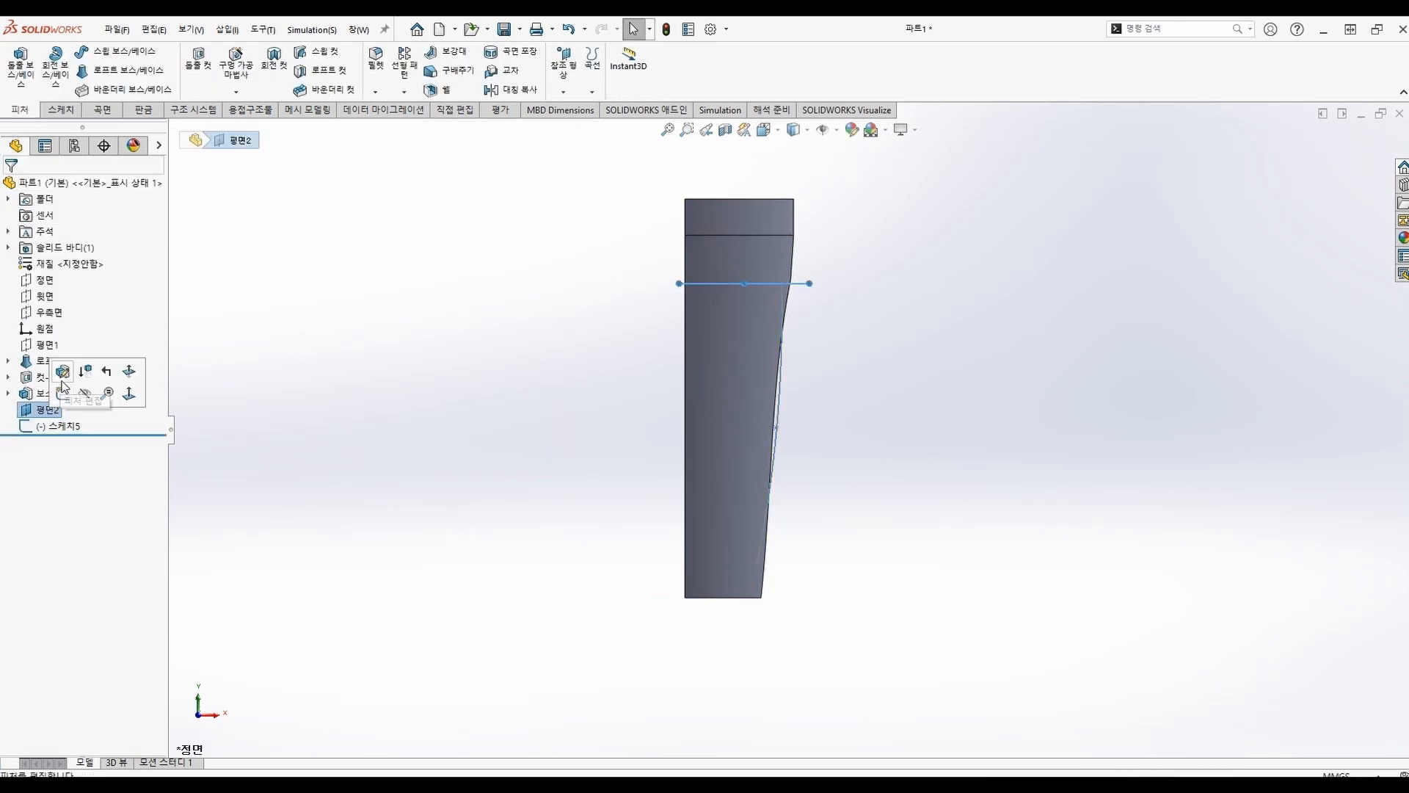
click(63, 393)
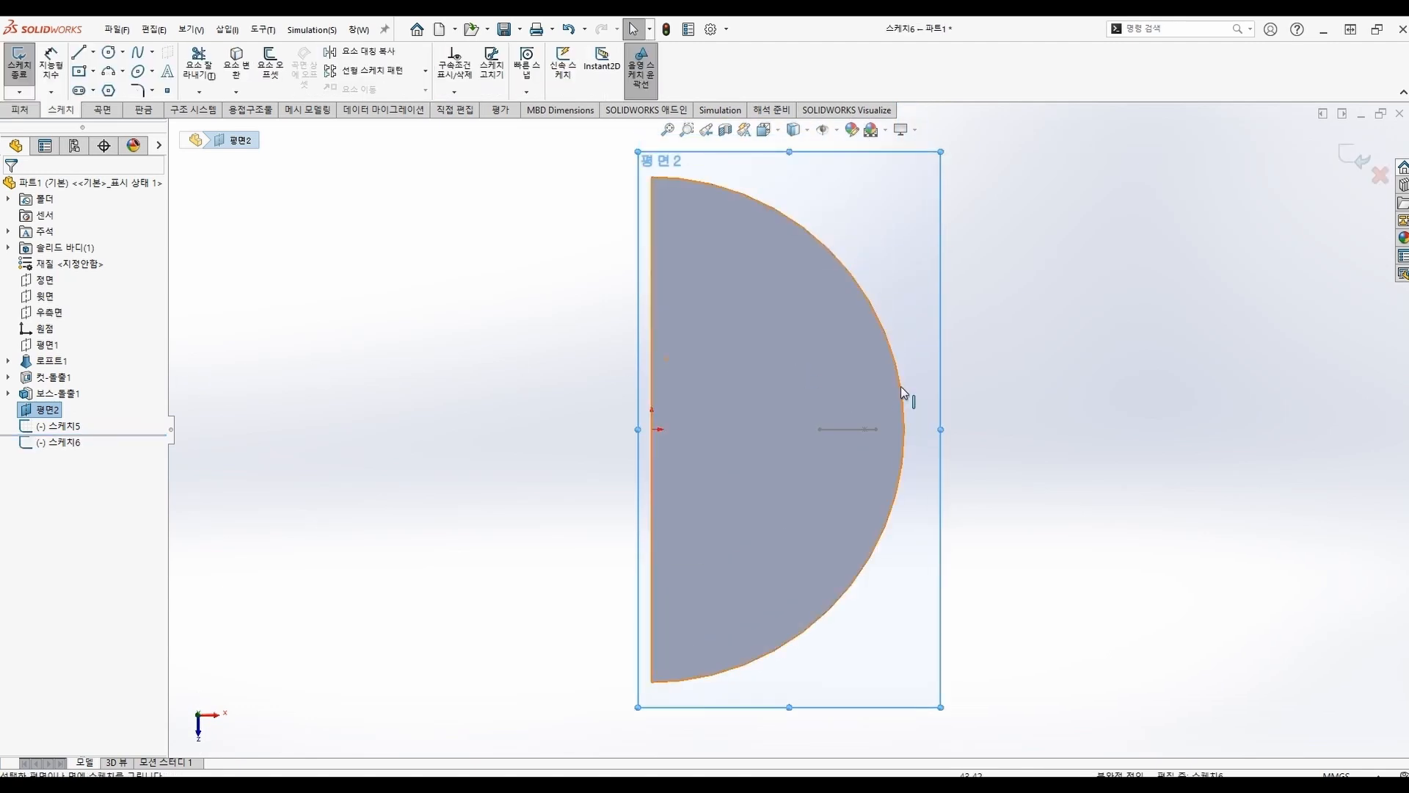
middle_drag(859, 438, 857, 487)
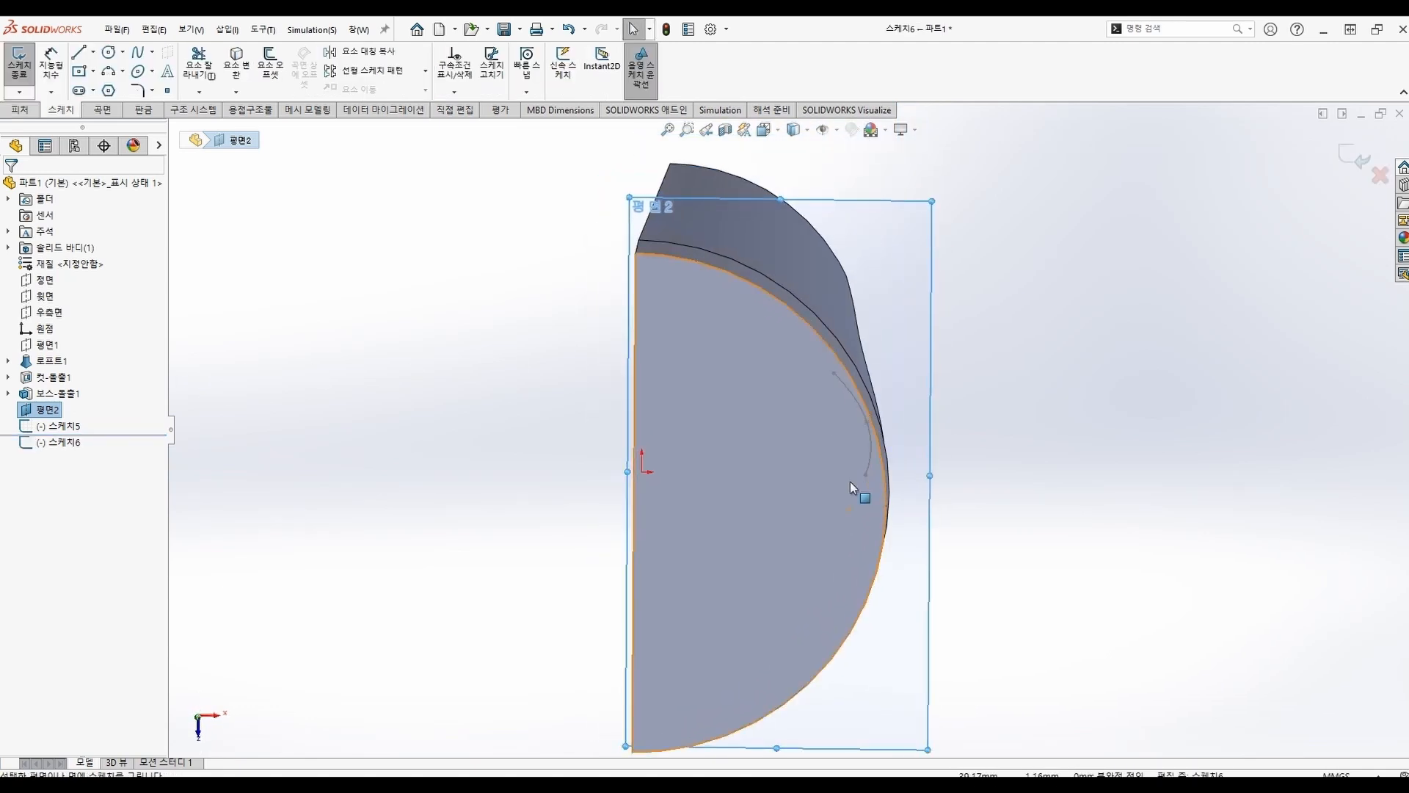
click(109, 52)
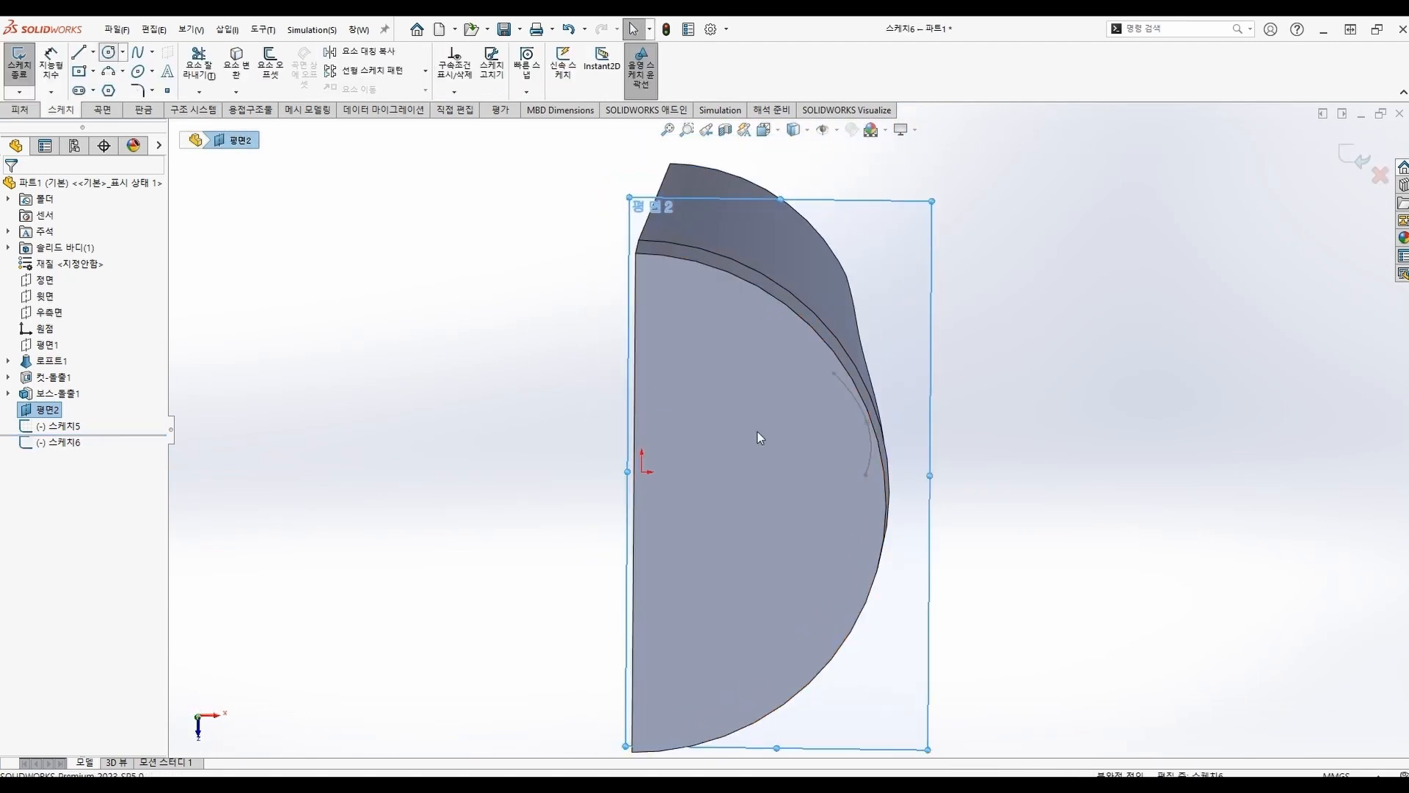
click(855, 475)
click(875, 475)
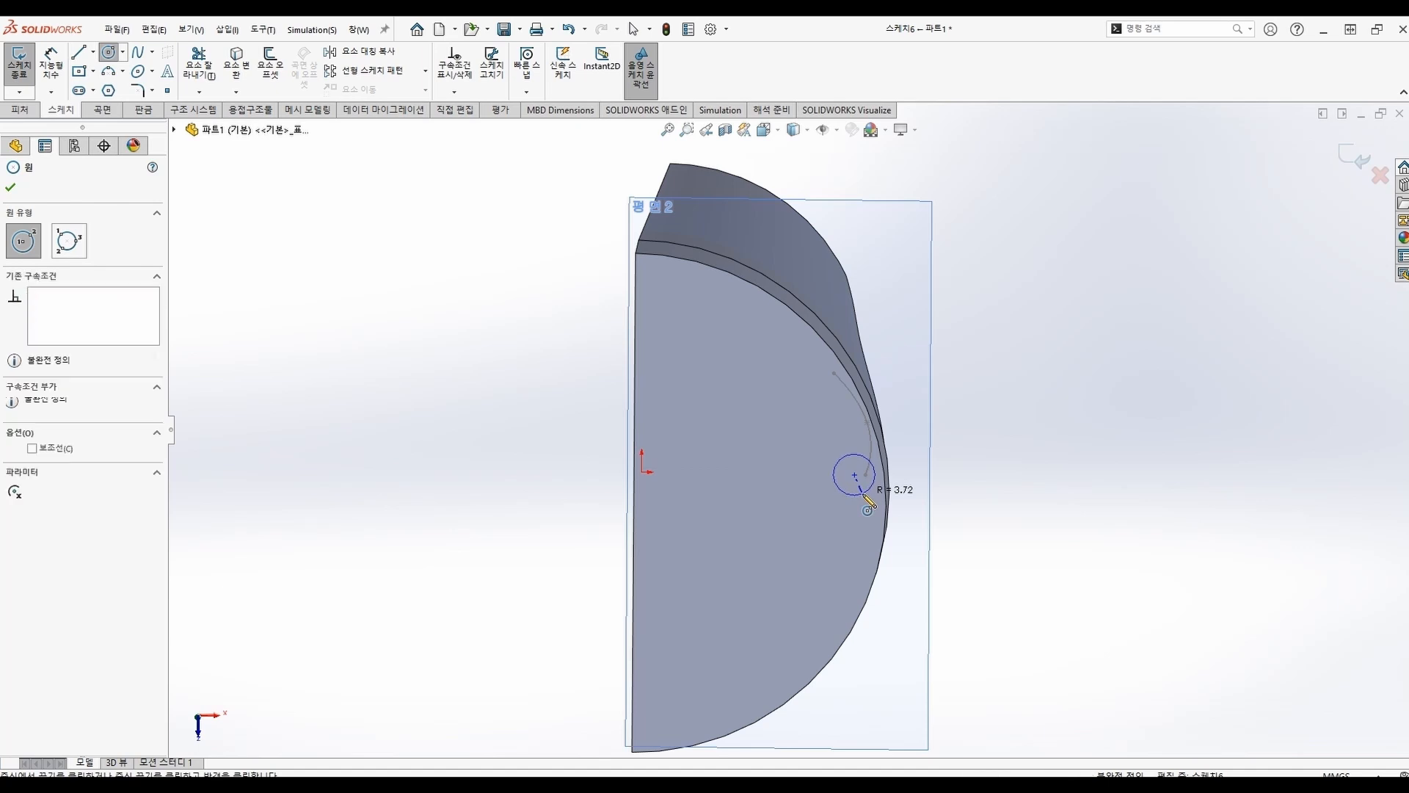
Dimension the circle's diameter as 5 mm
click(50, 60)
click(839, 491)
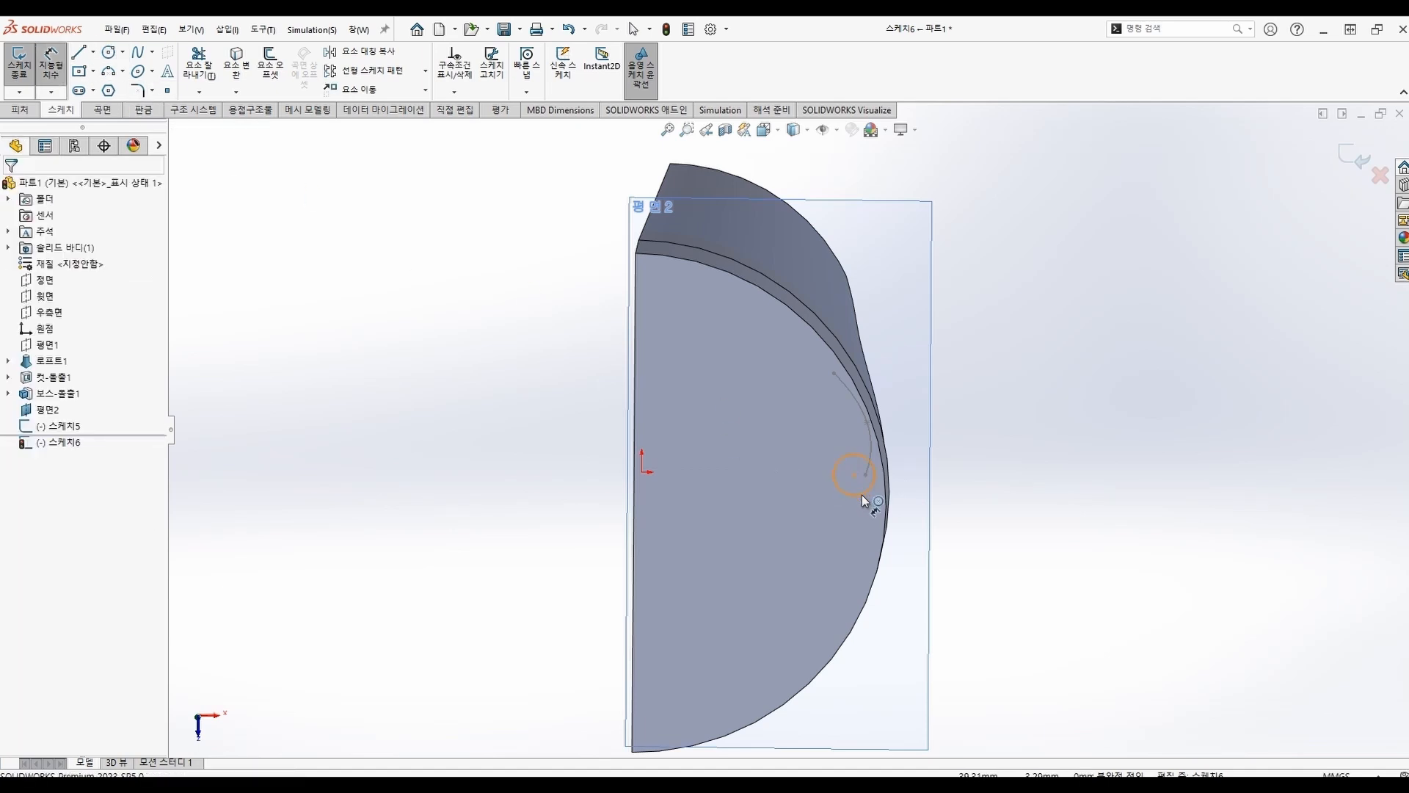
click(898, 535)
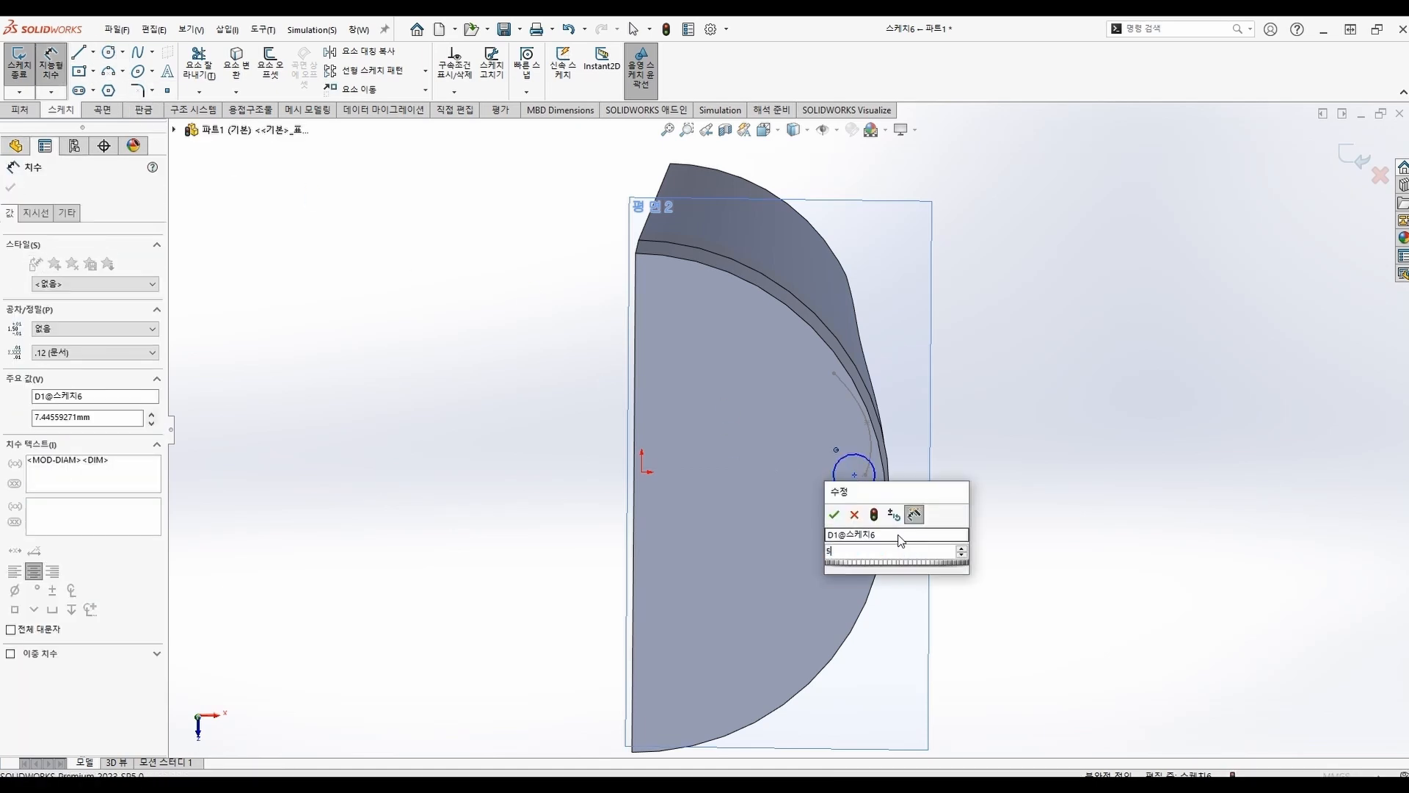
key(Return)
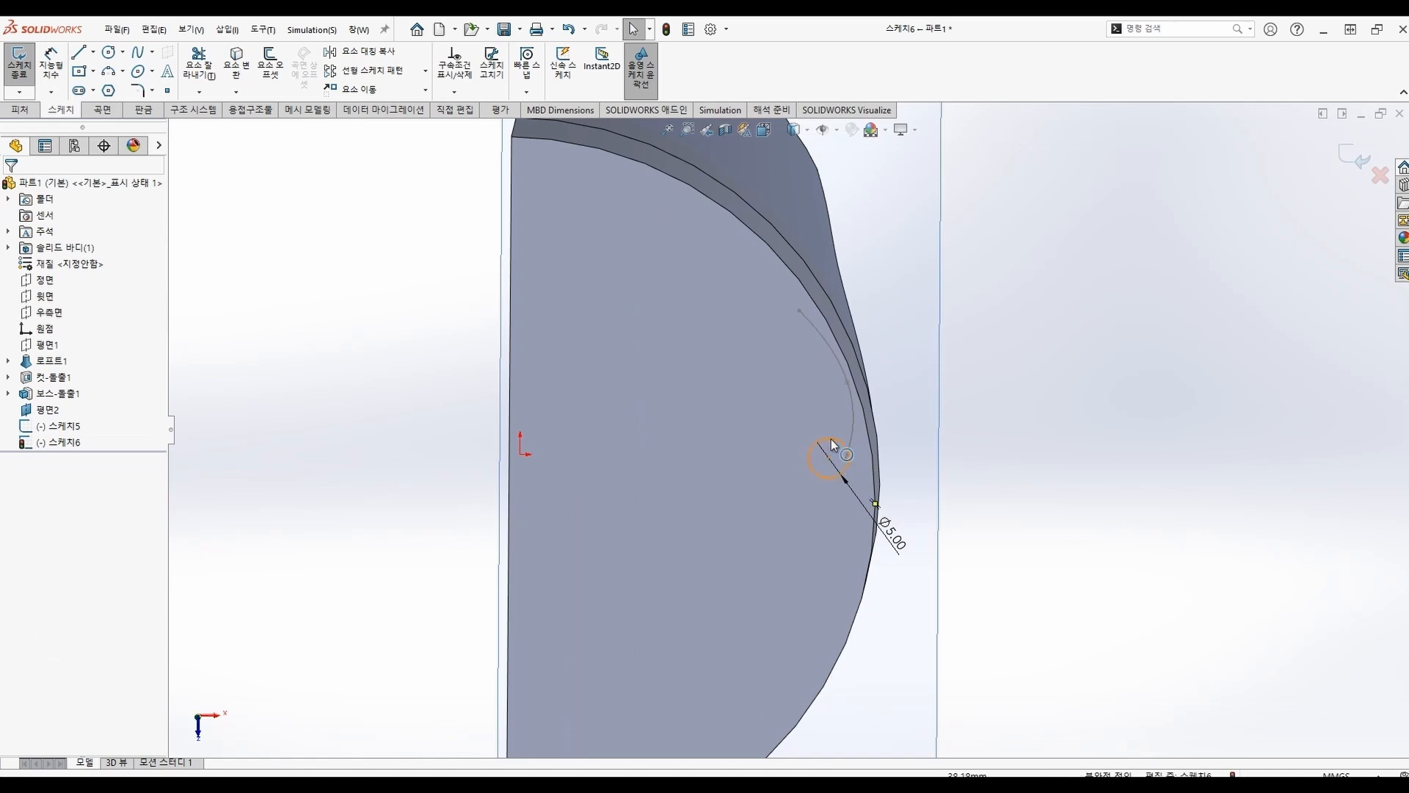
Make the circle's centre coincident with the spline's top endpoint and finish the sketch
click(829, 461)
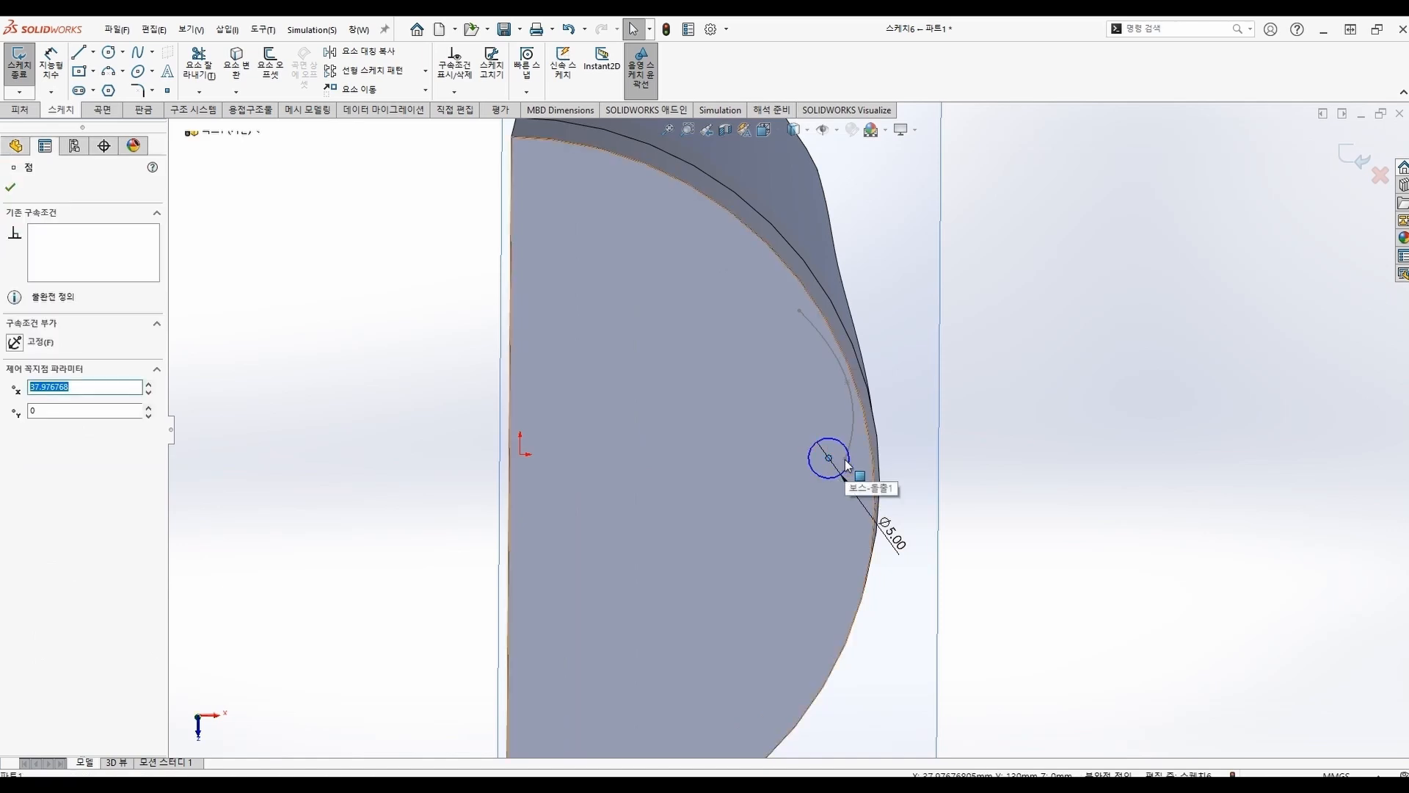
middle_drag(840, 477, 846, 469)
scroll(902, 447, down, 5)
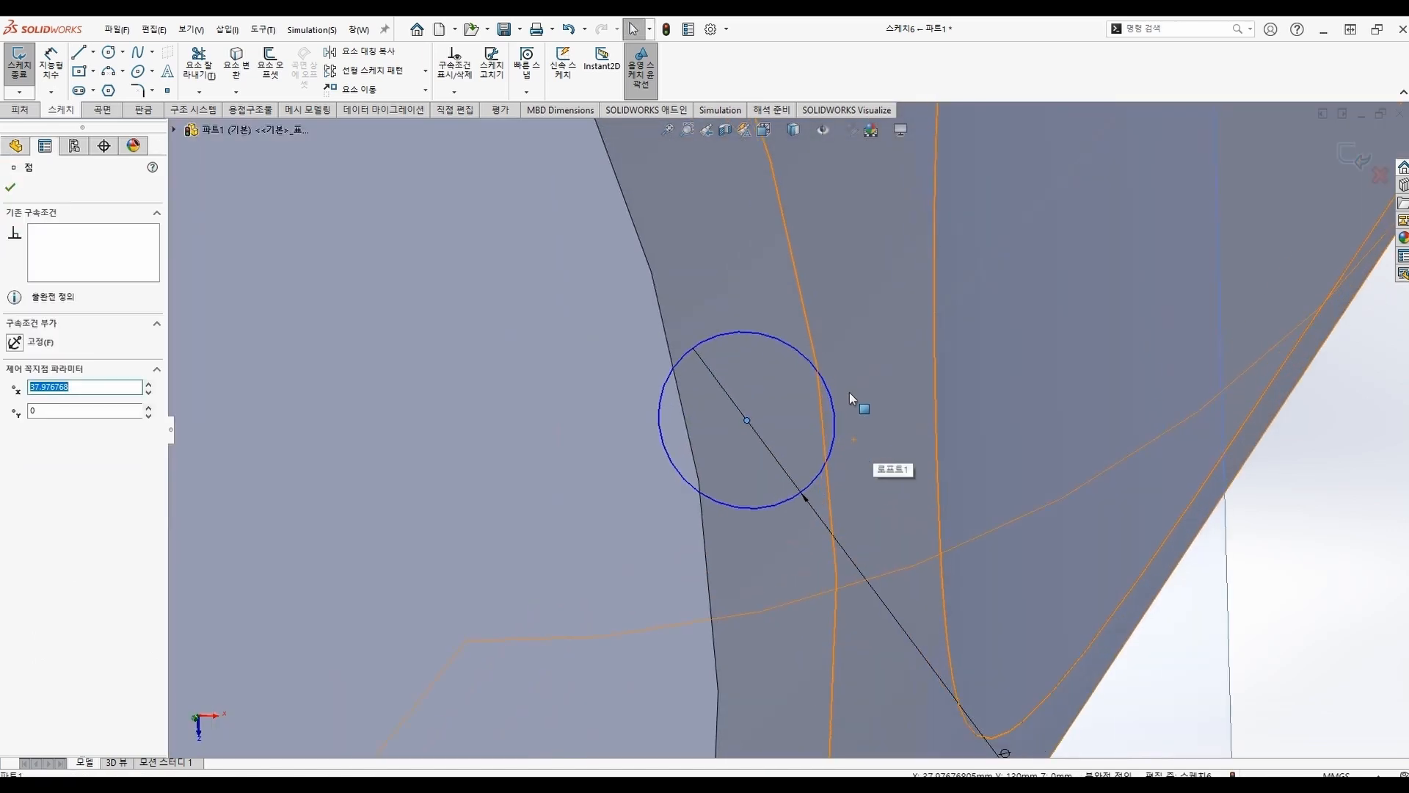
key(Escape)
click(818, 422)
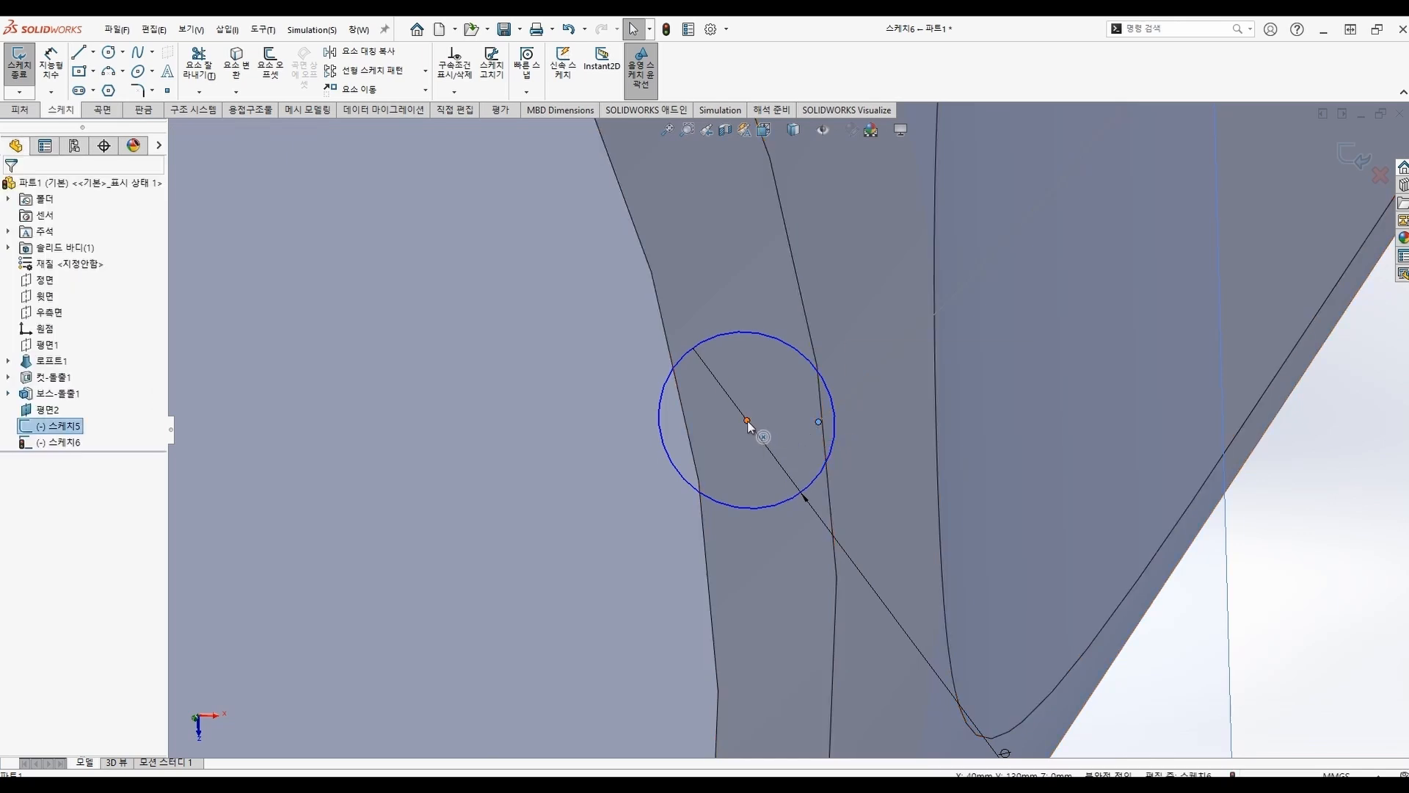
ctrl+click(718, 431)
click(18, 462)
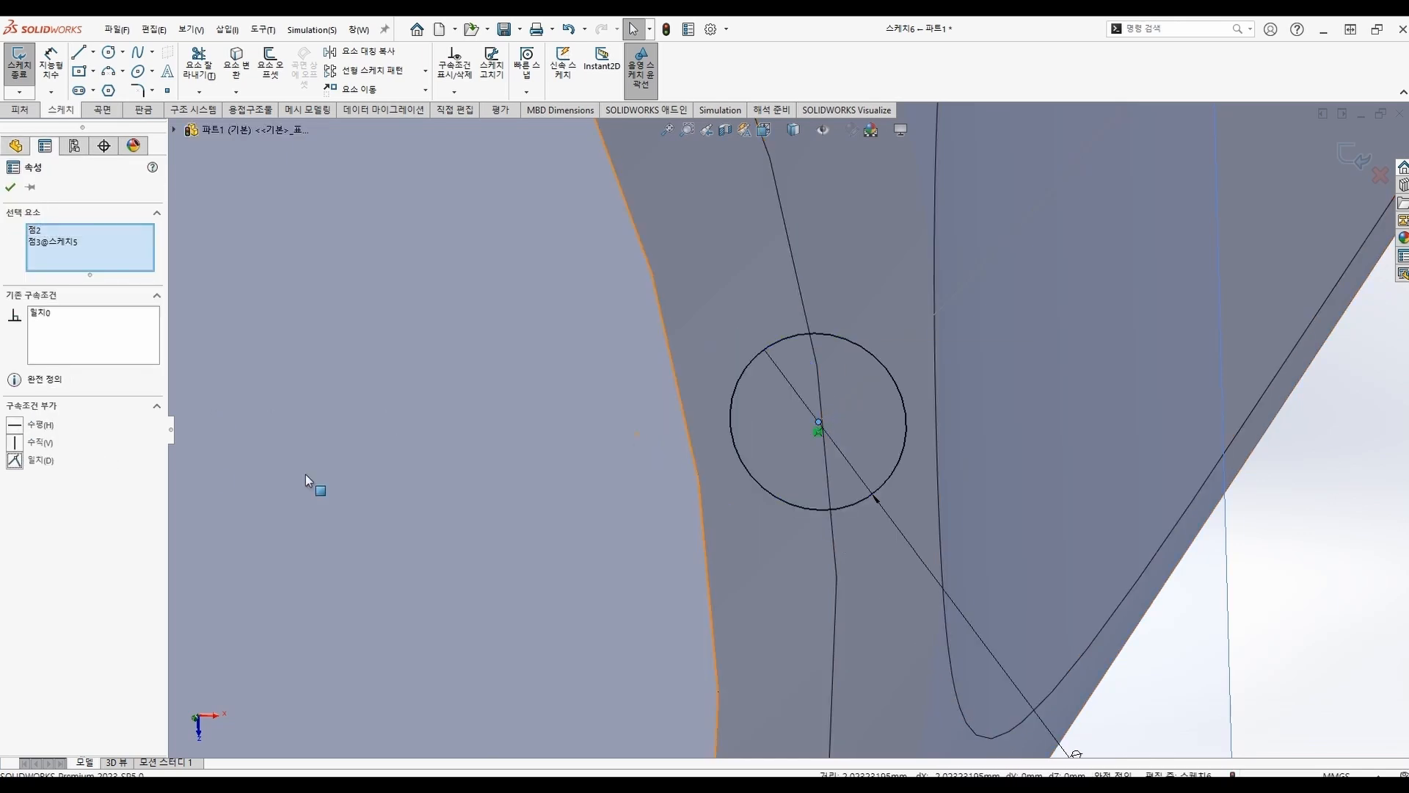
key(f)
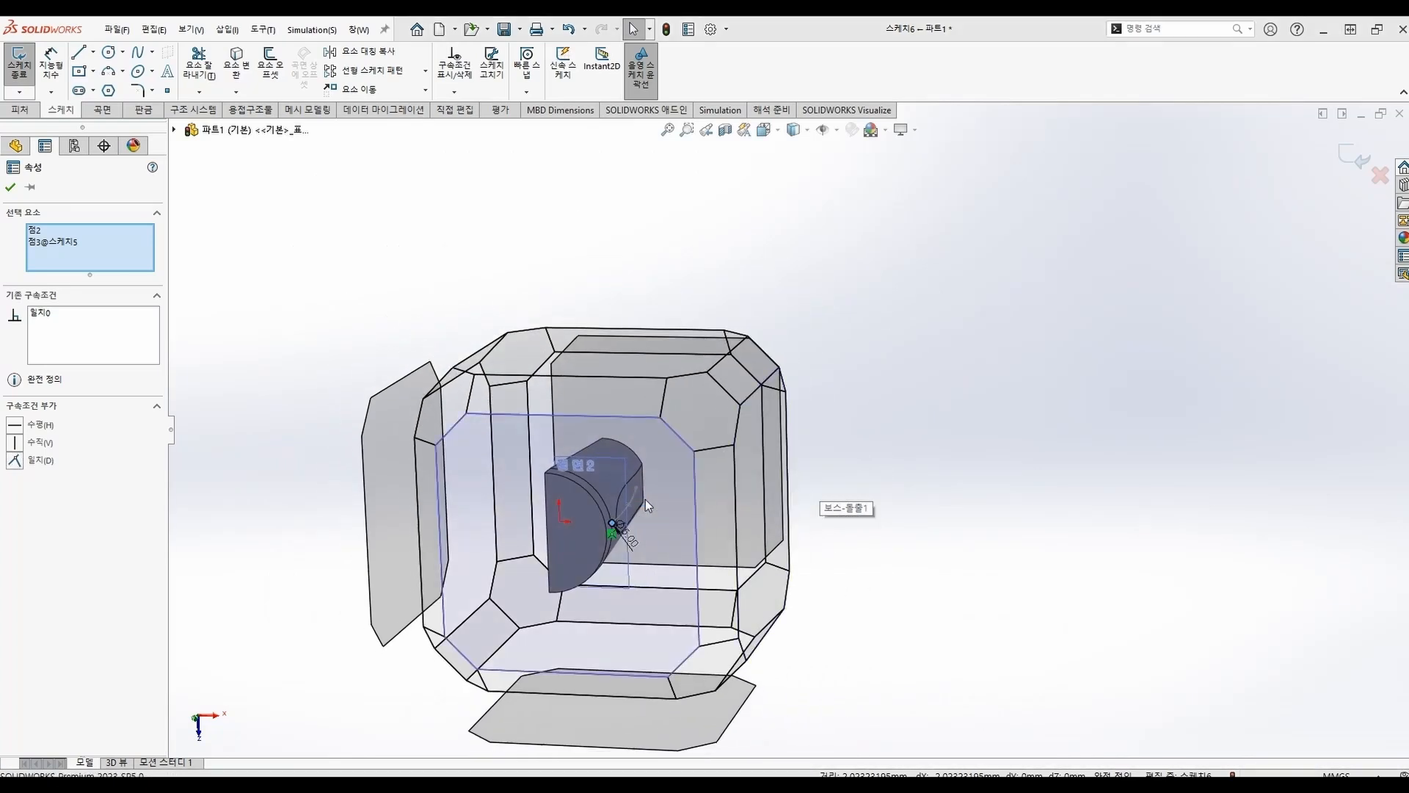
key(ctrl+8)
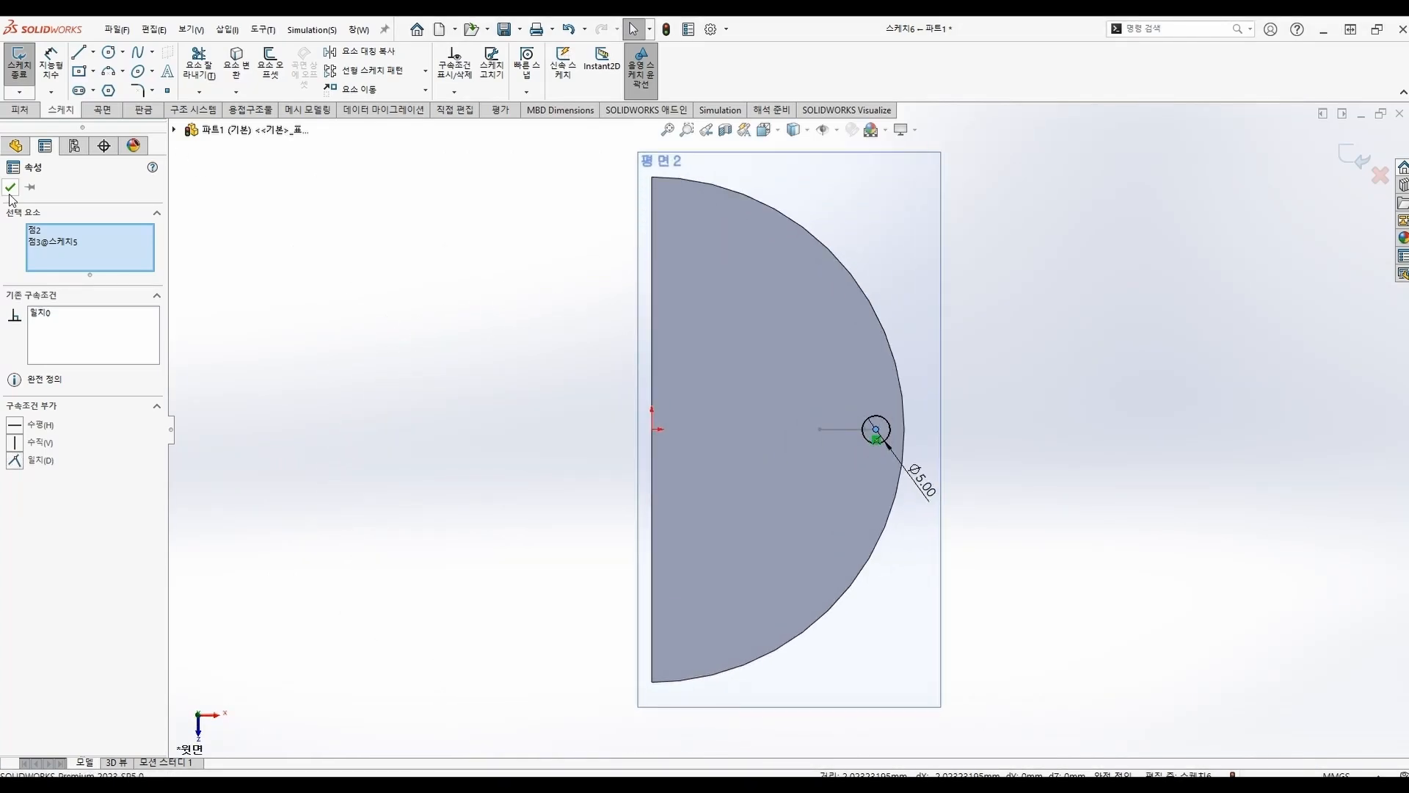
click(10, 188)
click(19, 64)
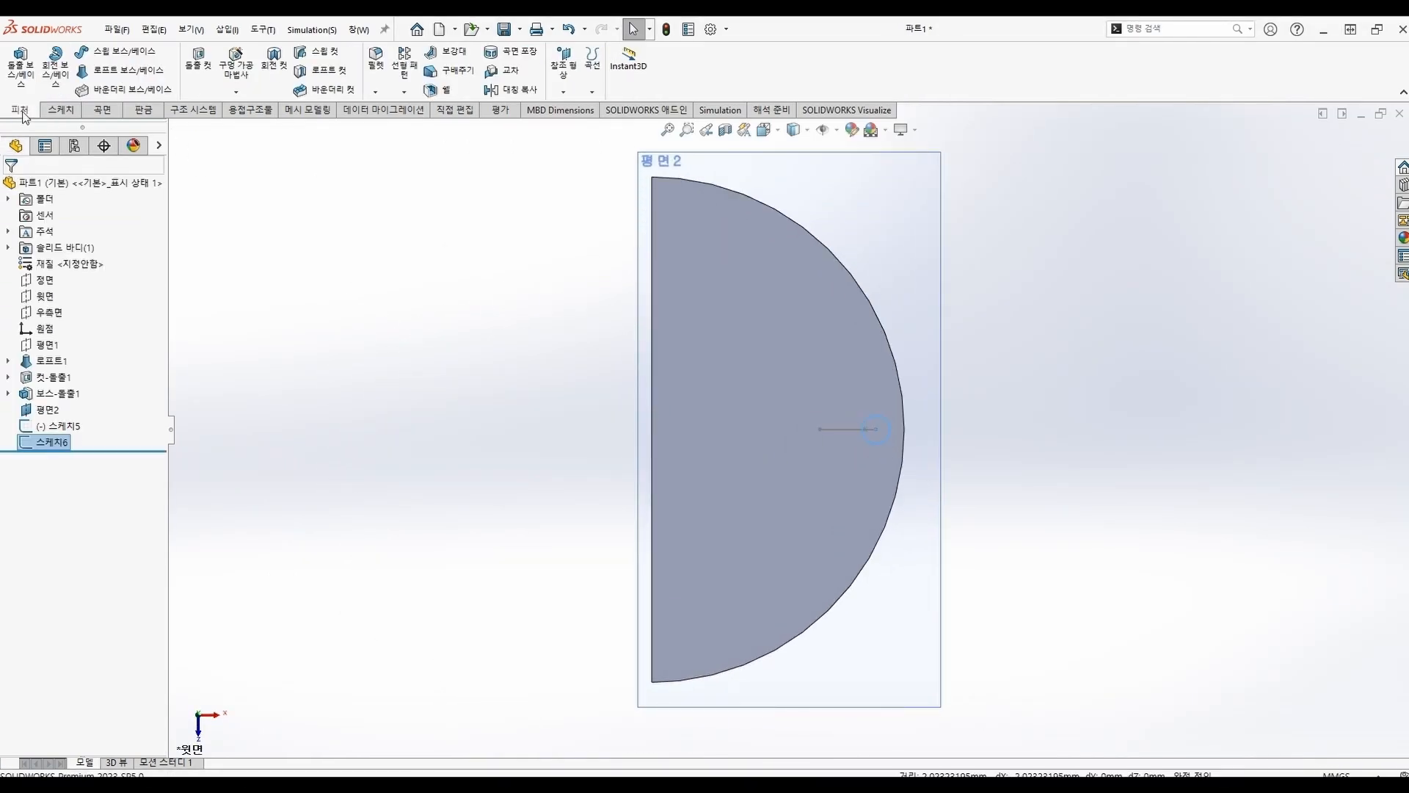
Sweep the 5 mm circle along the front-plane spline to add a rib on the body's curved side
click(126, 53)
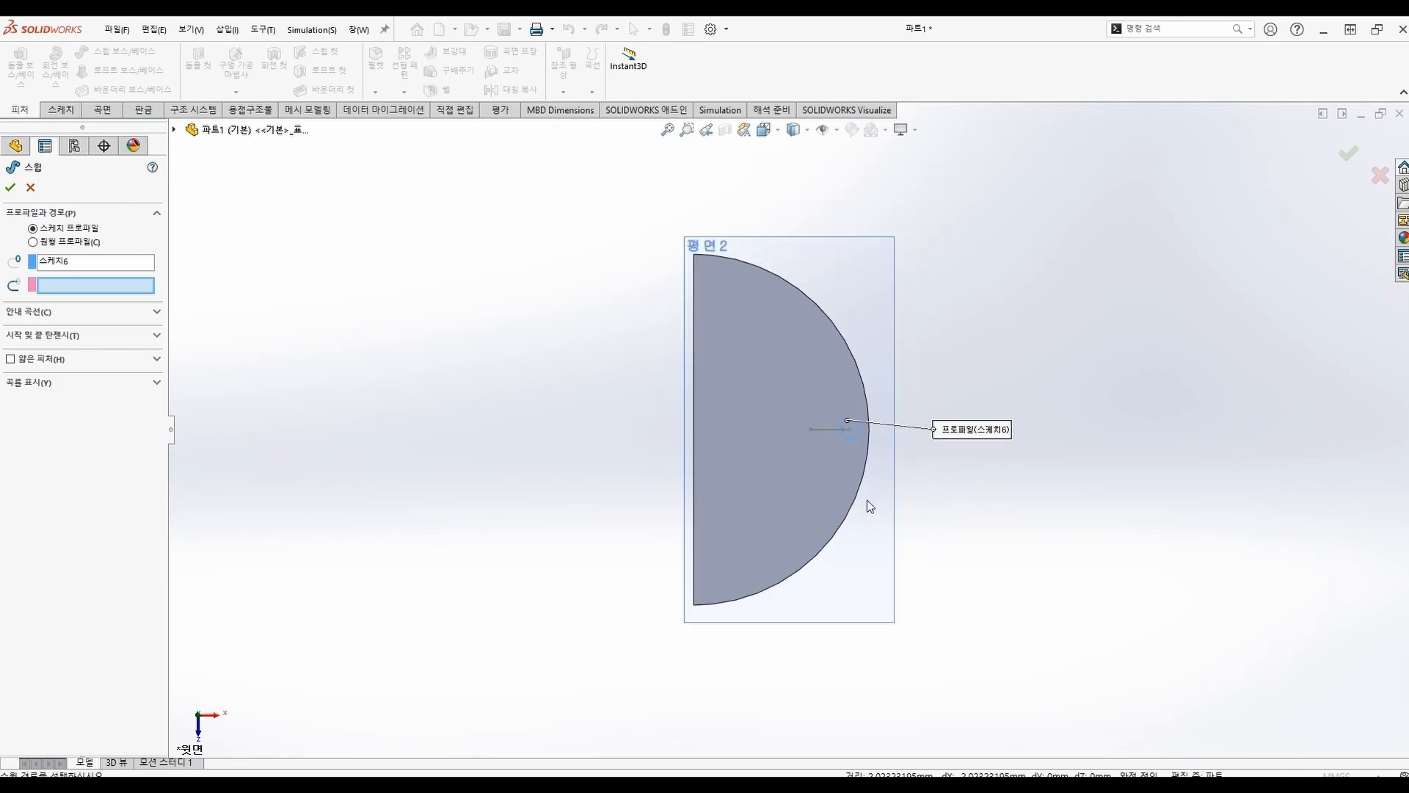
click(843, 404)
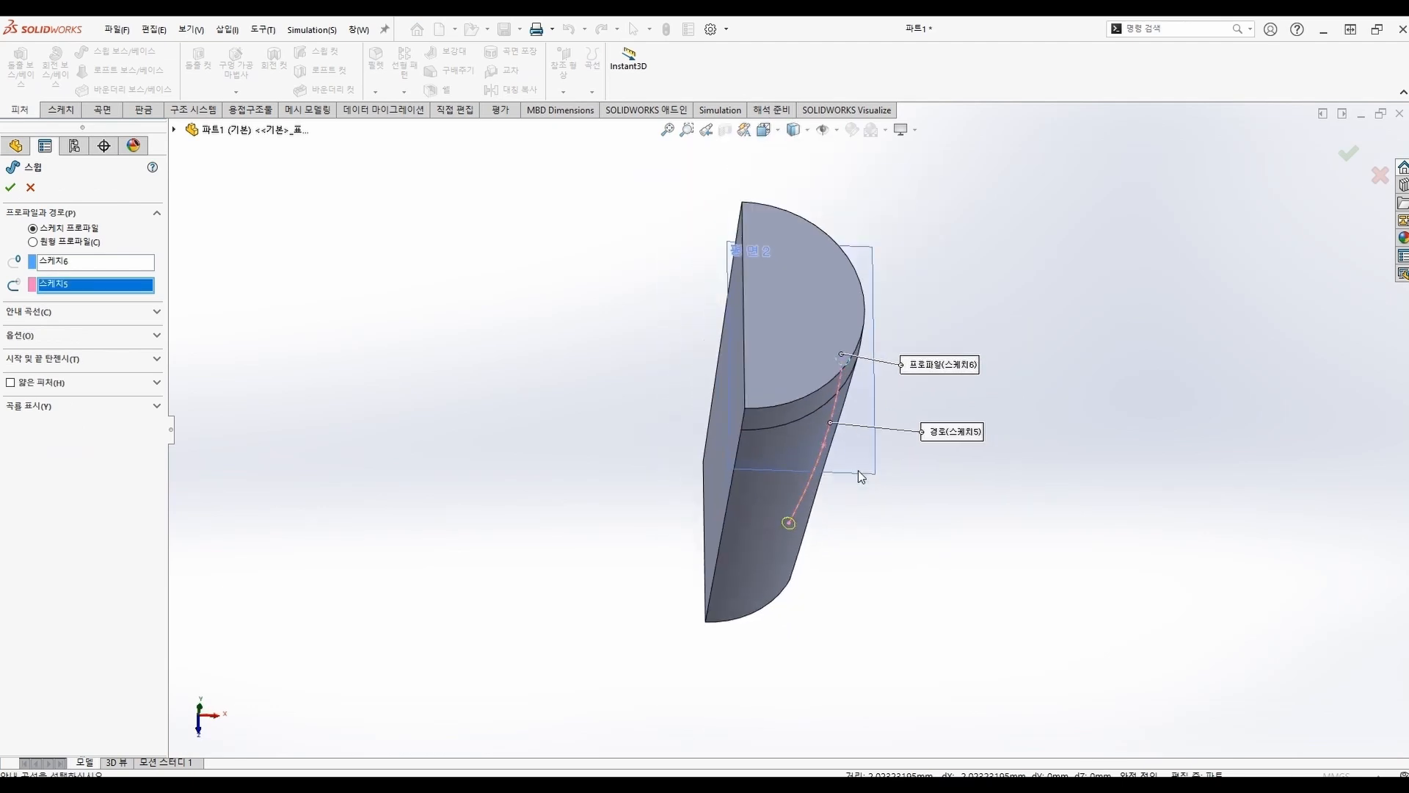
click(11, 190)
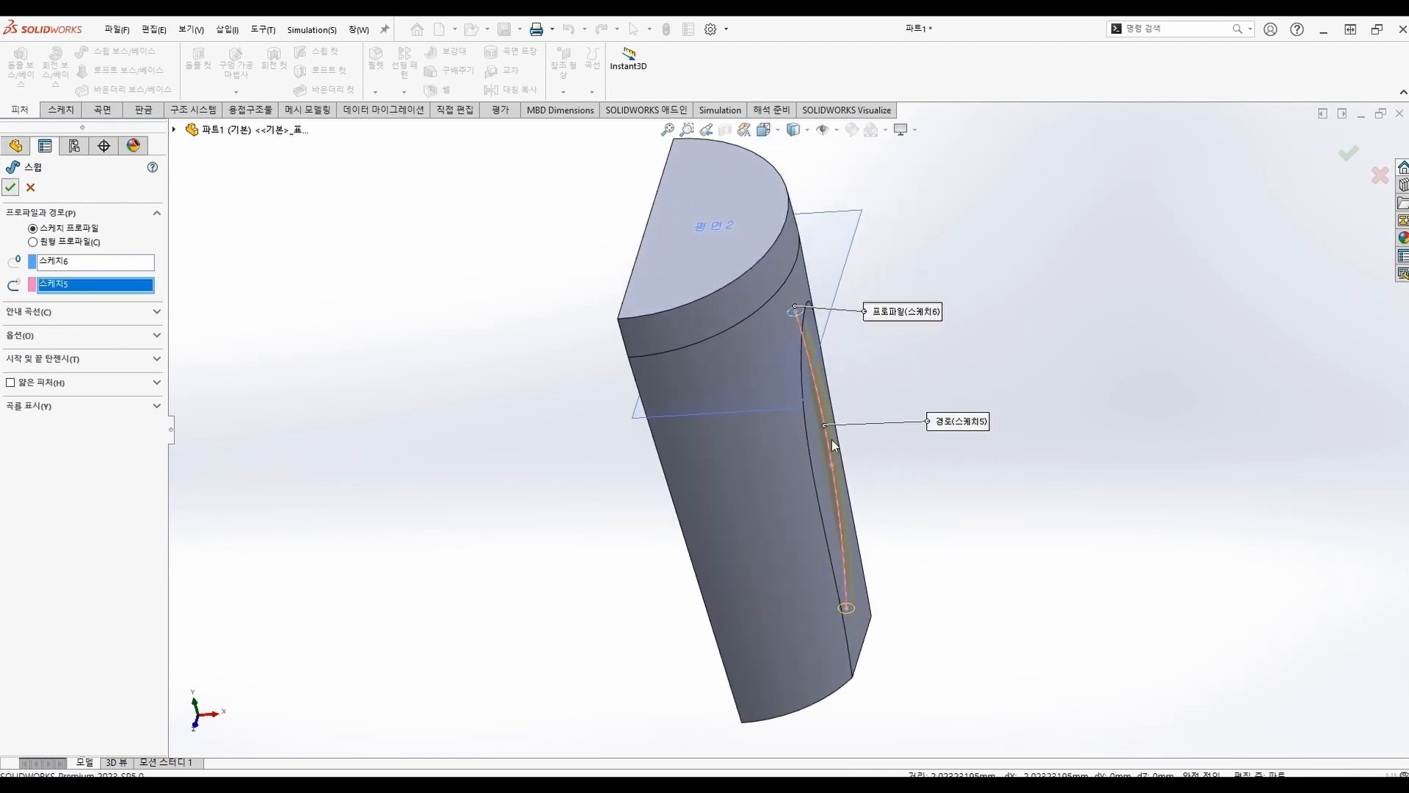
scroll(854, 501, down, 5)
middle_drag(789, 405, 976, 468)
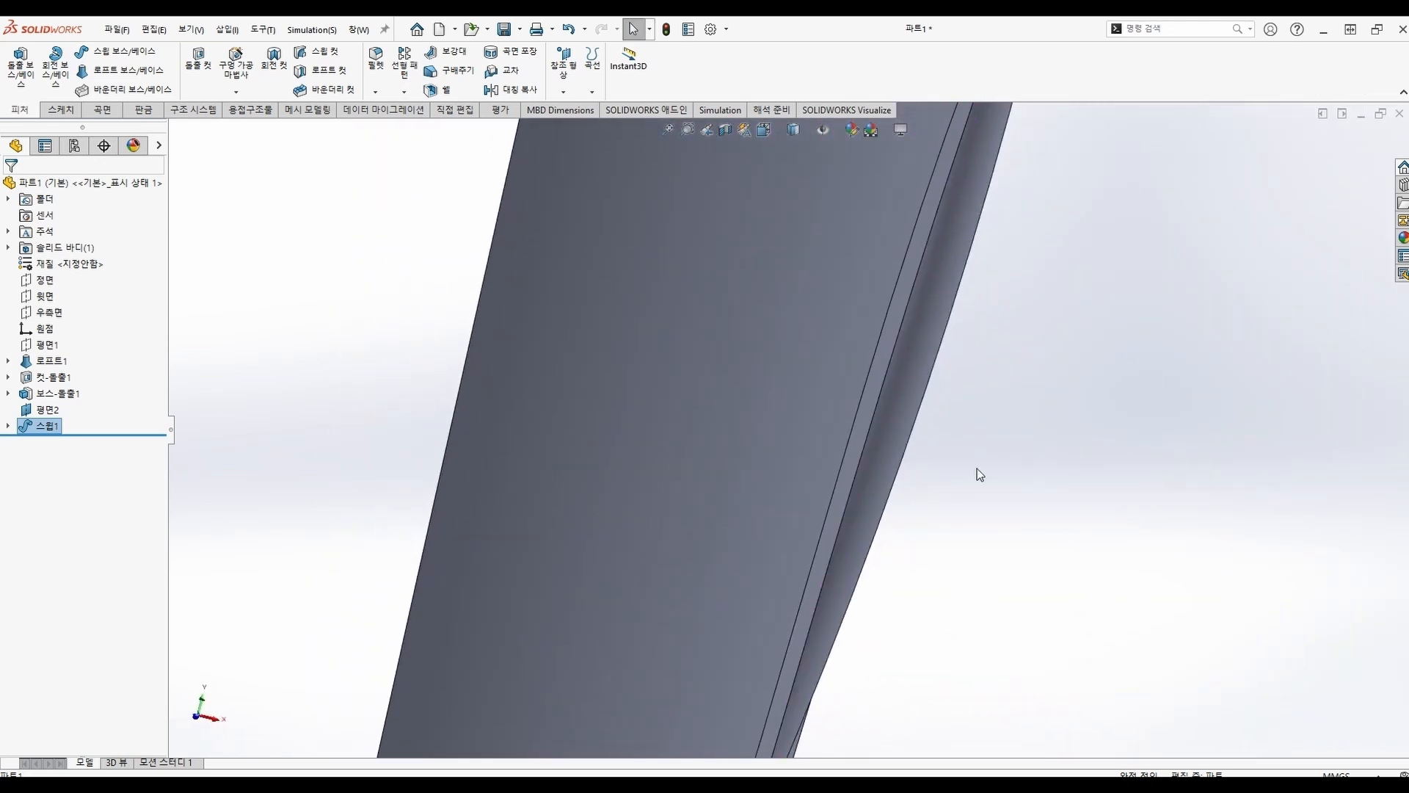
scroll(976, 468, up, 6)
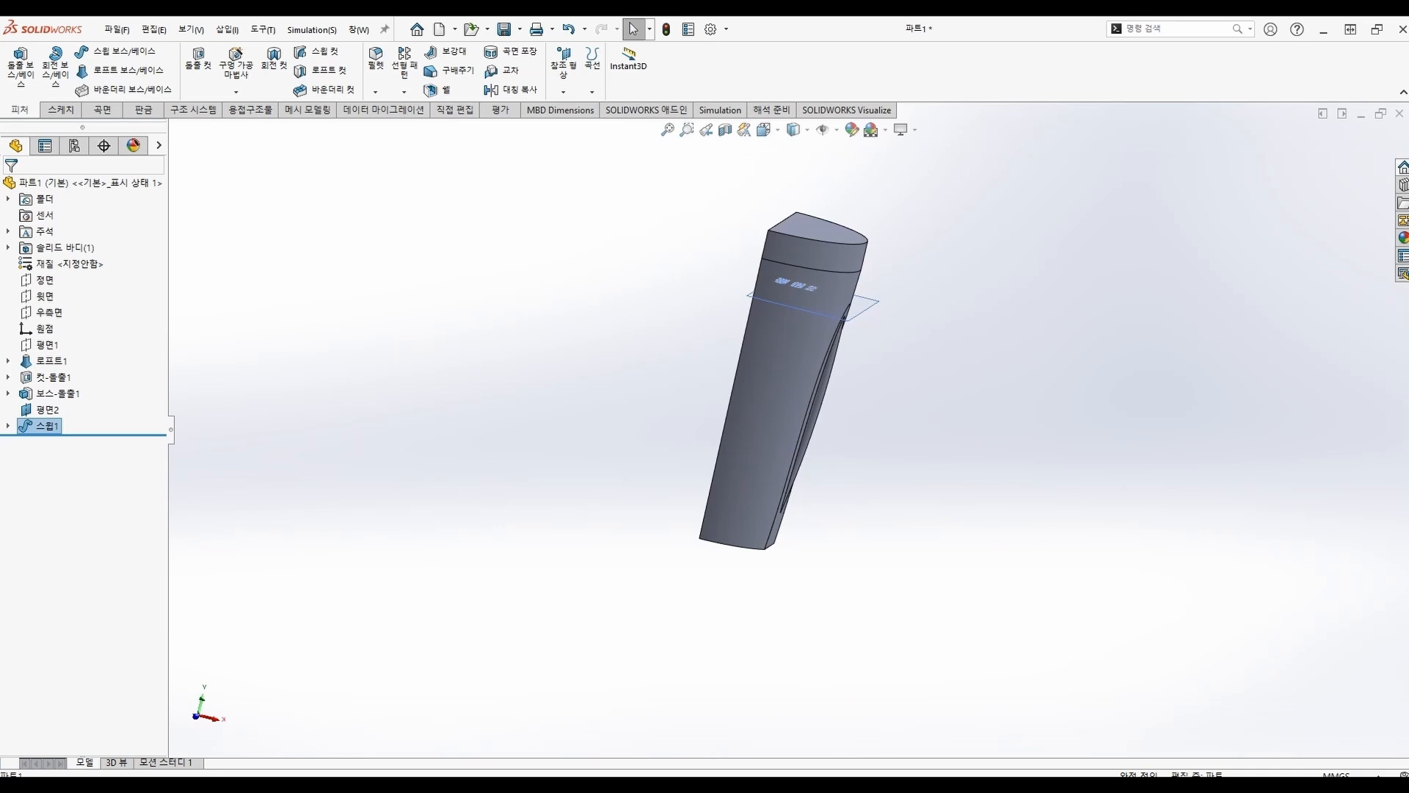
Create a reference plane offset 82.5 mm above the top plane
click(42, 296)
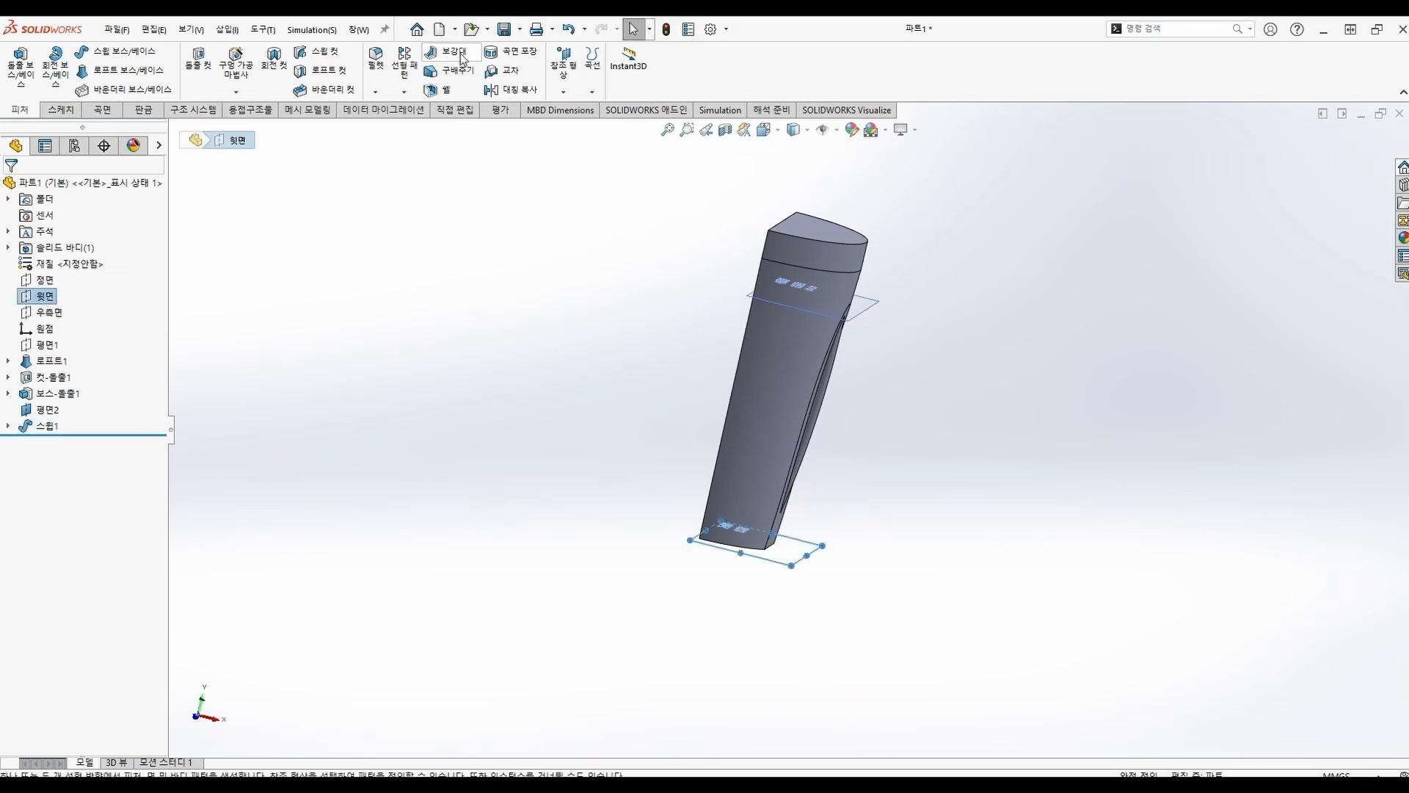
click(563, 91)
click(571, 112)
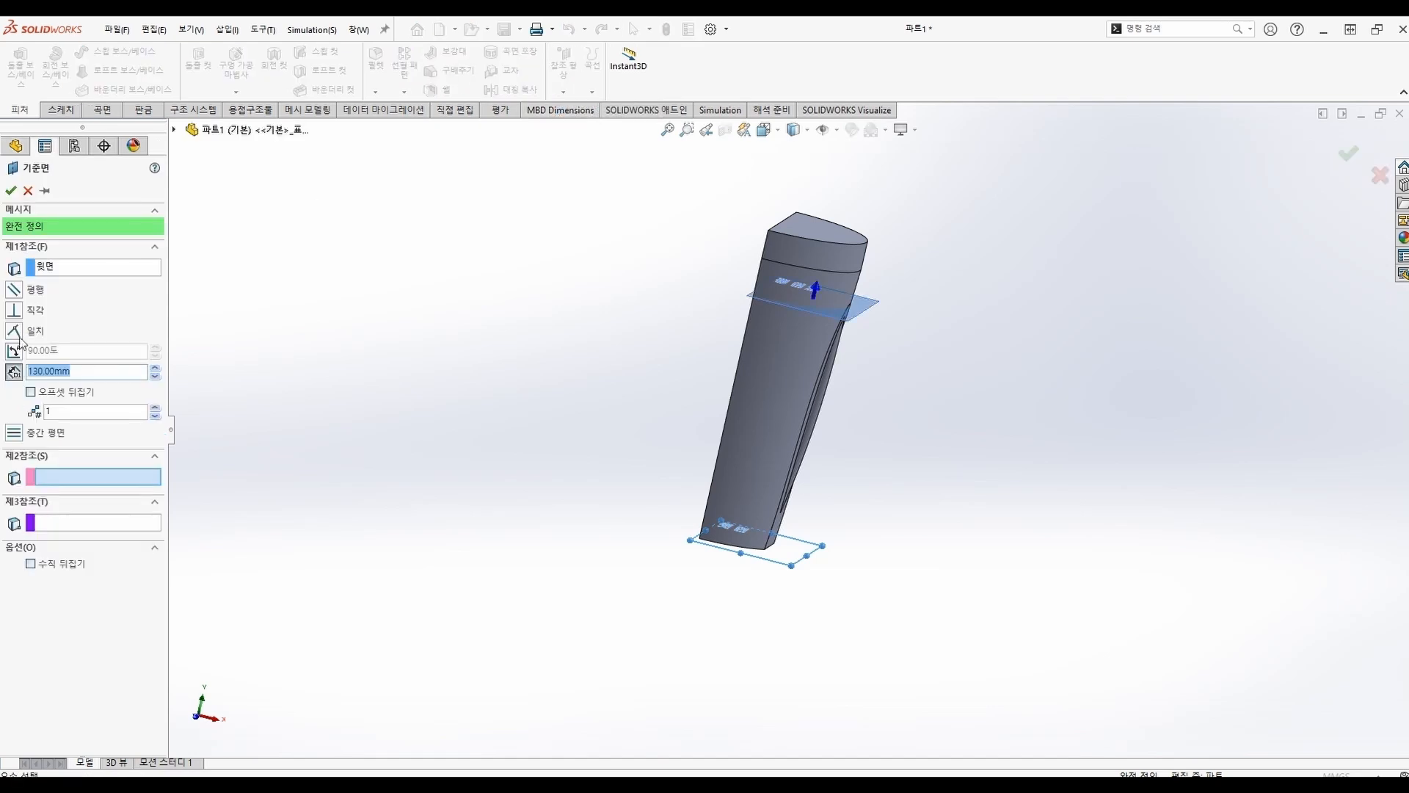
text(52.5)
key(Return)
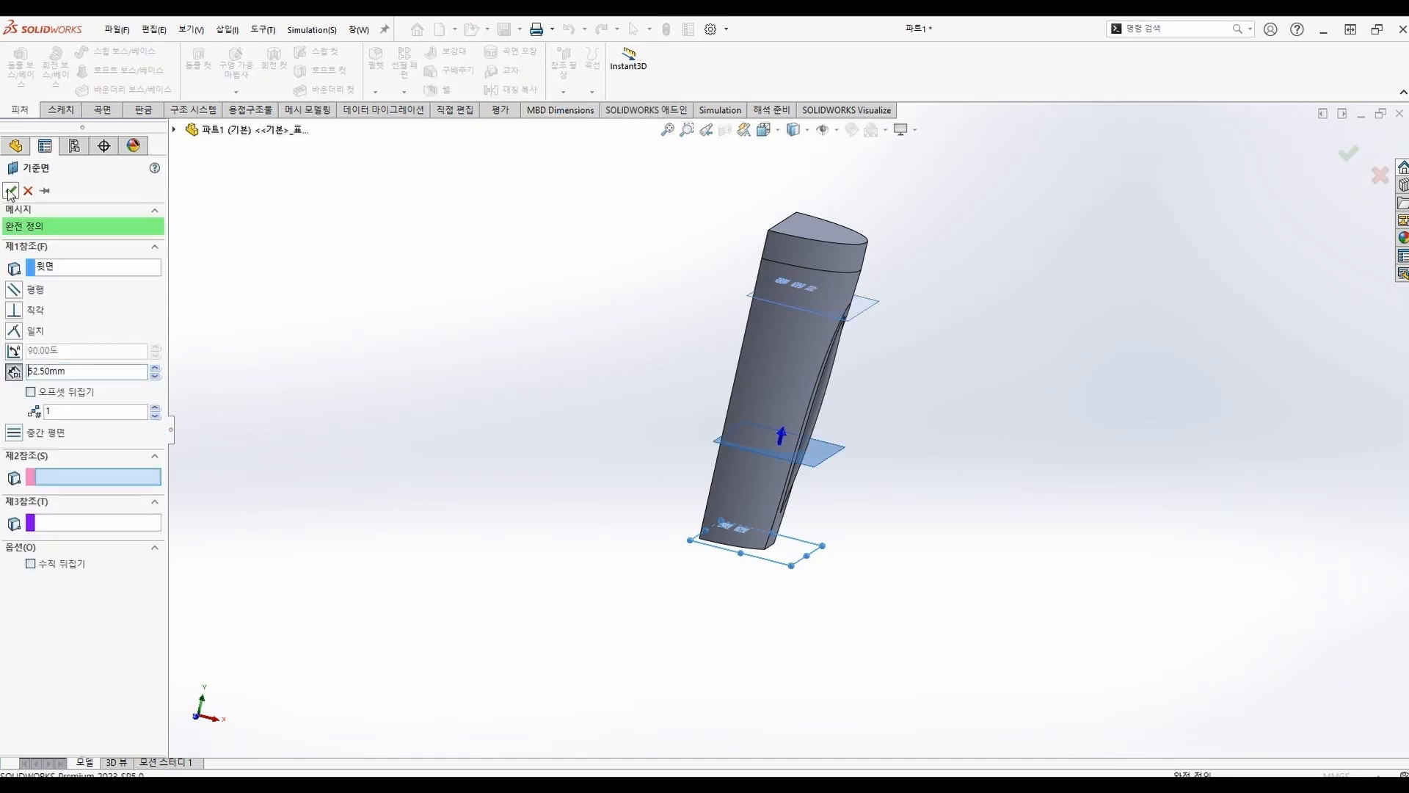
click(33, 371)
key(BackSpace)
text(8)
click(11, 190)
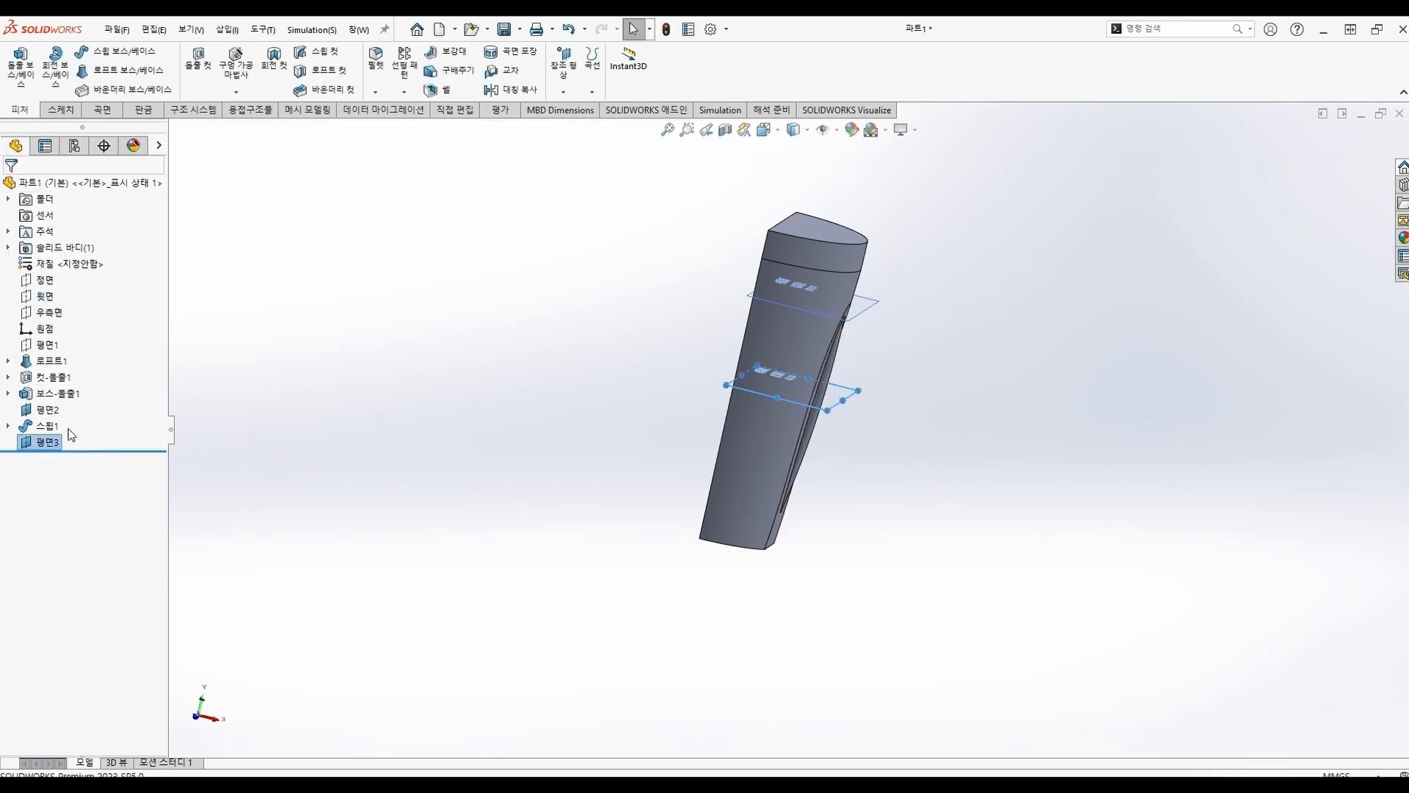
Sketch a vertical centerline on the front plane from above the body down to the origin and finish the sketch
click(50, 314)
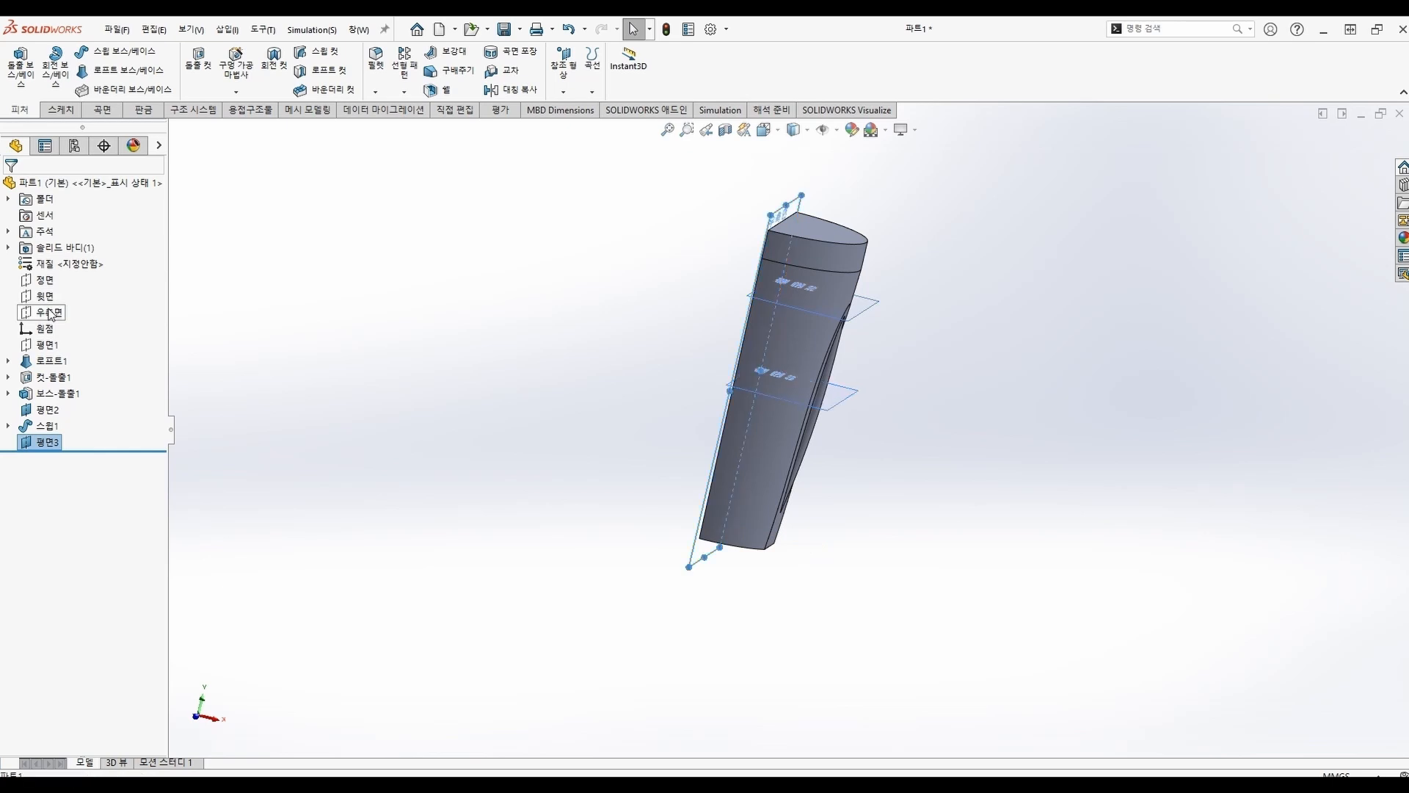
click(44, 279)
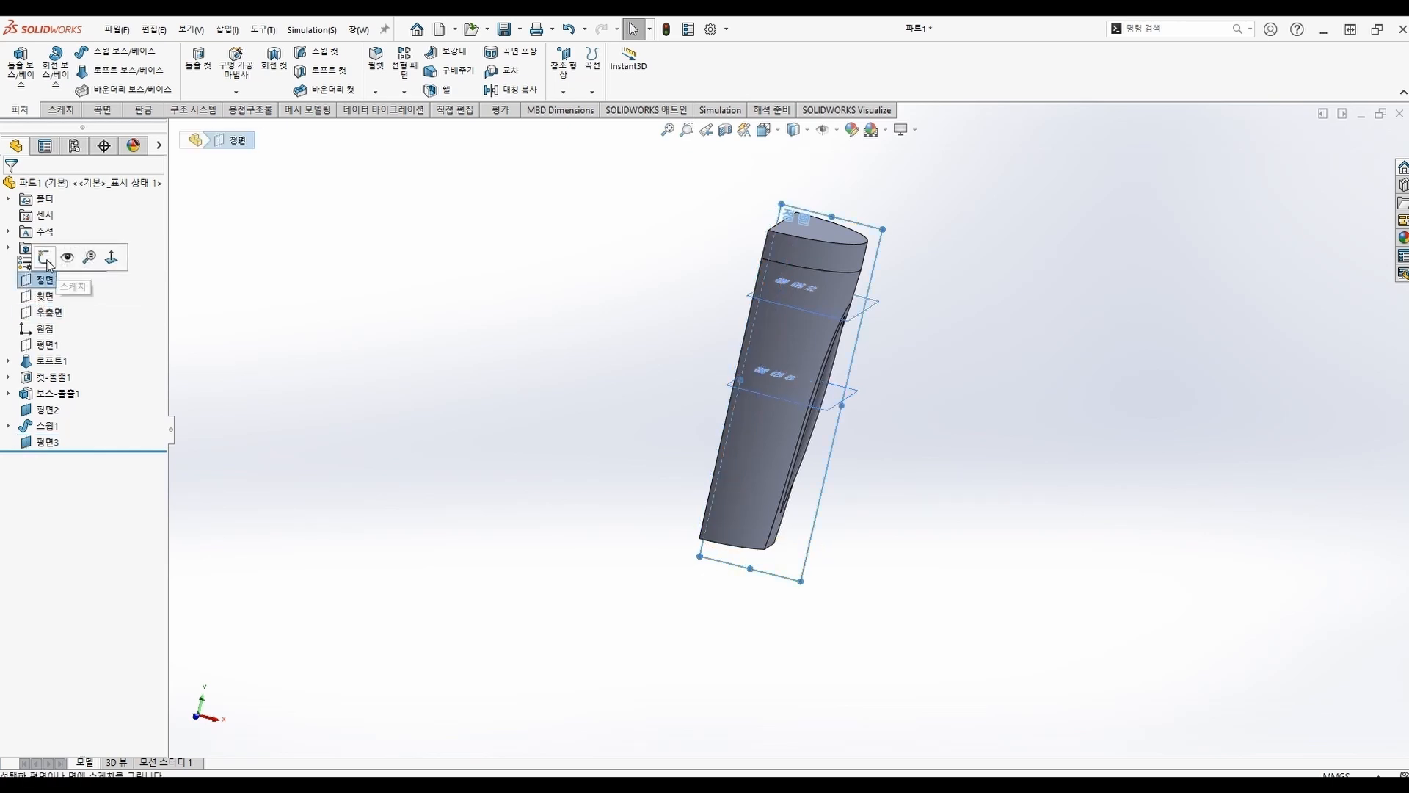
click(46, 258)
click(93, 52)
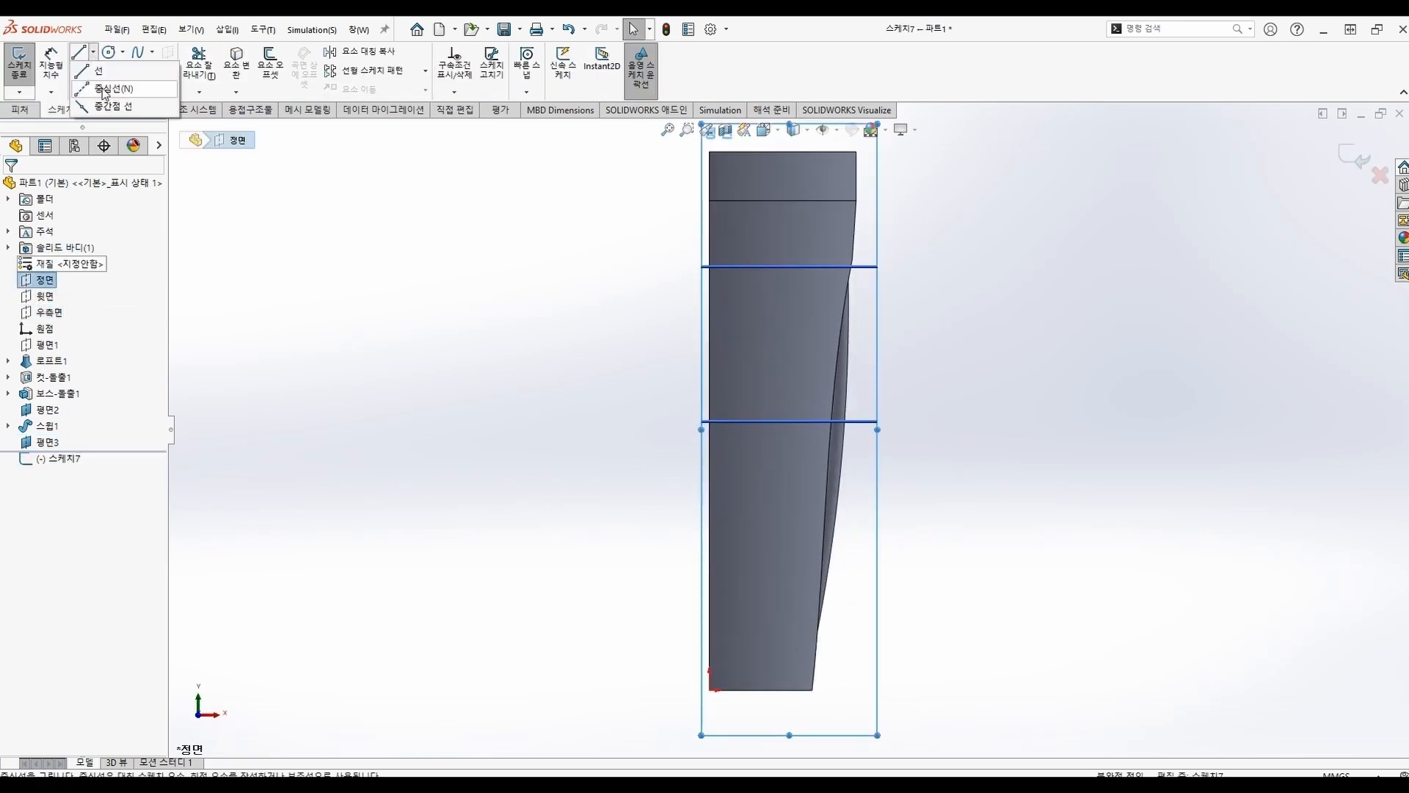
click(103, 88)
key(z)
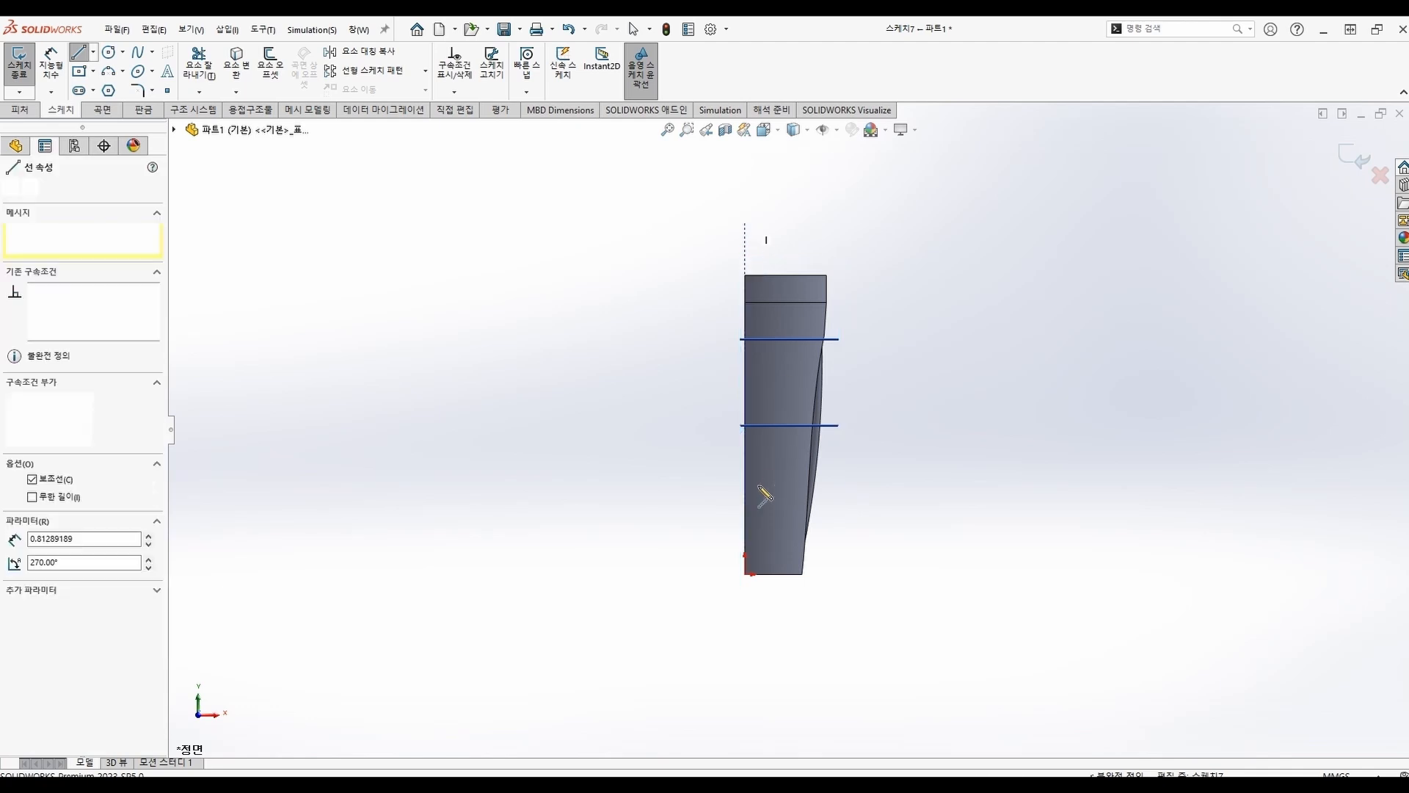
click(745, 575)
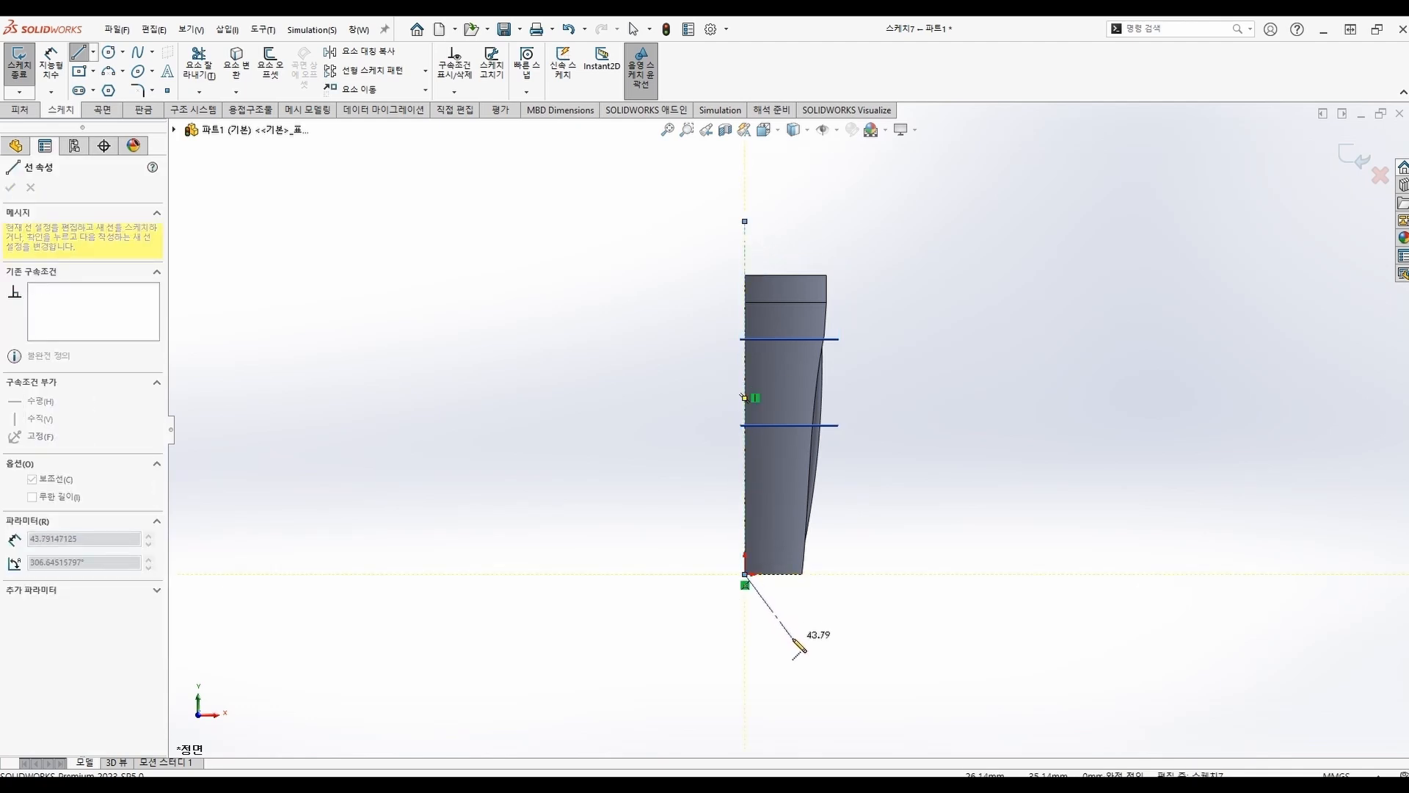
key(Escape)
key(Escape)
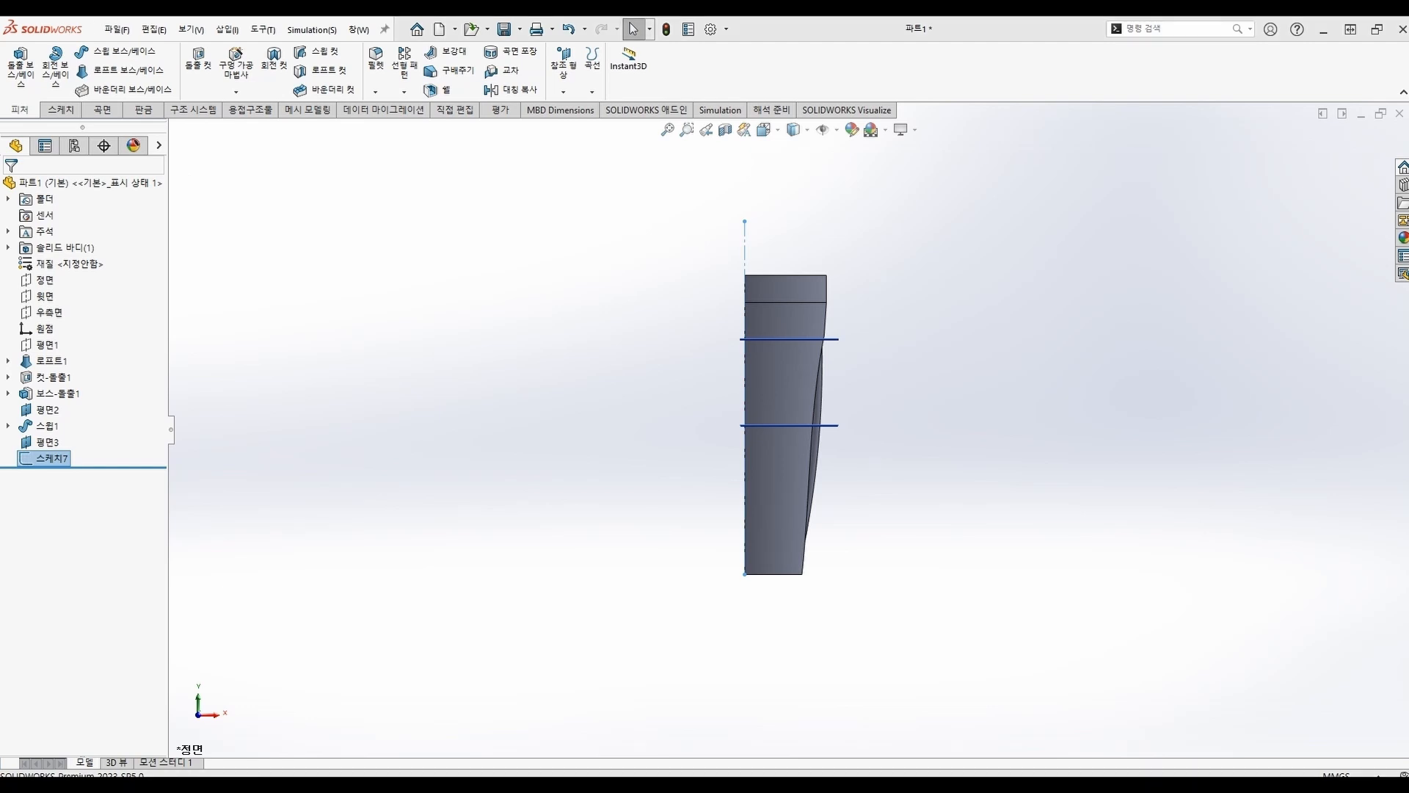
Set up a circular pattern about the sketched centerline with 7° instance spacing and 3 instances
click(408, 94)
click(438, 131)
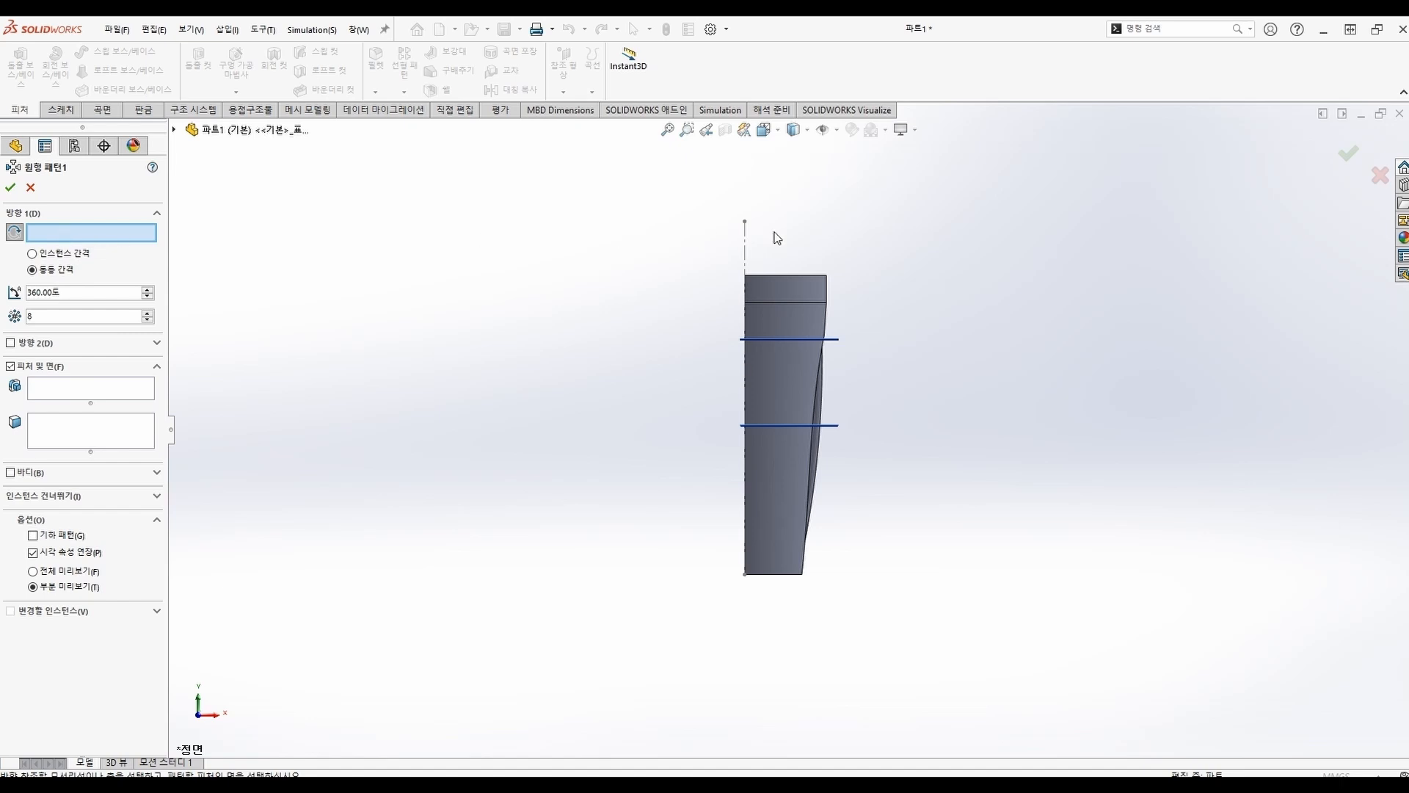
click(745, 242)
middle_drag(667, 349, 255, 347)
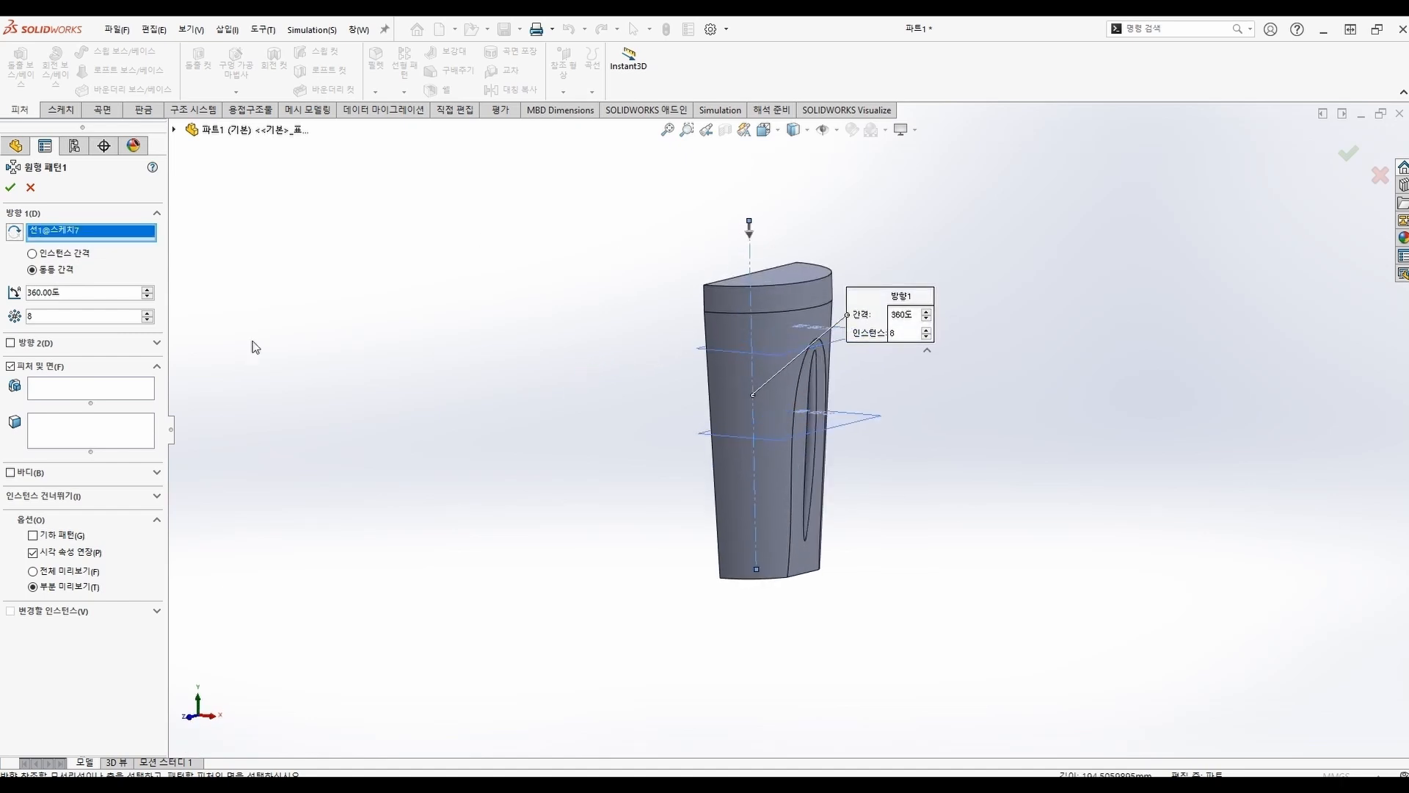
click(62, 254)
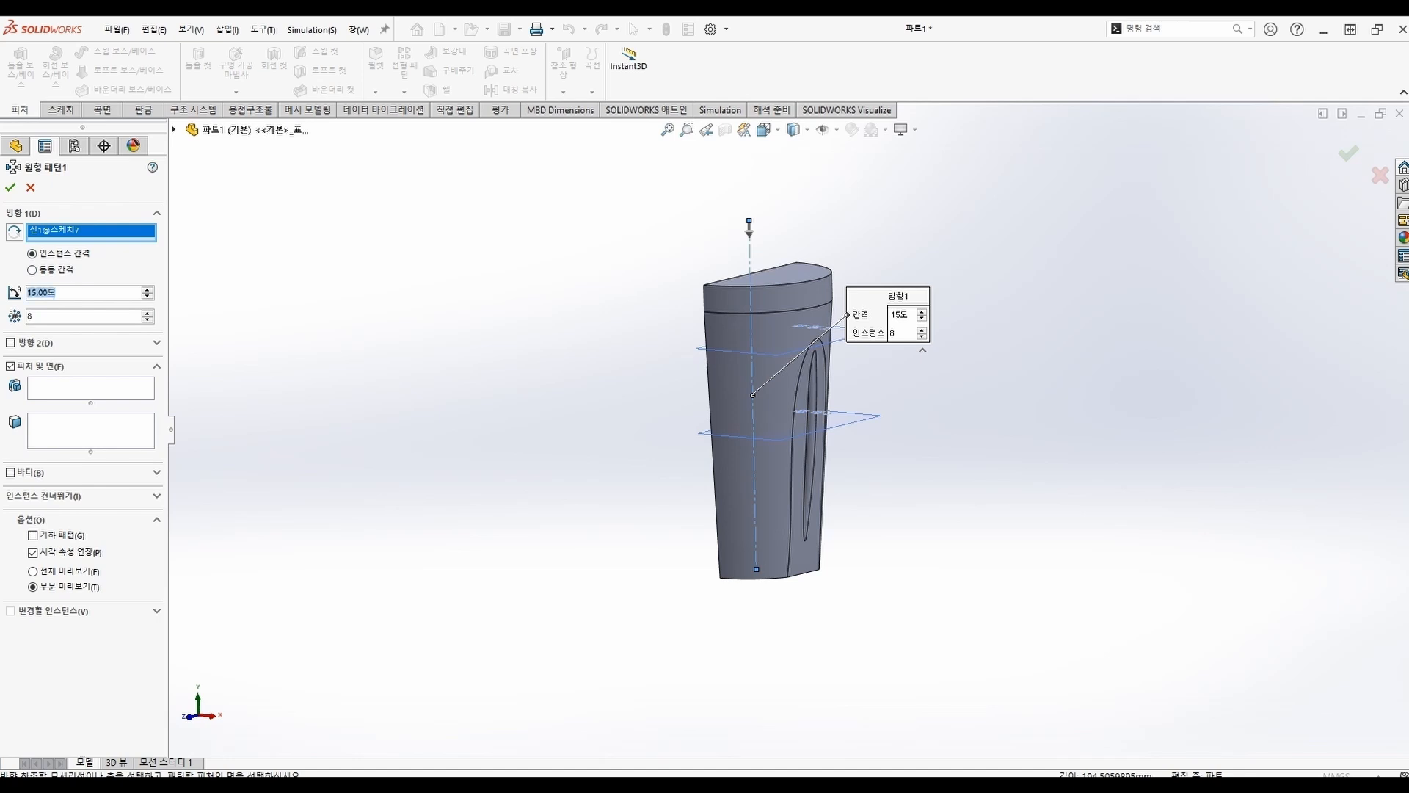
text(7)
key(Return)
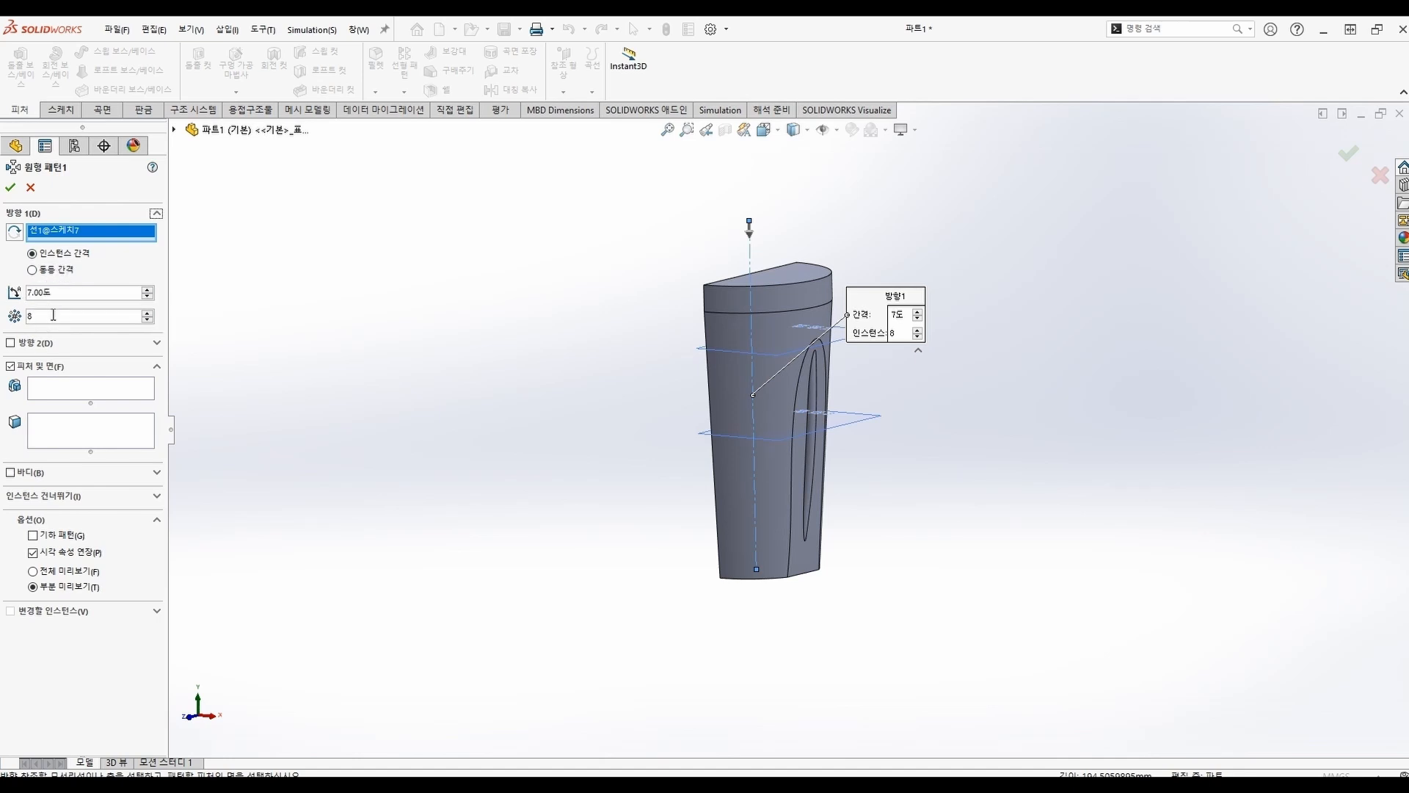
double_click(54, 316)
Choose the swept rib as the feature to pattern, enable geometry pattern and create the circular pattern
click(53, 391)
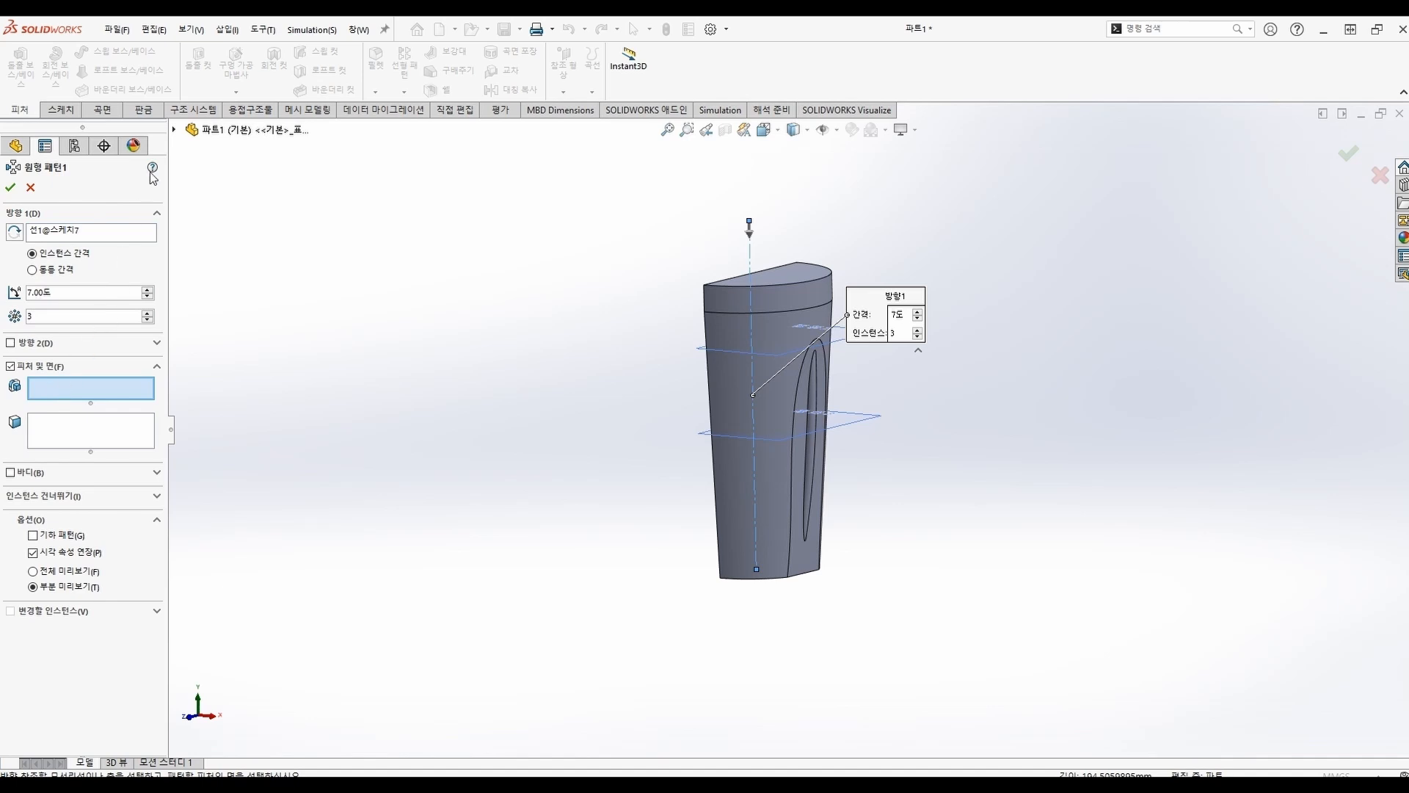
click(175, 130)
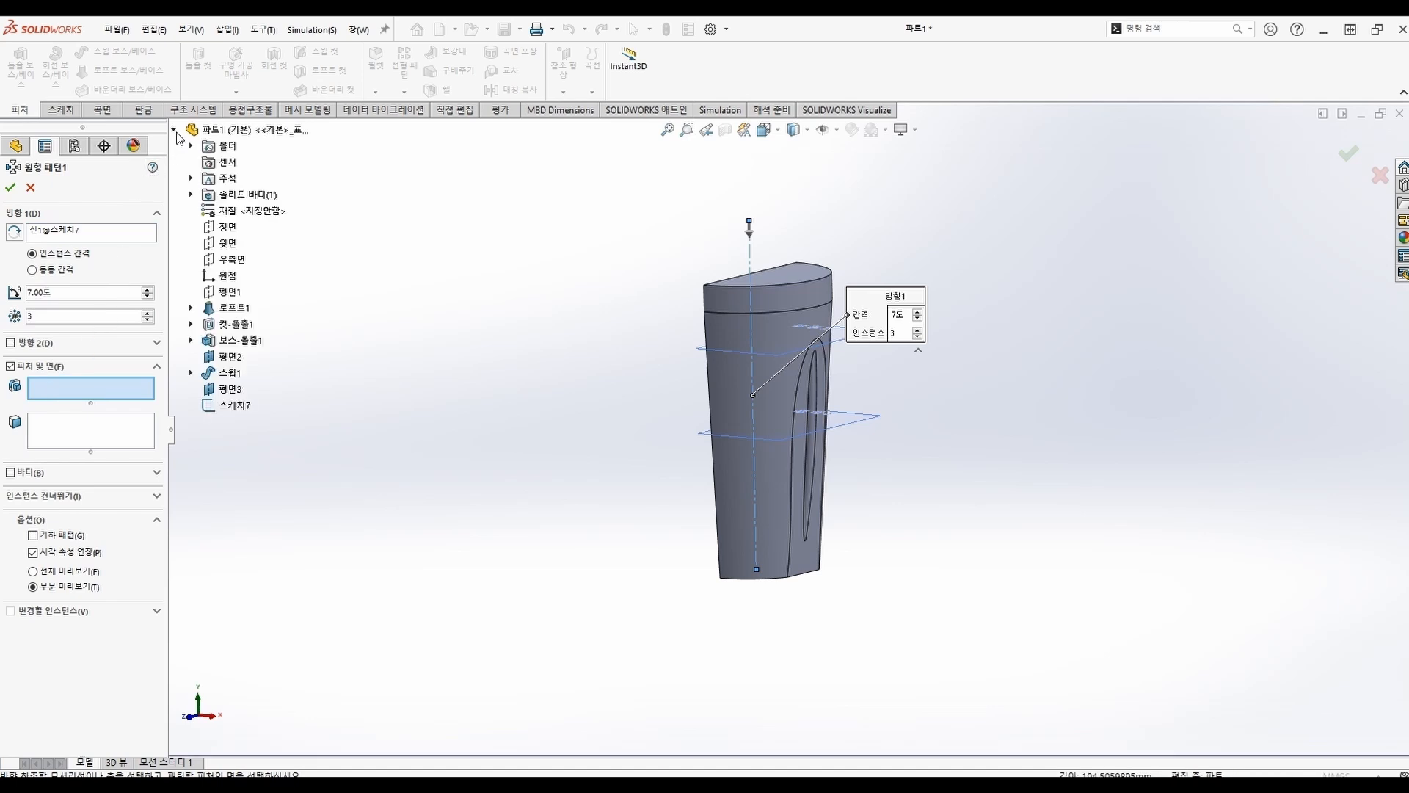
click(232, 374)
middle_drag(546, 439, 796, 440)
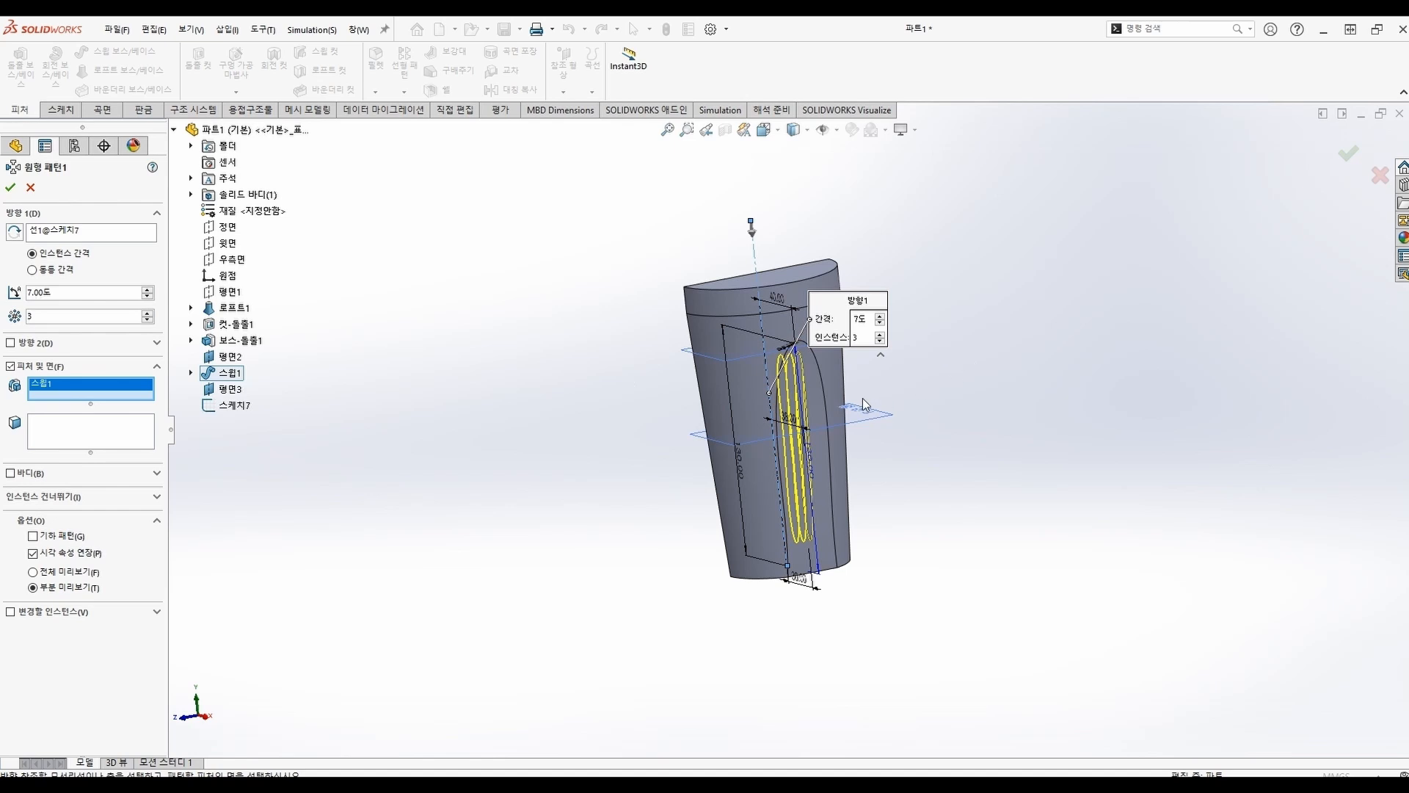
scroll(864, 400, down, 5)
mouse_move(774, 473)
middle_down()
mouse_move(739, 466)
mouse_move(756, 467)
middle_up()
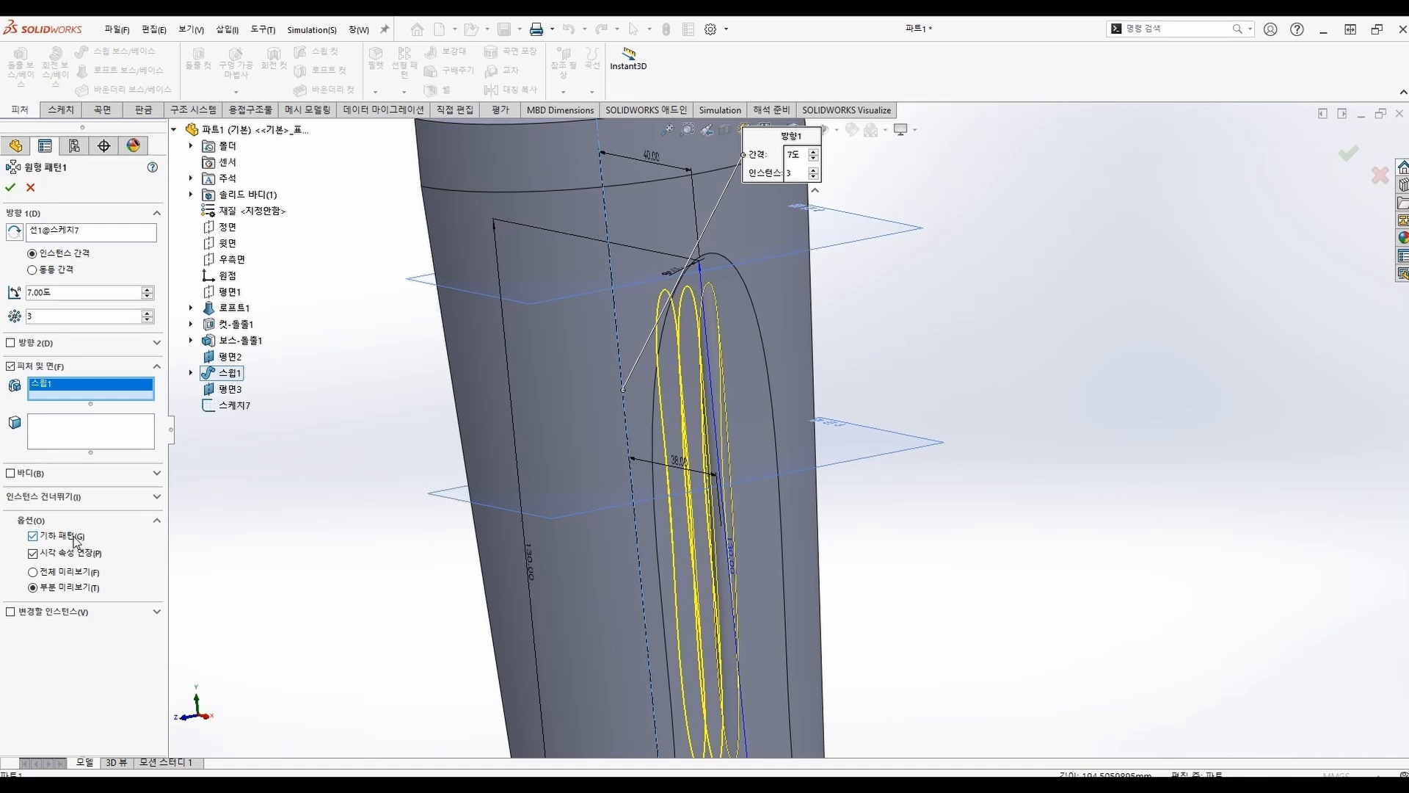
click(8, 186)
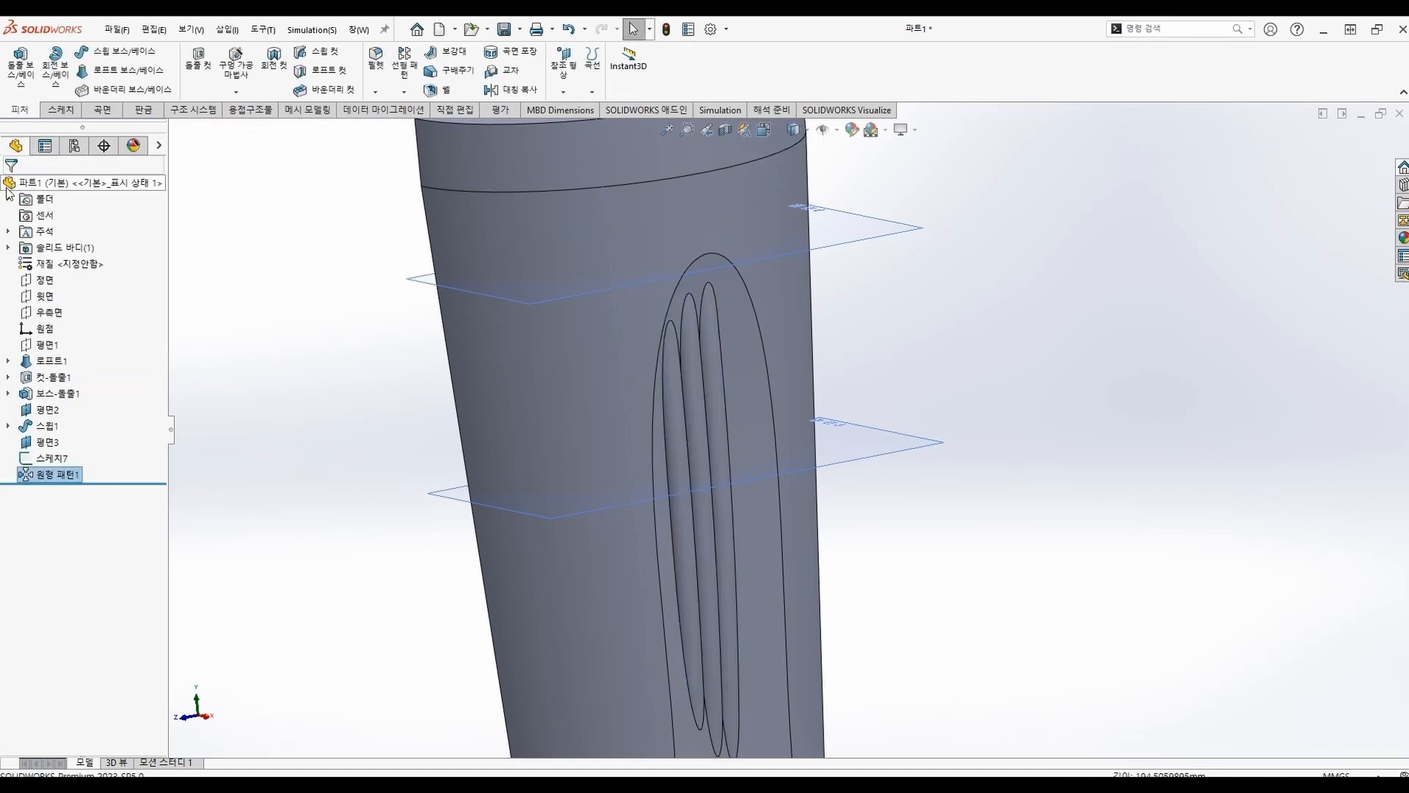
Start a mirror feature with the front plane as the mirror plane
scroll(472, 368, up, 2)
mouse_move(640, 415)
middle_down()
mouse_move(541, 406)
mouse_move(638, 427)
middle_up()
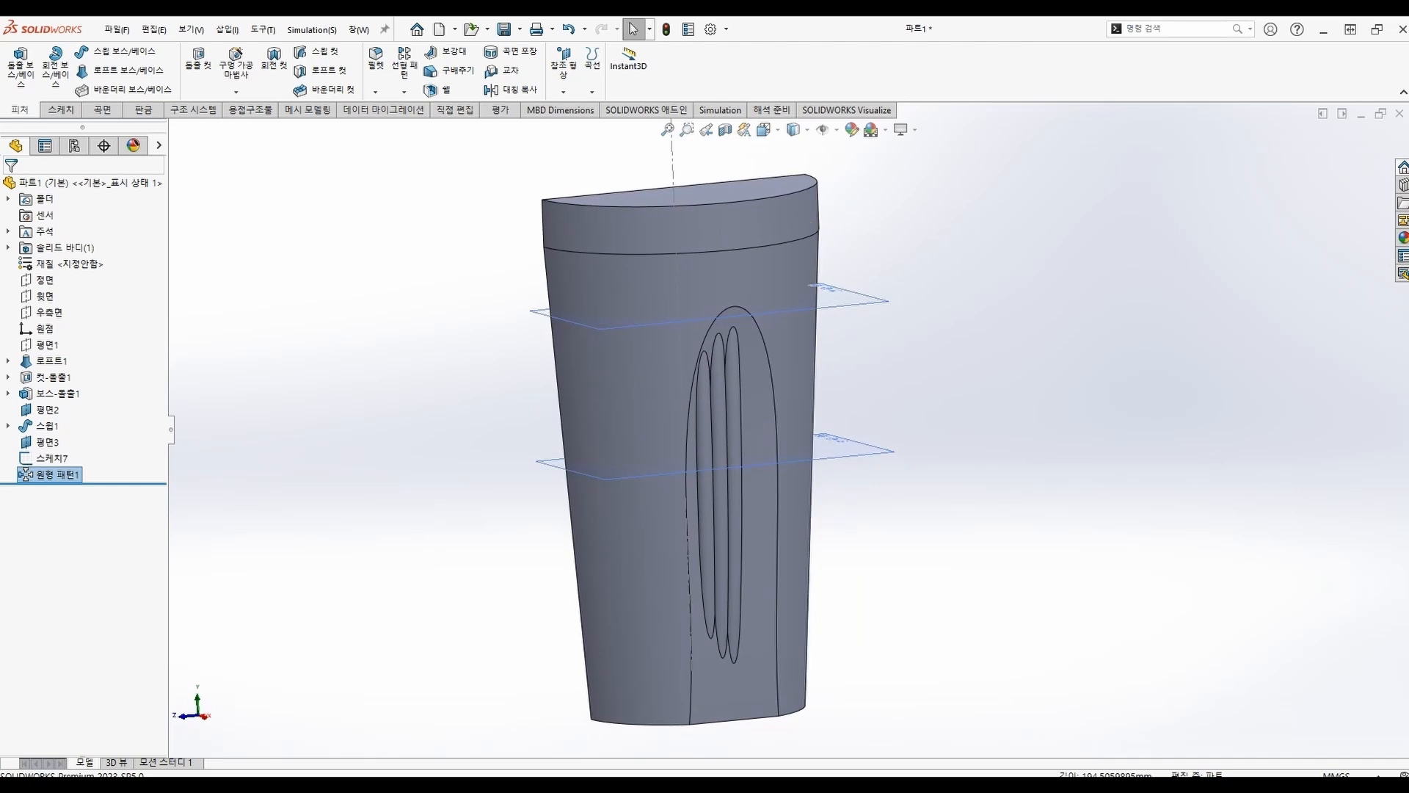
click(307, 292)
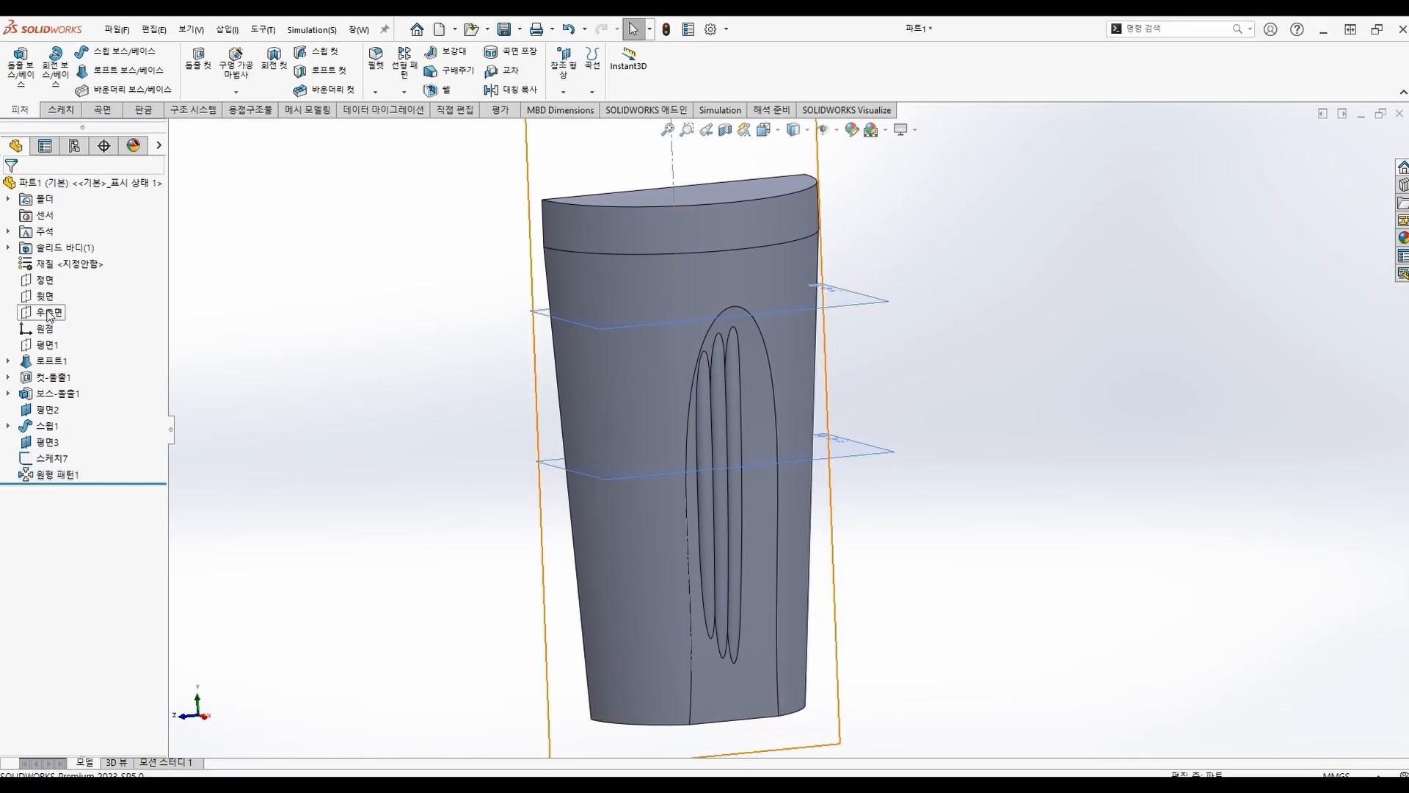
click(44, 279)
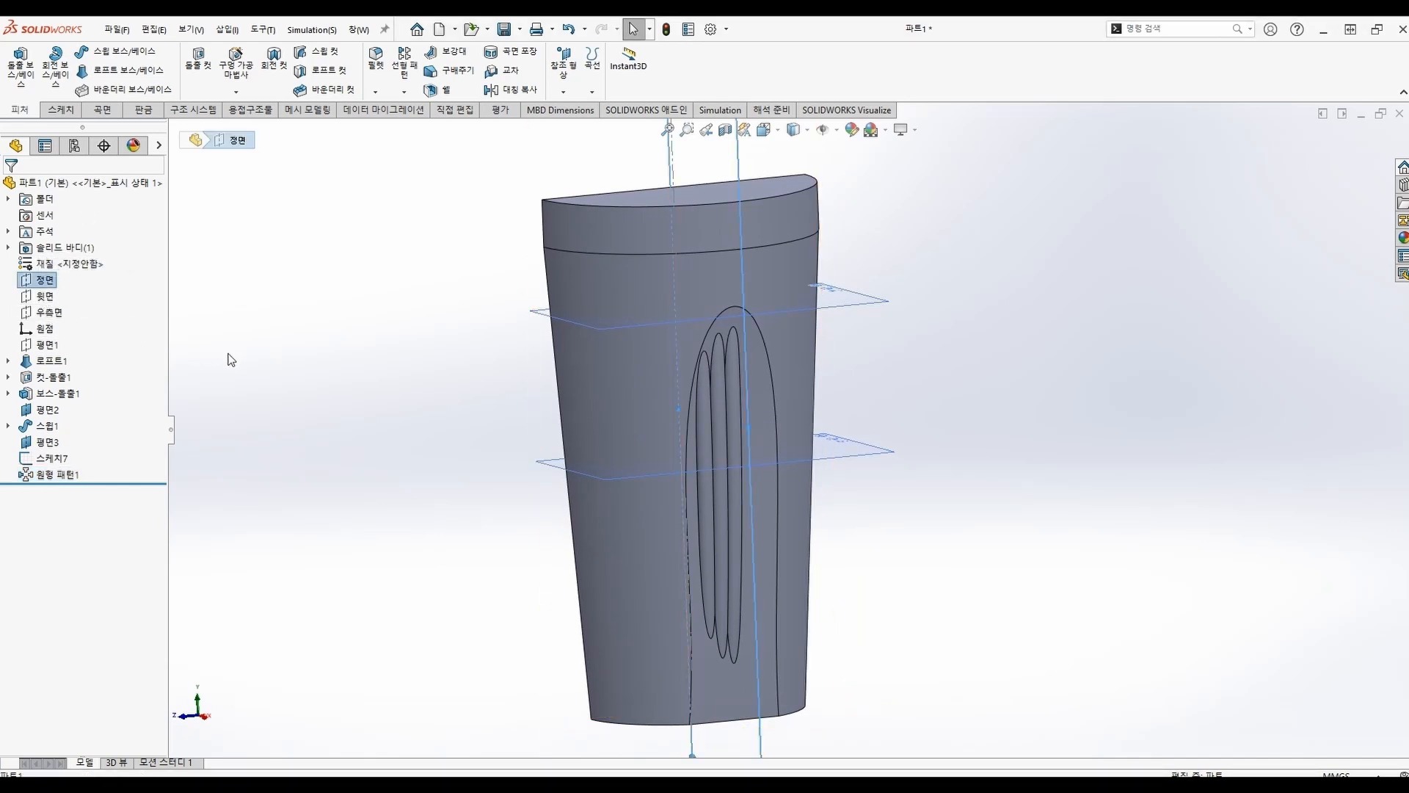
middle_drag(231, 359, 202, 343)
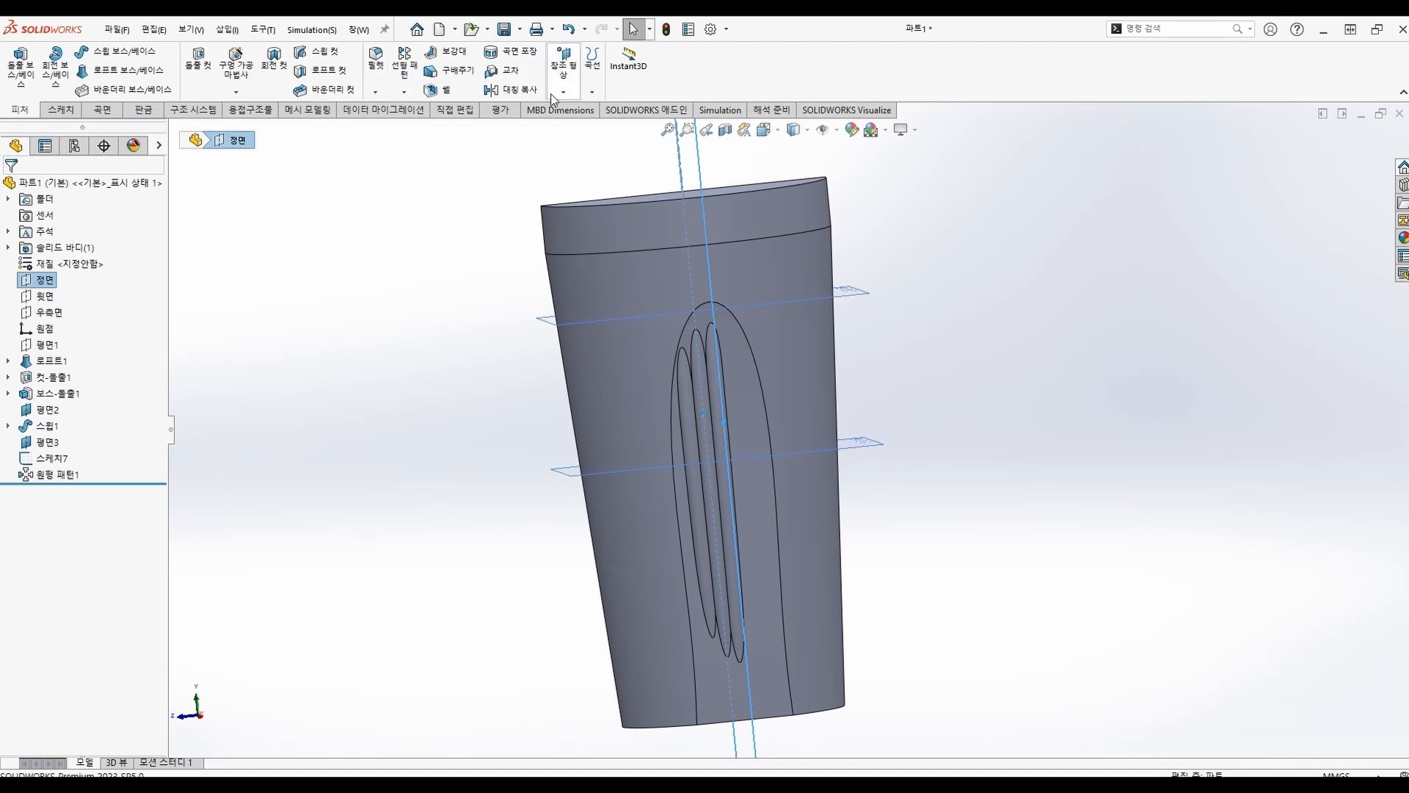
click(511, 90)
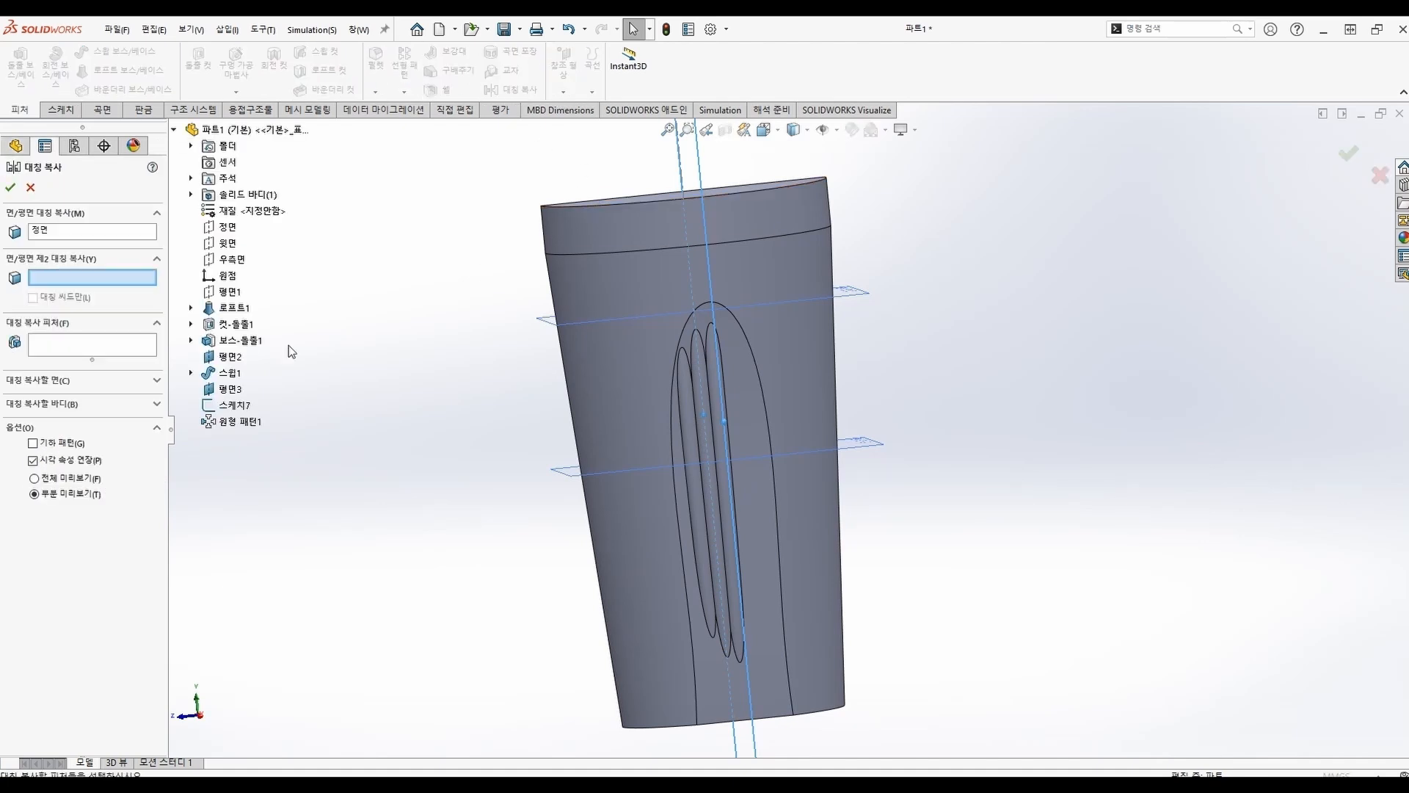
Try to mirror the circular rib pattern as a feature, both without and with the geometry pattern option
click(107, 342)
click(240, 422)
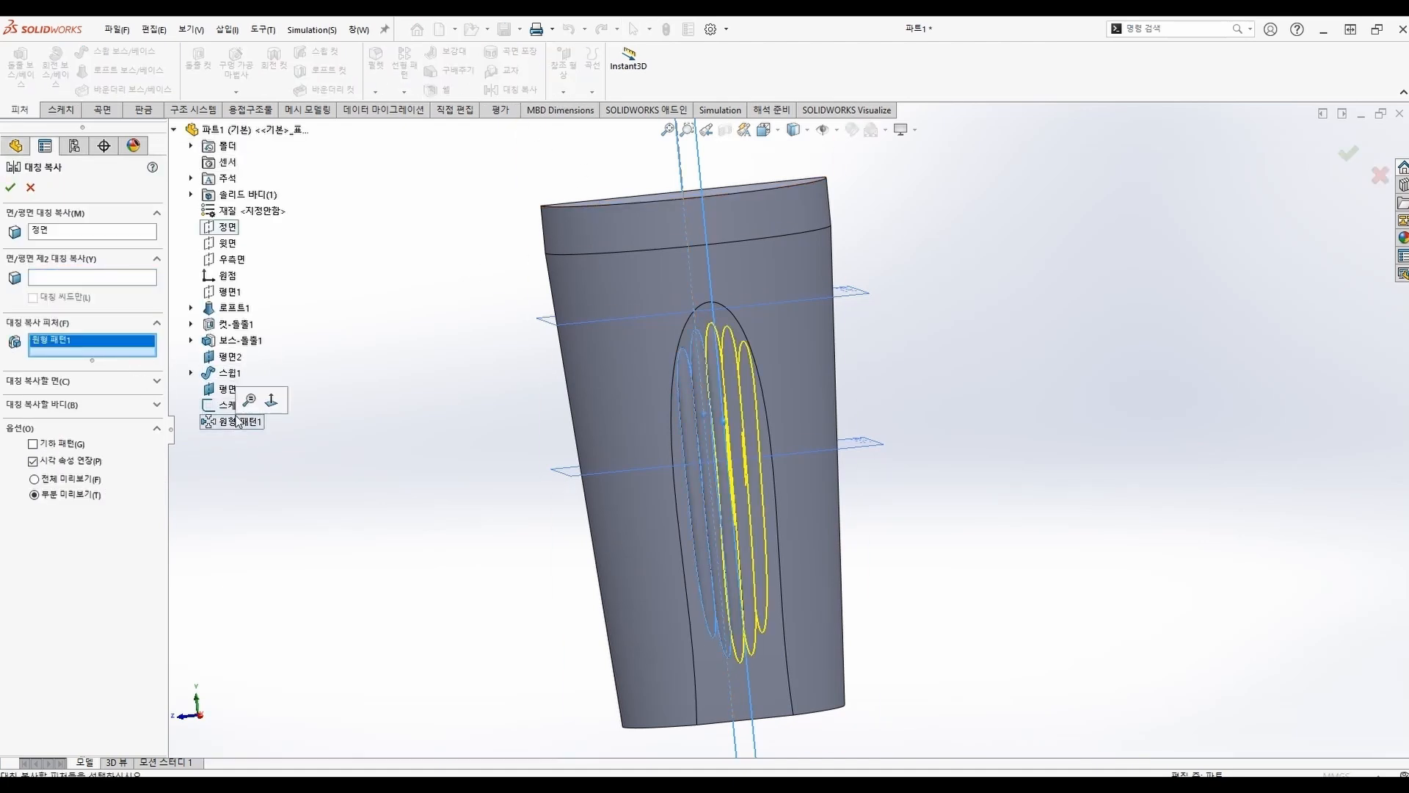
click(13, 189)
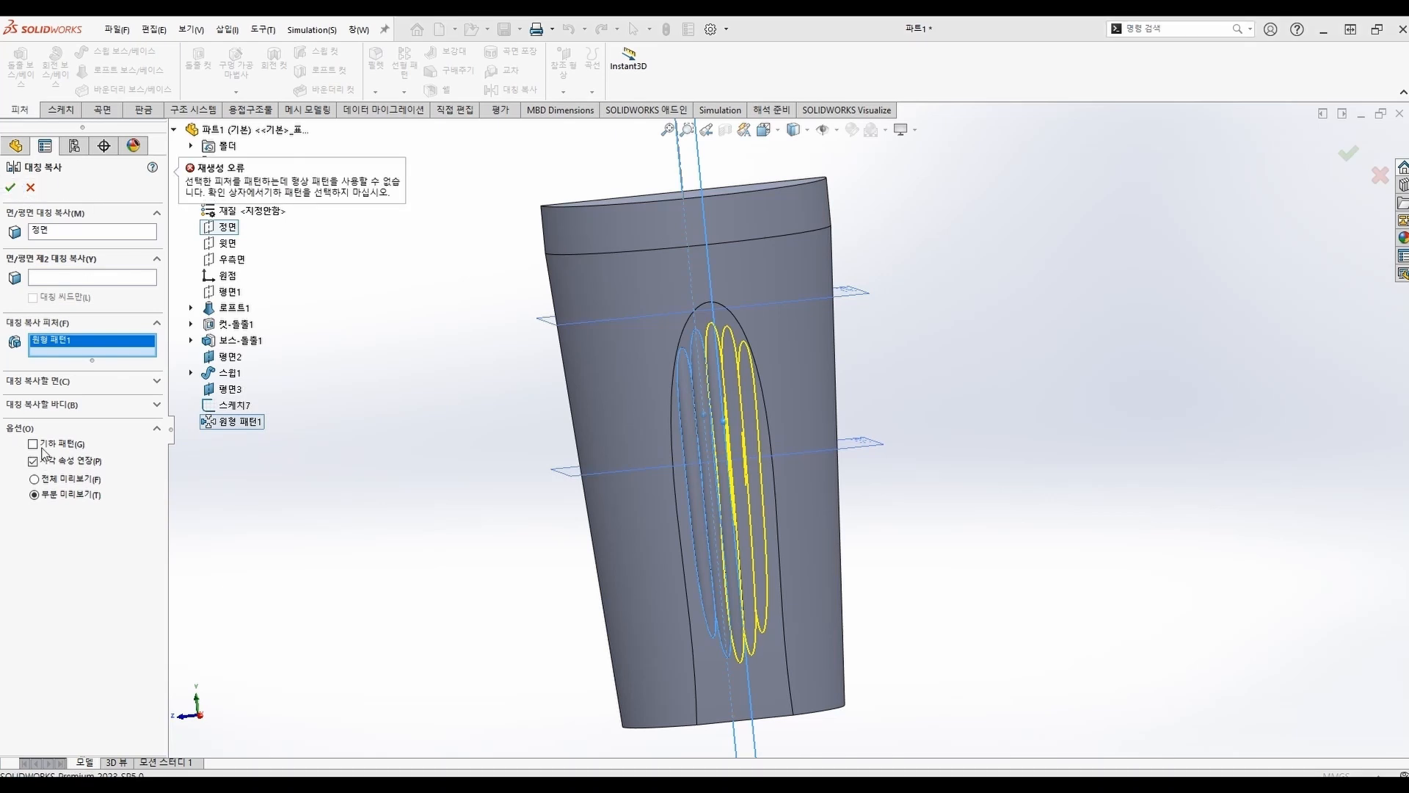
click(33, 444)
click(10, 188)
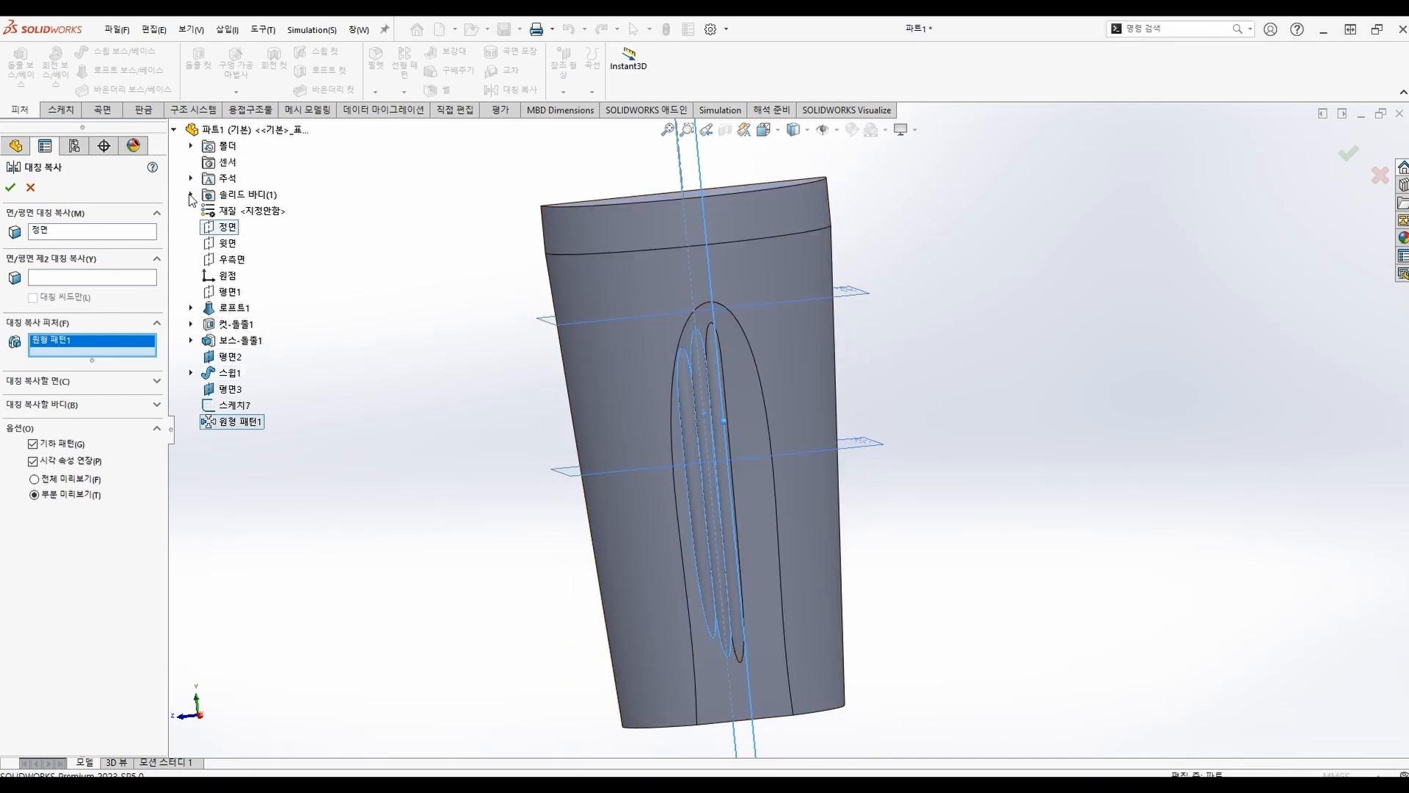
Mirror the whole solid body about the front plane with merge solids enabled
click(157, 405)
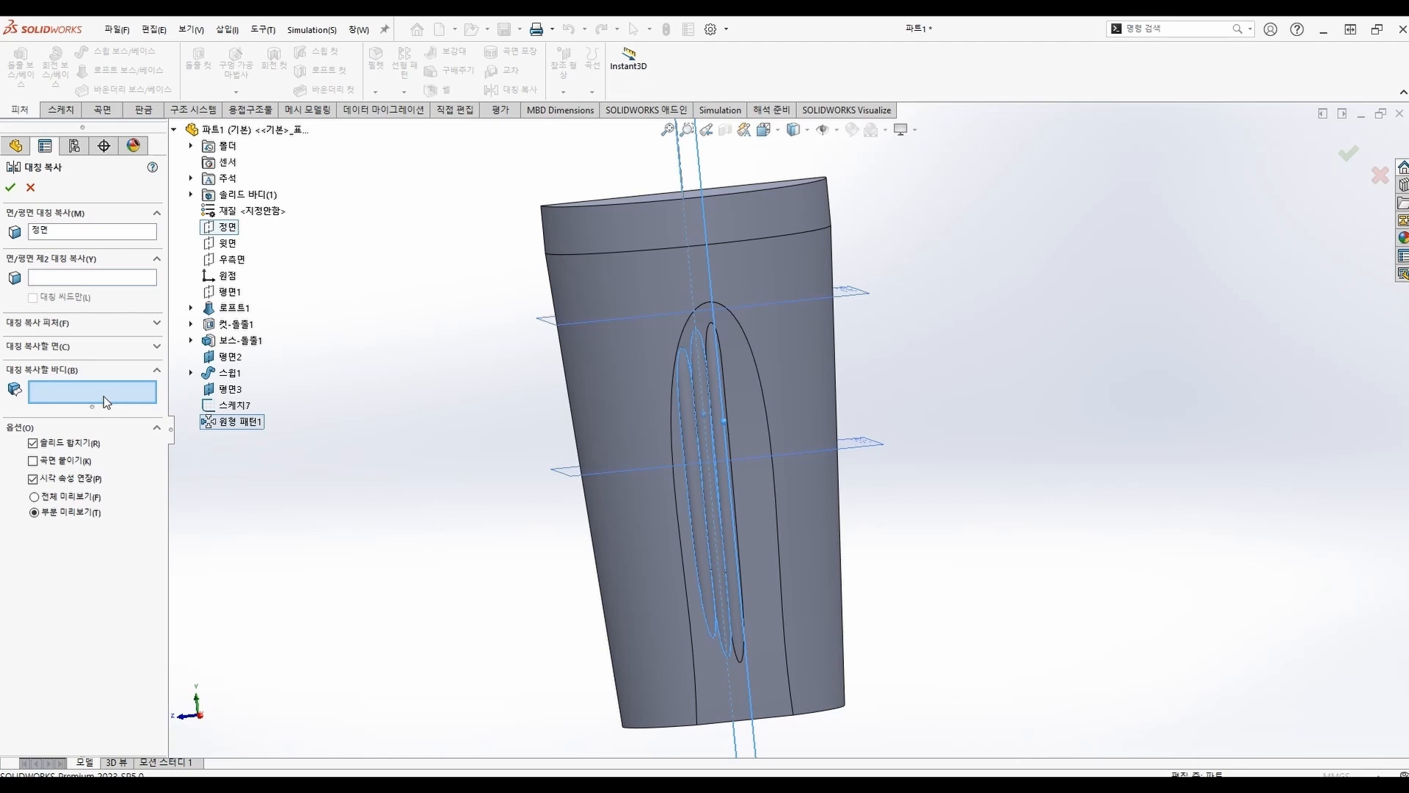
click(191, 195)
click(250, 211)
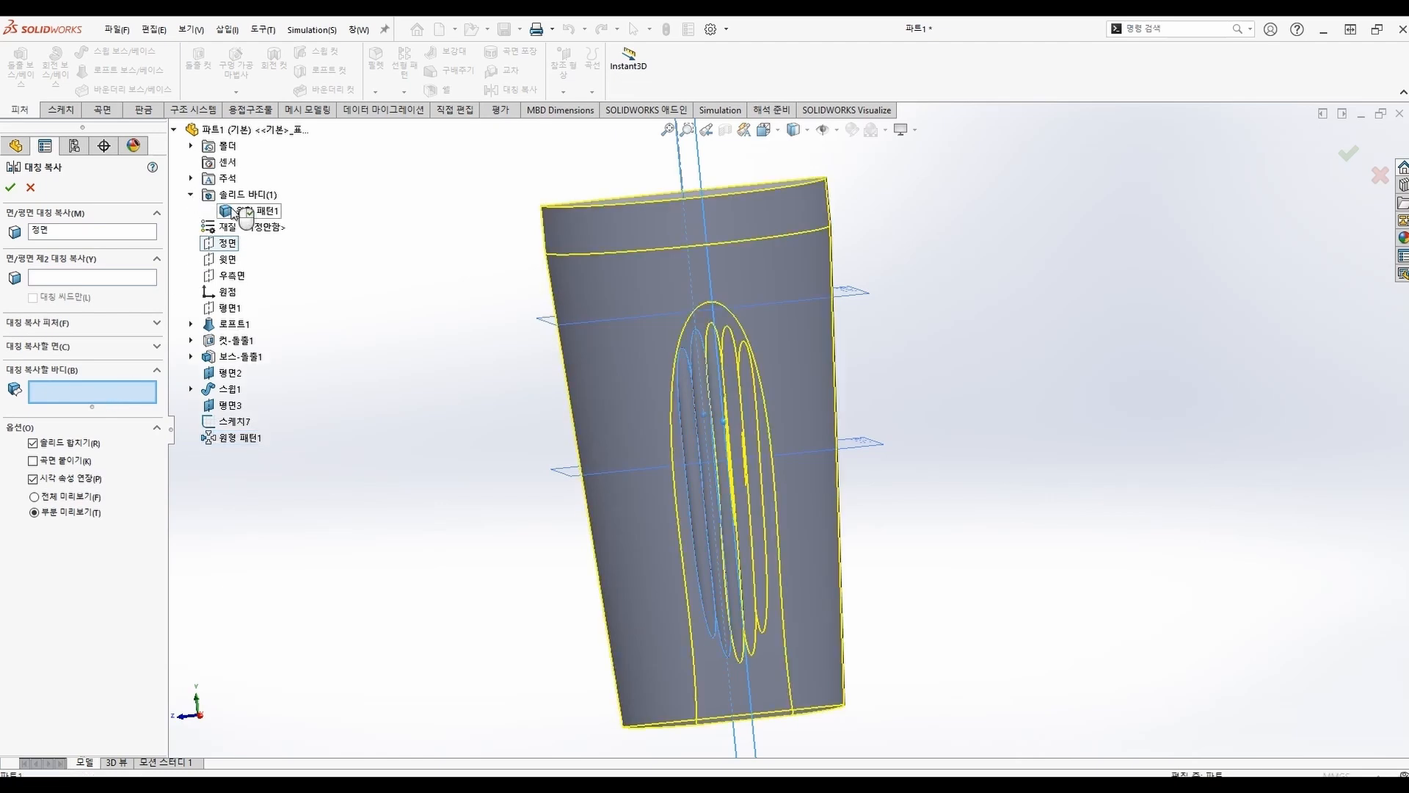
click(13, 188)
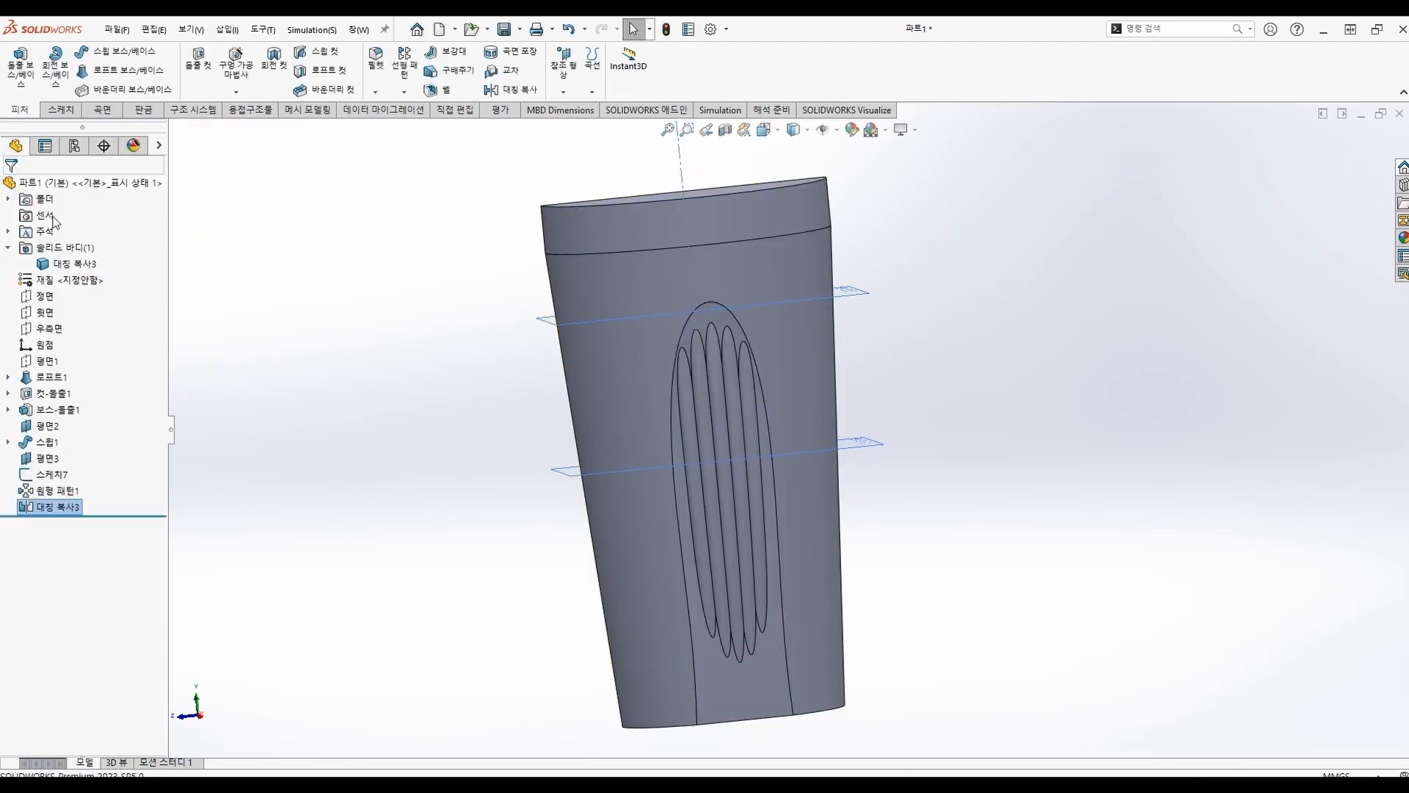
Sketch on the body's bottom end face and offset its two arc edges and short straight edge inward by 1 mm
middle_drag(592, 497, 683, 558)
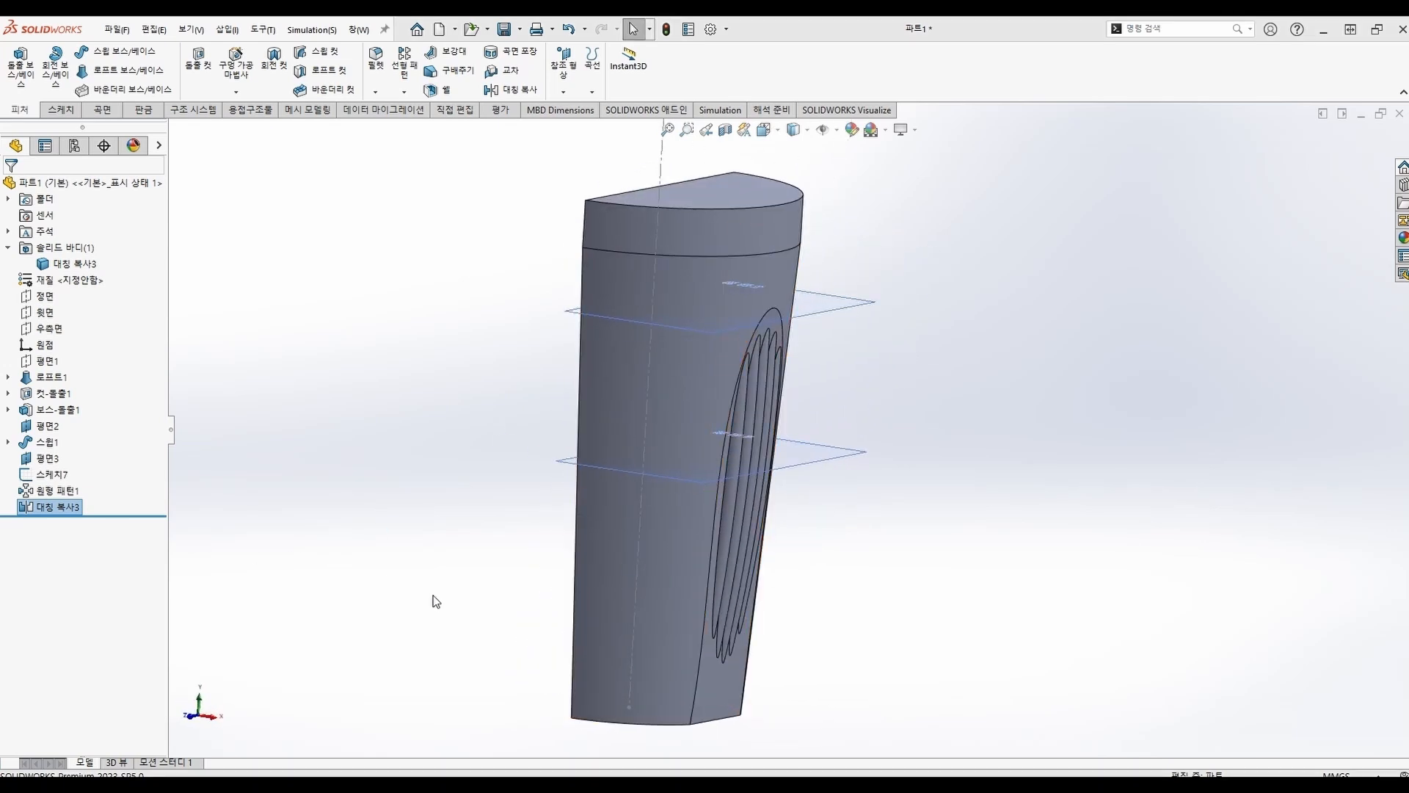
mouse_move(436, 601)
middle_down()
mouse_move(463, 450)
mouse_move(698, 677)
middle_up()
click(697, 676)
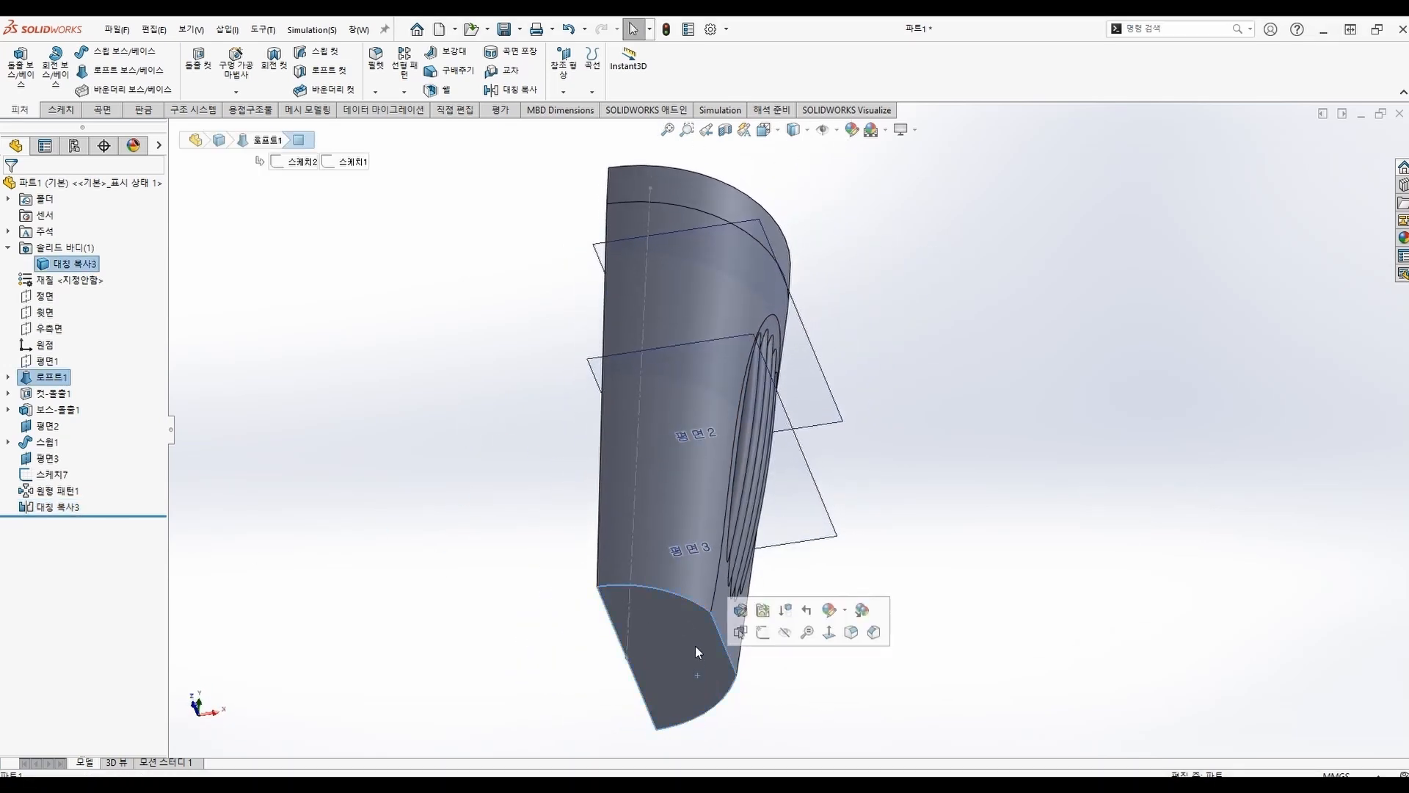
click(774, 640)
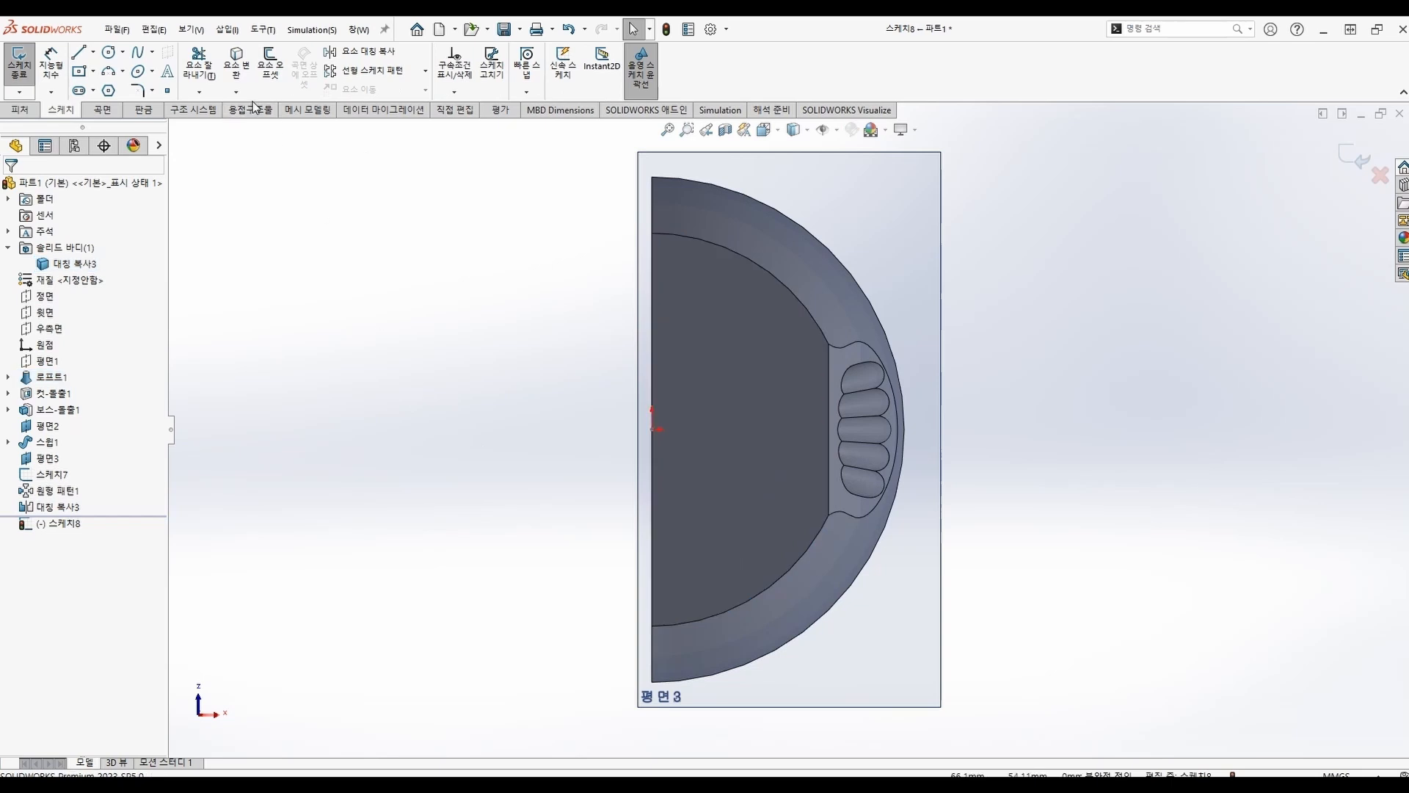
click(270, 64)
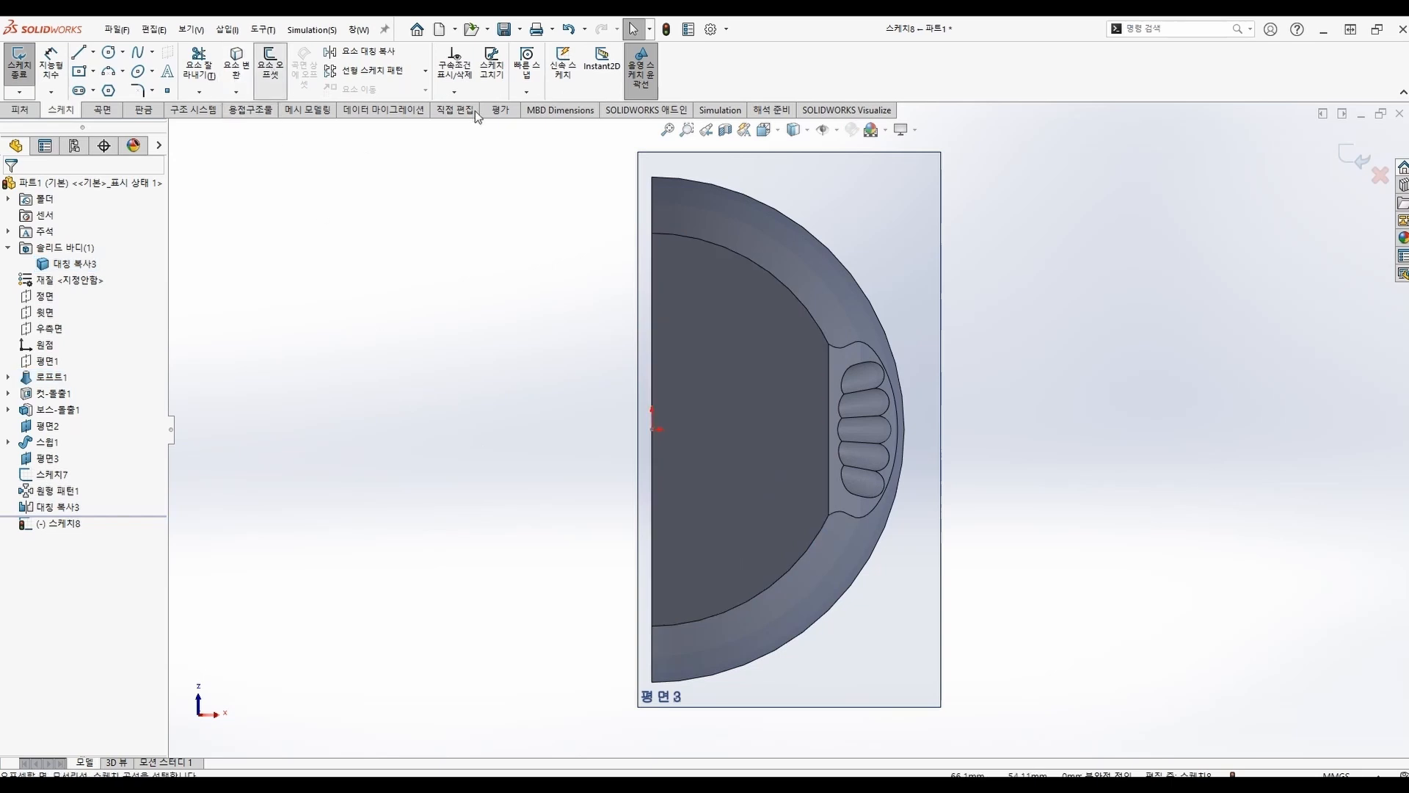
click(760, 266)
click(831, 419)
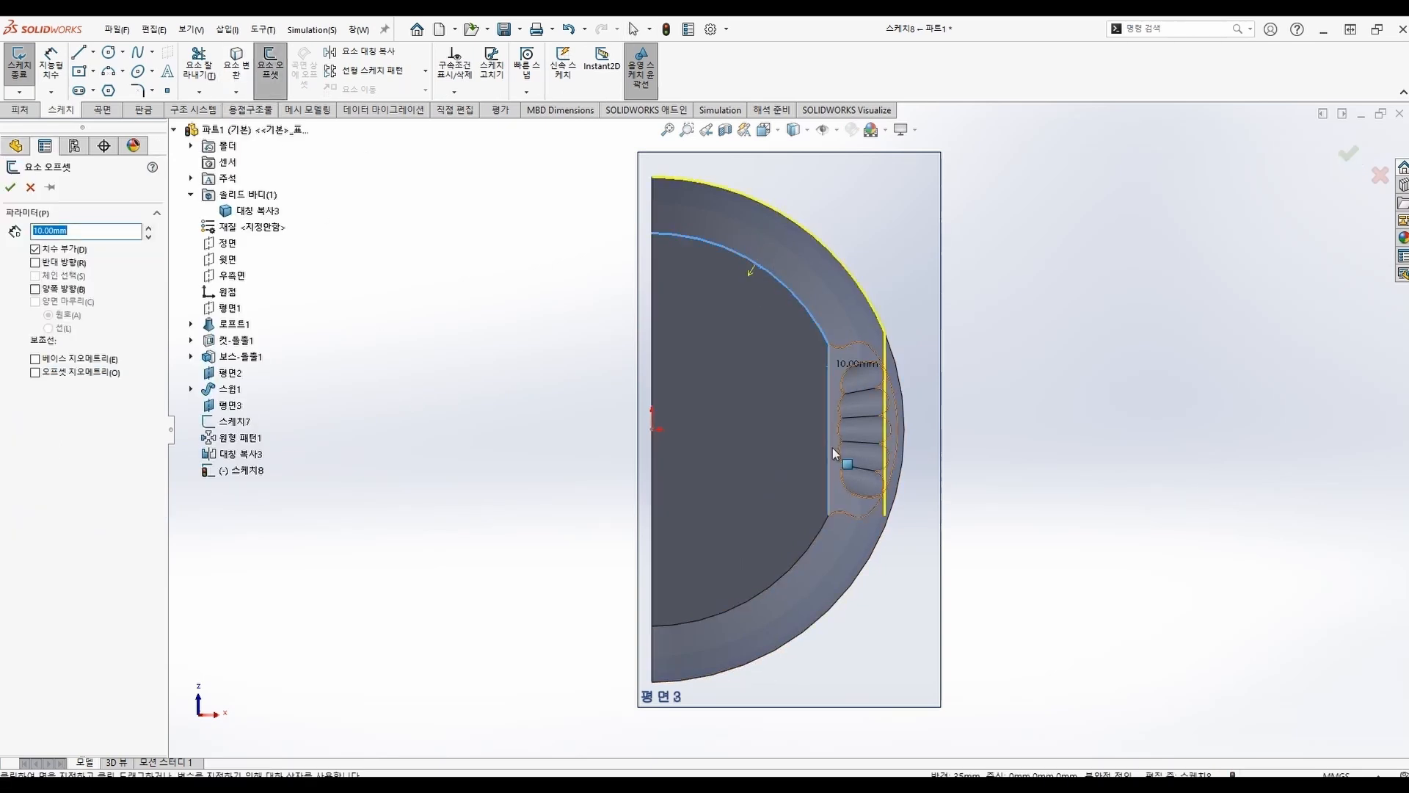
click(816, 536)
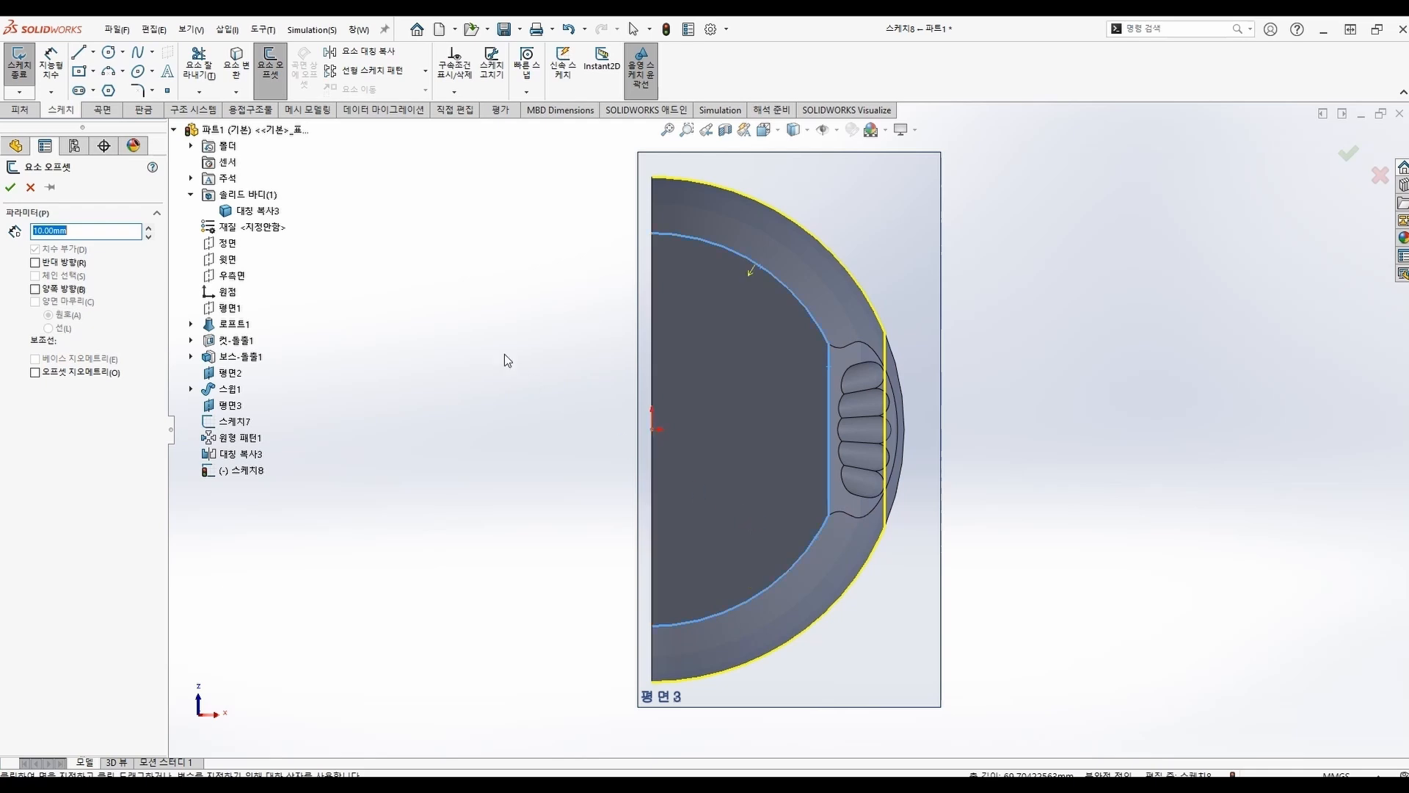
text(1)
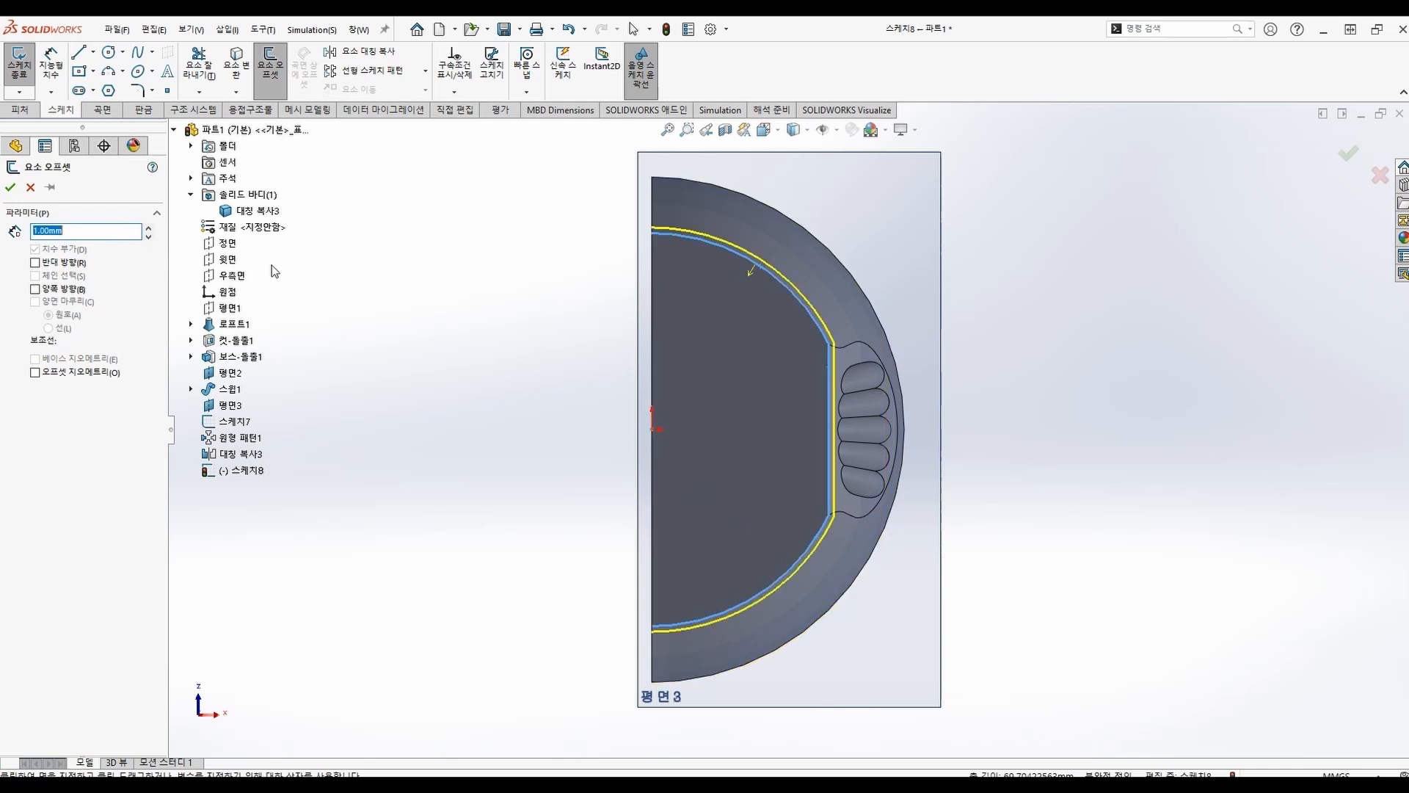
click(35, 263)
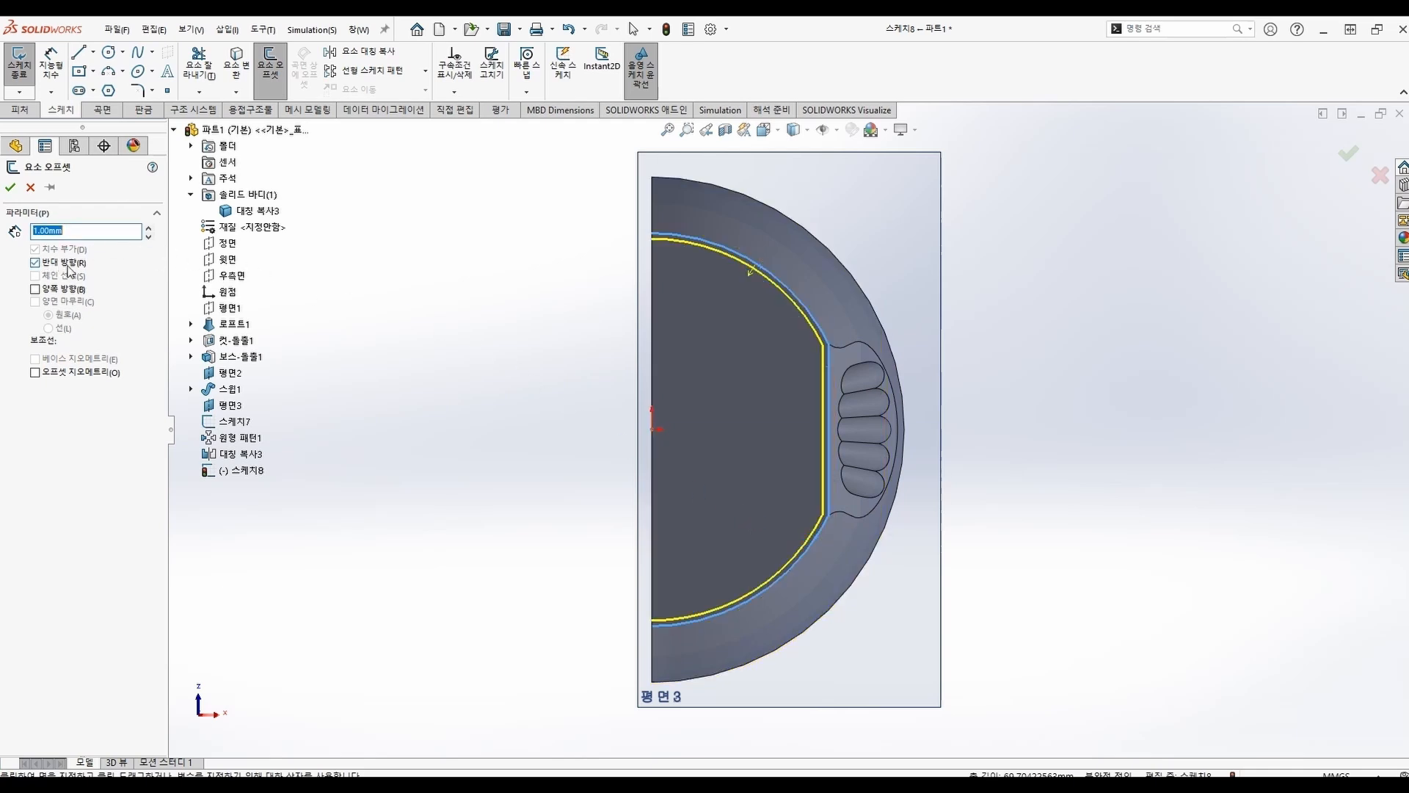
click(11, 188)
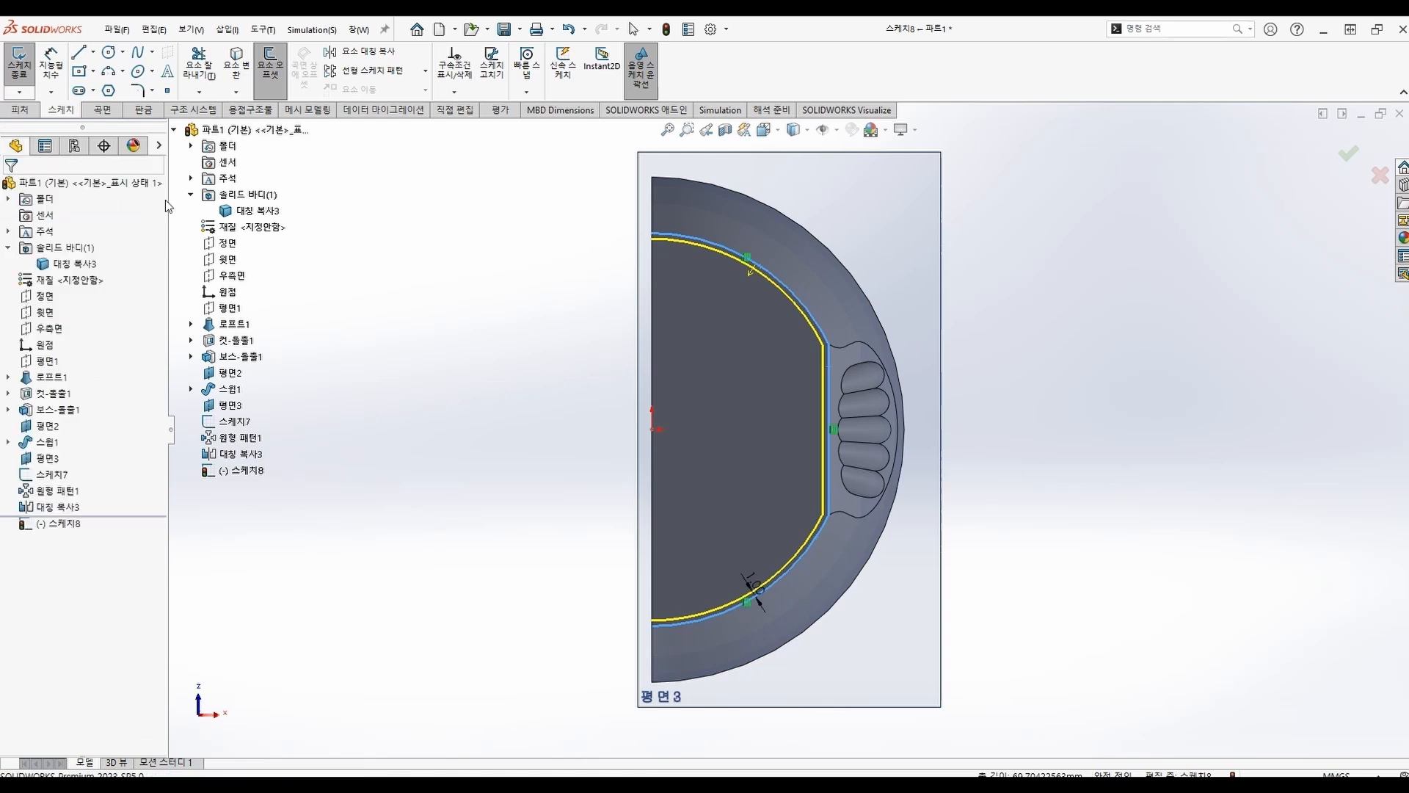
Close the offset profile with a vertical line between the arcs' open ends along the flat side, and exit the sketch
click(79, 54)
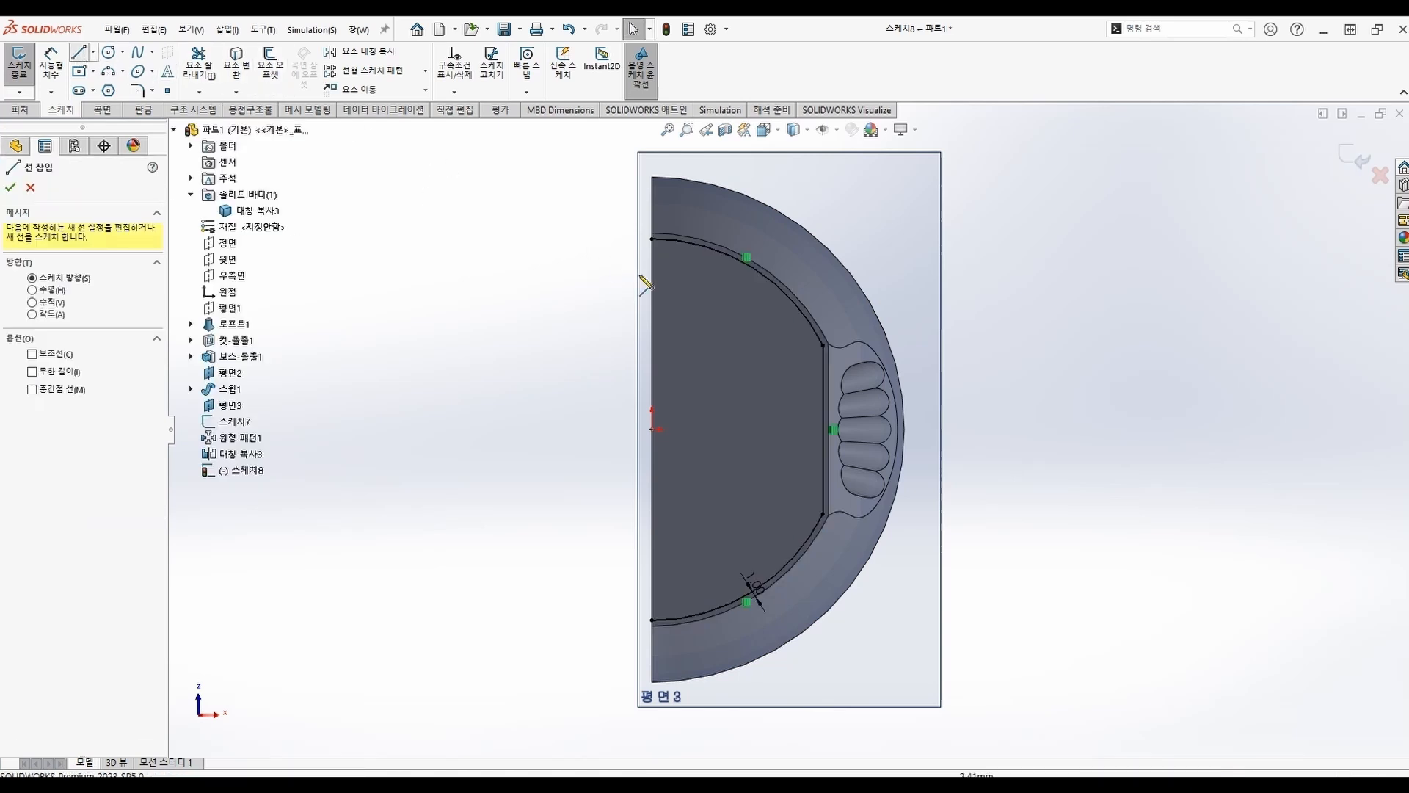
click(651, 238)
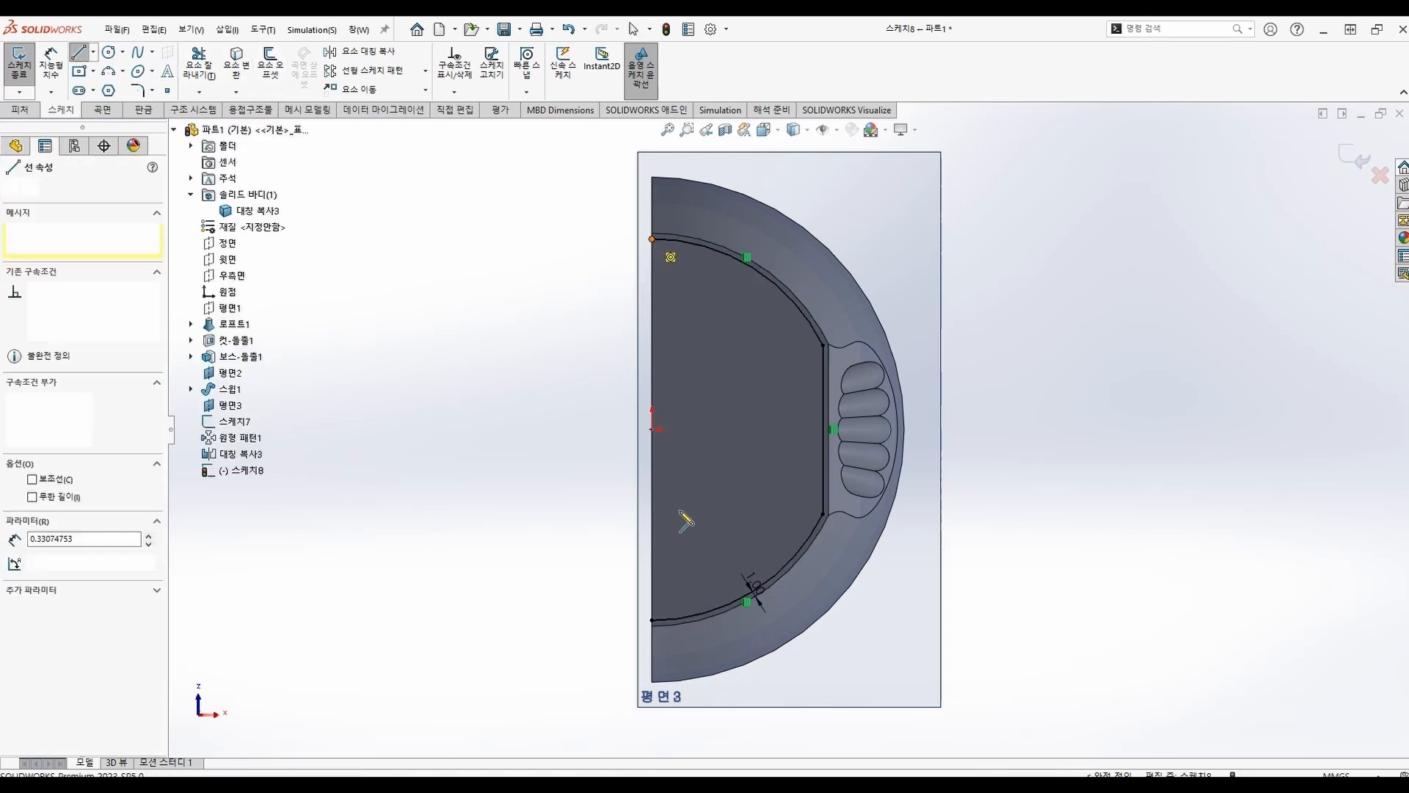
click(652, 620)
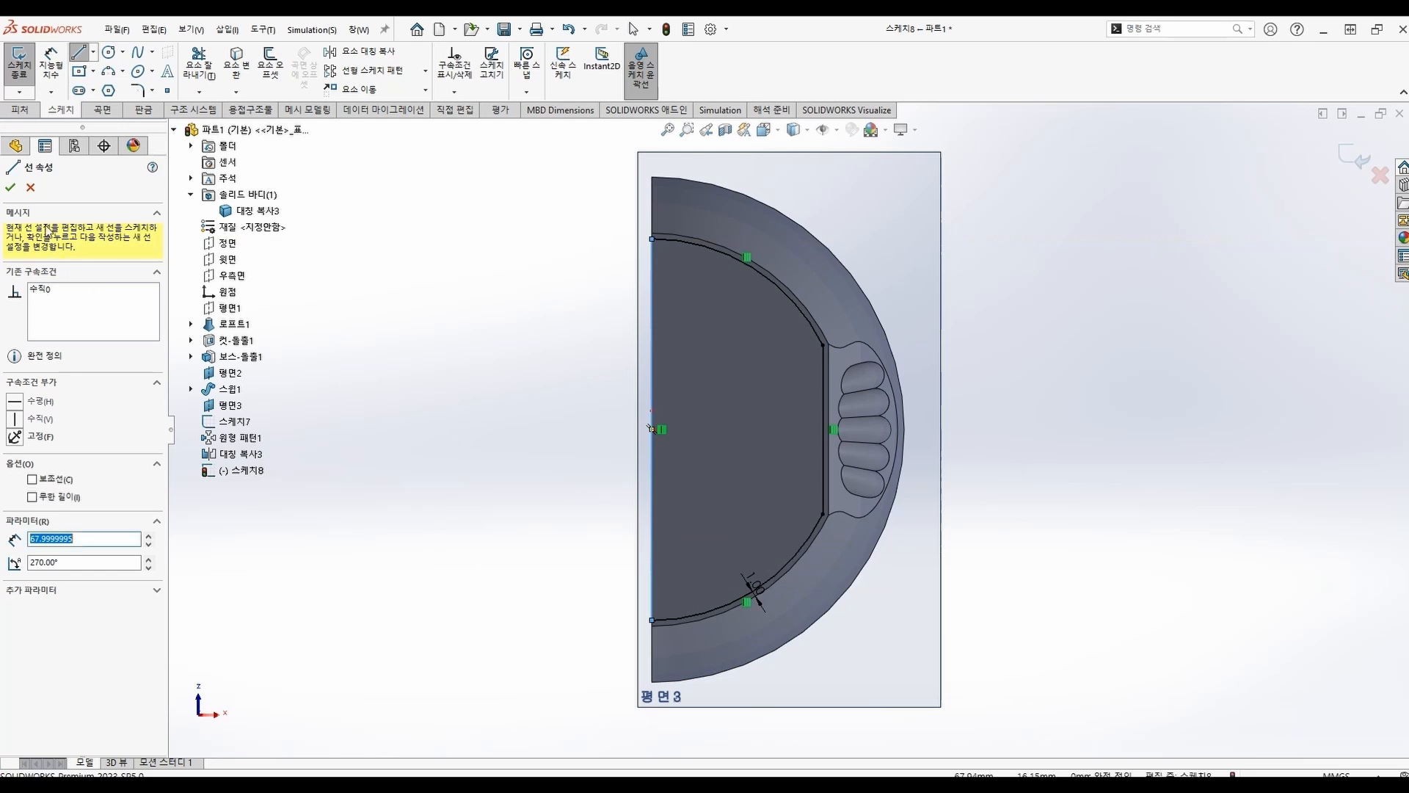
key(Escape)
click(19, 65)
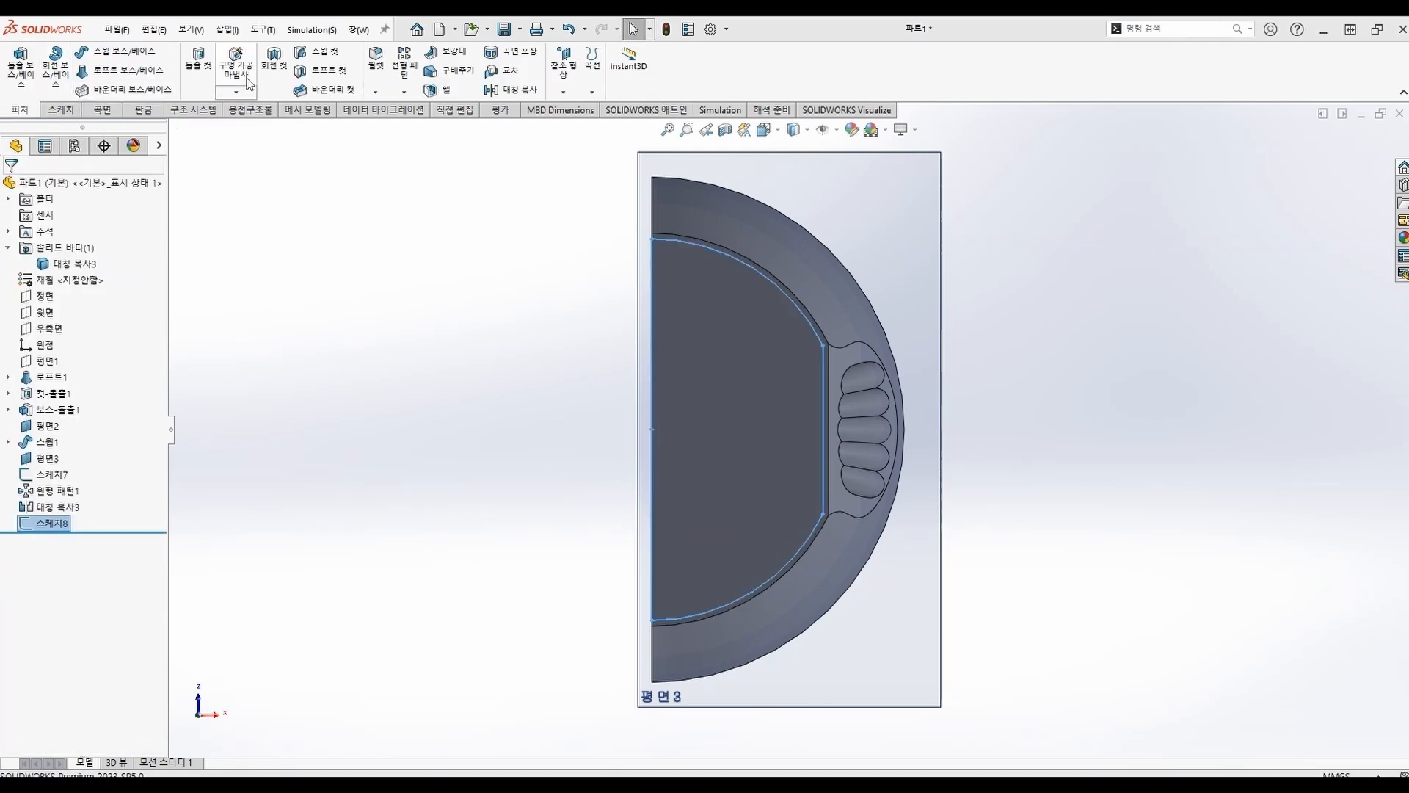
Cut the closed profile into the body's bottom end with a blind extruded cut 1.5 mm deep
click(212, 72)
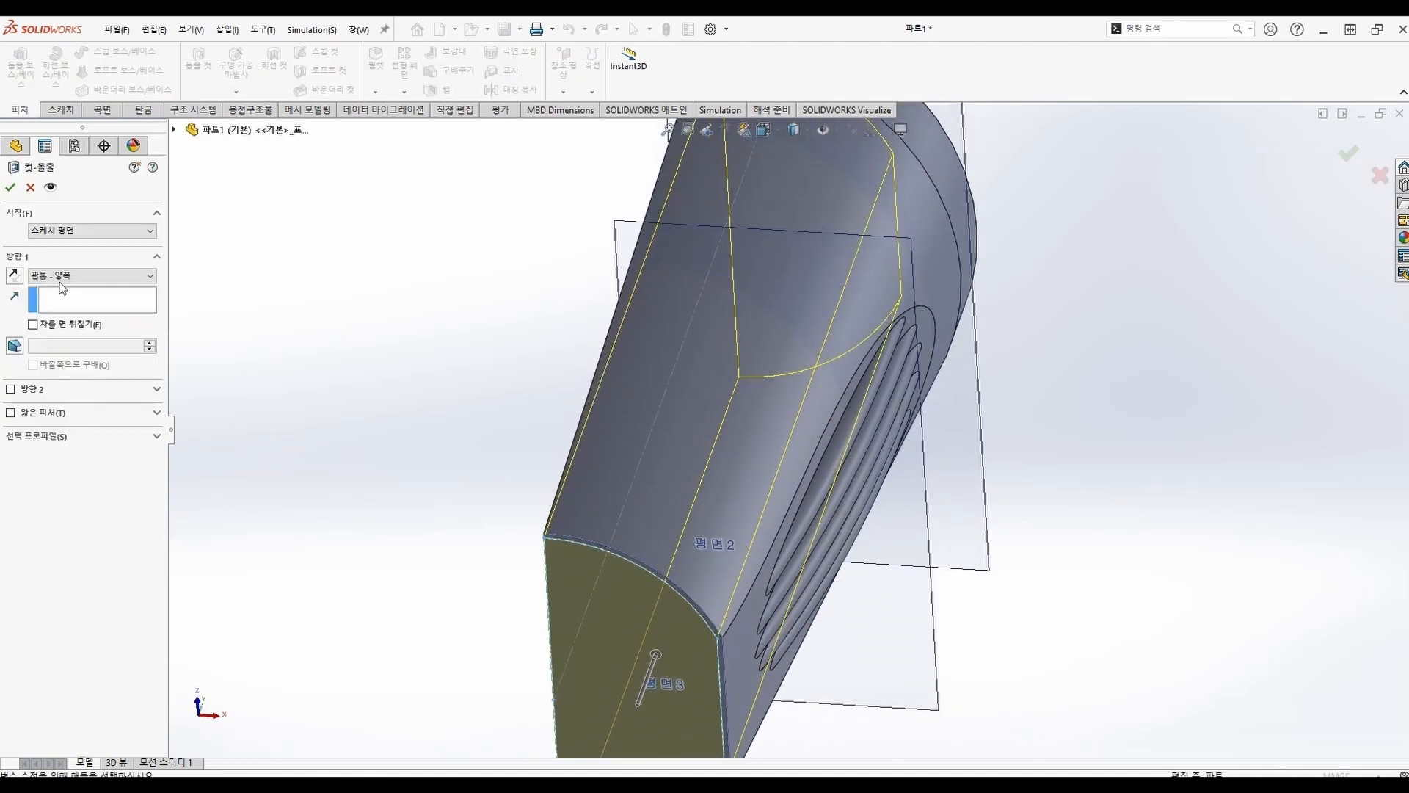
click(60, 279)
click(62, 288)
text(1.5)
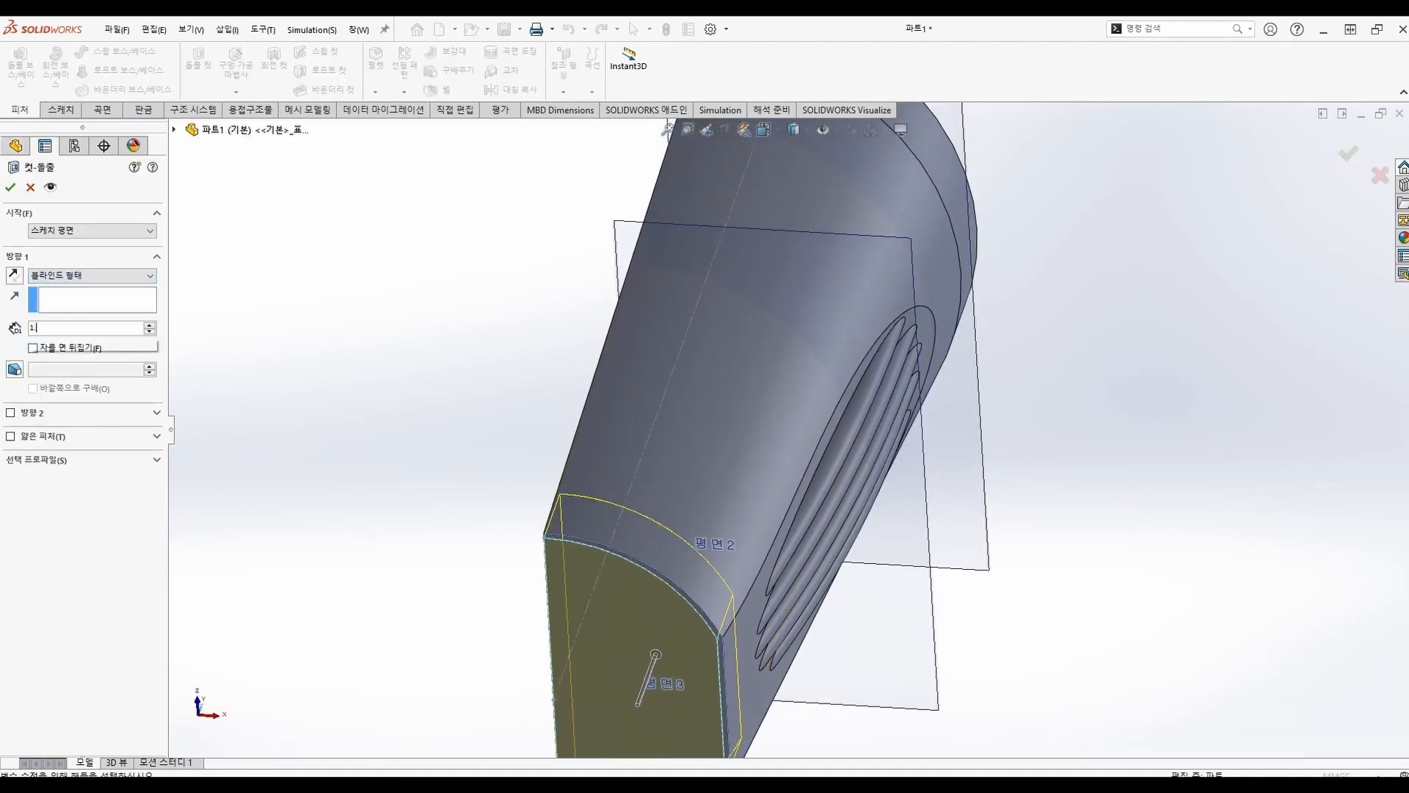
key(Return)
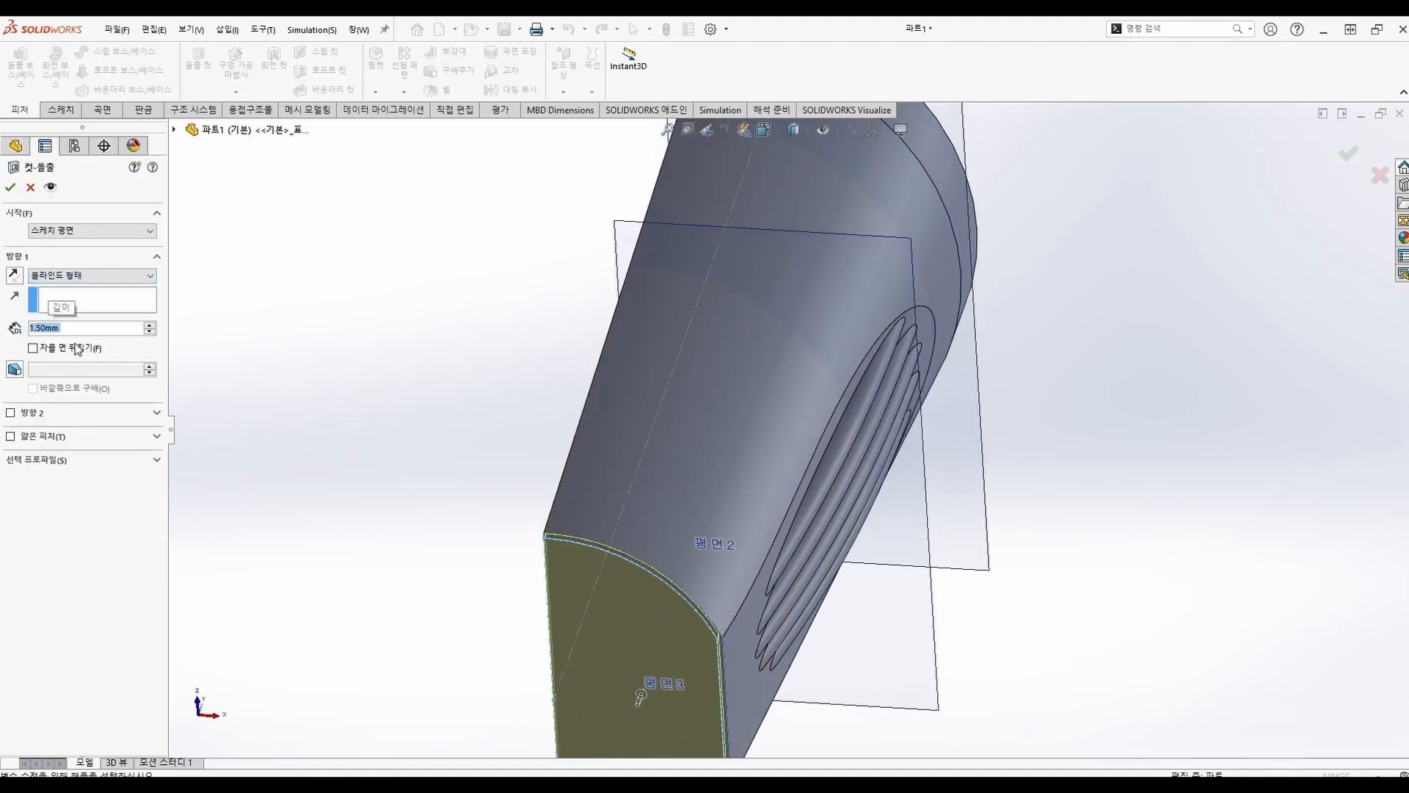
click(10, 187)
Shell the body with a 2 mm wall thickness, removing the top end face and the large flat side face
middle_drag(734, 484, 825, 580)
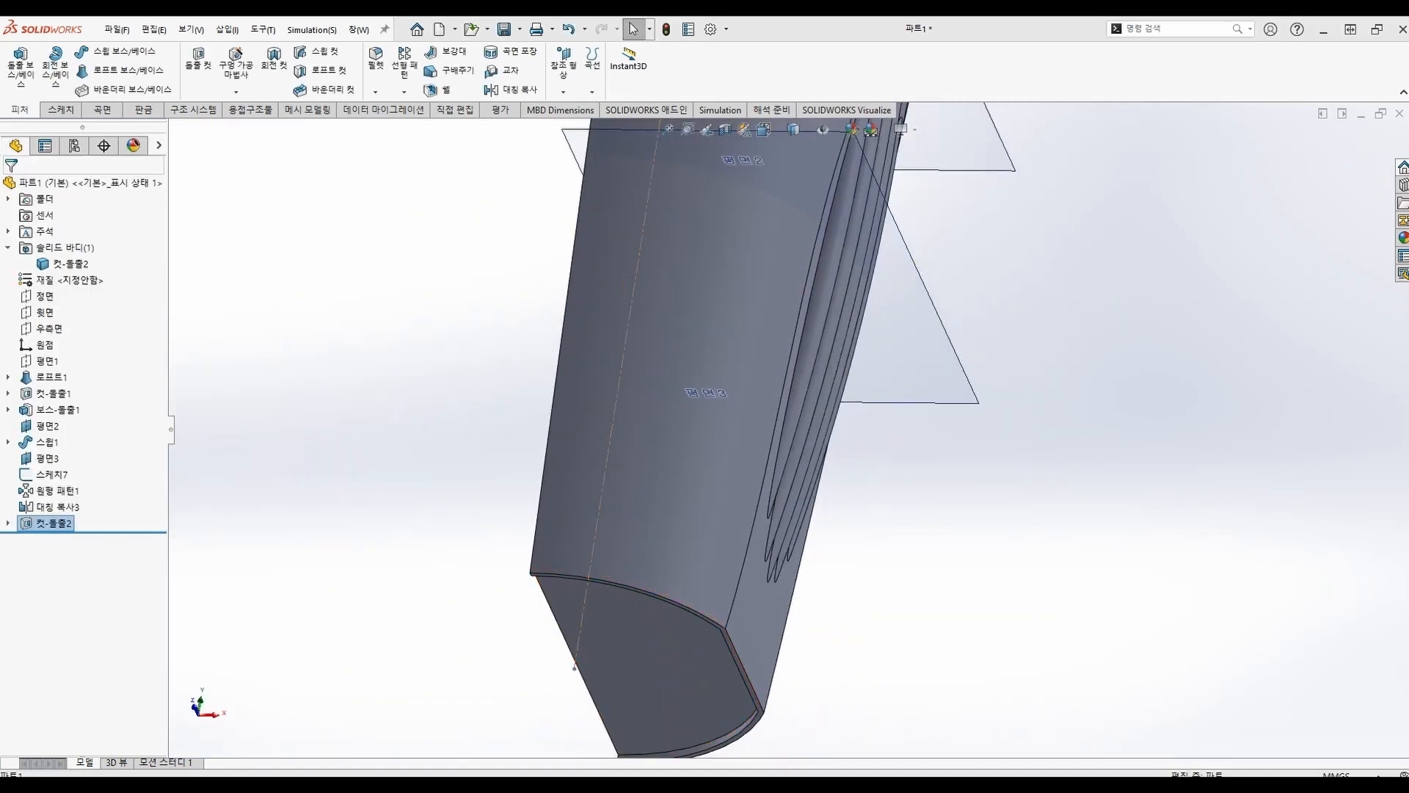
scroll(386, 330, up, 6)
middle_drag(682, 370, 907, 441)
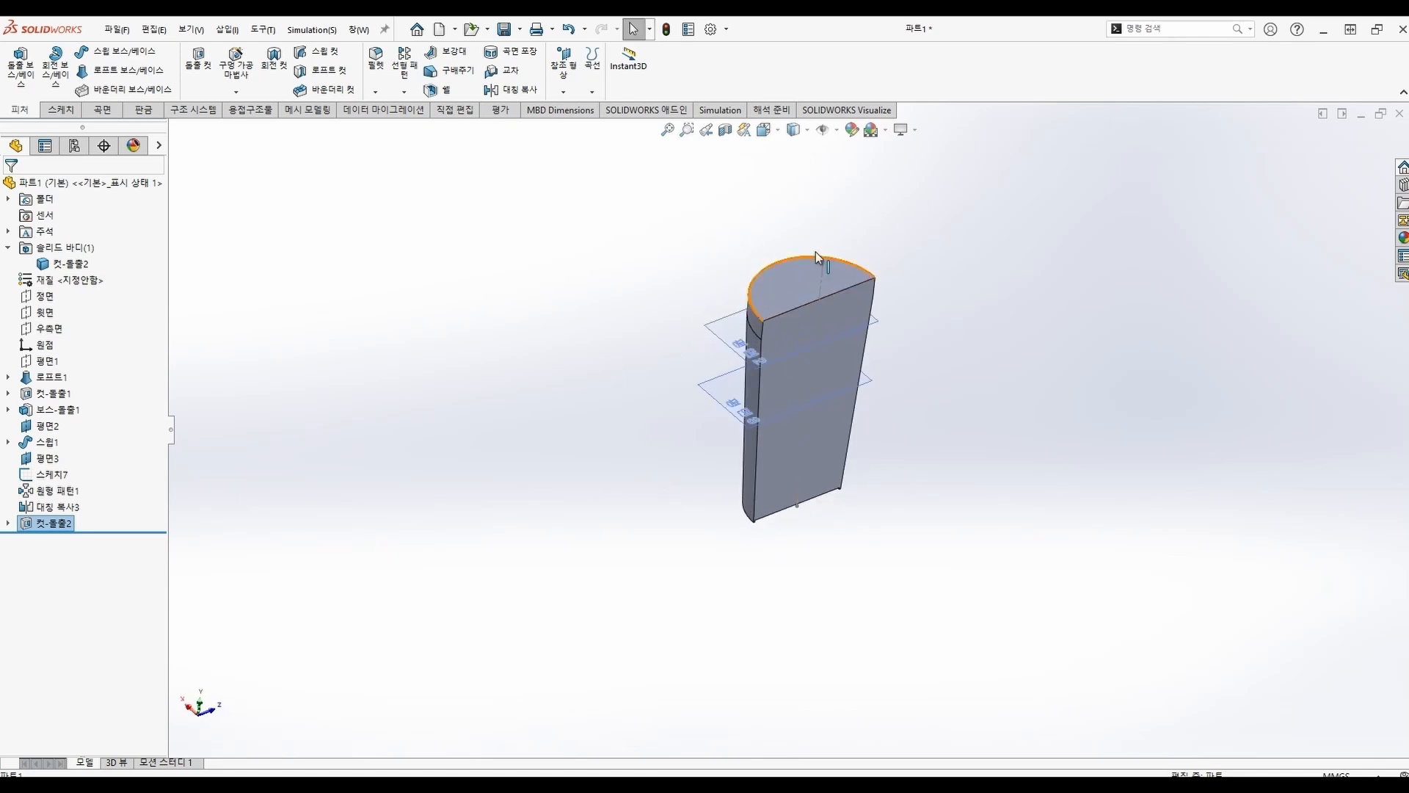
scroll(782, 270, down, 3)
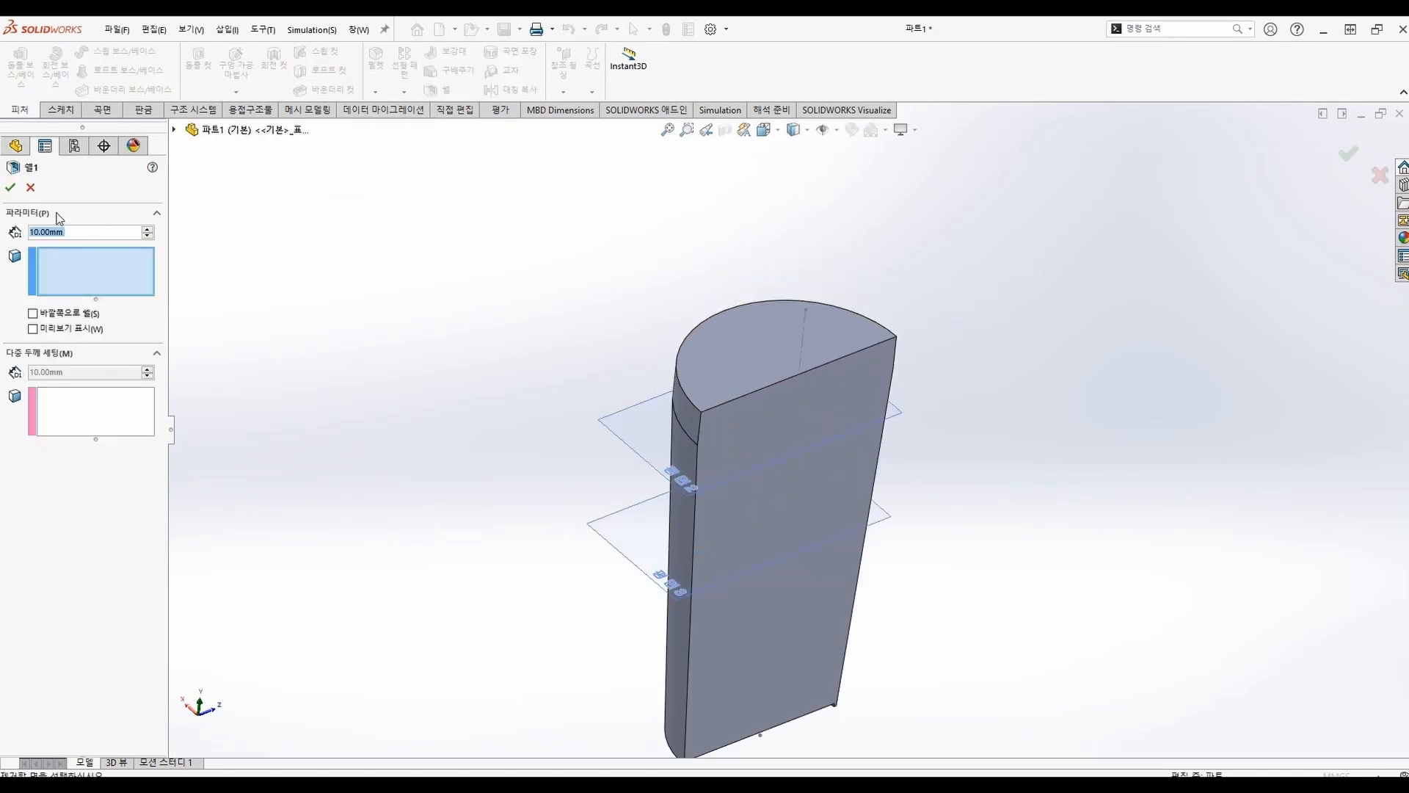
text(2)
click(775, 356)
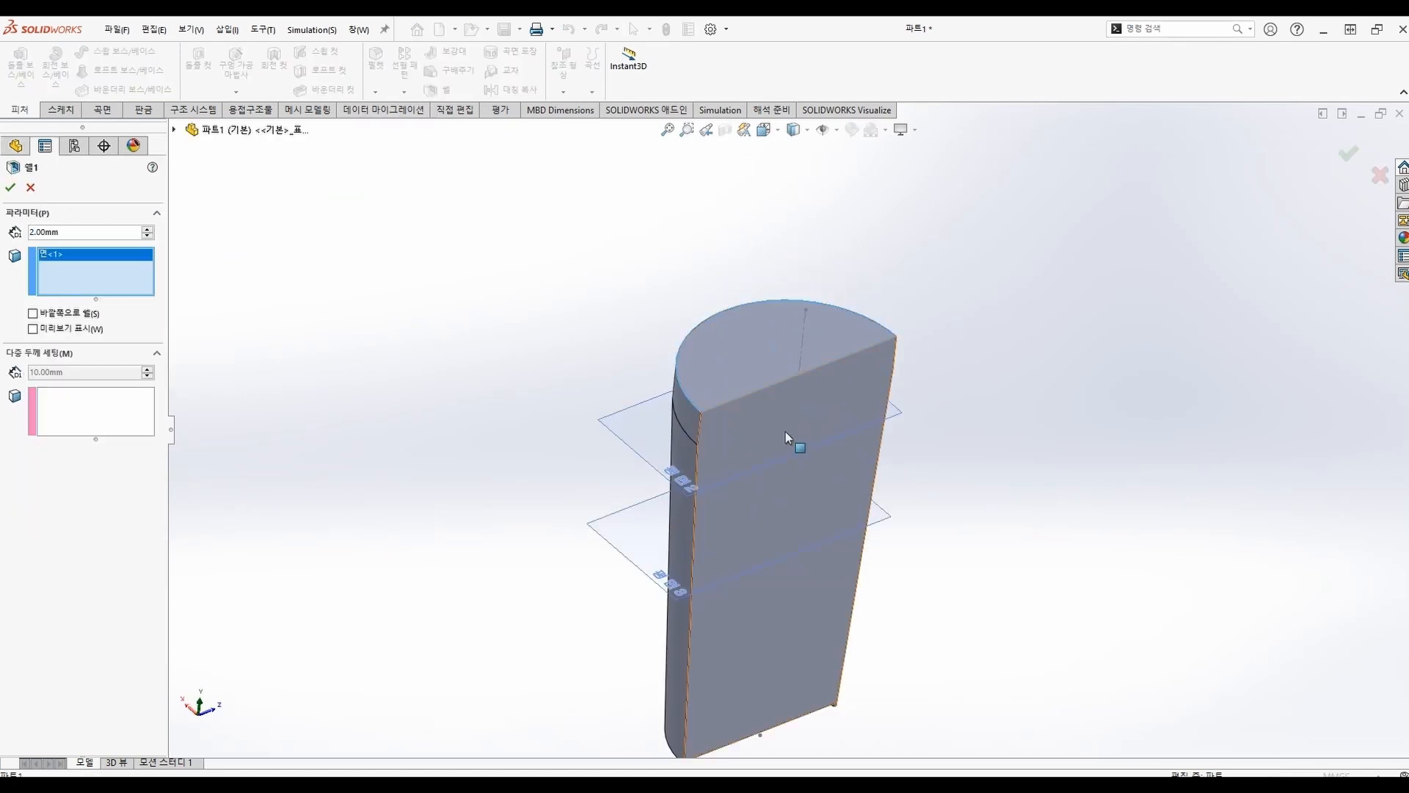
click(784, 433)
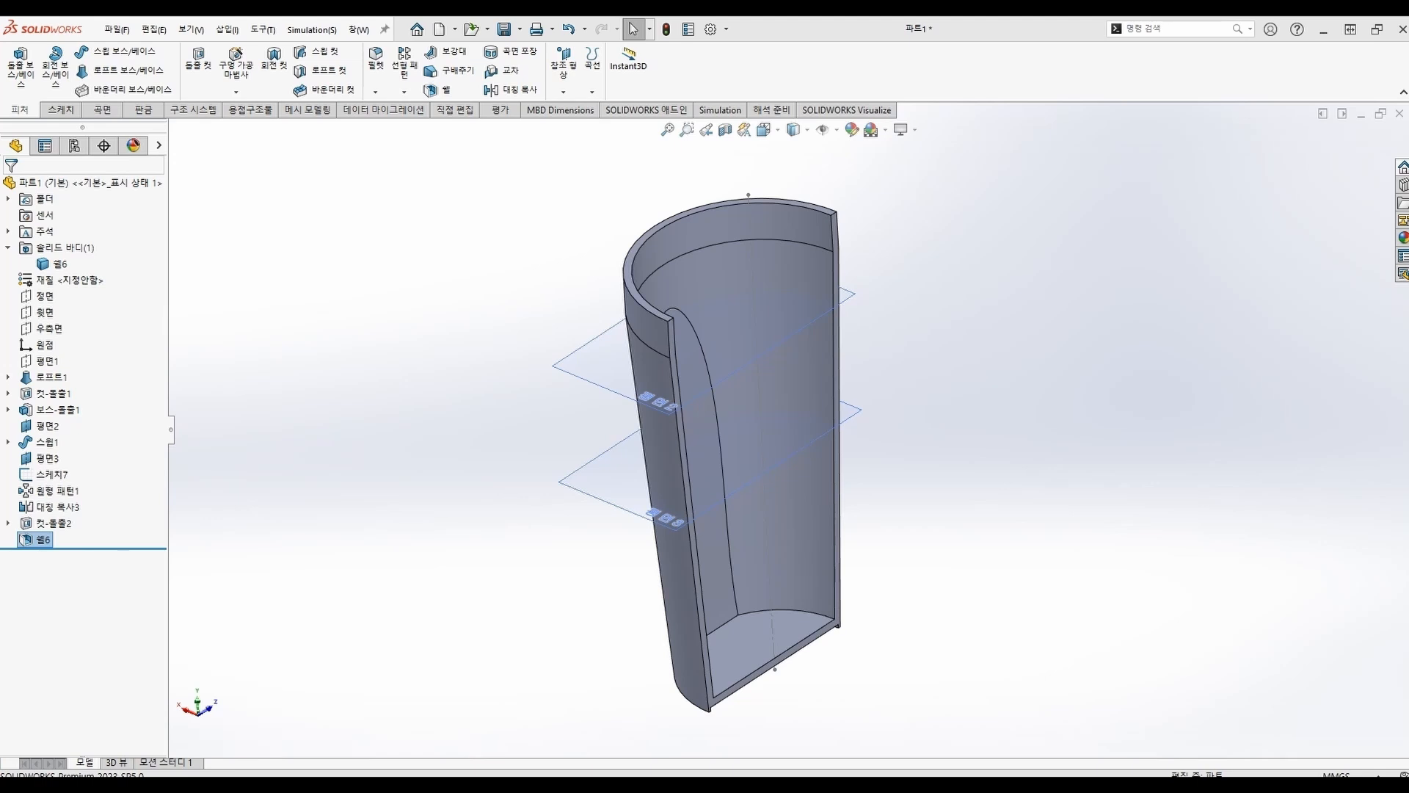
Sketch a circle on the front plane, centred on the outer corner where the top band meets the tapered body, with a 5 mm diameter
click(42, 295)
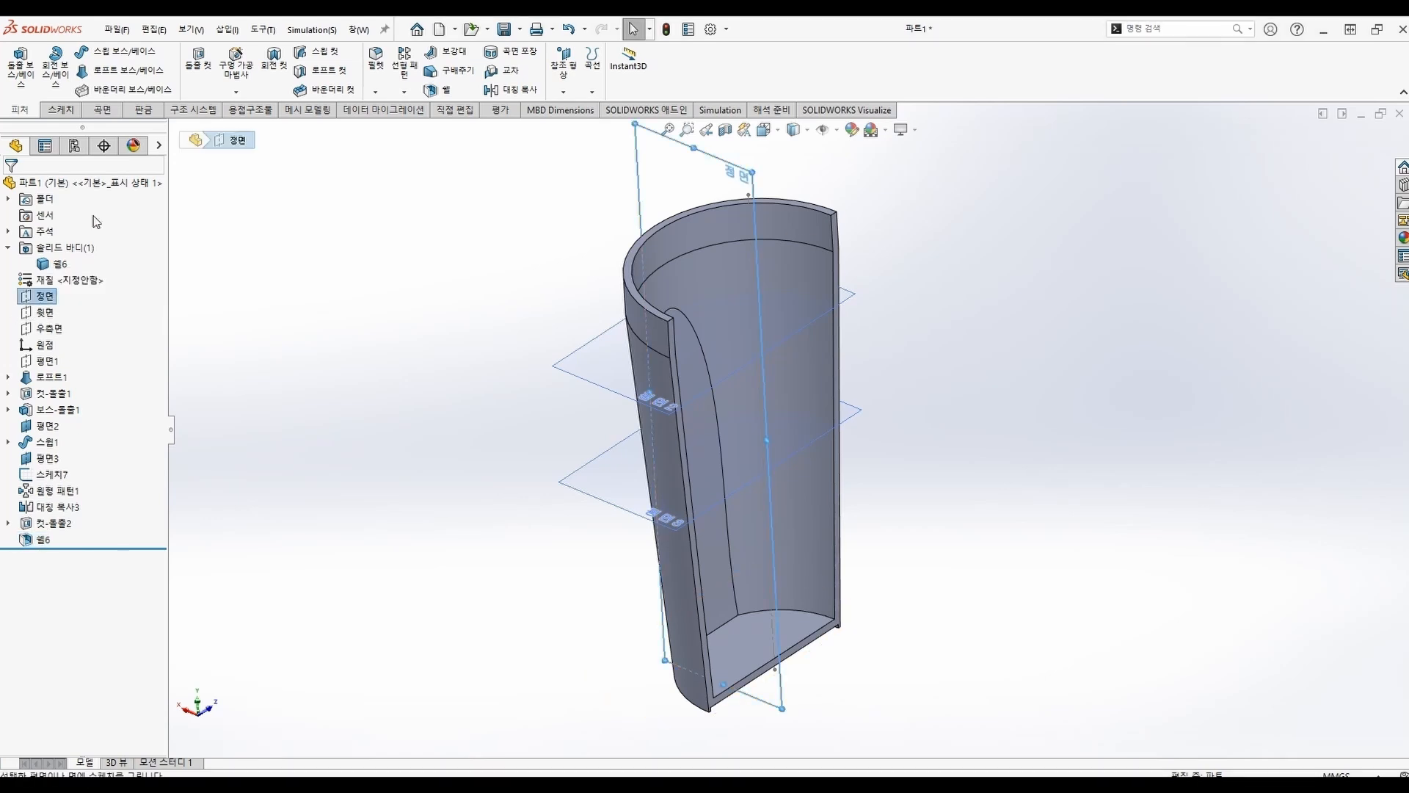
click(34, 84)
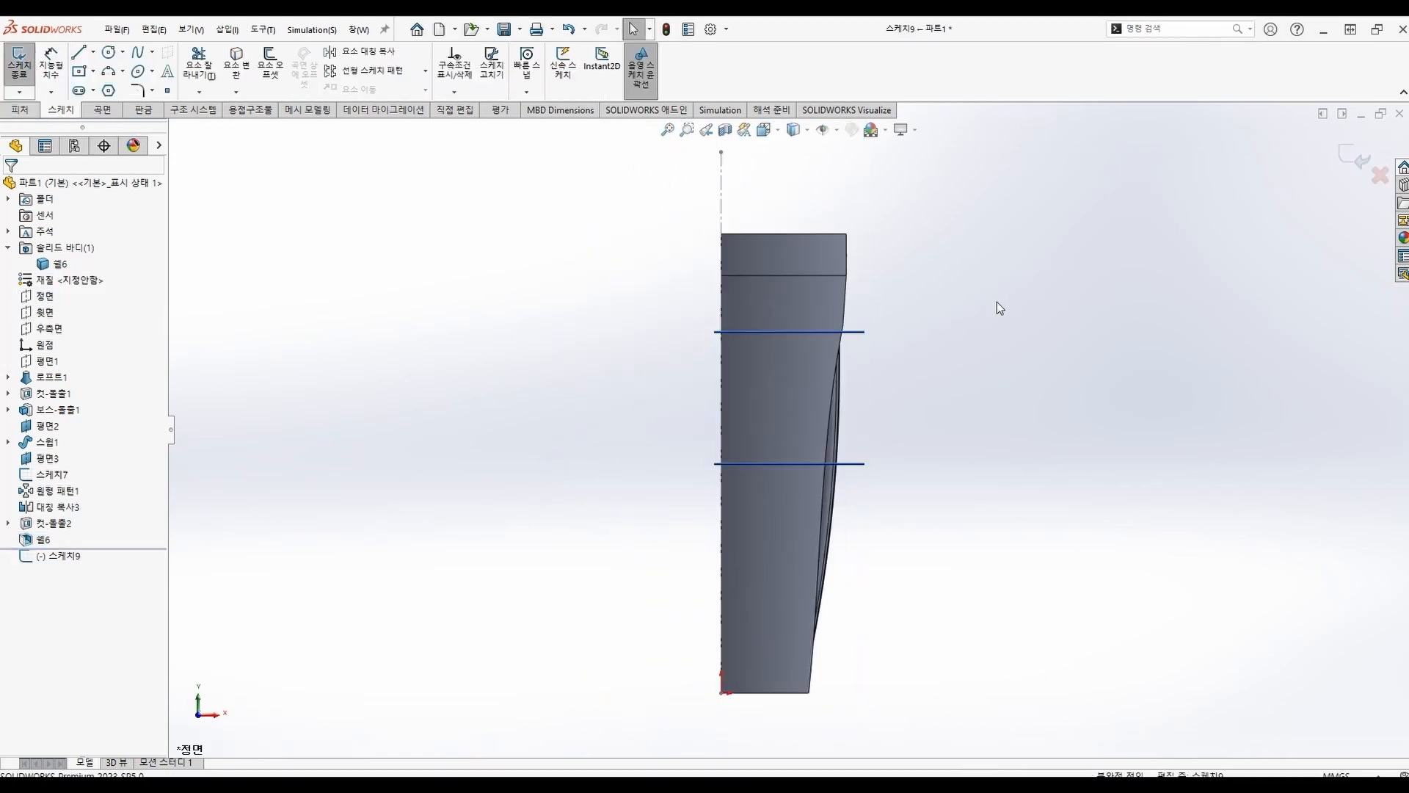
click(108, 51)
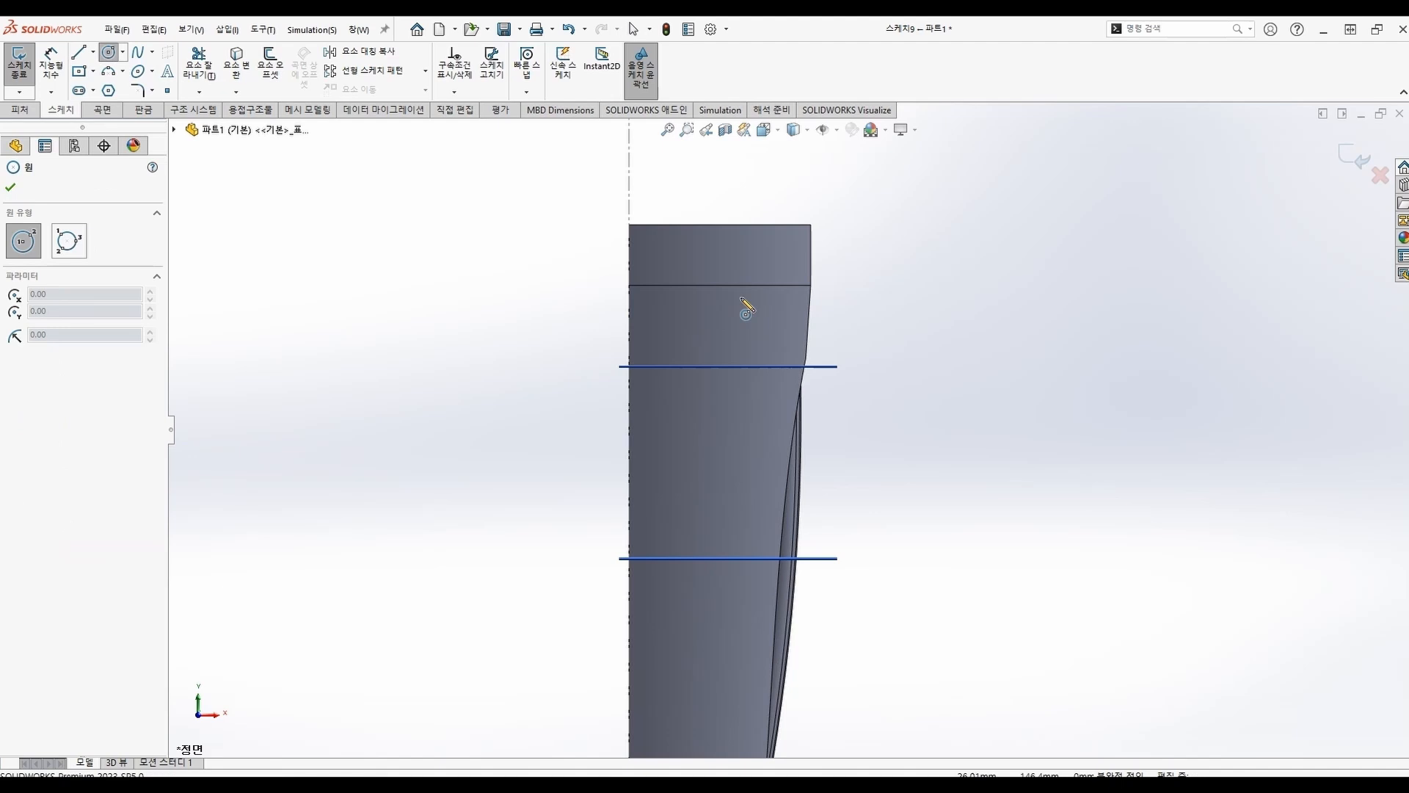
click(821, 298)
right_drag(821, 298, 816, 278)
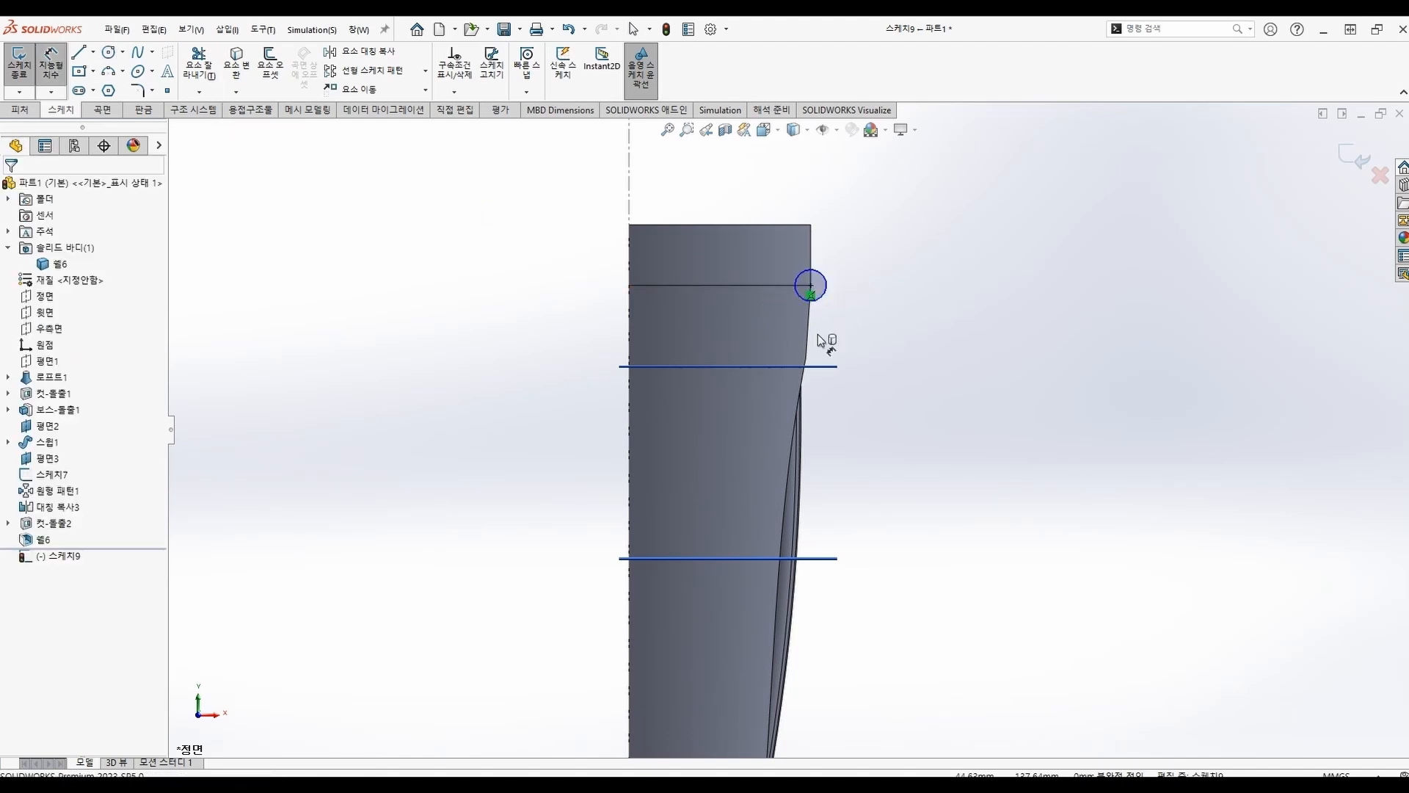
click(821, 298)
click(844, 317)
text(56833mm)
key(Return)
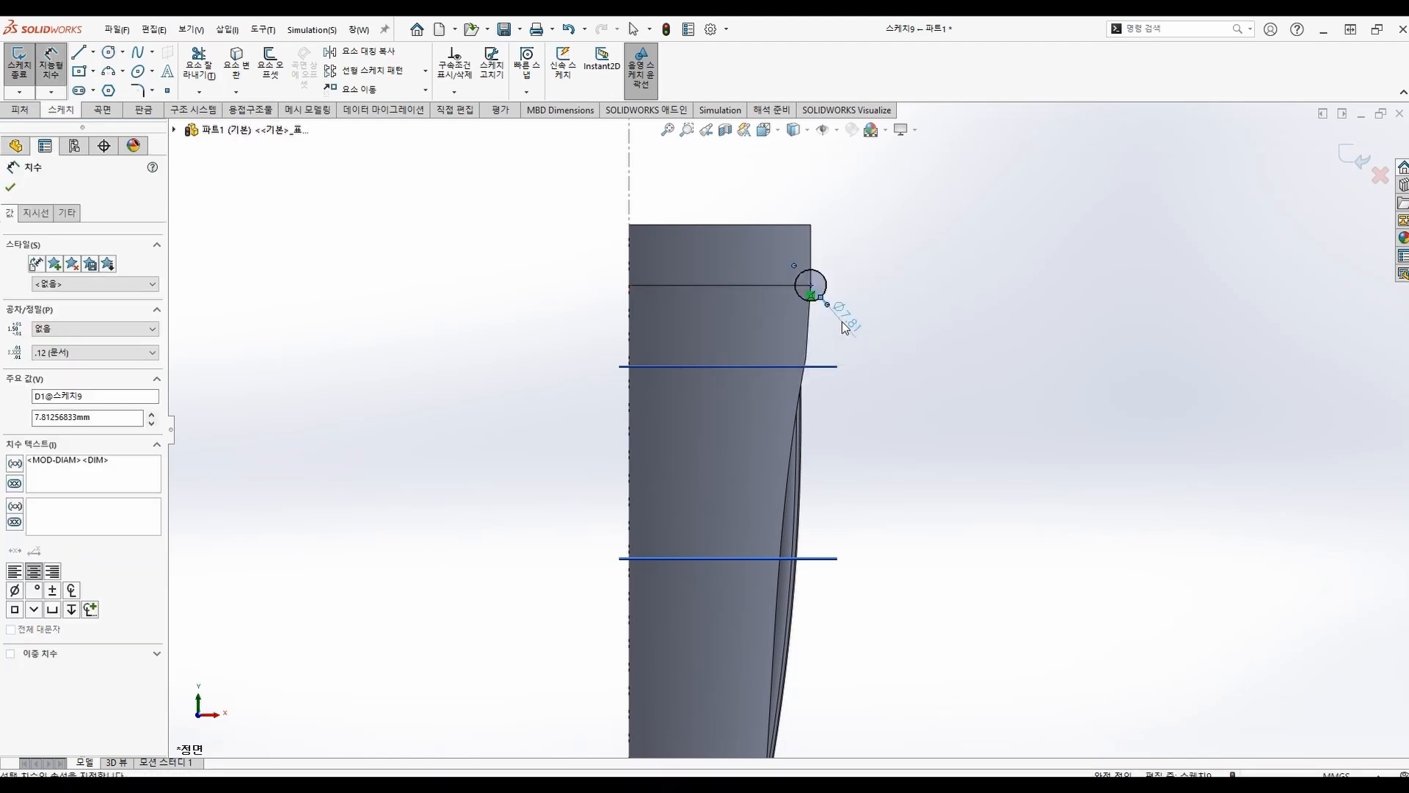
Draw a horizontal line from the circle's centre outward to its circumference
scroll(817, 286, up, 3)
scroll(813, 289, up, 3)
click(93, 52)
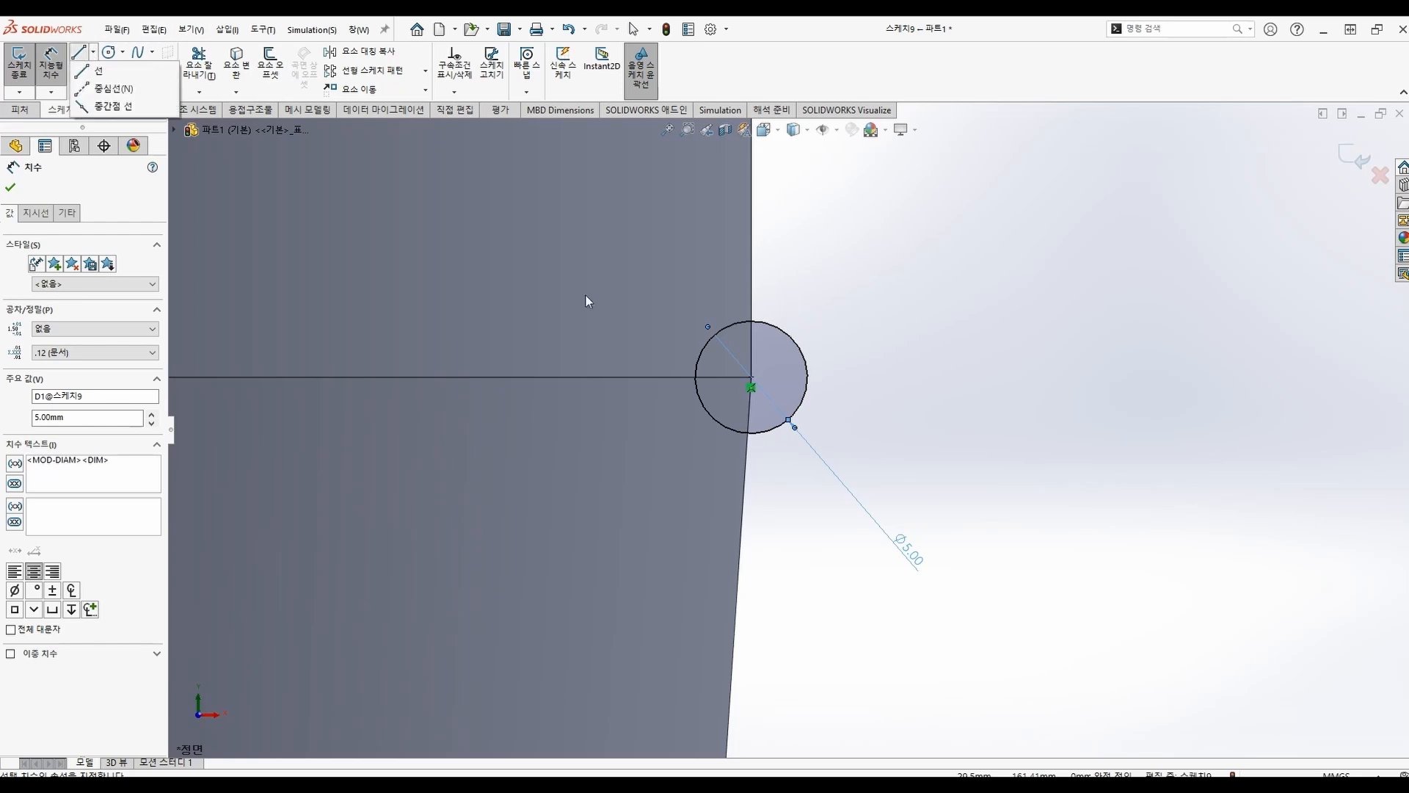
click(94, 72)
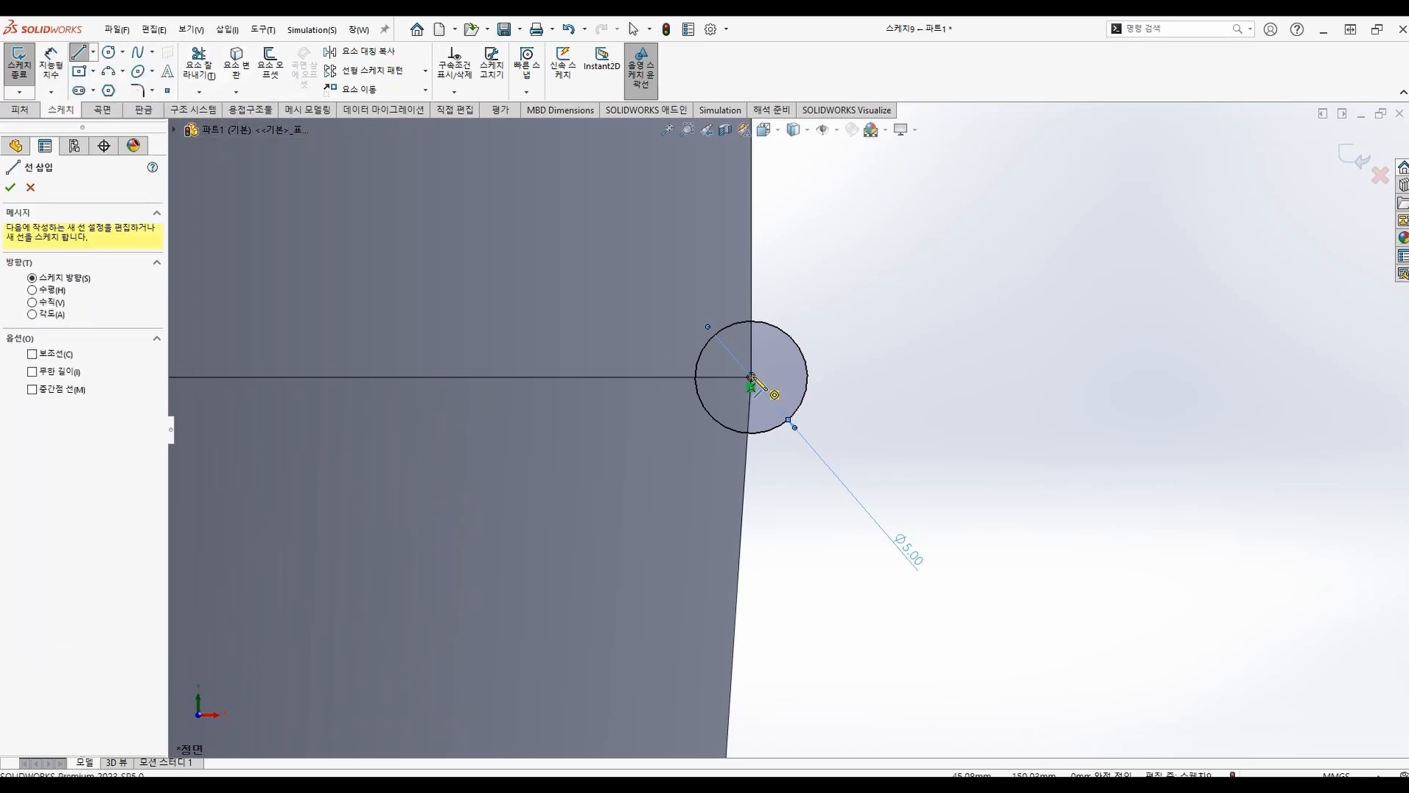
drag(753, 378, 808, 378)
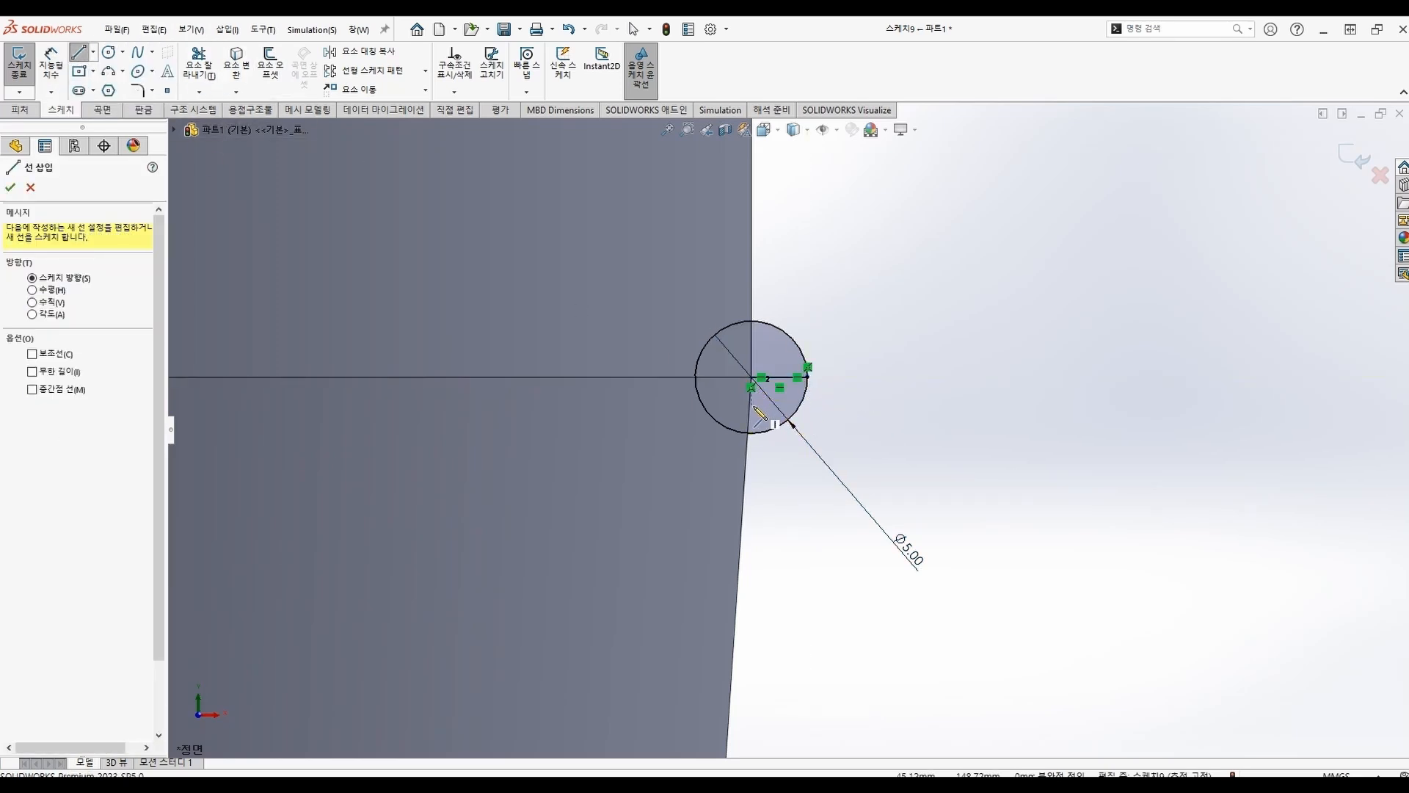
key(Escape)
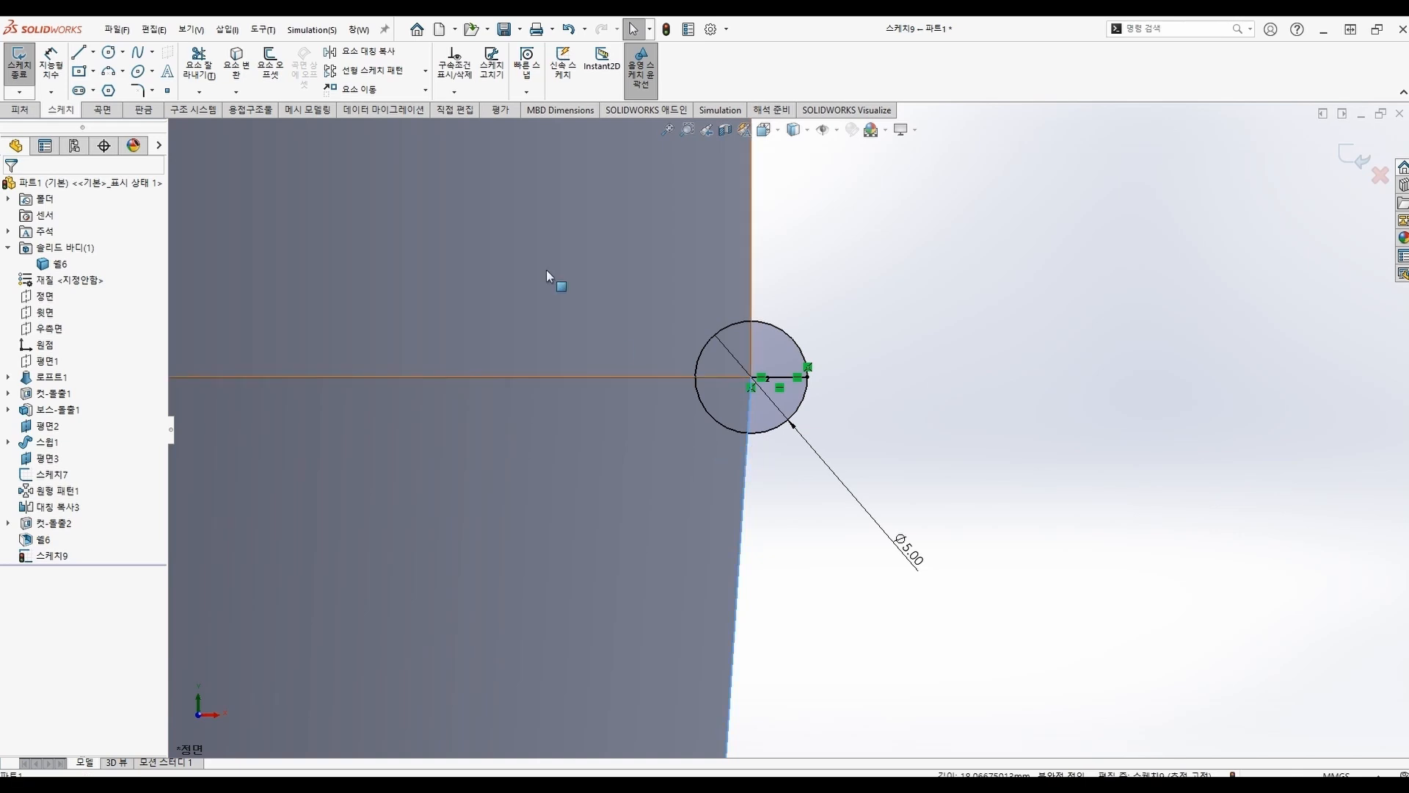
Trim the circle and the converted tapered edge to a closed quarter-round profile below the horizontal line, and exit the sketch
click(198, 64)
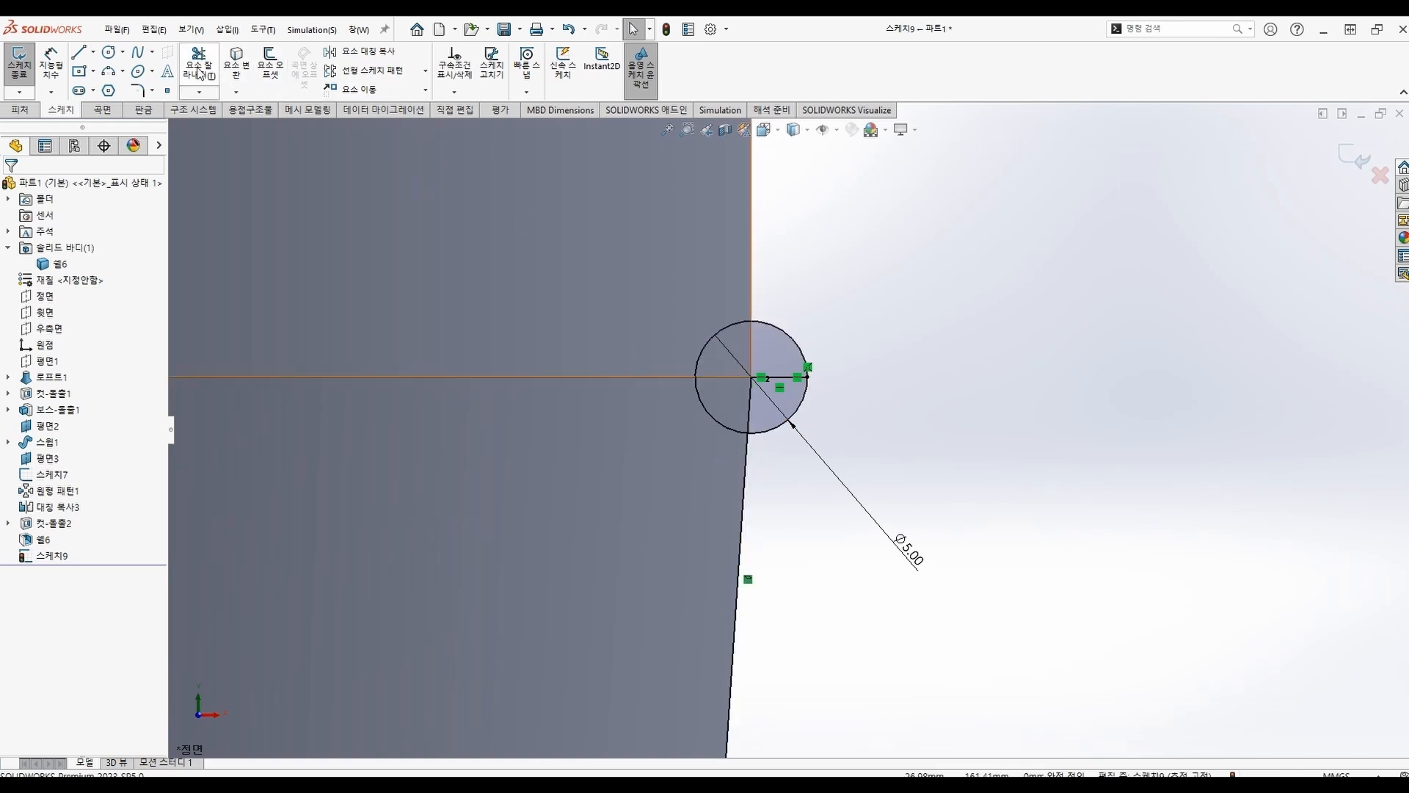
mouse_move(682, 438)
mouse_down()
mouse_move(782, 483)
mouse_move(727, 397)
mouse_move(728, 361)
mouse_up()
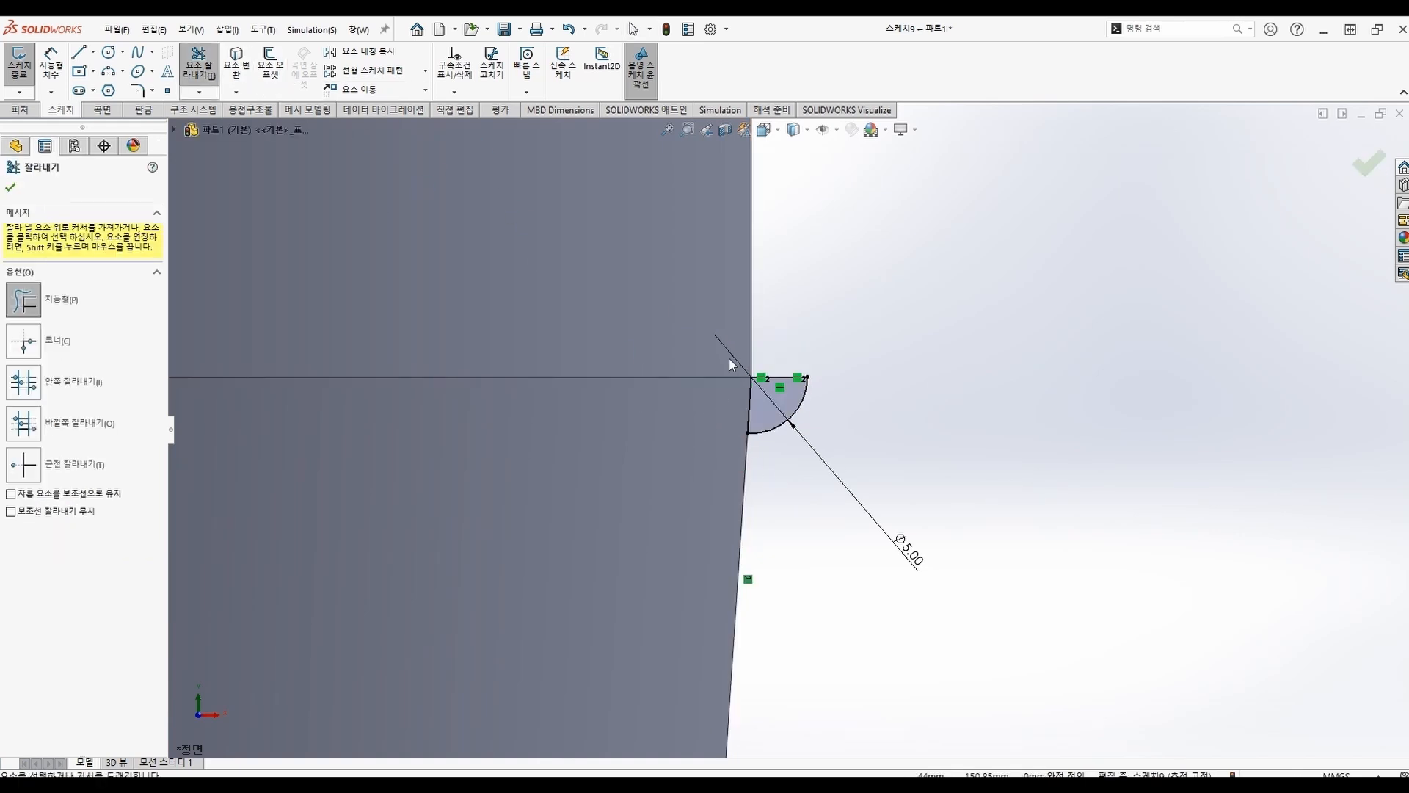
click(10, 189)
click(18, 69)
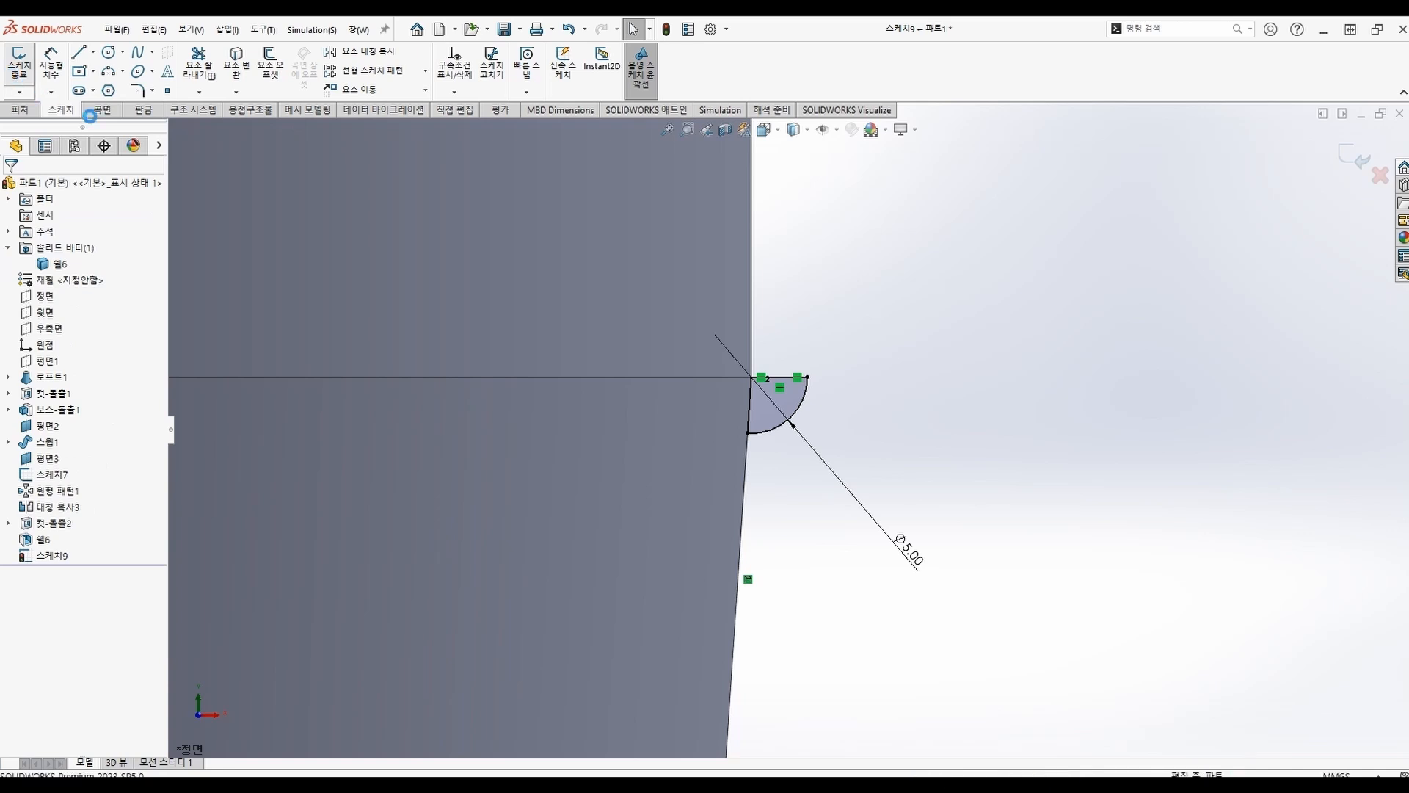
scroll(527, 414, up, 5)
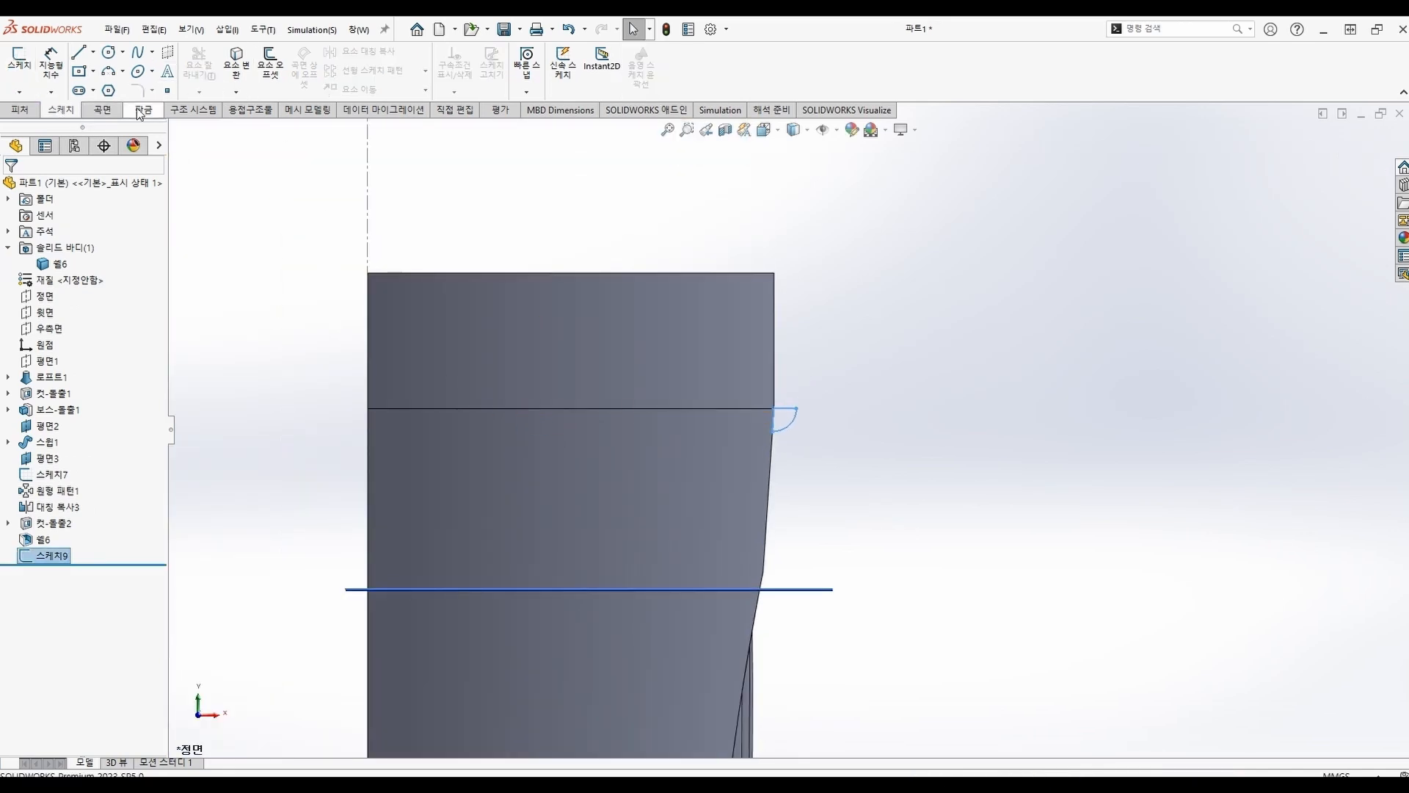
click(20, 109)
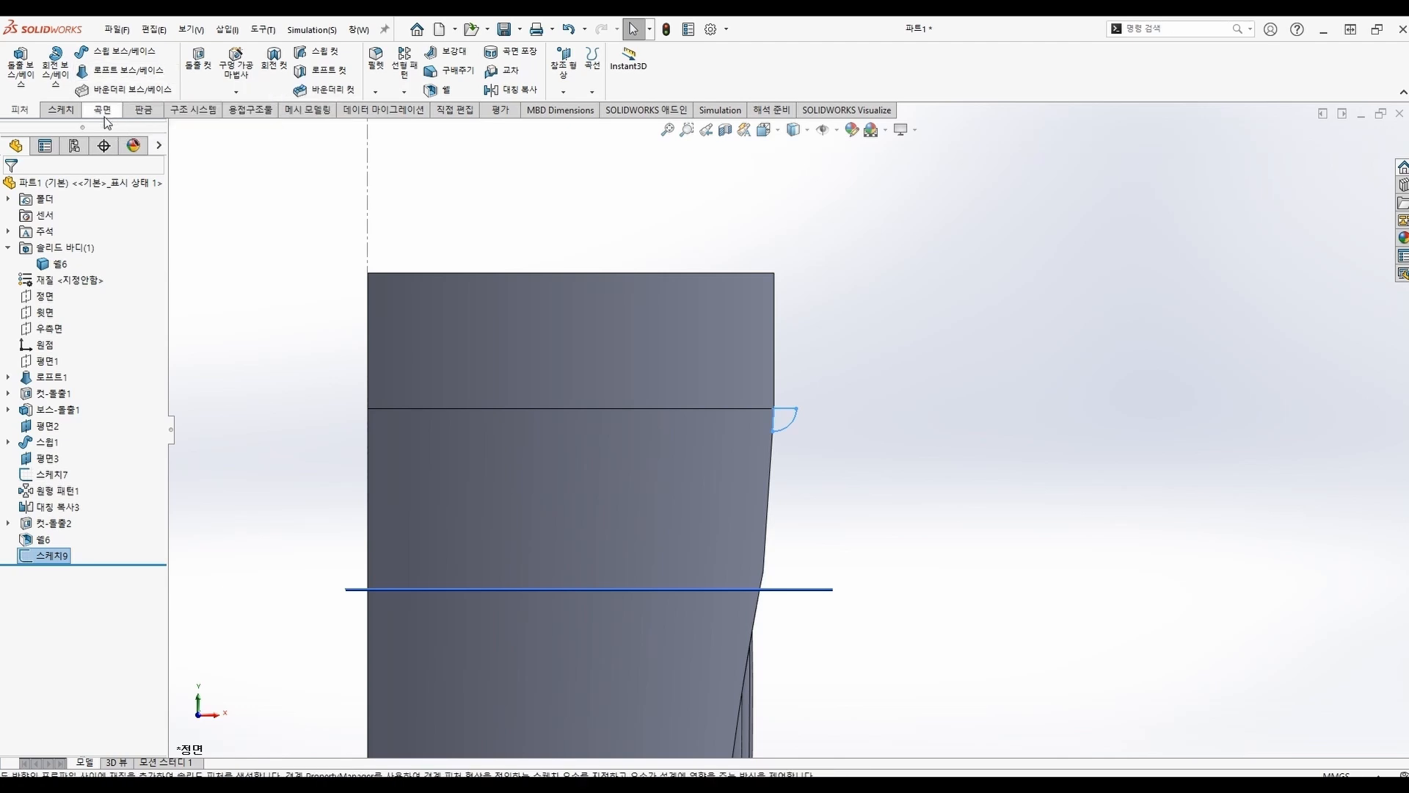
click(55, 66)
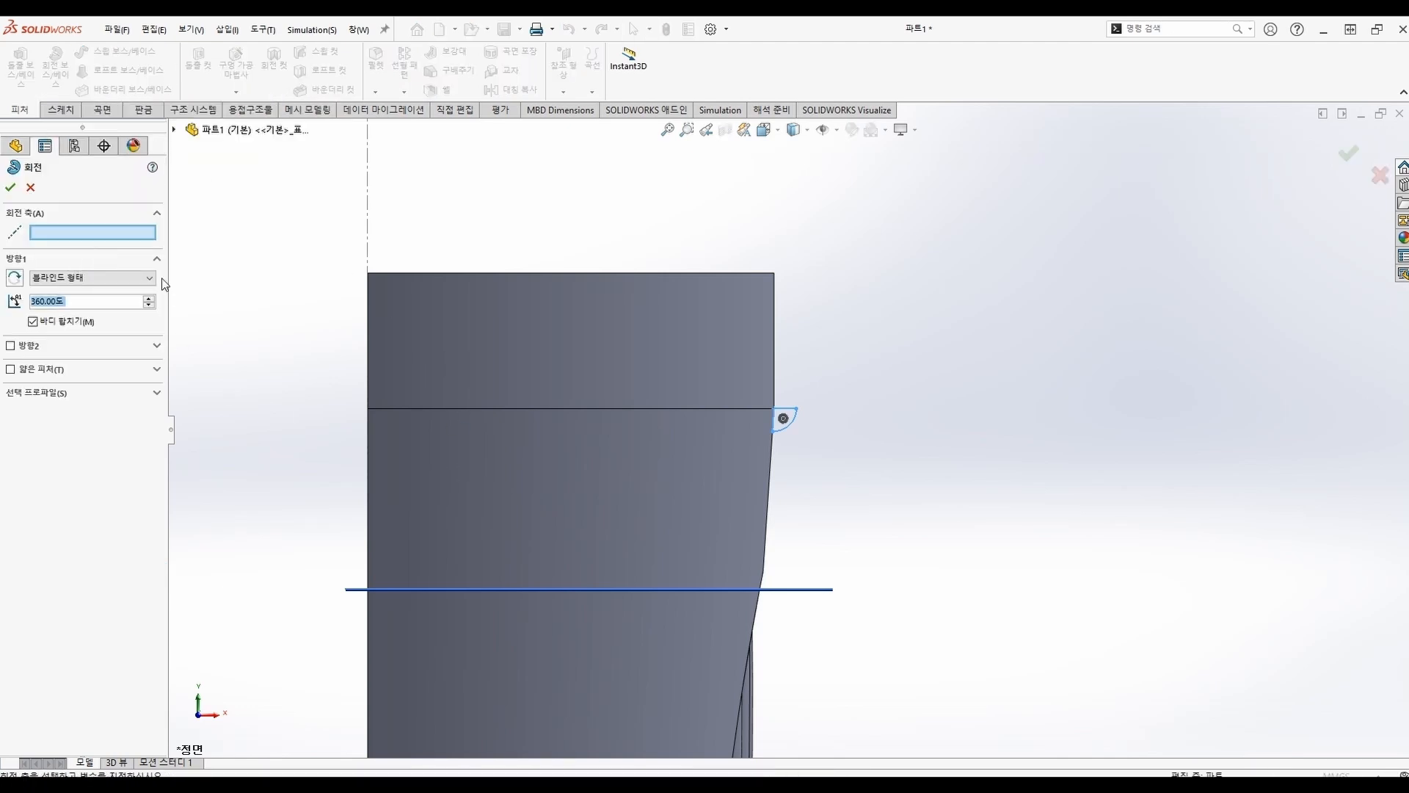
click(368, 236)
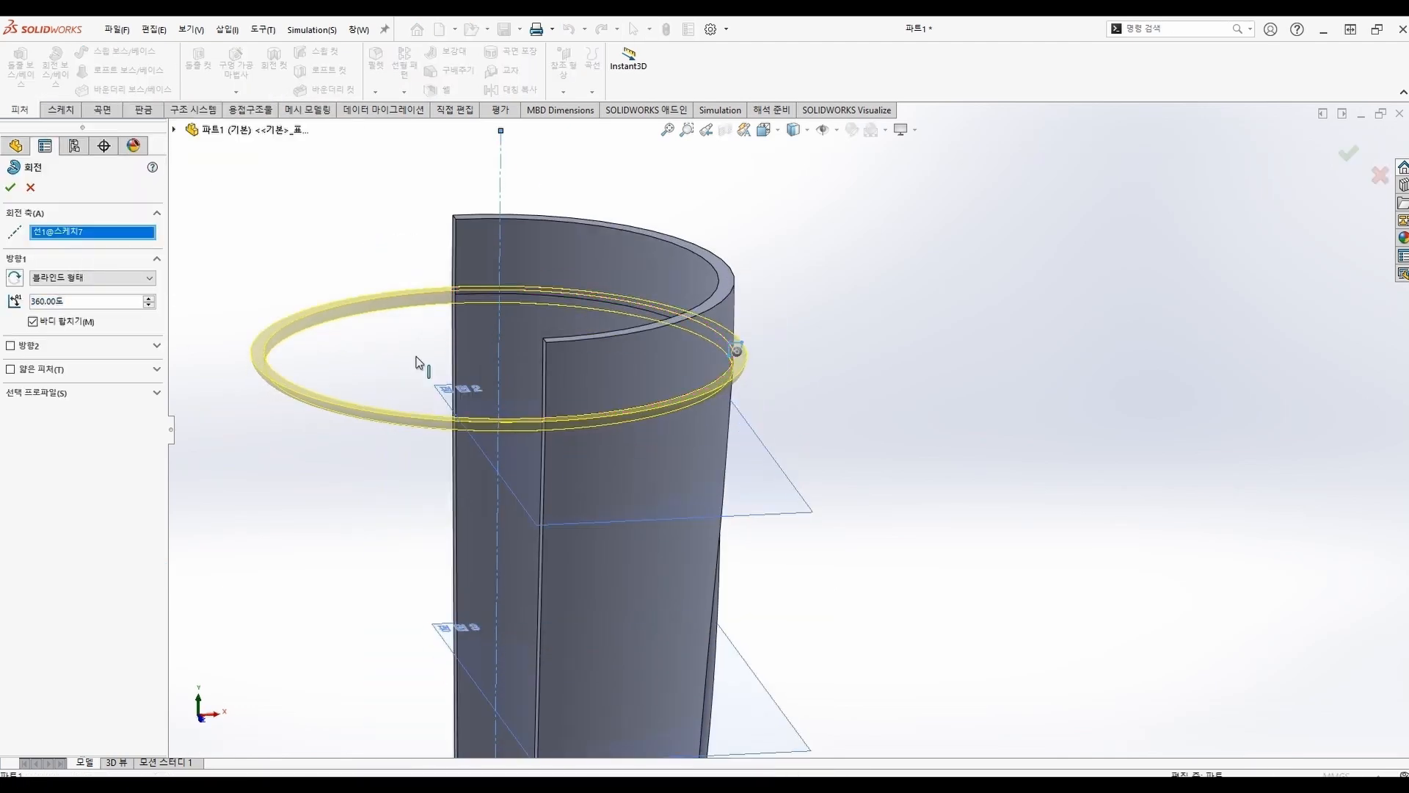
click(34, 186)
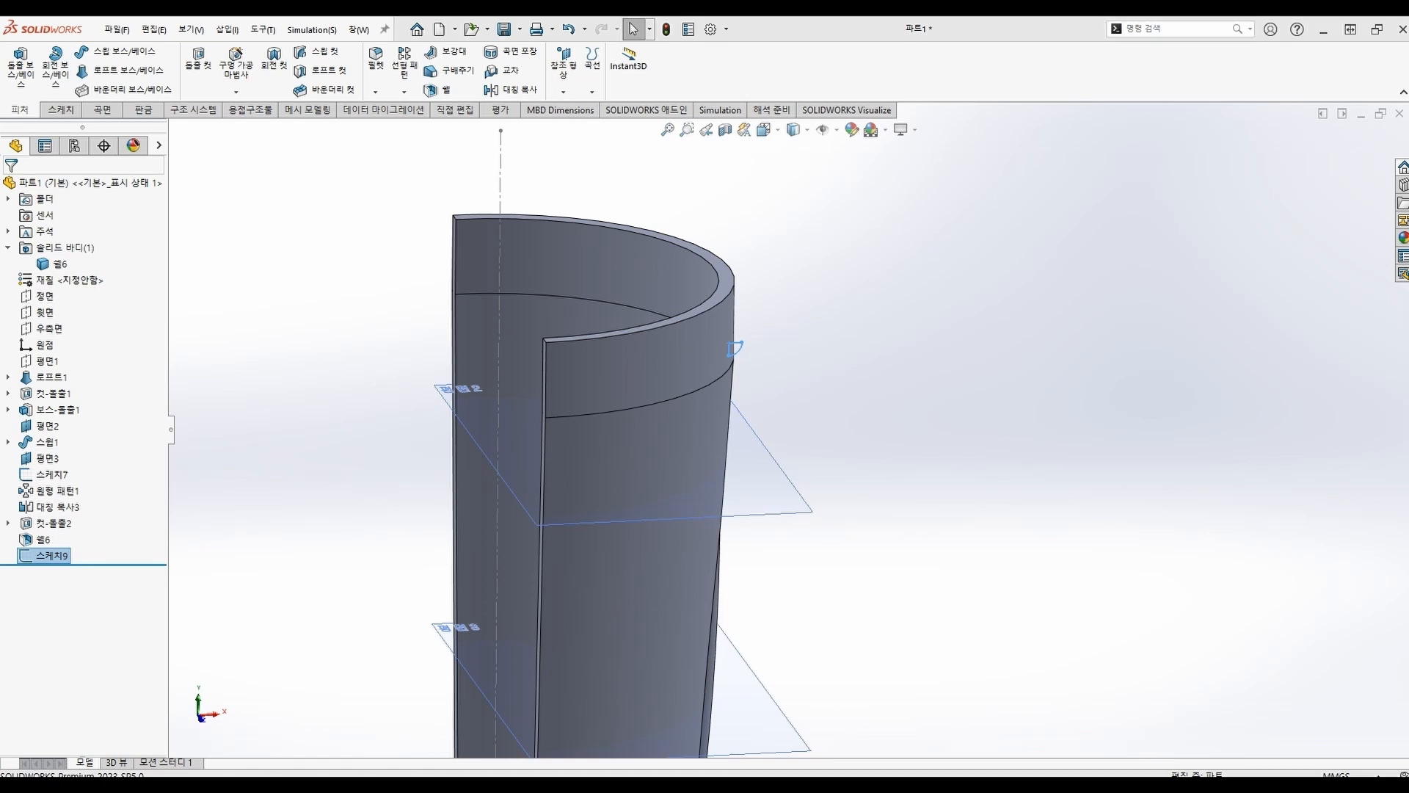
click(353, 232)
Revolve the quarter-round profile about the vertical centreline through about half a turn, using the mid-plane option, to form a rim
click(55, 65)
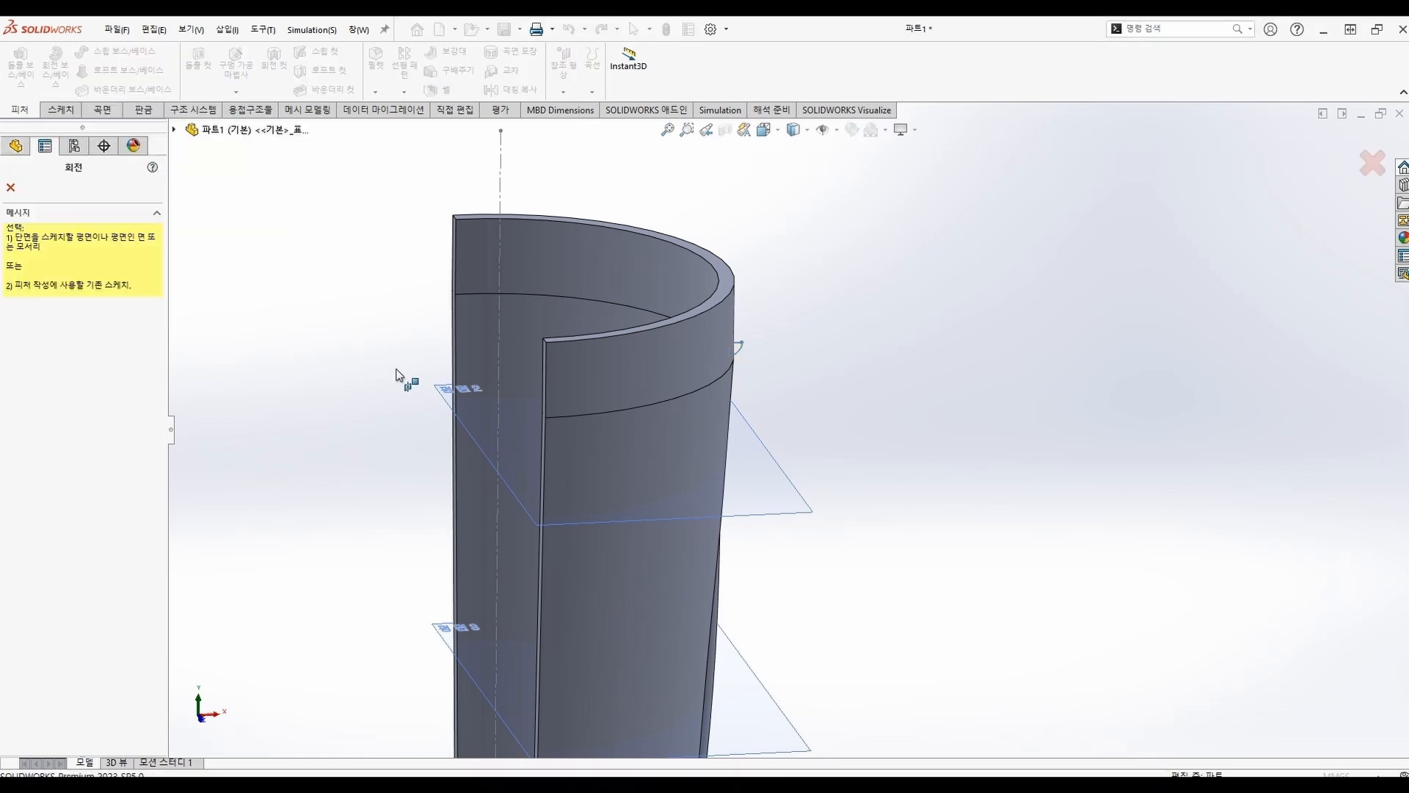
click(736, 345)
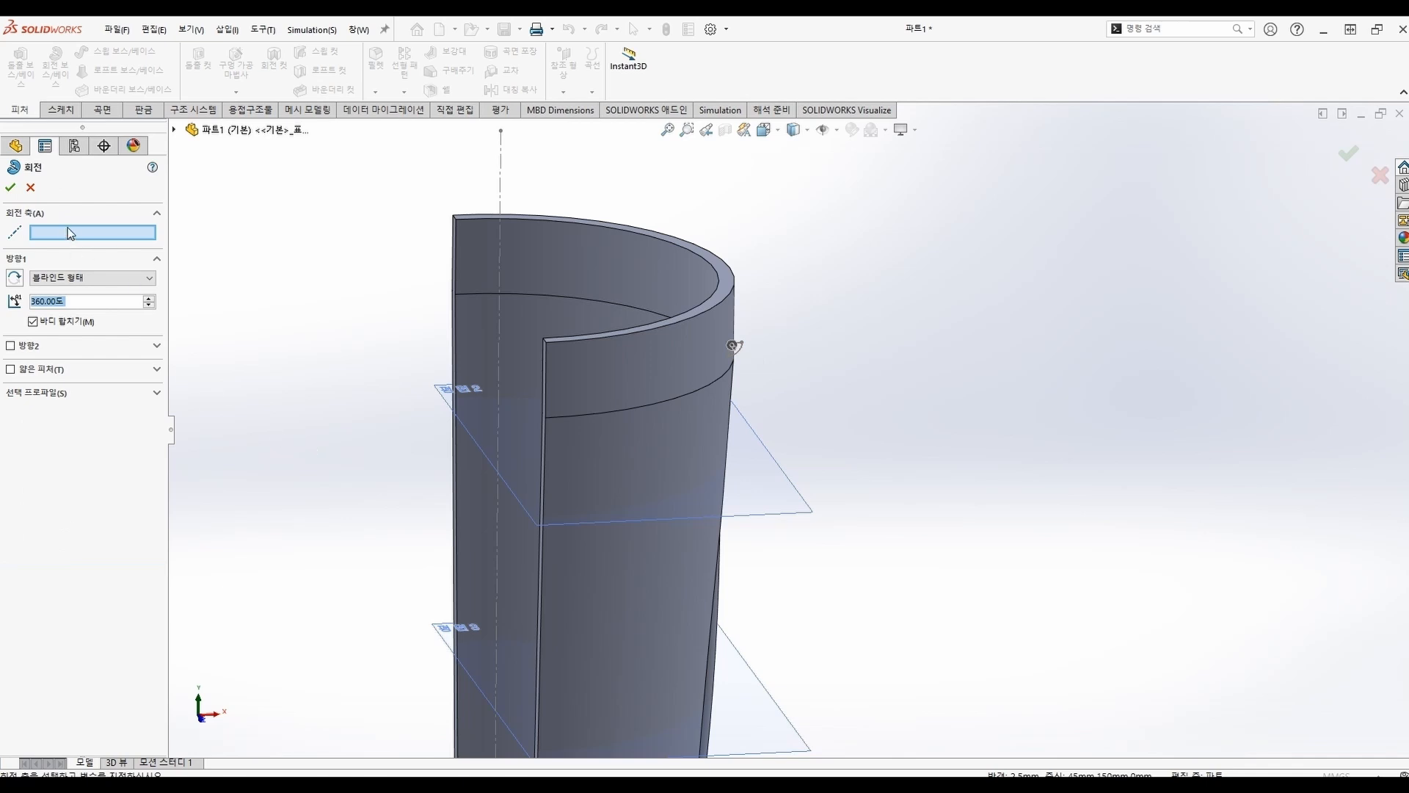
click(502, 237)
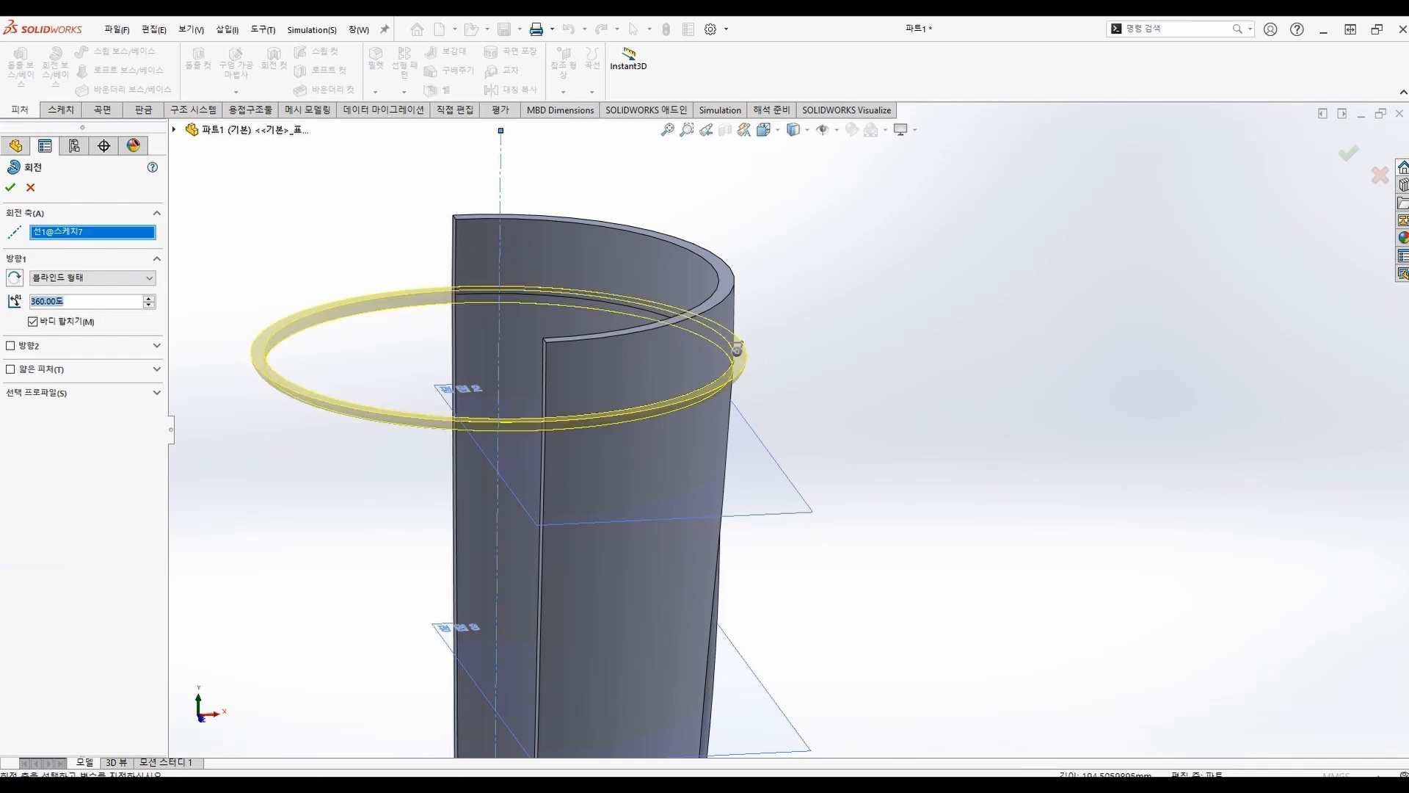
drag(737, 349, 261, 367)
click(111, 277)
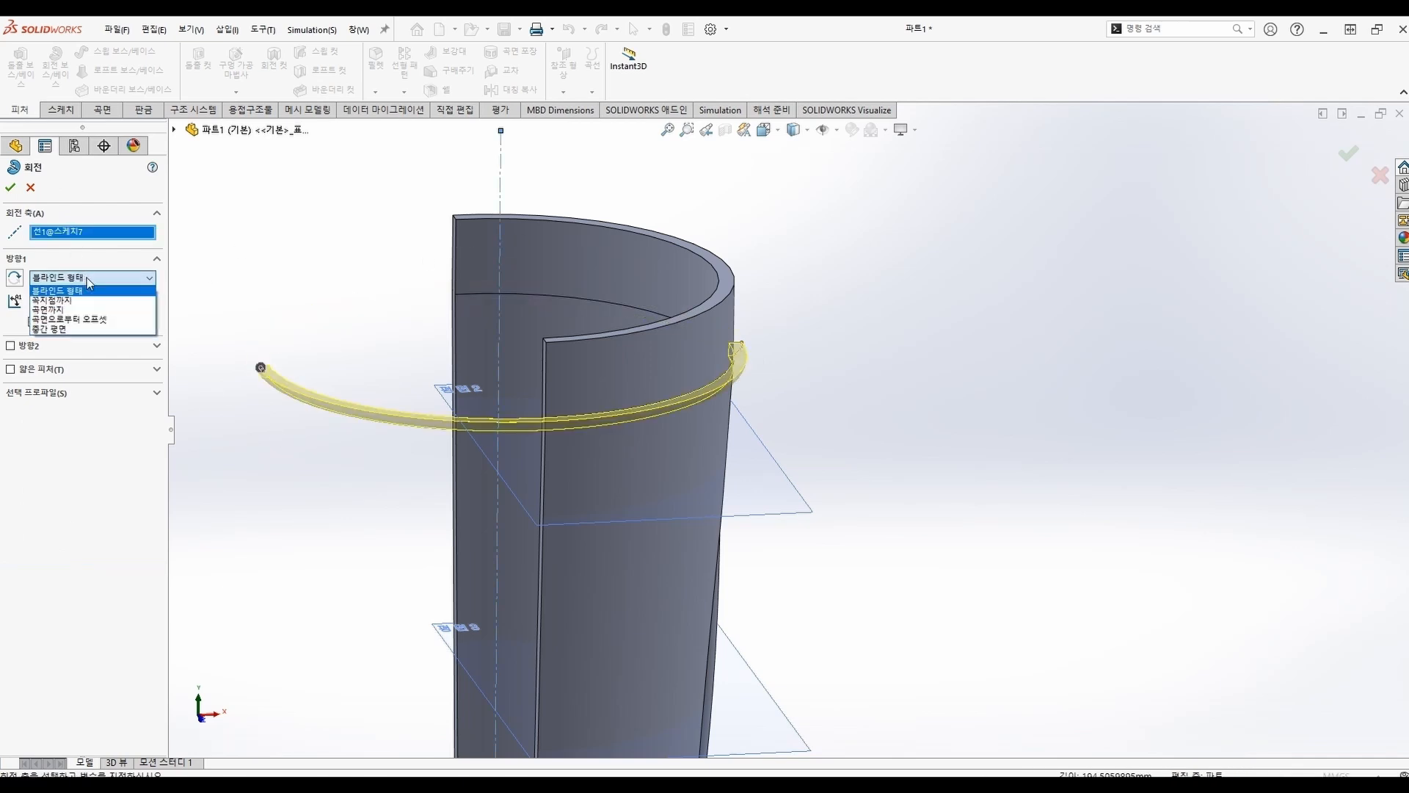
click(87, 331)
click(10, 190)
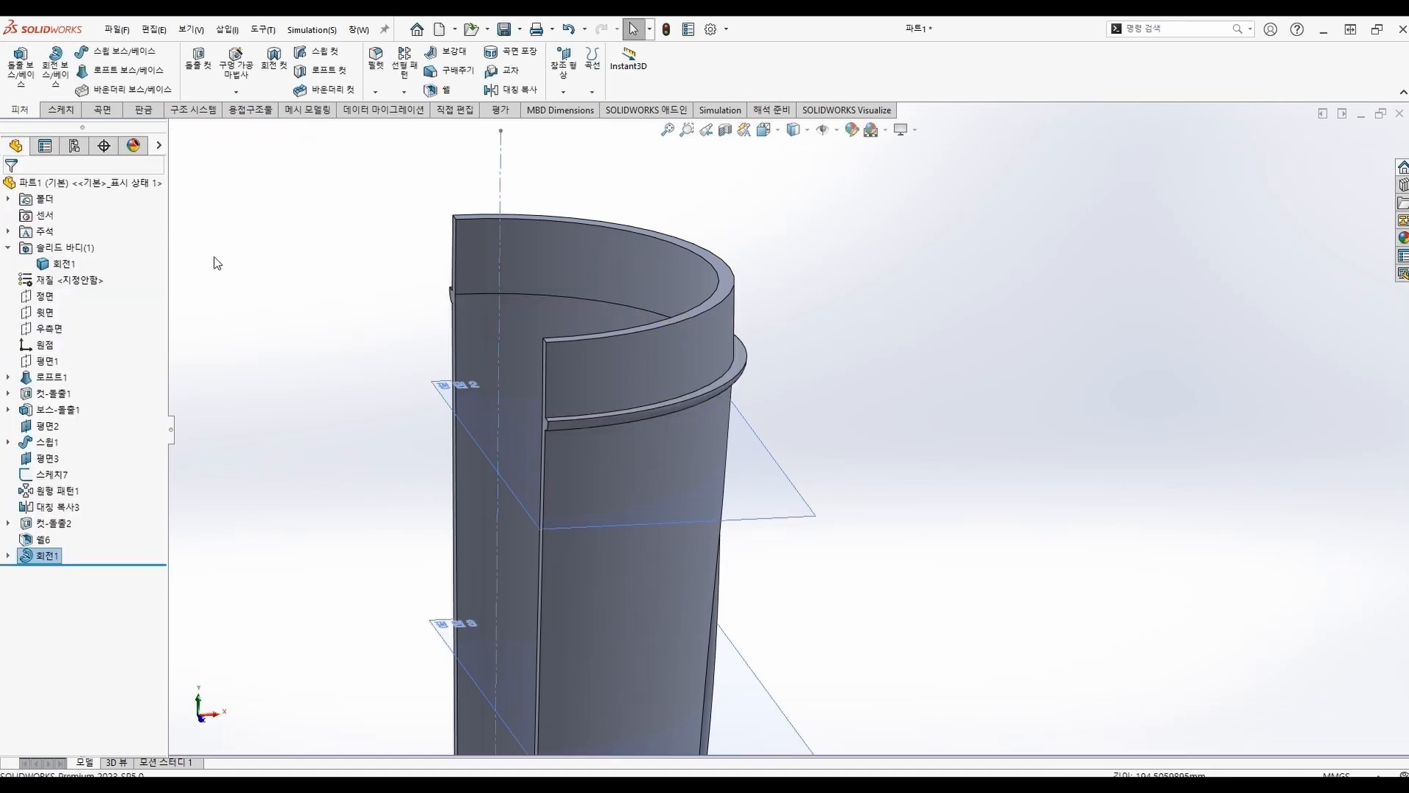
Mirror the half body about the right plane, merging solids, to complete the full container
click(491, 90)
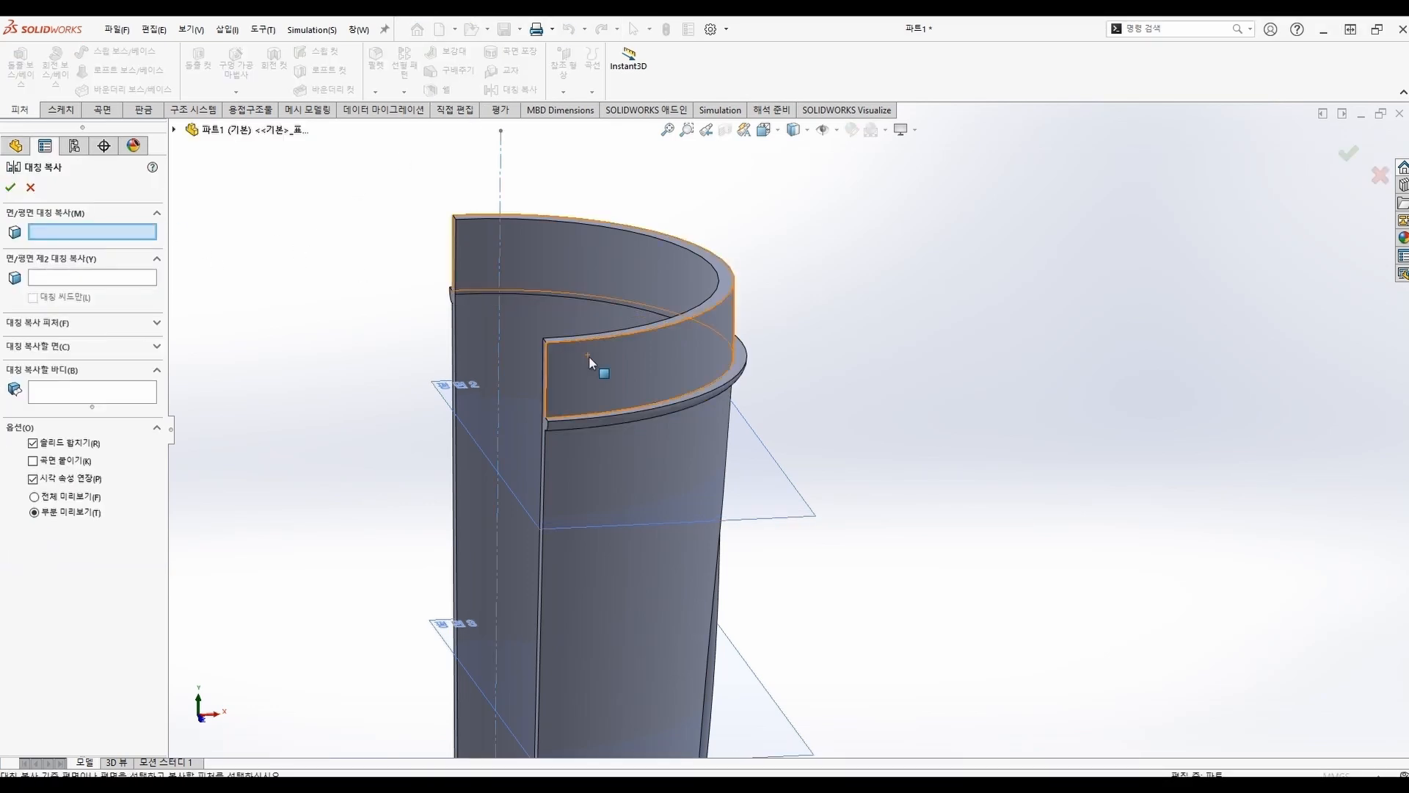
click(174, 130)
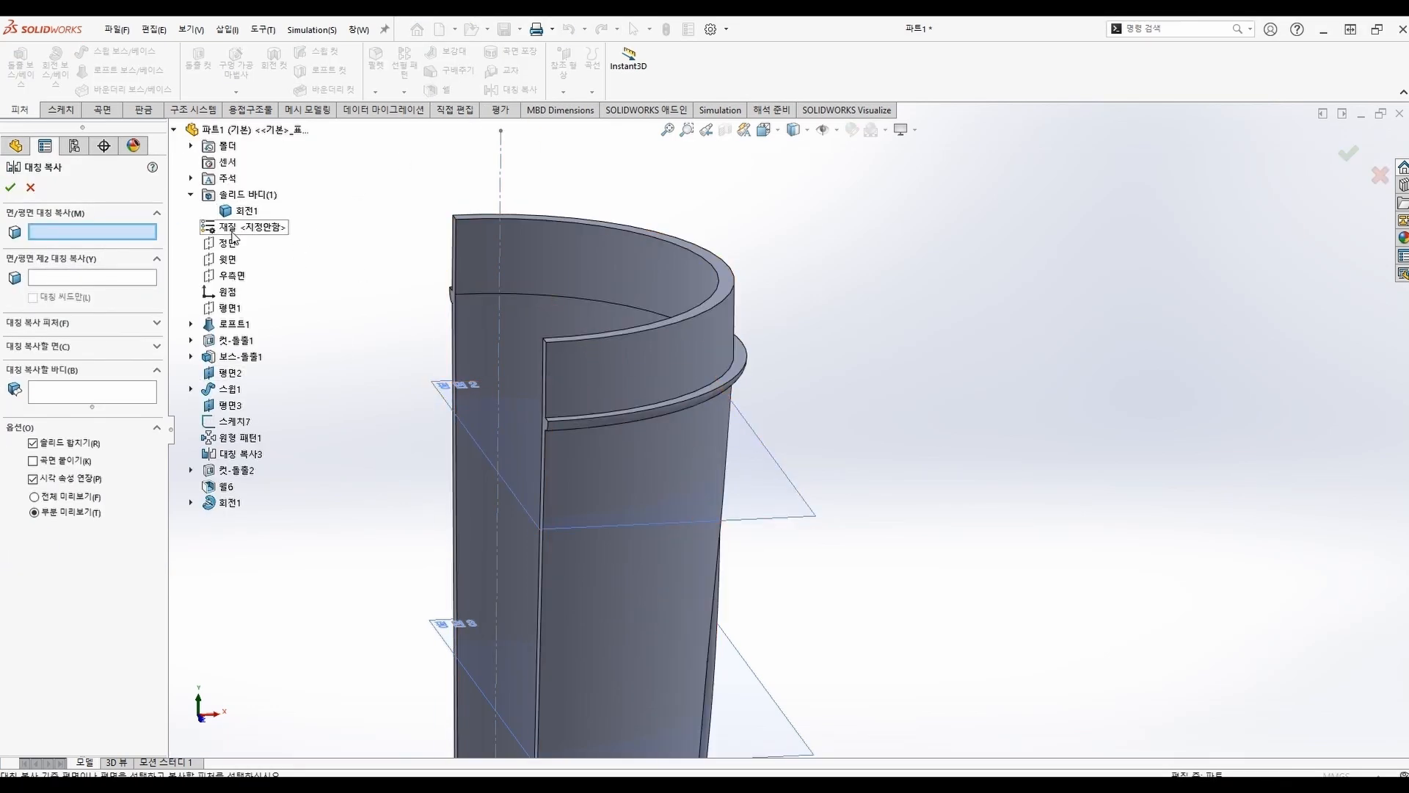
click(231, 275)
click(92, 391)
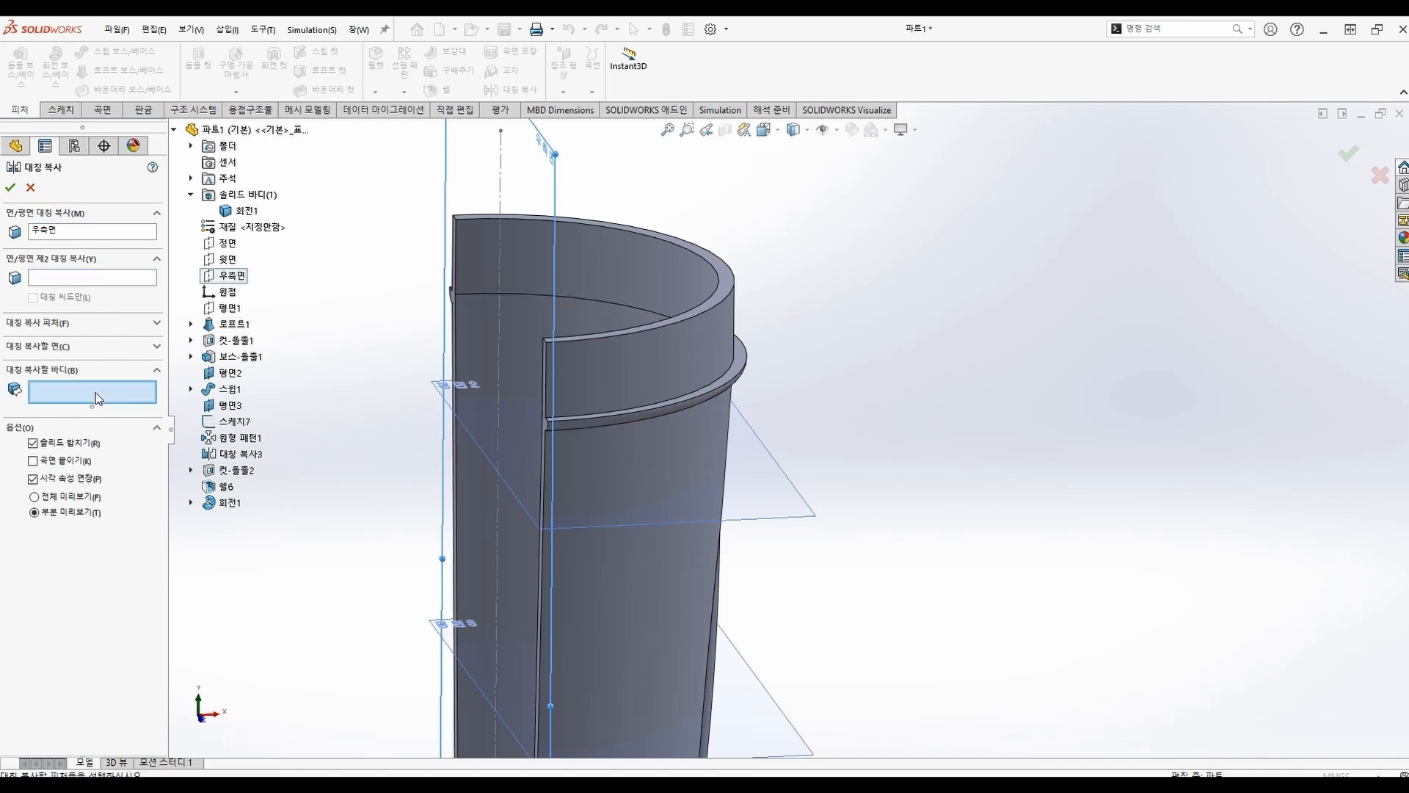
click(247, 210)
click(11, 187)
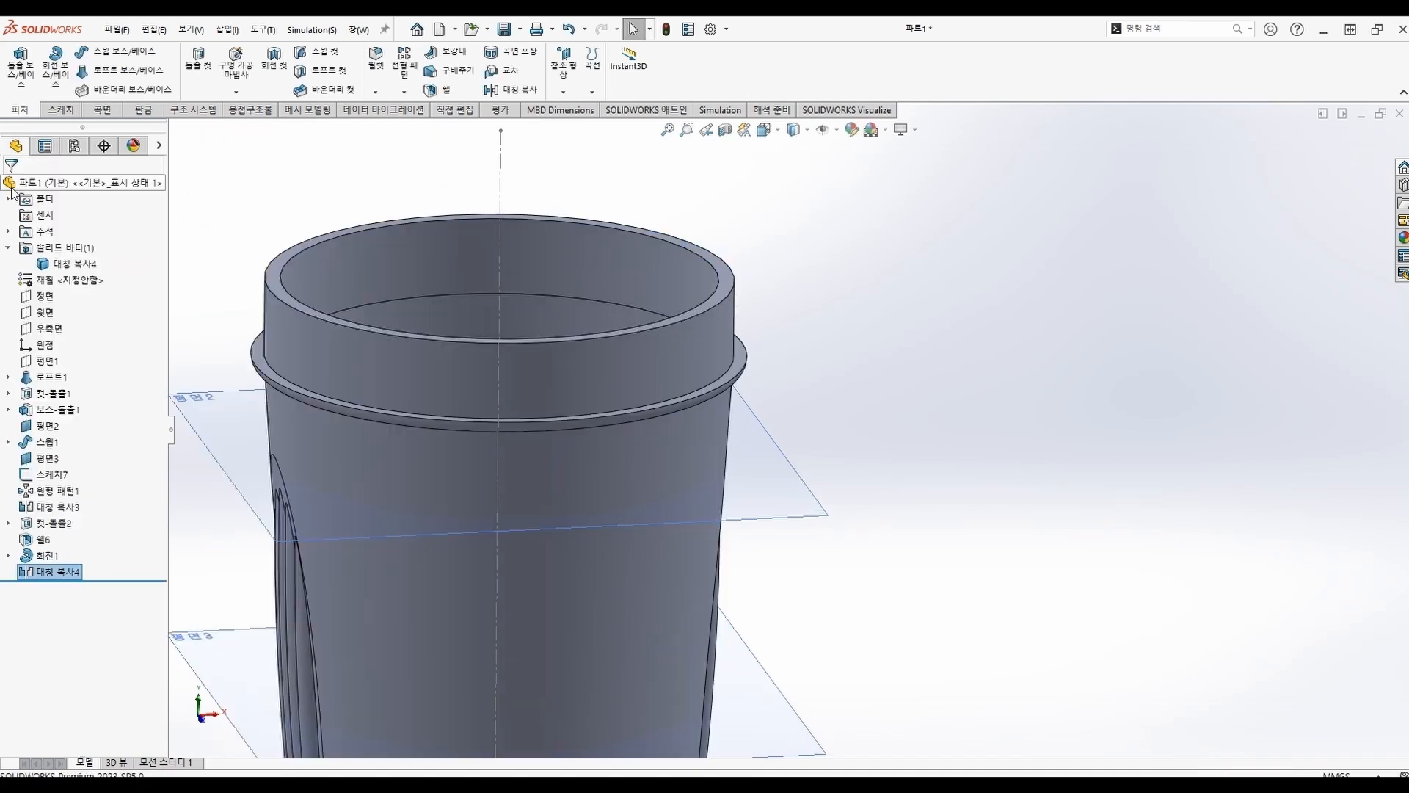
Fillet the rim's upper outer edge with a 0.25 mm radius and the mouth's inner top edge with a 1.5 mm radius
scroll(606, 489, up, 7)
middle_drag(610, 492, 572, 489)
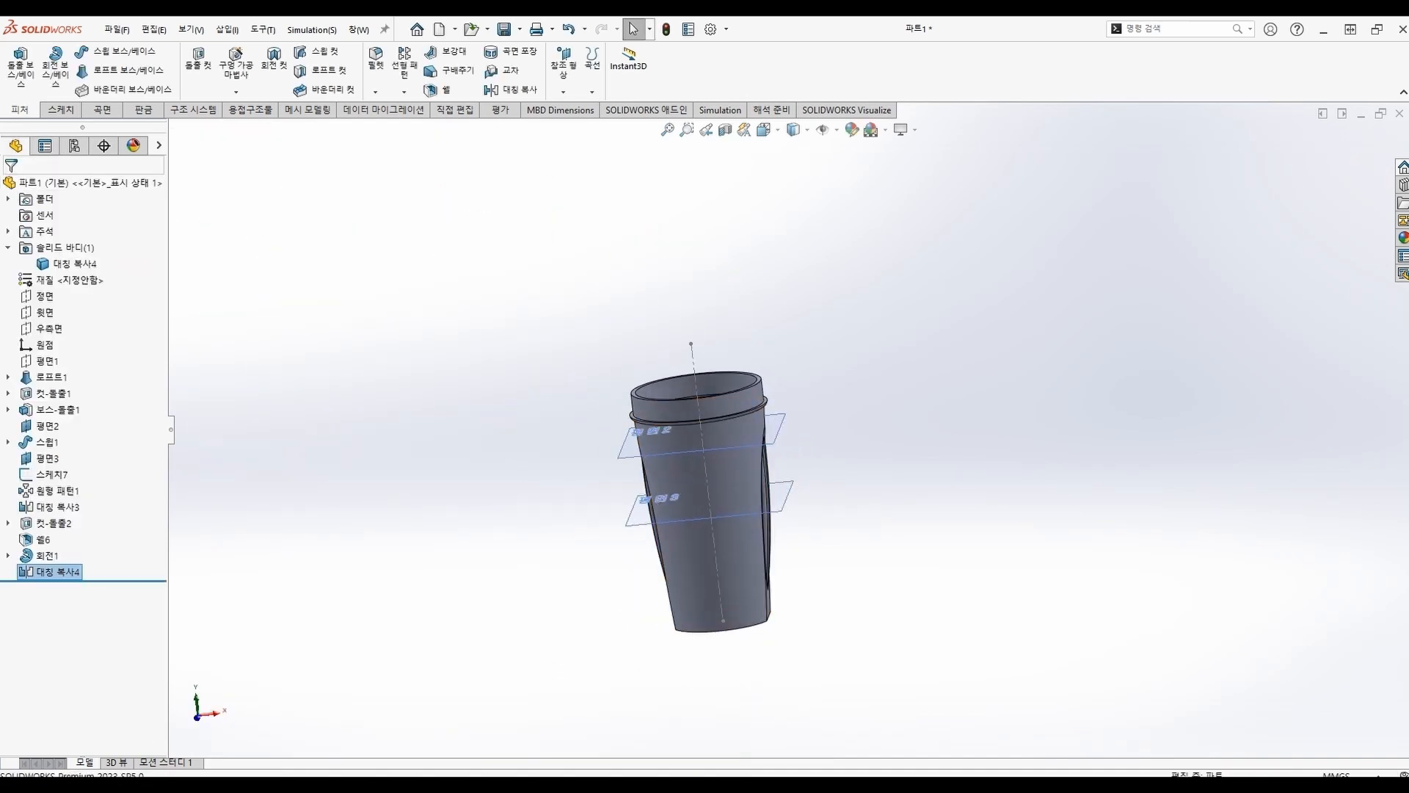
click(146, 270)
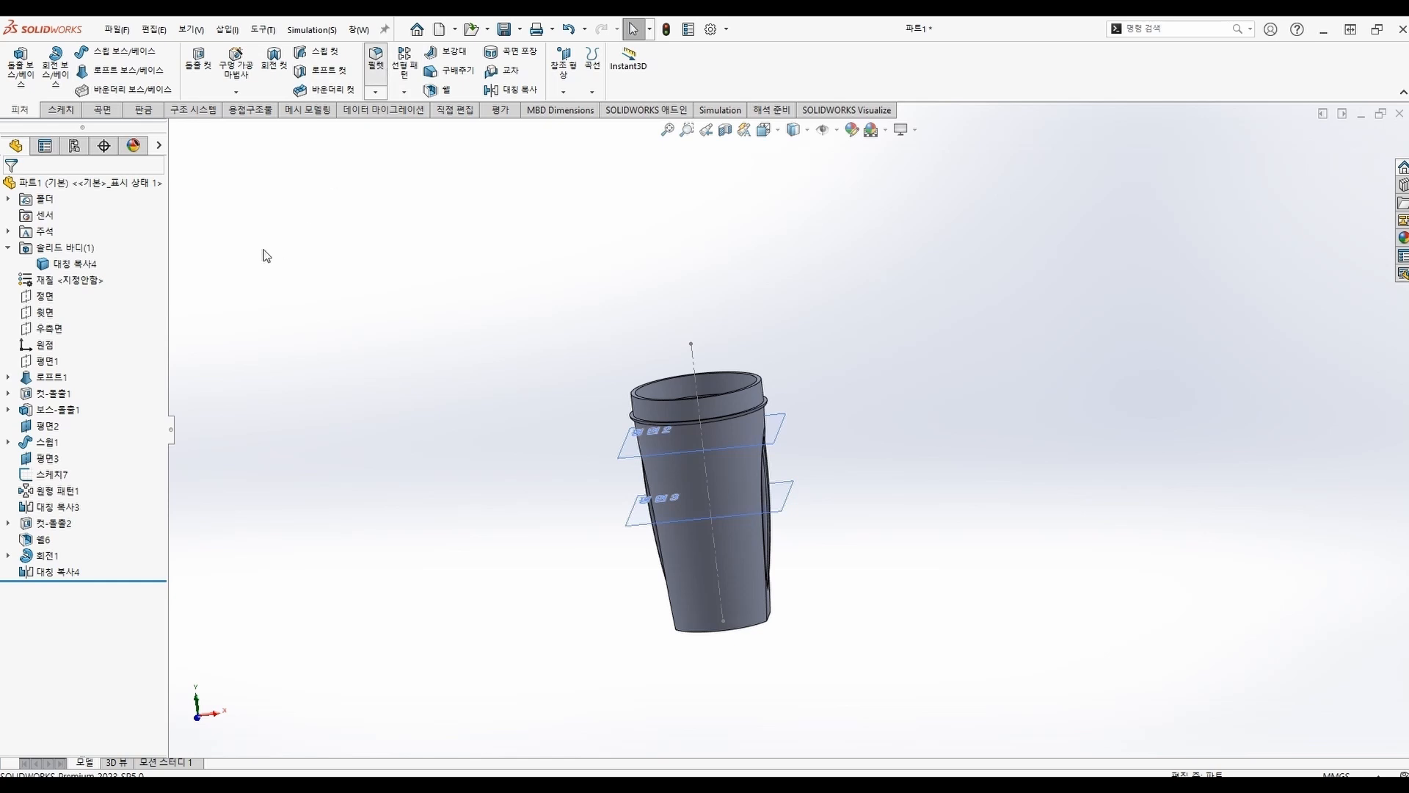
text(0.25)
key(Return)
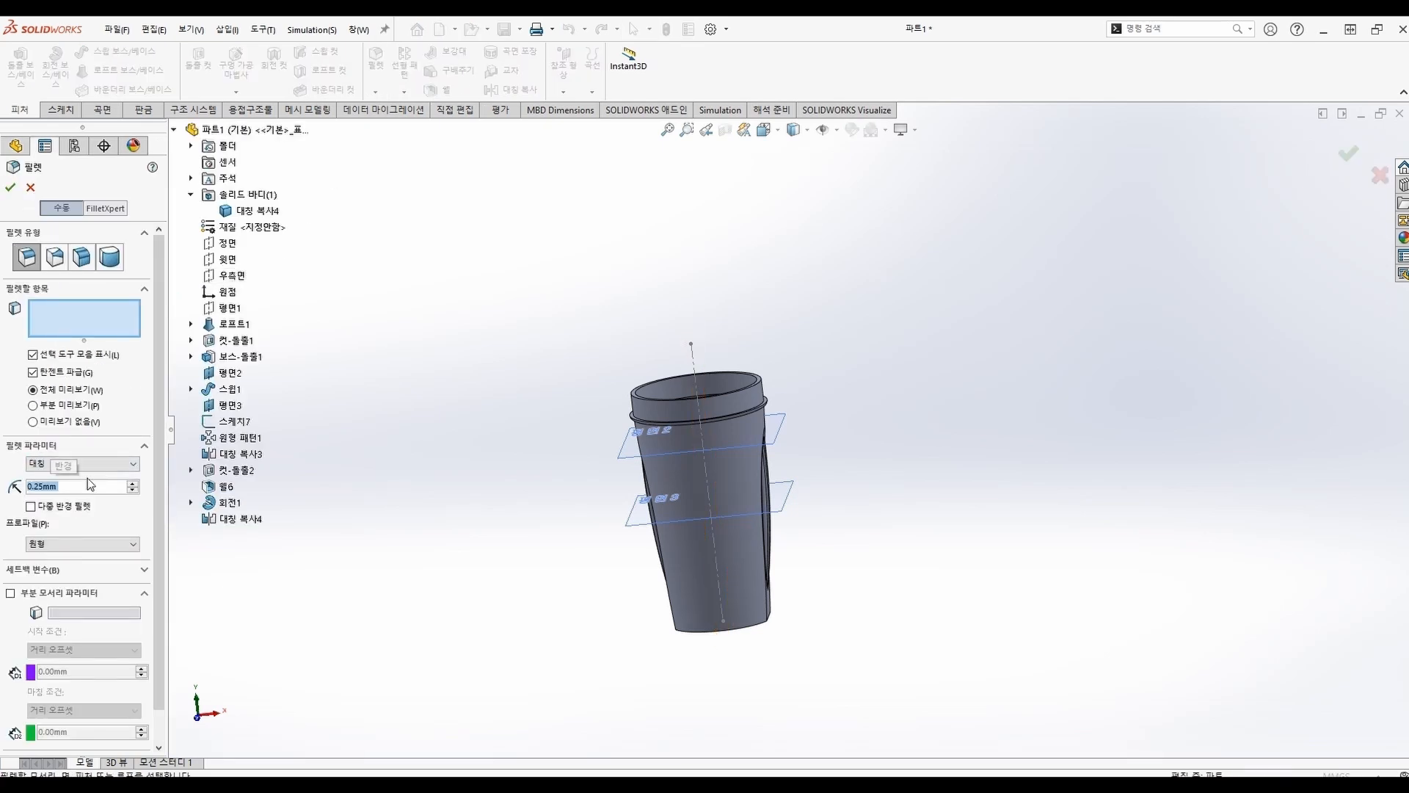
scroll(741, 451, down, 8)
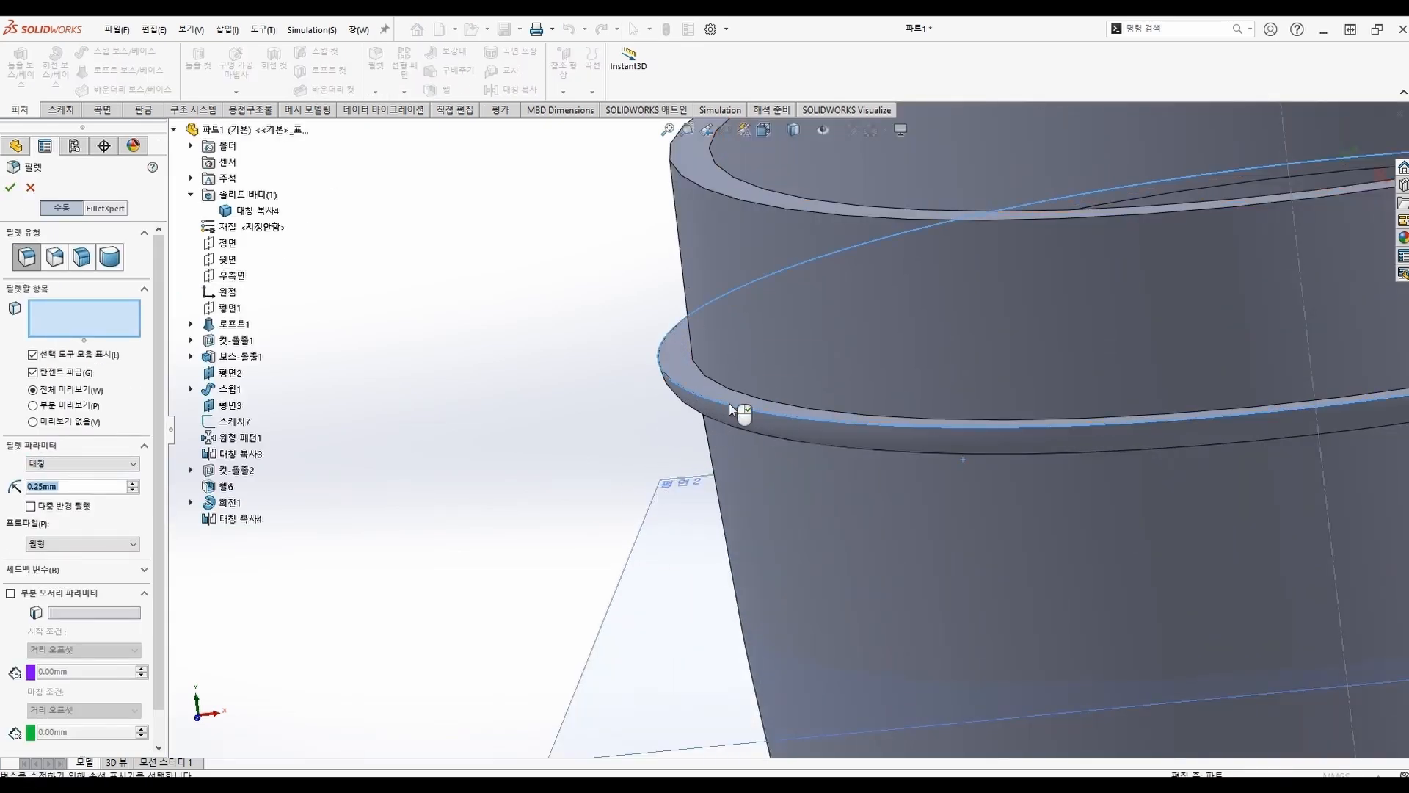
click(728, 403)
click(11, 188)
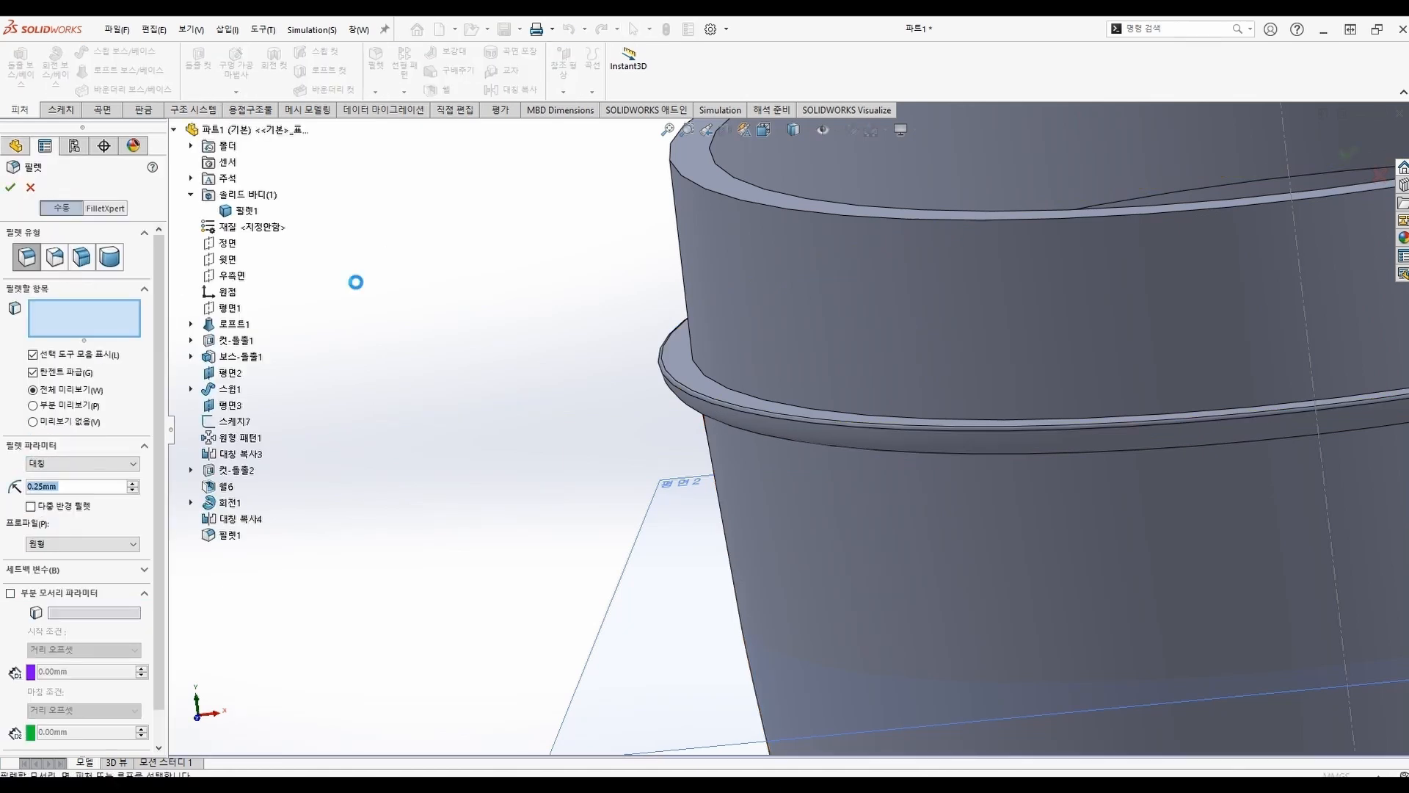
click(812, 214)
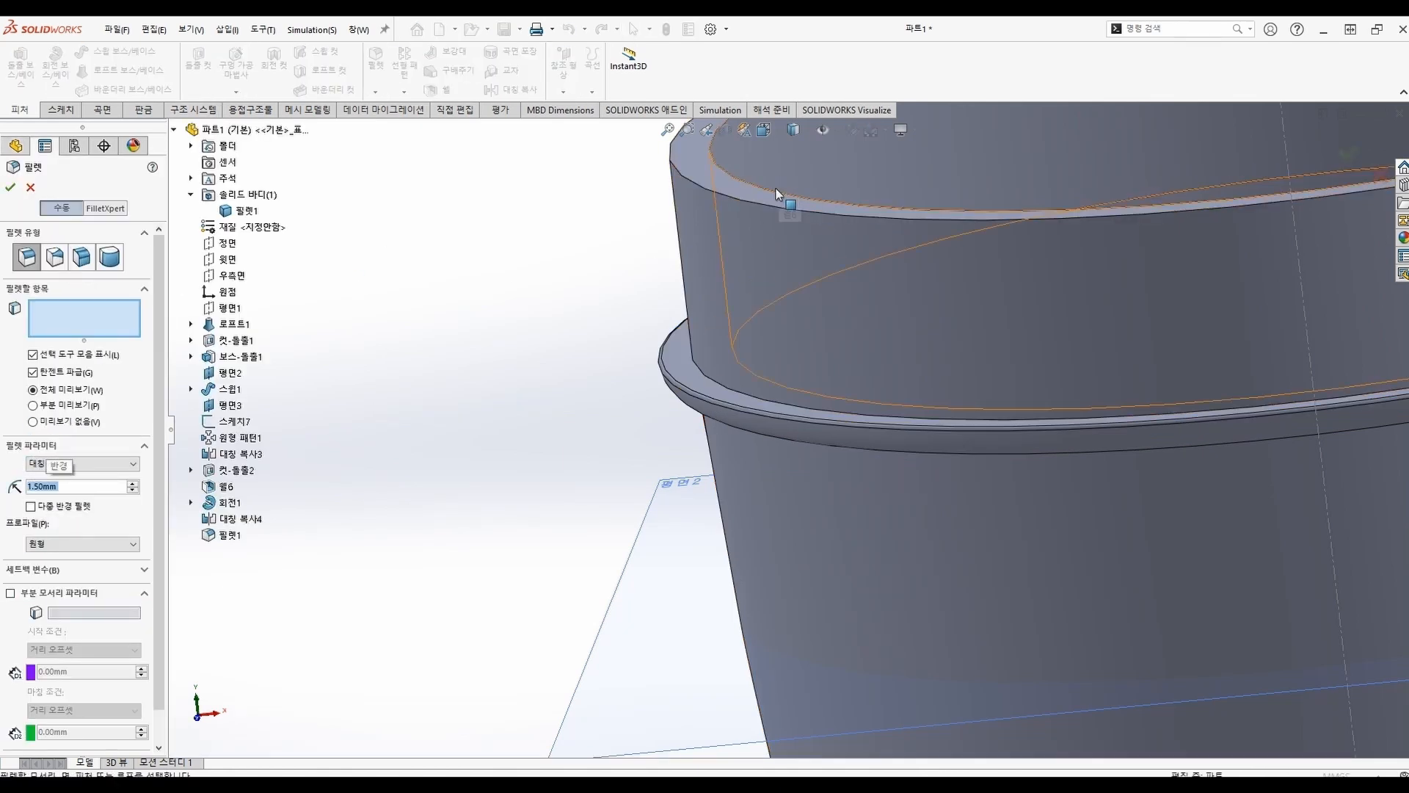
click(11, 188)
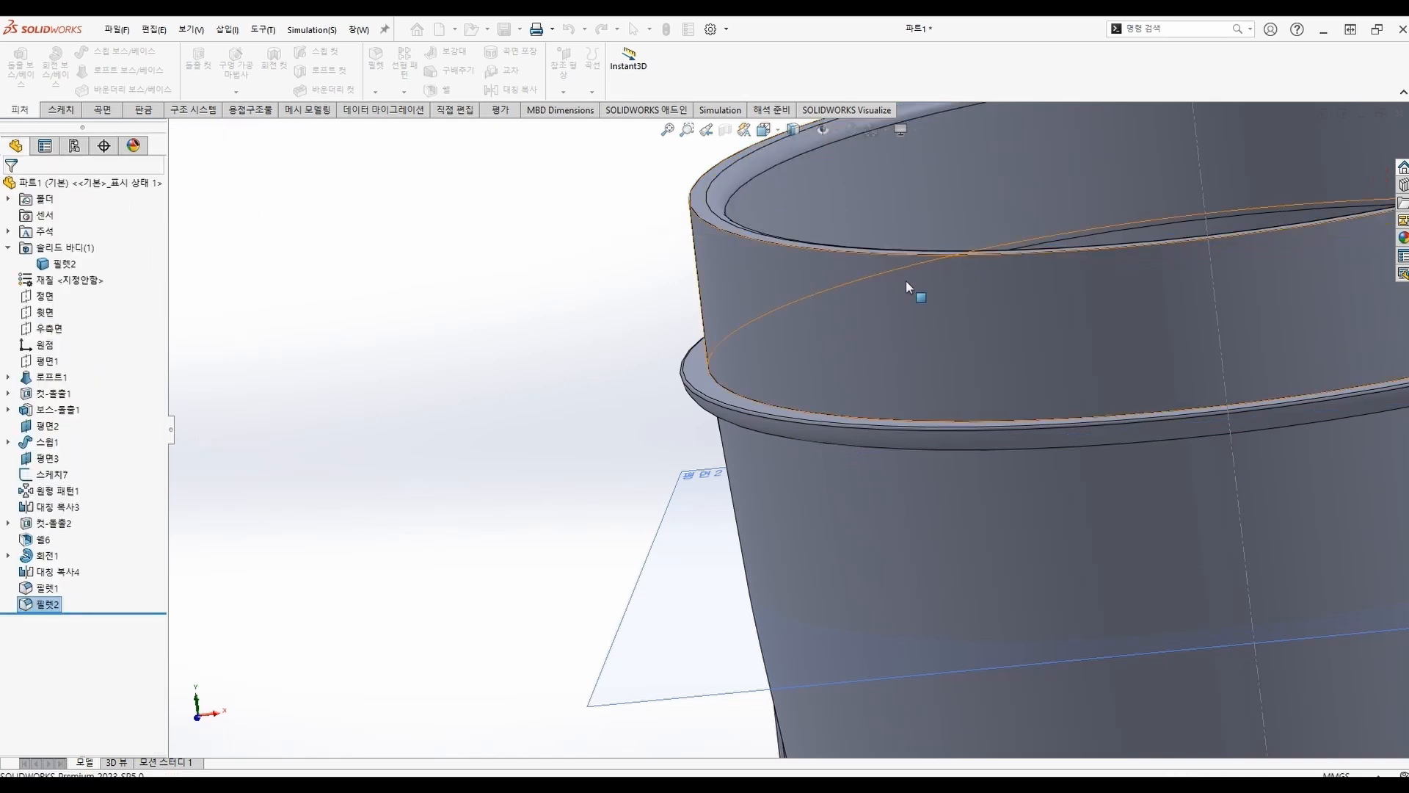
Create a reference plane offset 7.5 mm below the container's top annular face, with the offset direction flipped
scroll(906, 280, up, 3)
scroll(741, 353, down, 5)
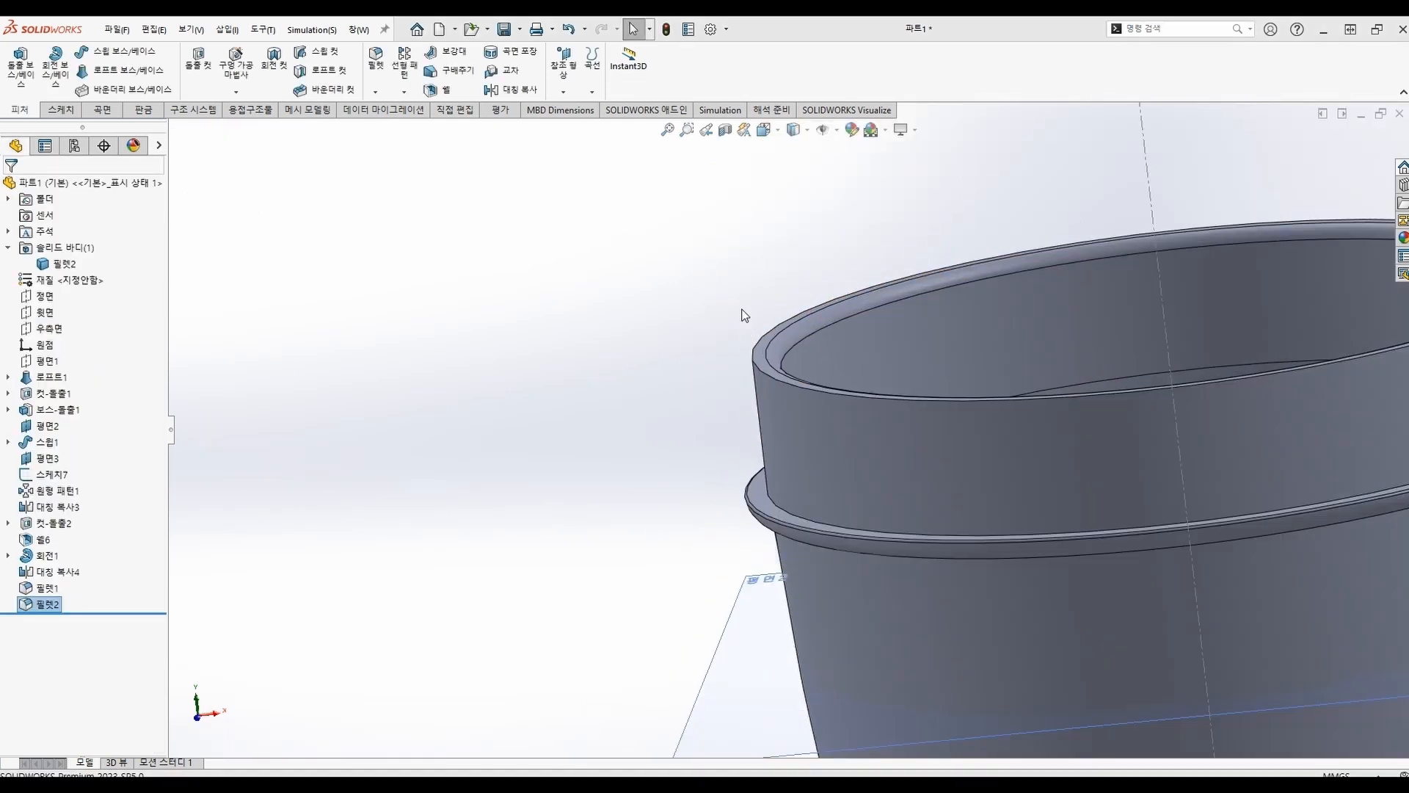
click(767, 389)
click(564, 66)
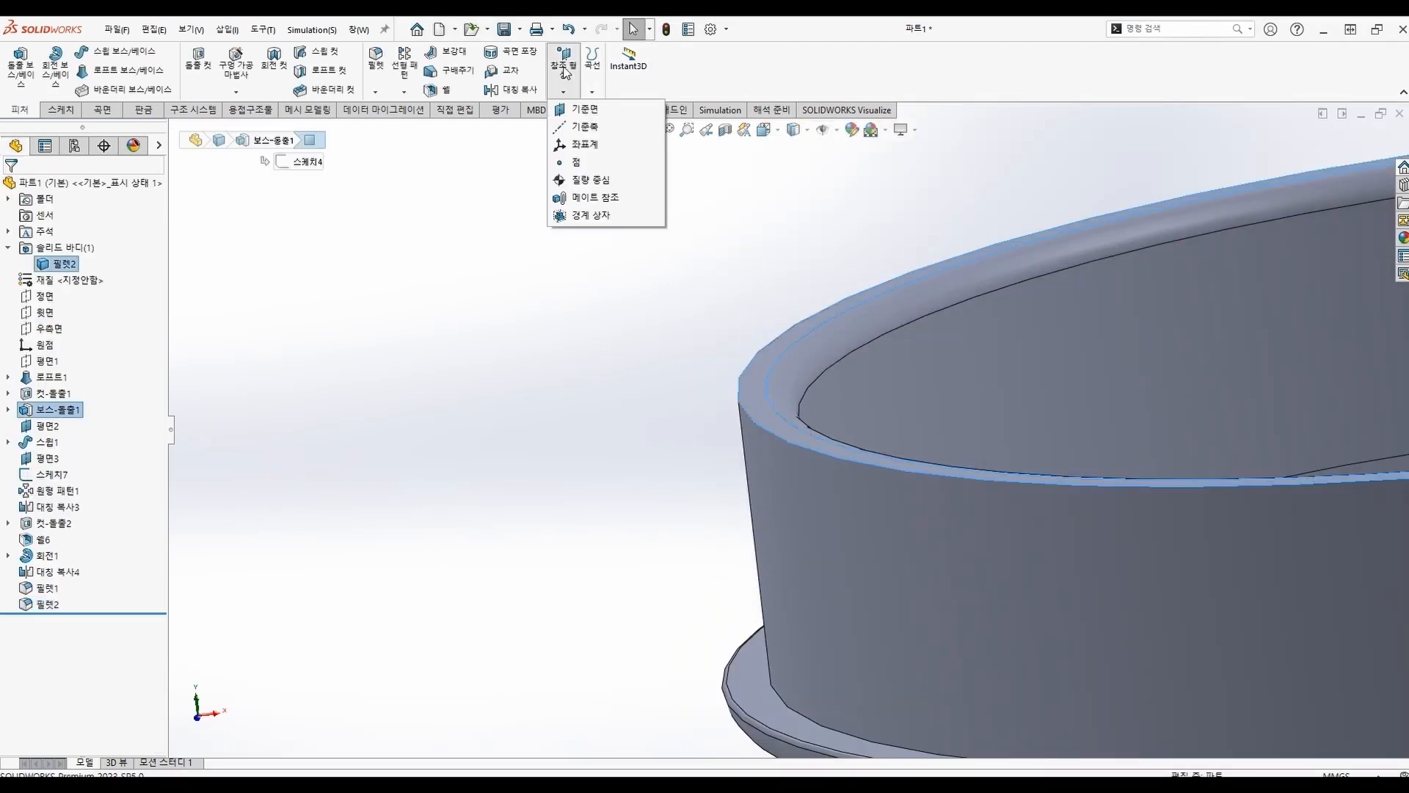
click(584, 109)
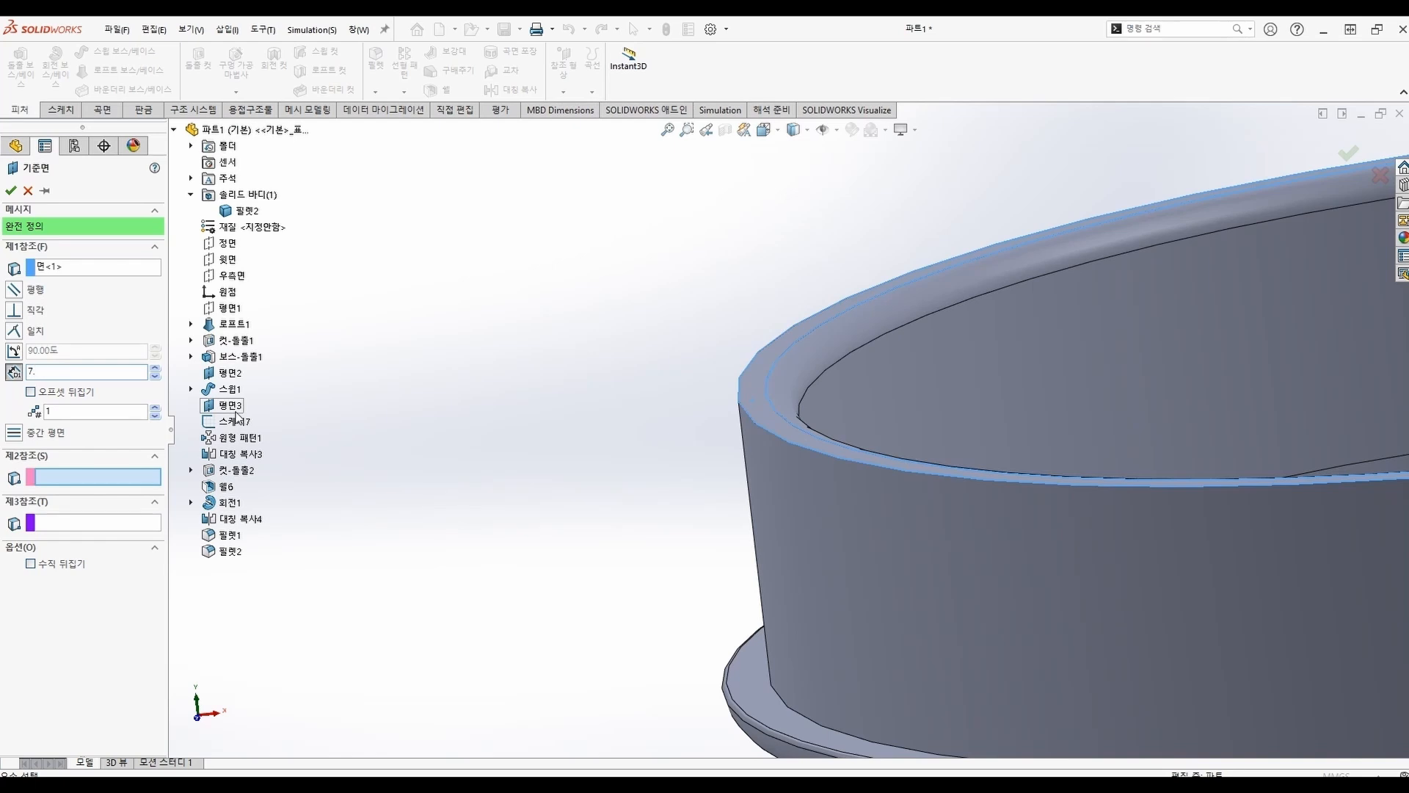
key(Return)
click(61, 396)
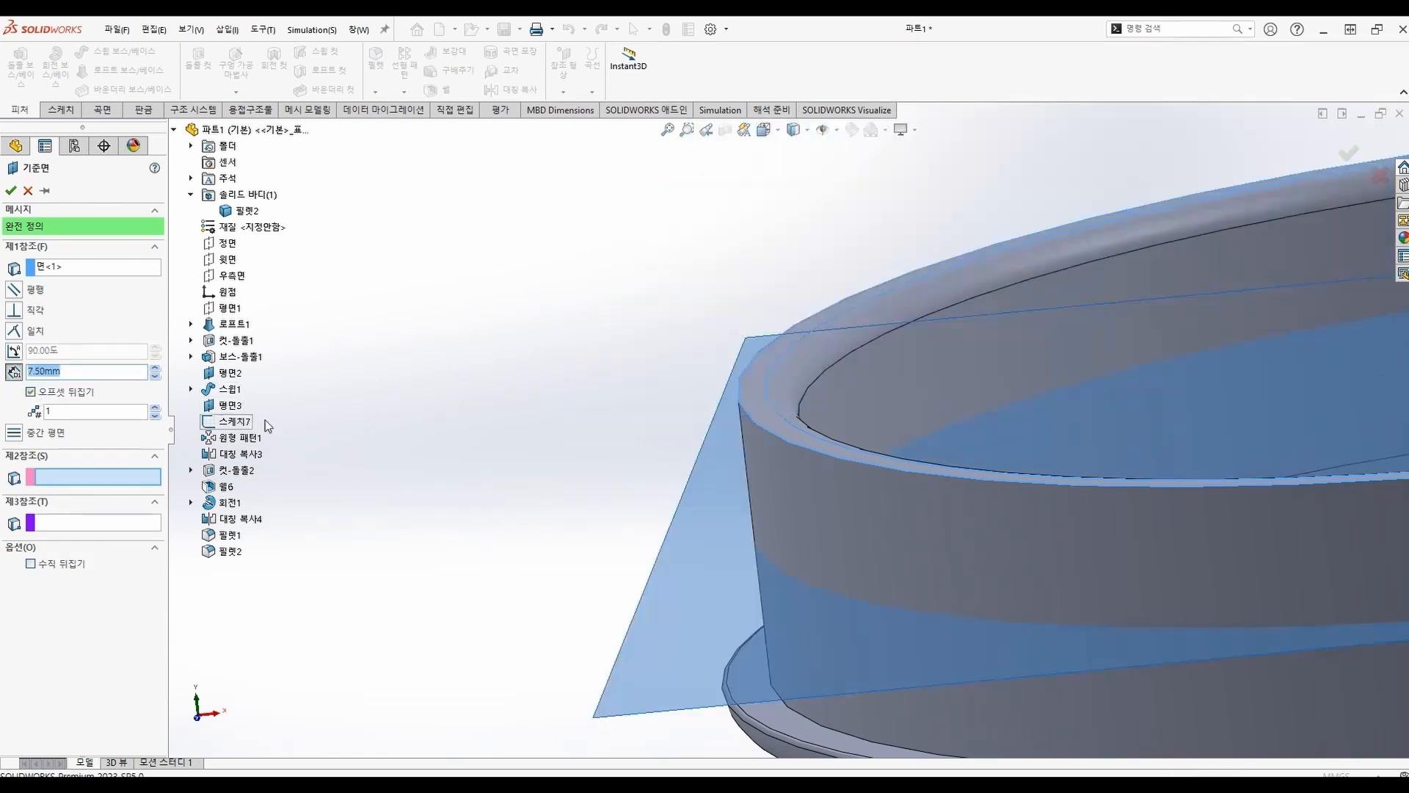
scroll(985, 556, up, 8)
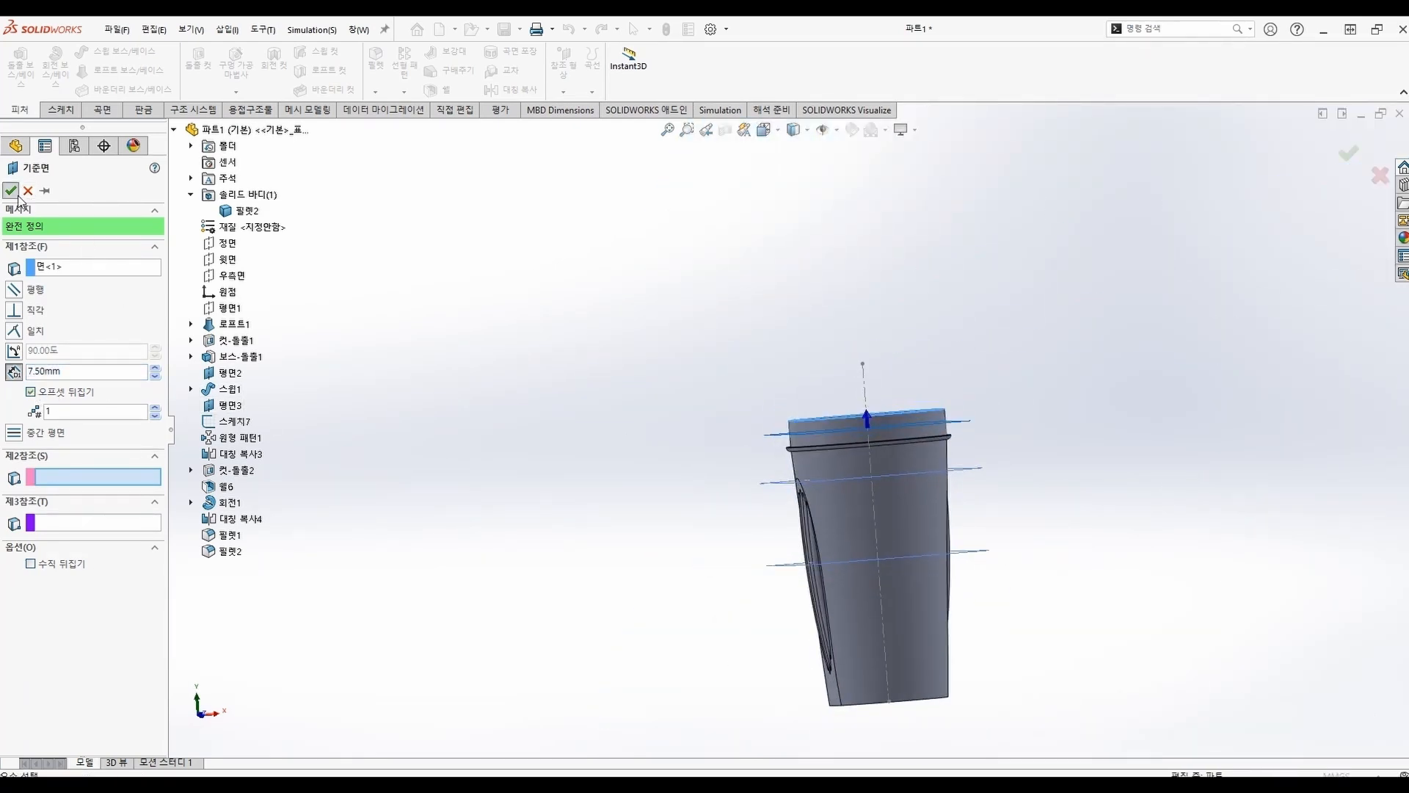
click(11, 191)
Hide the two older reference planes that cross the tapered body
click(63, 464)
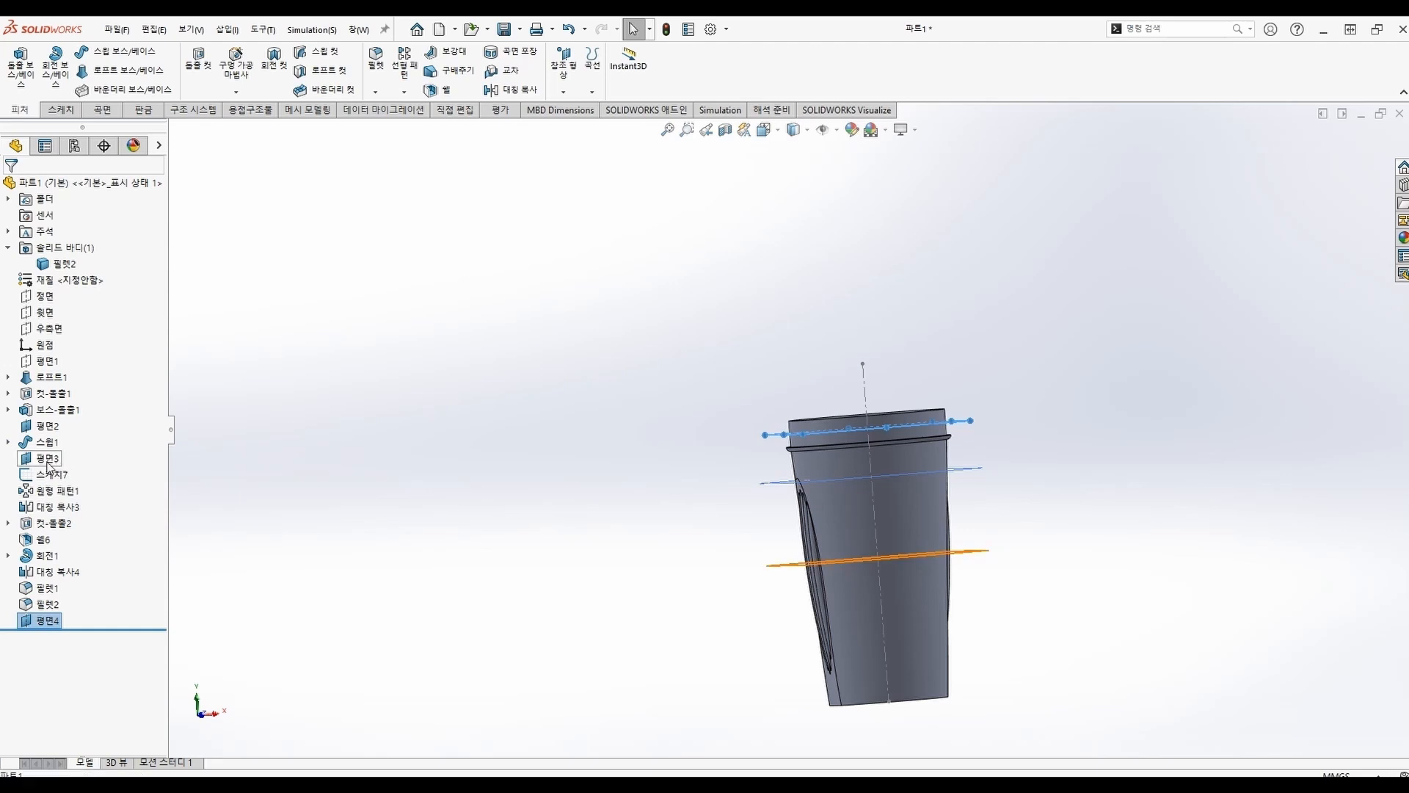
click(78, 413)
click(48, 426)
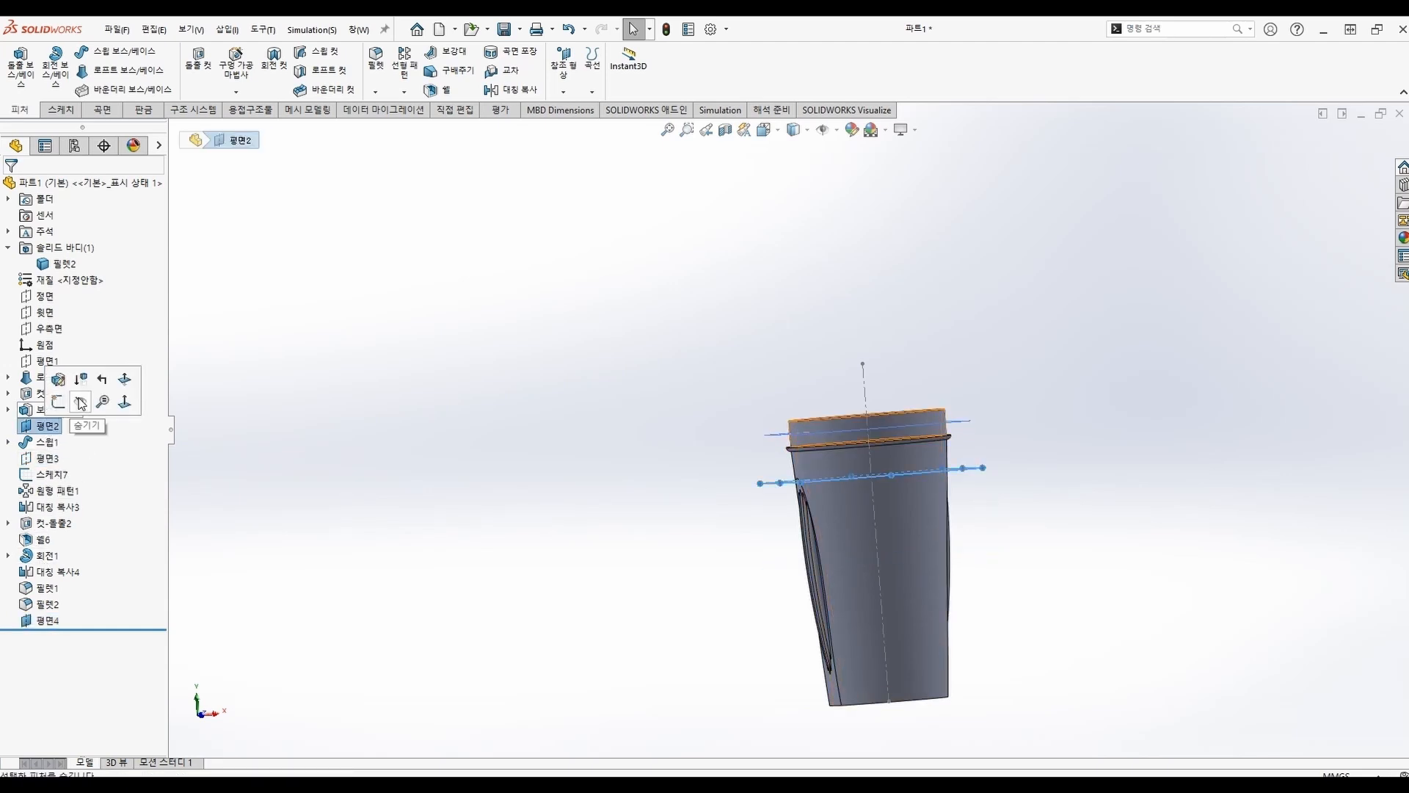
click(79, 376)
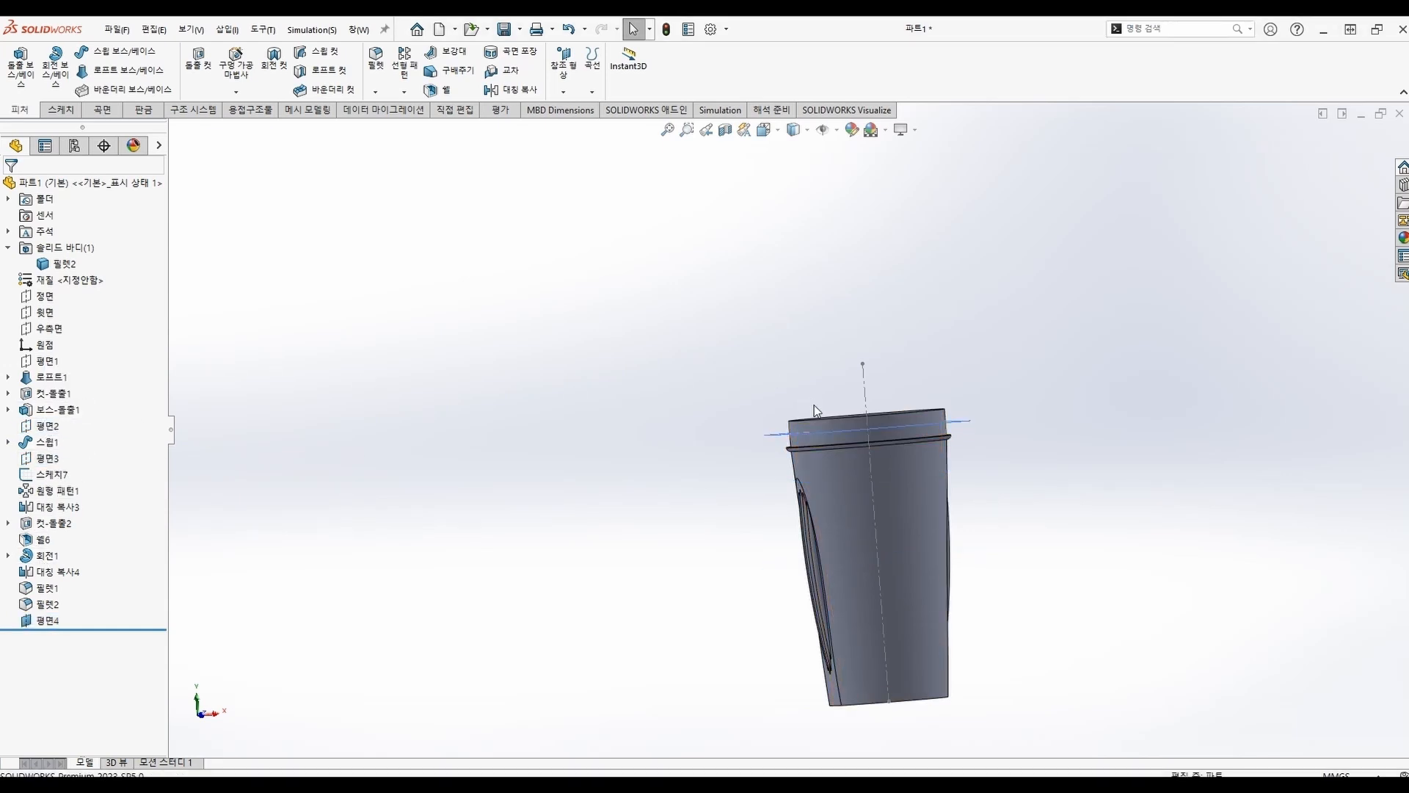
Sketch on the new offset plane a circle converted from the mouth's outer top edge, and exit the sketch
scroll(814, 405, down, 3)
click(756, 390)
click(822, 340)
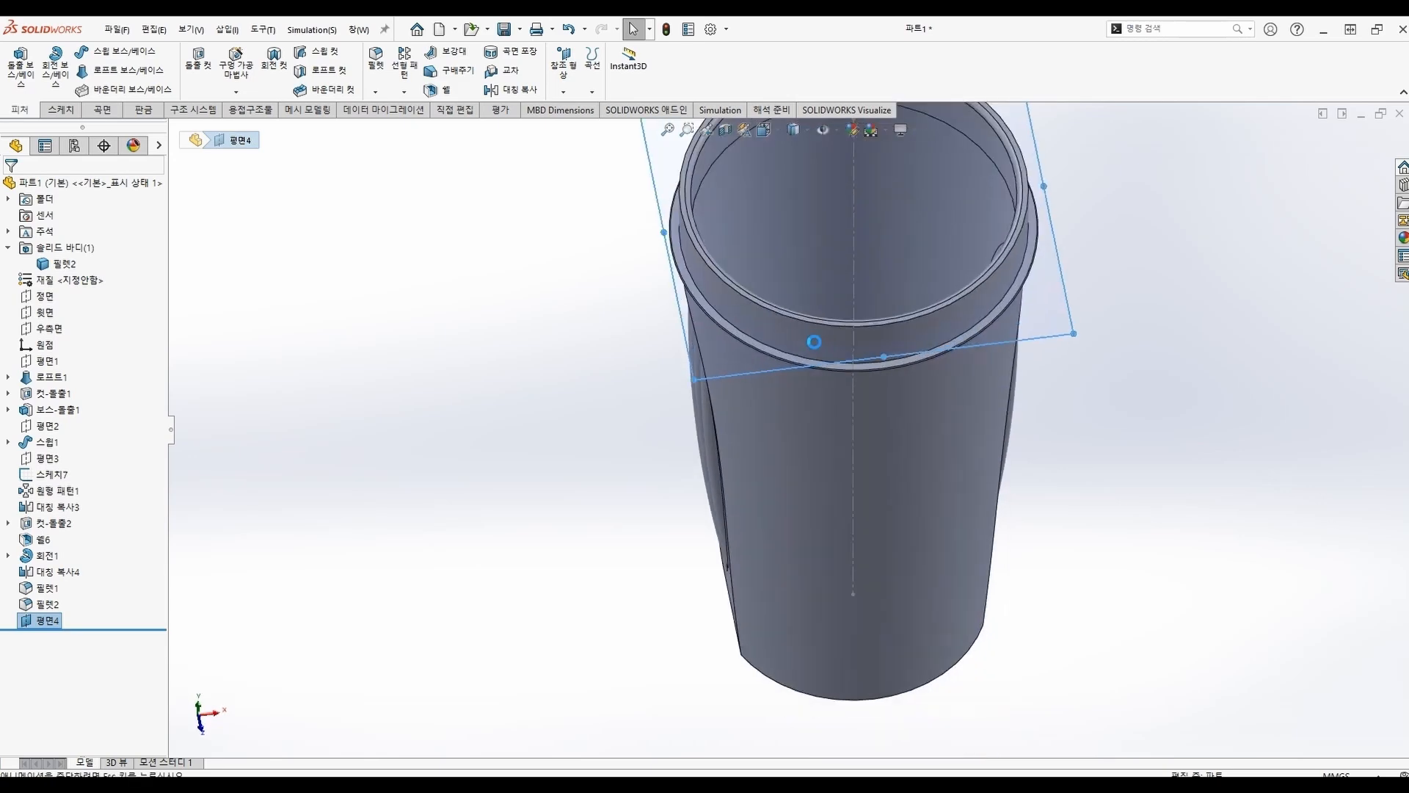
middle_drag(638, 358, 724, 391)
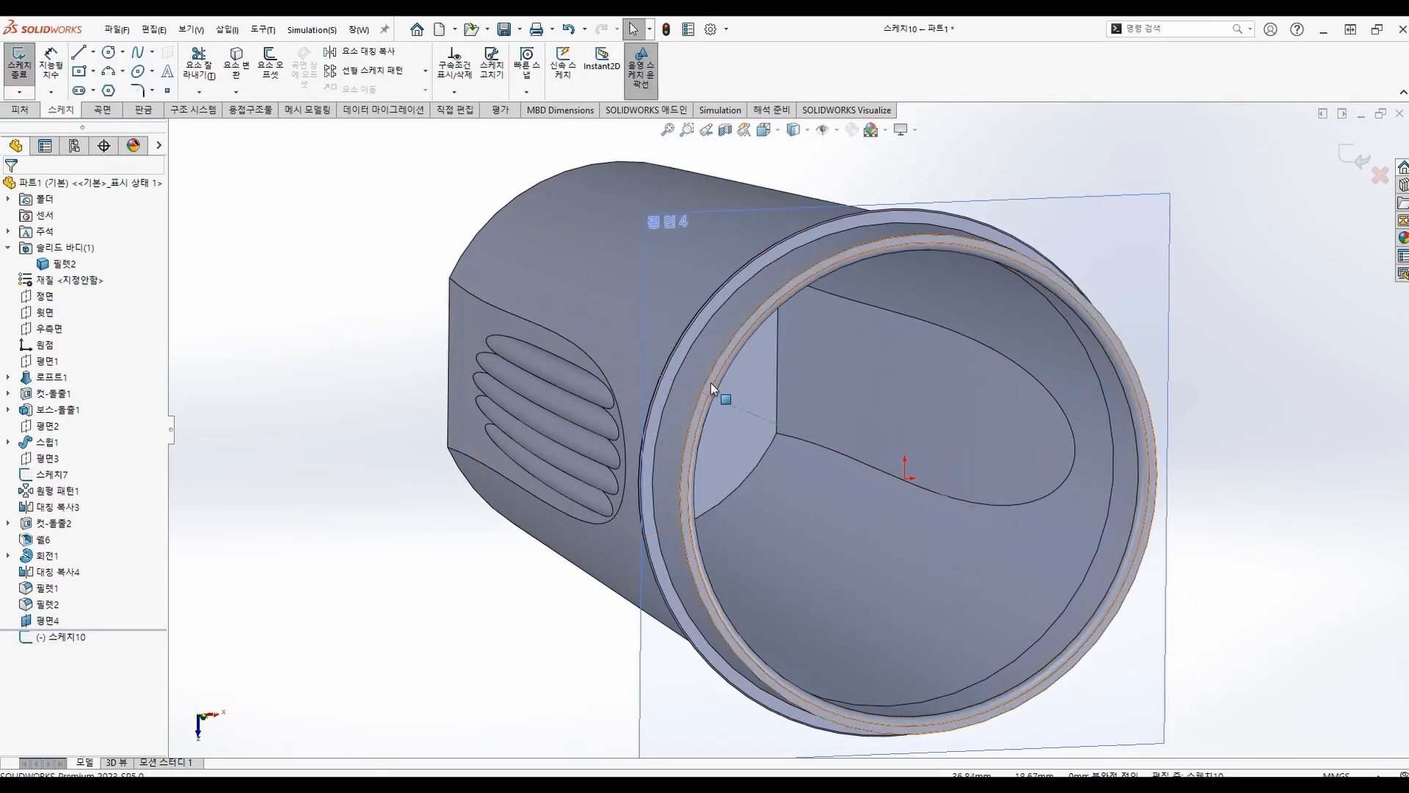
click(710, 381)
click(388, 364)
click(718, 364)
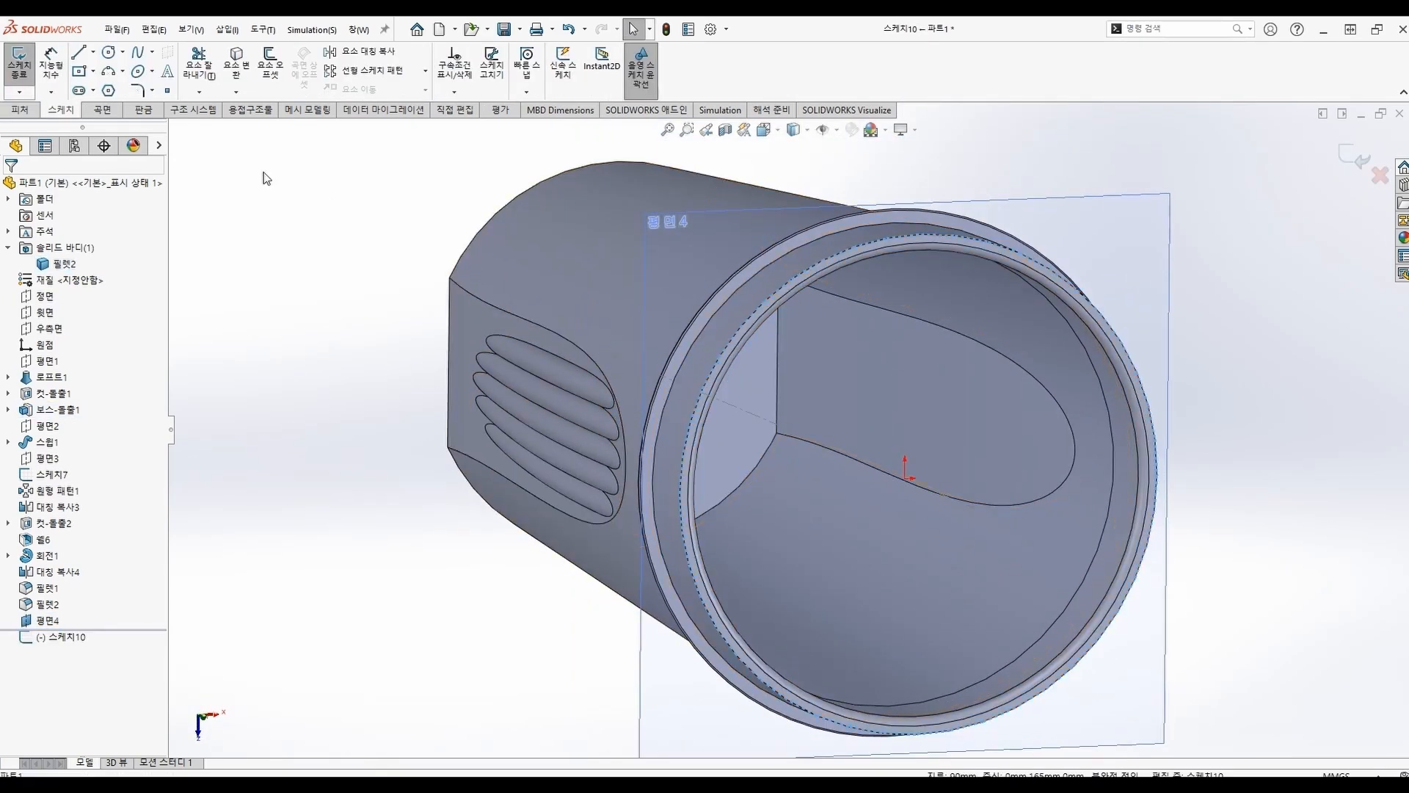
click(236, 67)
key(ctrl+8)
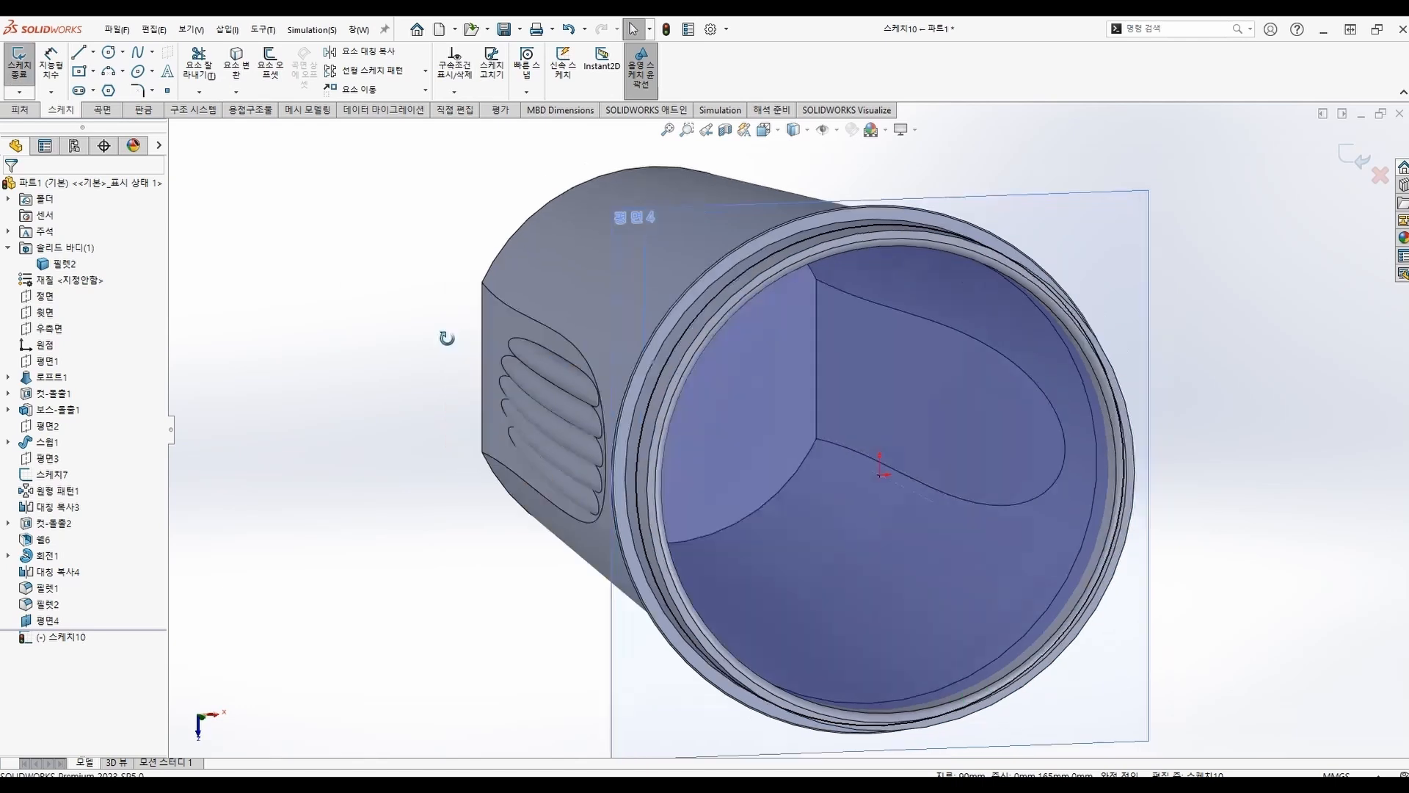
click(30, 81)
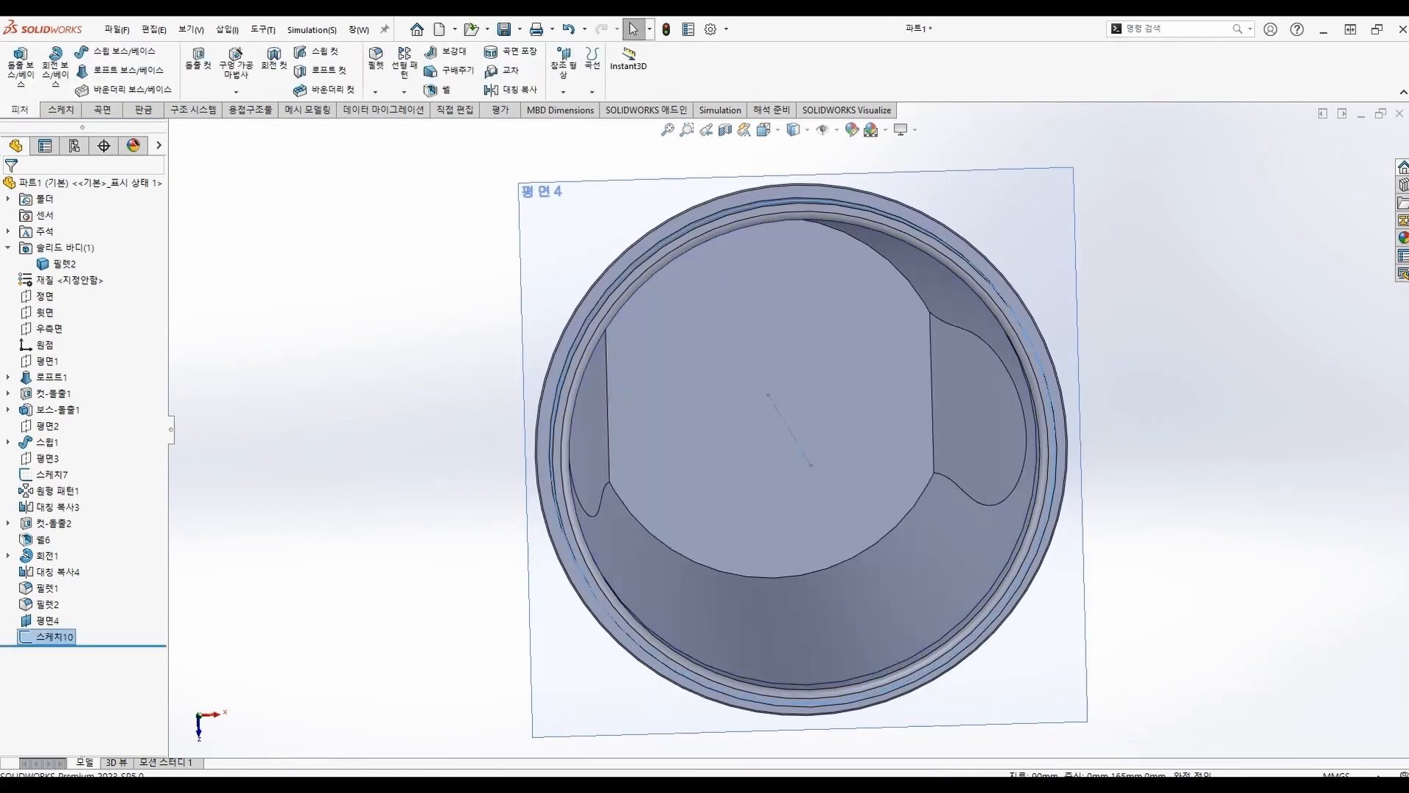
Create a helix from the converted circle sketch with a constant pitch of 3.4 mm and 1.5 revolutions
click(592, 62)
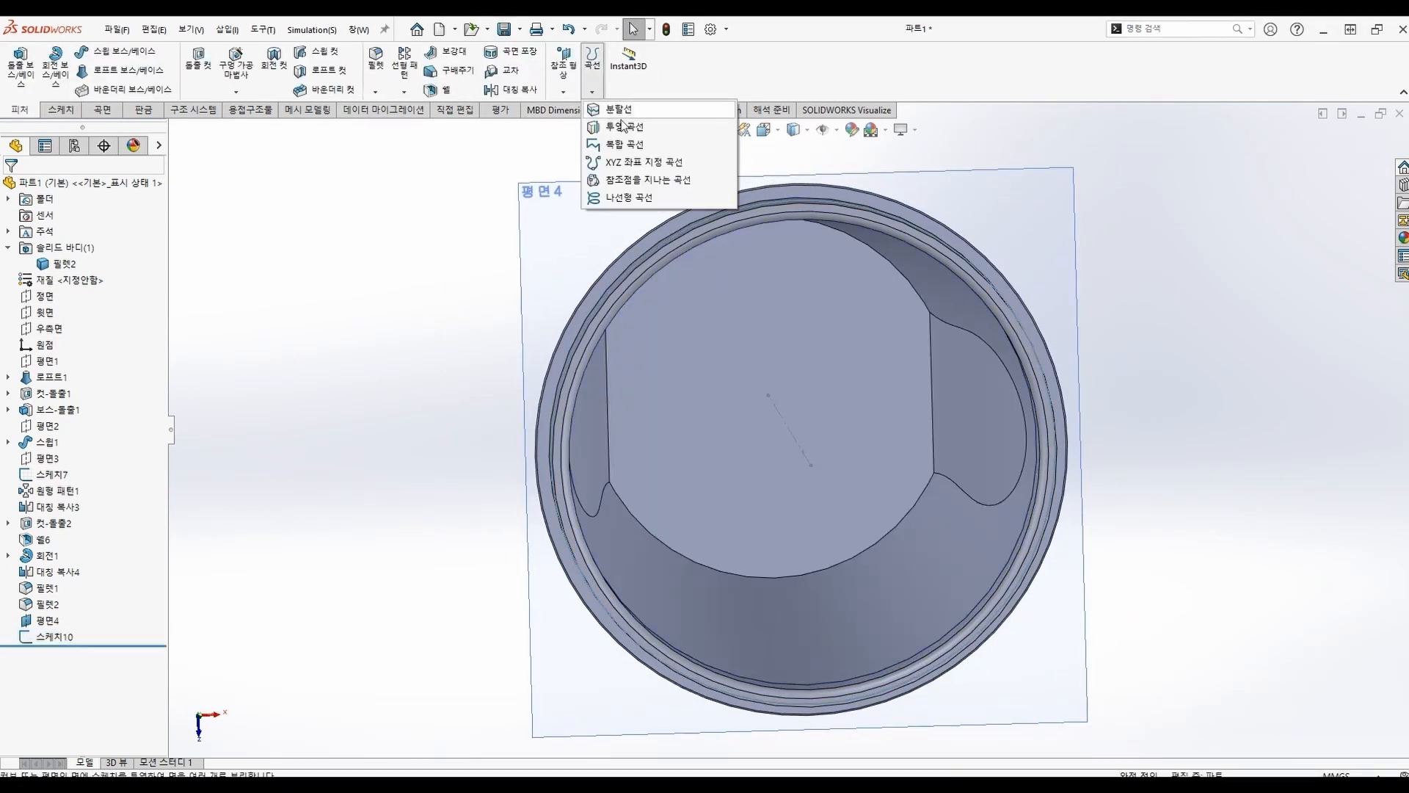
click(627, 198)
click(174, 129)
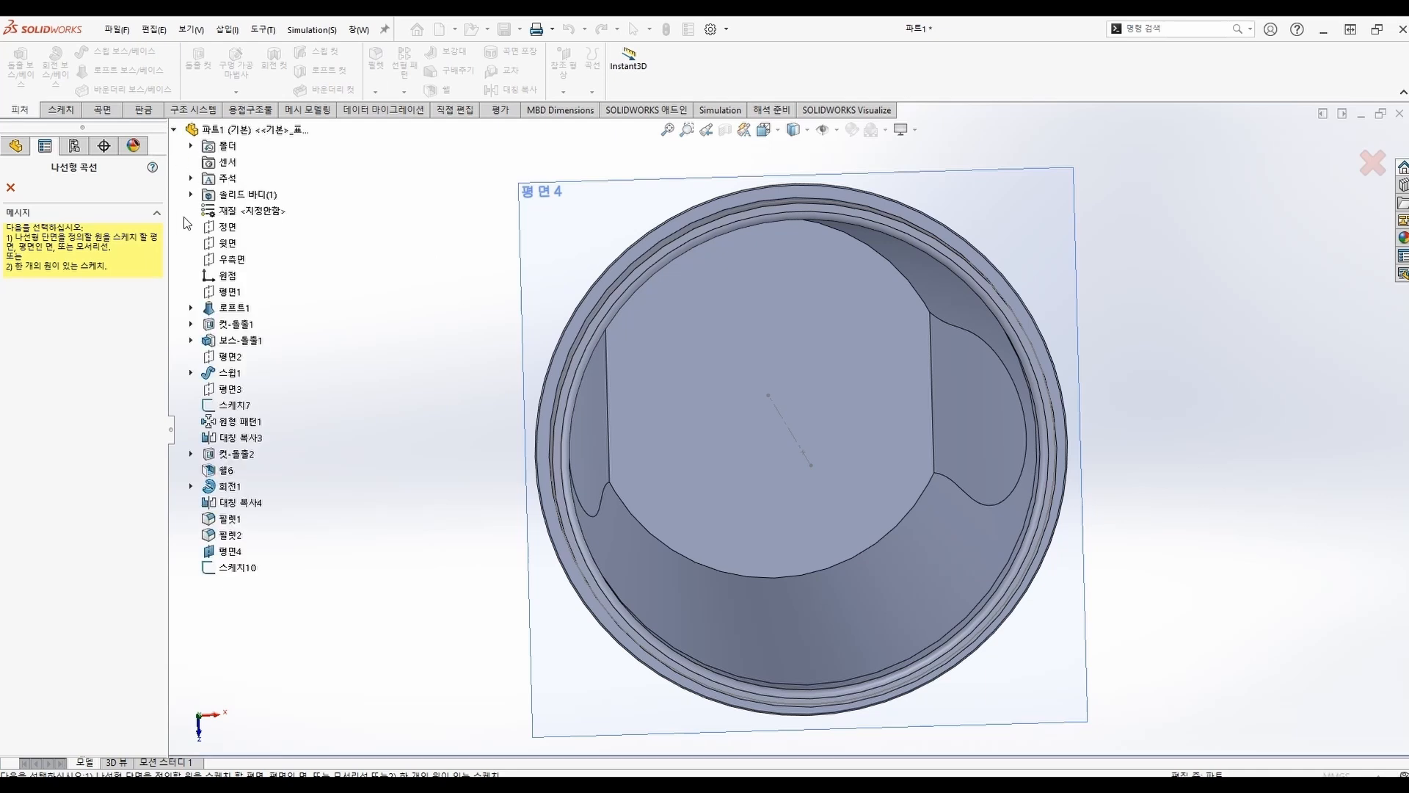
click(238, 568)
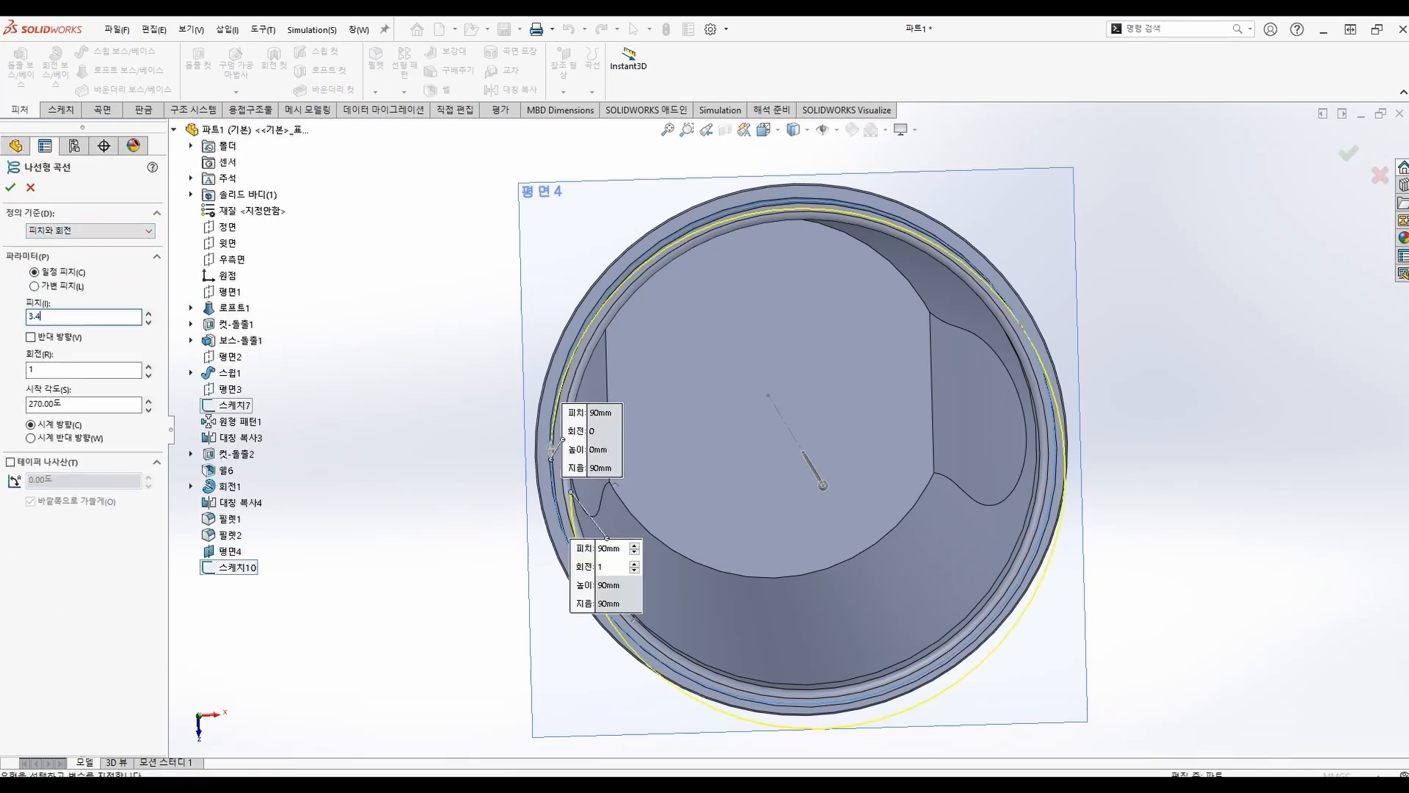
text(3.4)
key(Return)
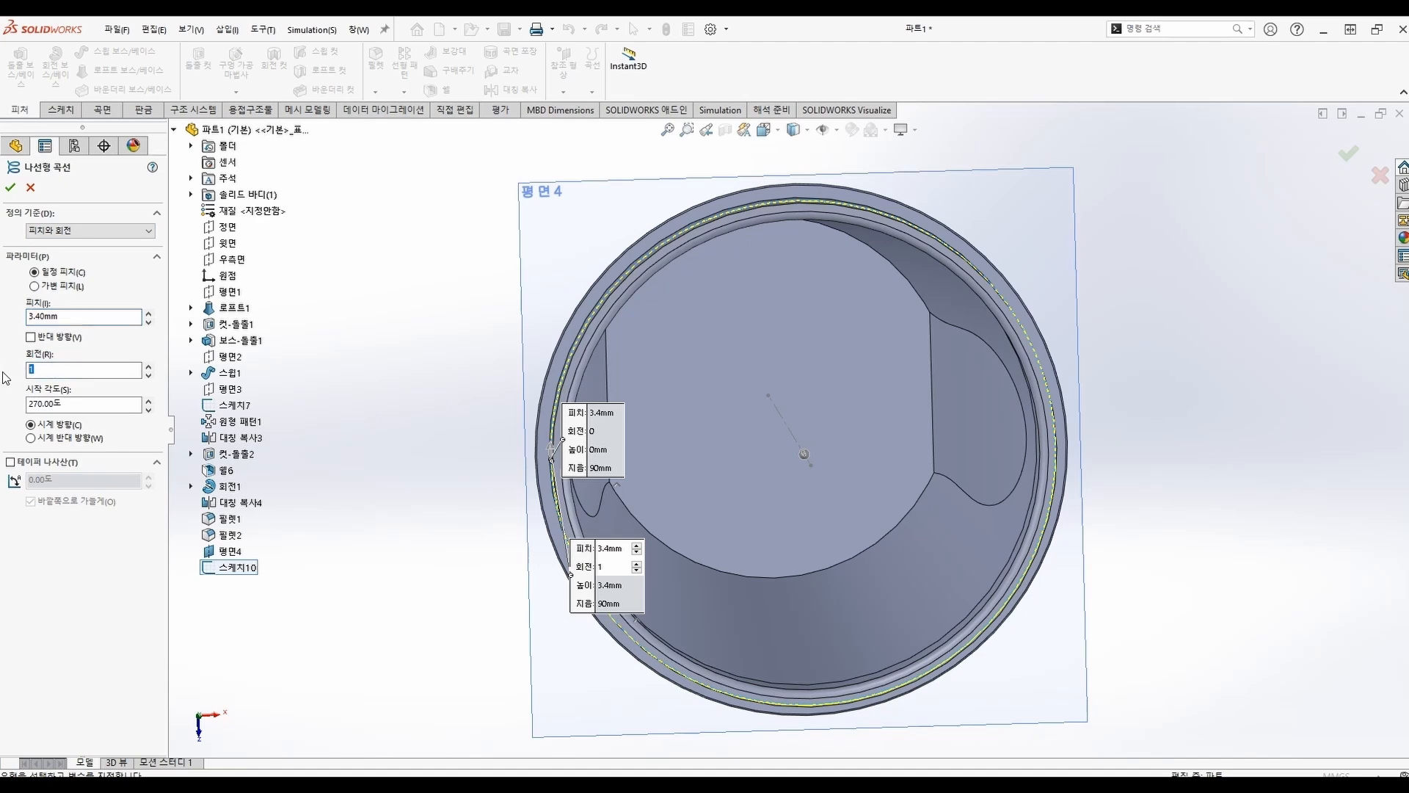
text(1.5)
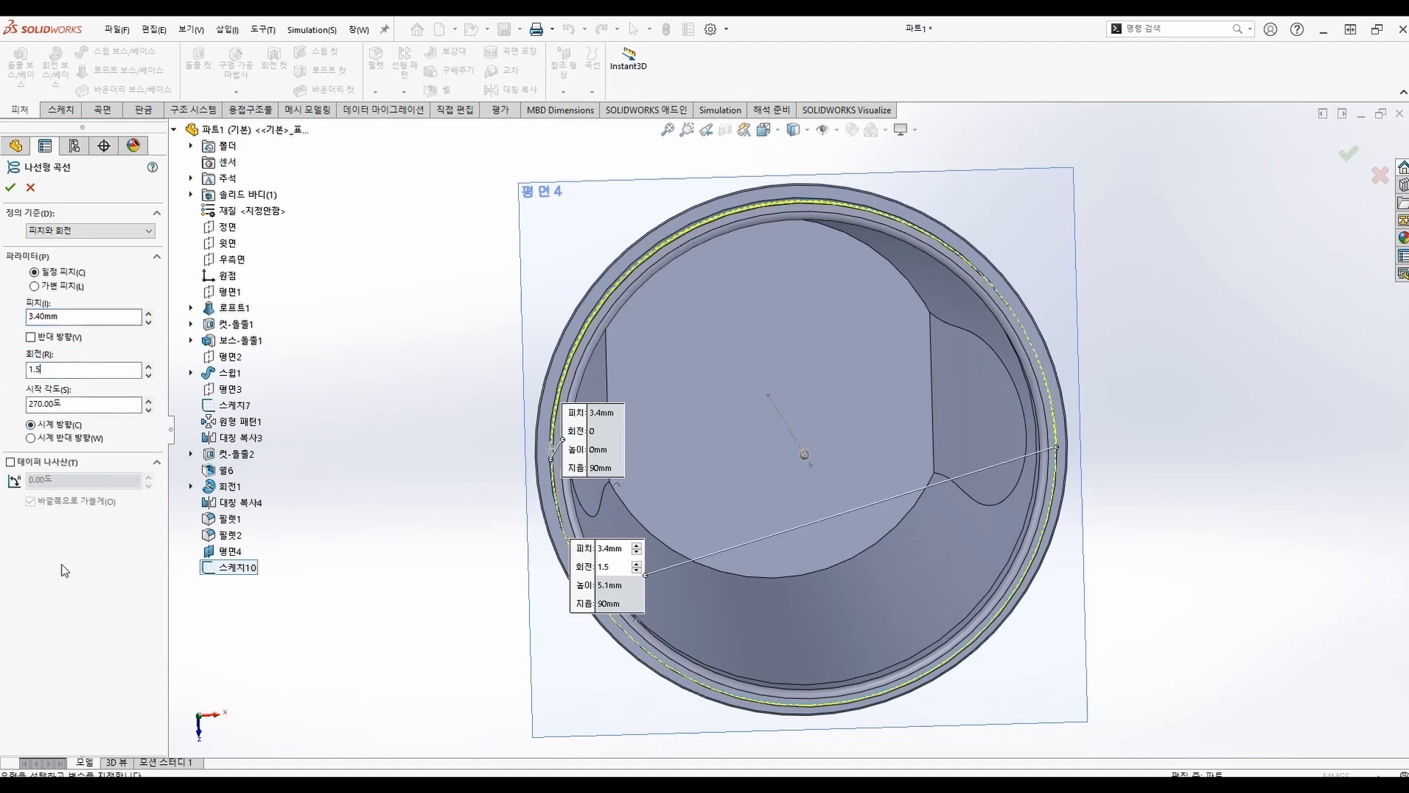
middle_drag(501, 504, 486, 484)
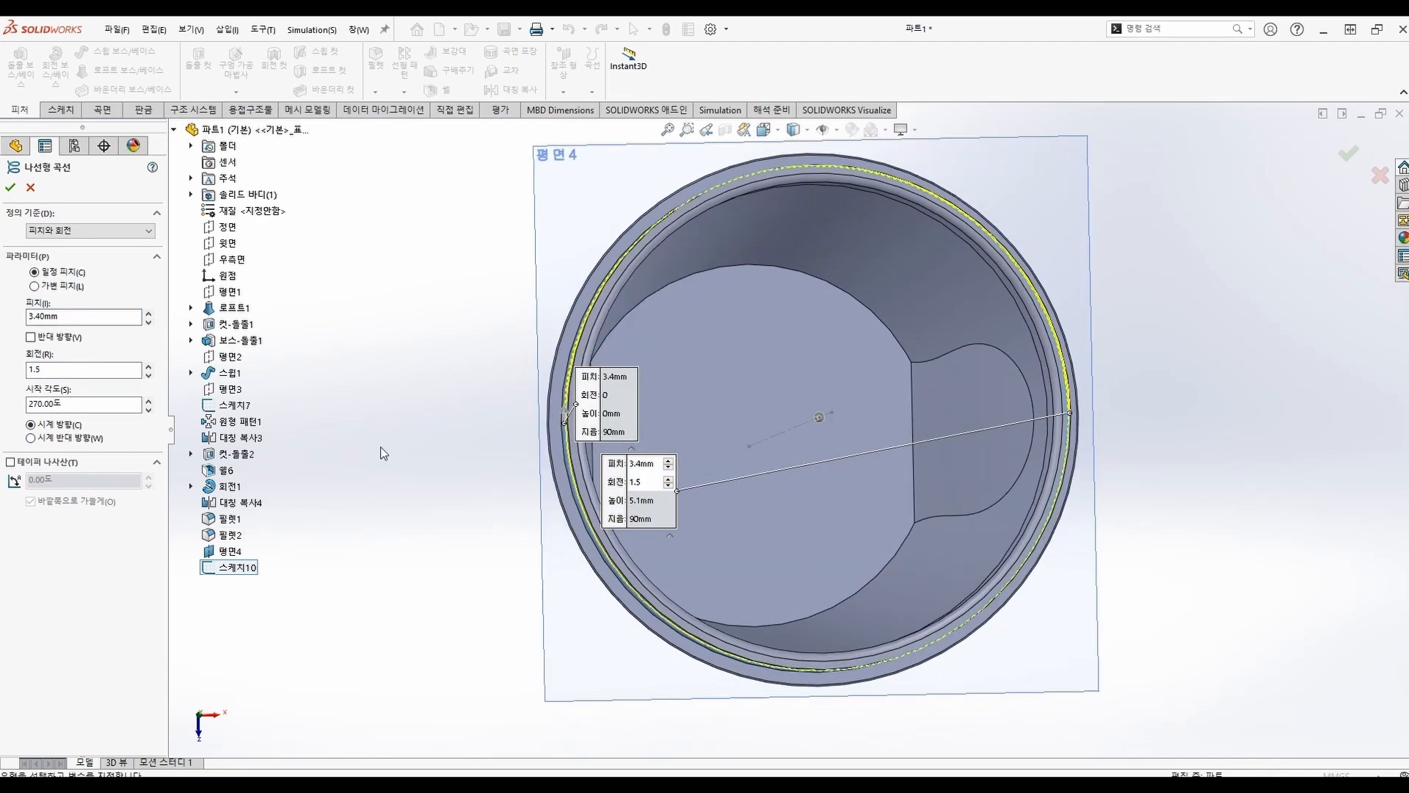
click(9, 187)
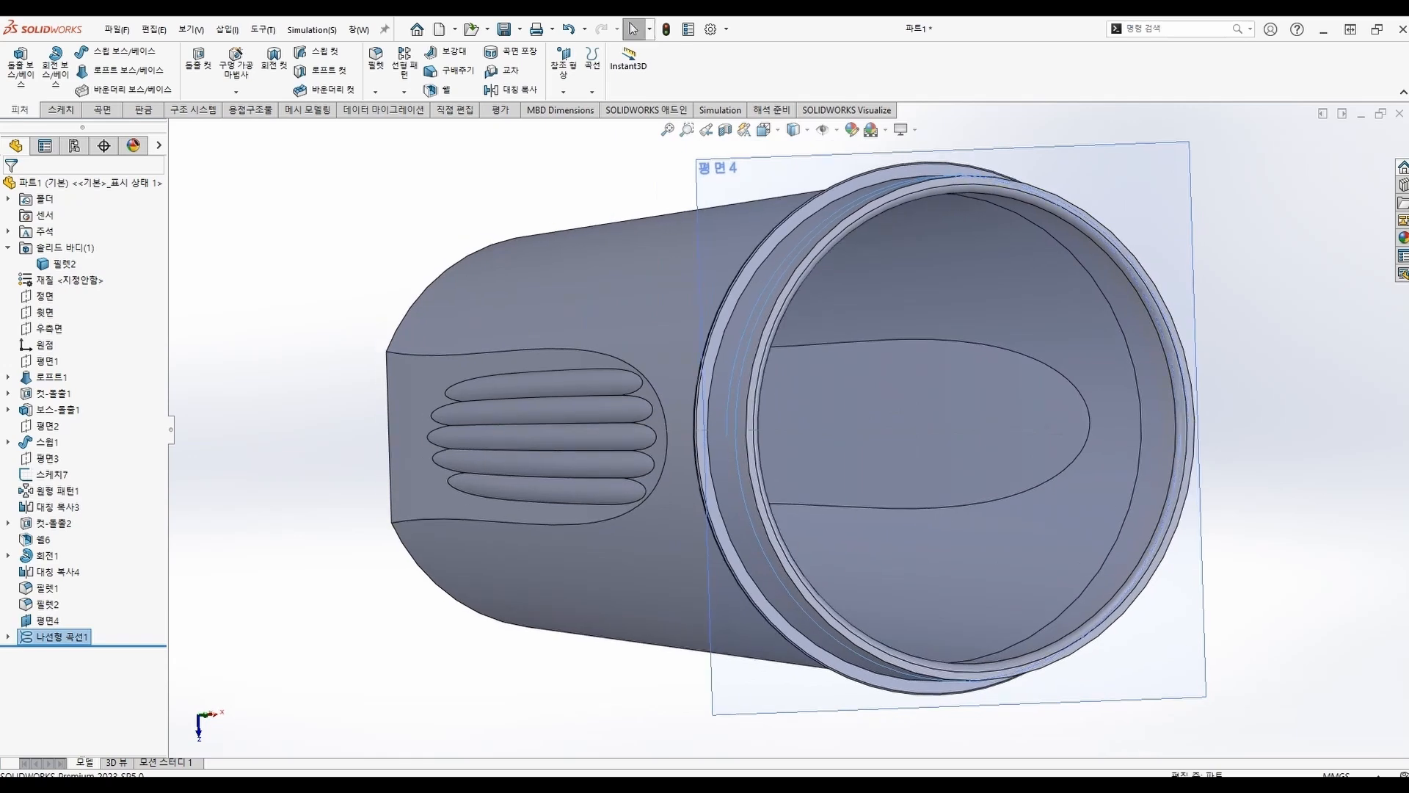
Start a sketch on the front plane and hide the helix curve around the top band
middle_drag(513, 619, 504, 363)
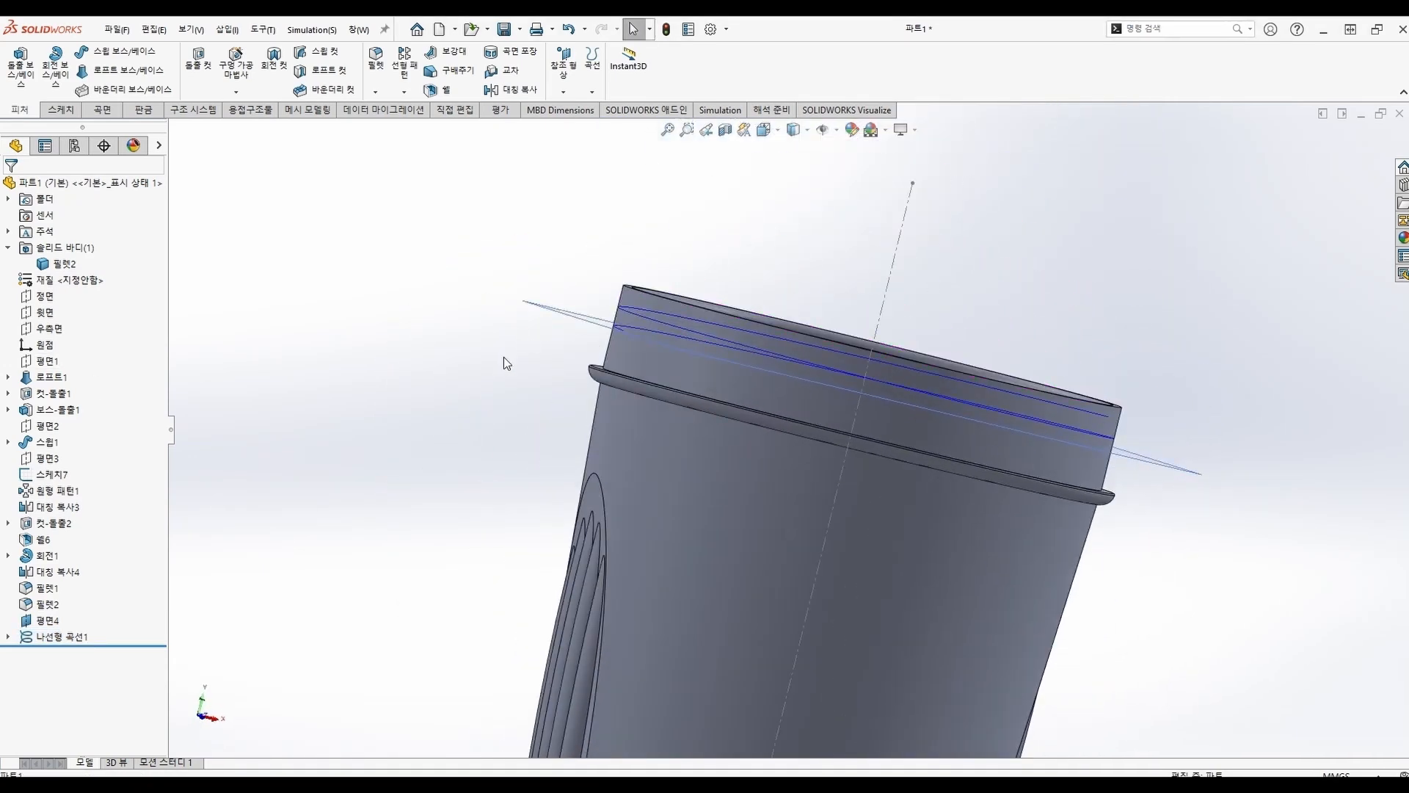
click(44, 295)
click(99, 283)
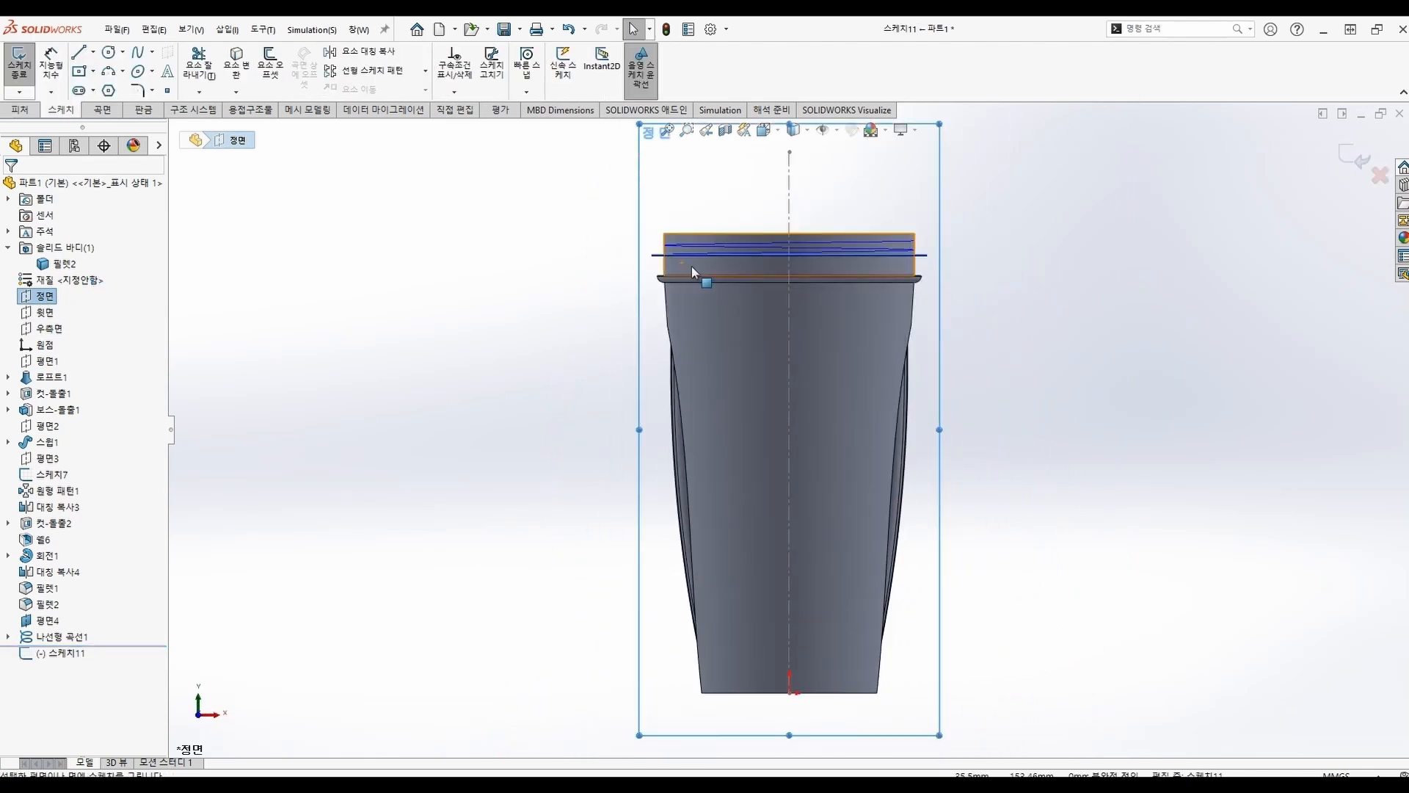
scroll(666, 241, down, 6)
click(9, 637)
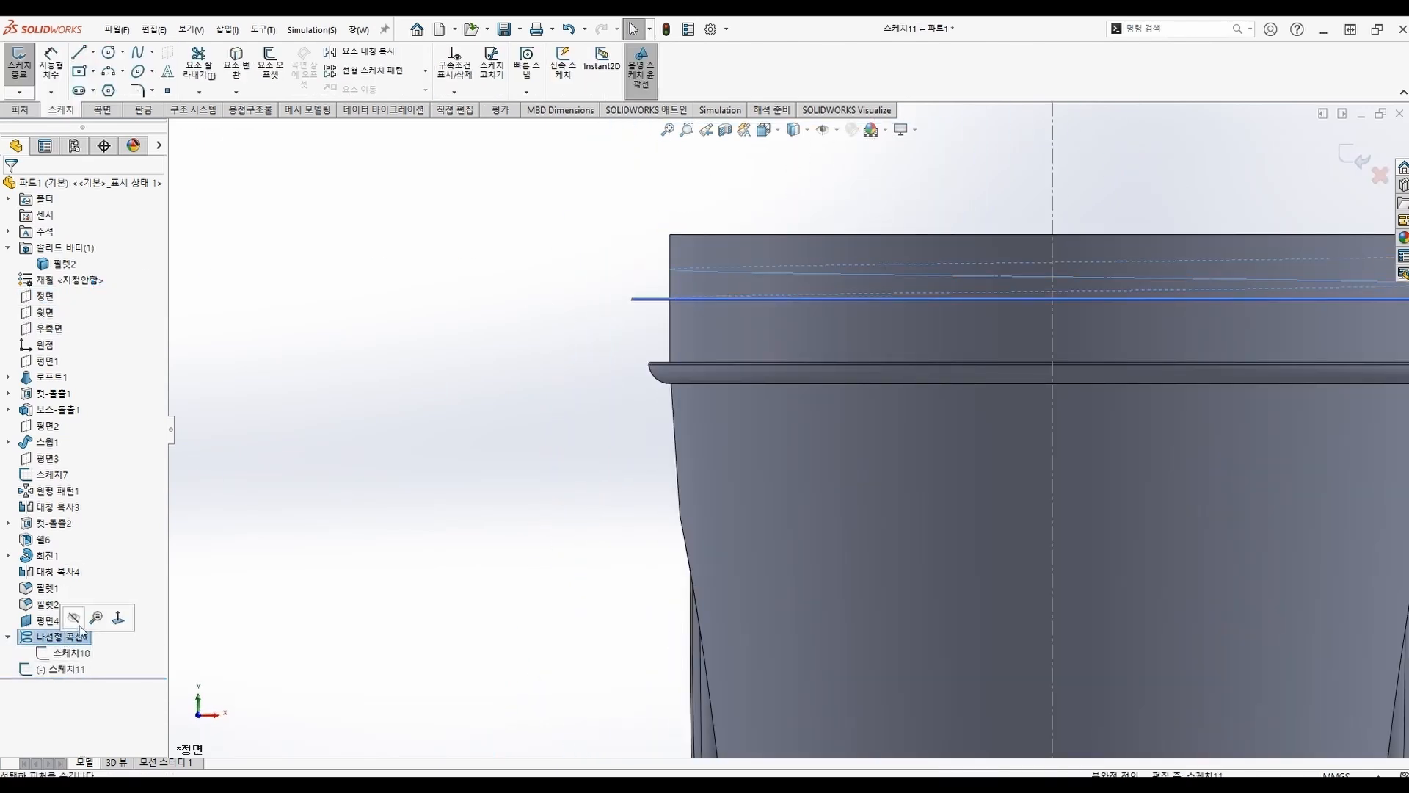
scroll(725, 317, down, 3)
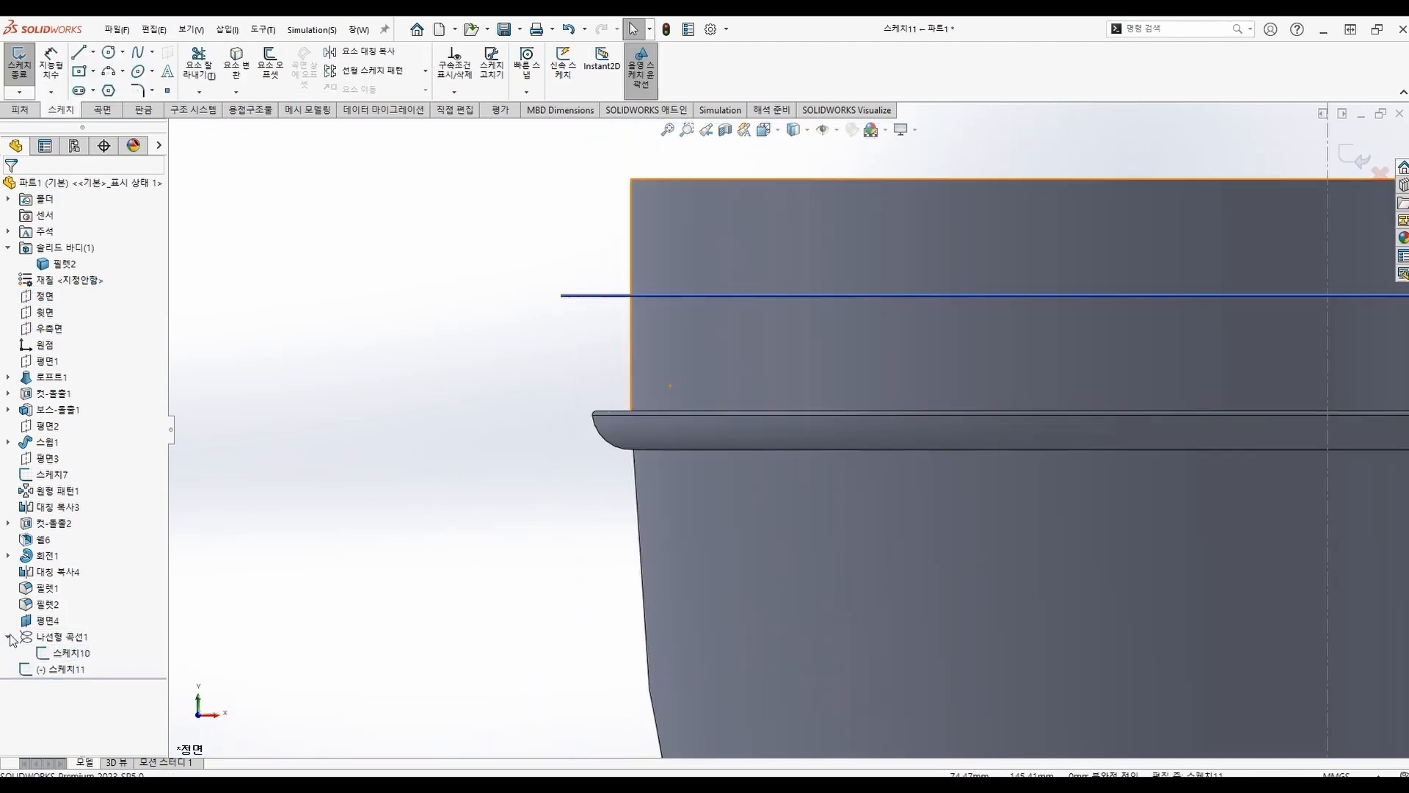
Hide the offset plane crossing the top band above the rim
click(49, 620)
click(66, 601)
scroll(636, 306, down, 3)
scroll(601, 283, down, 1)
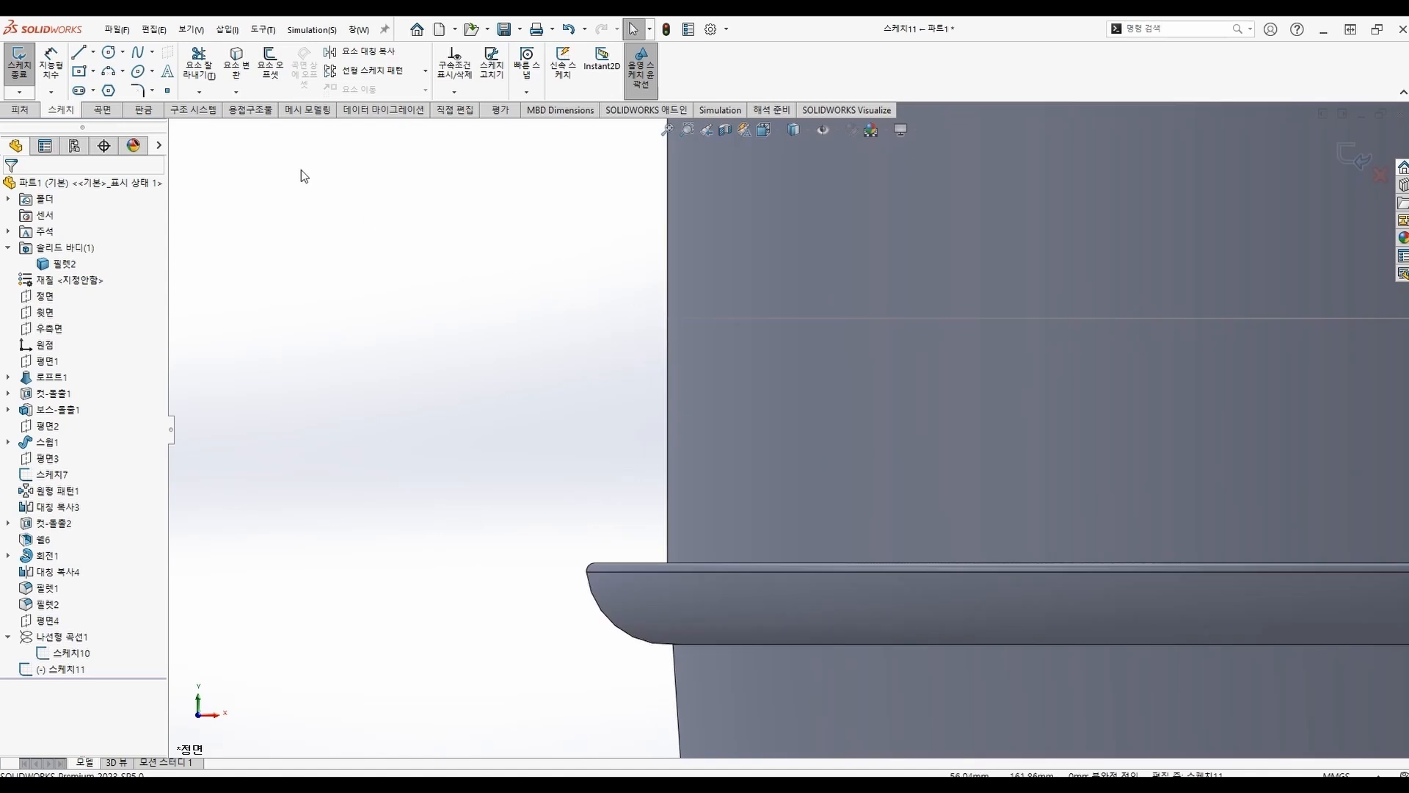
Sketch a closed four-sided thread profile with a sloped upper edge at the top band's outer wall, about 1.9 mm wide and 3.6 mm tall
click(81, 51)
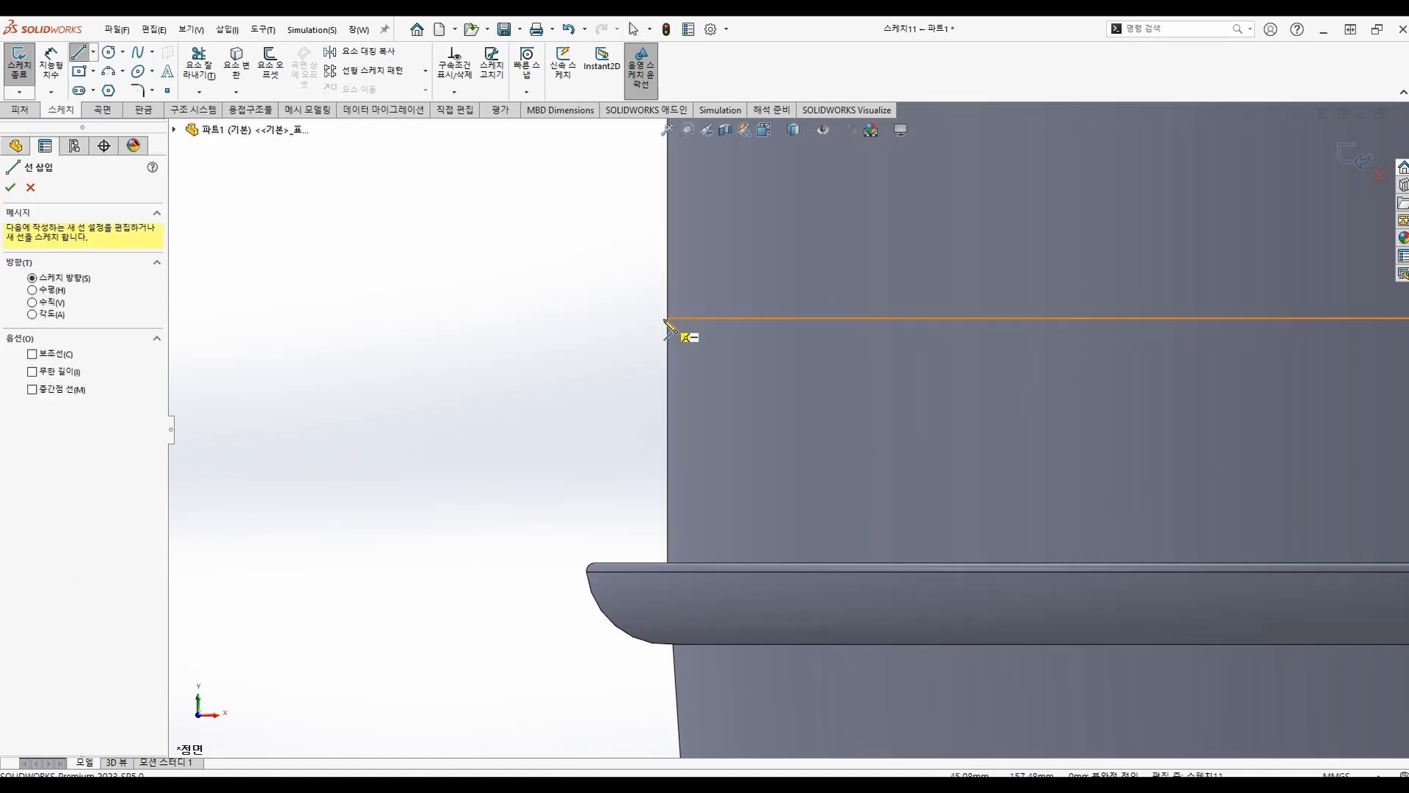
click(664, 318)
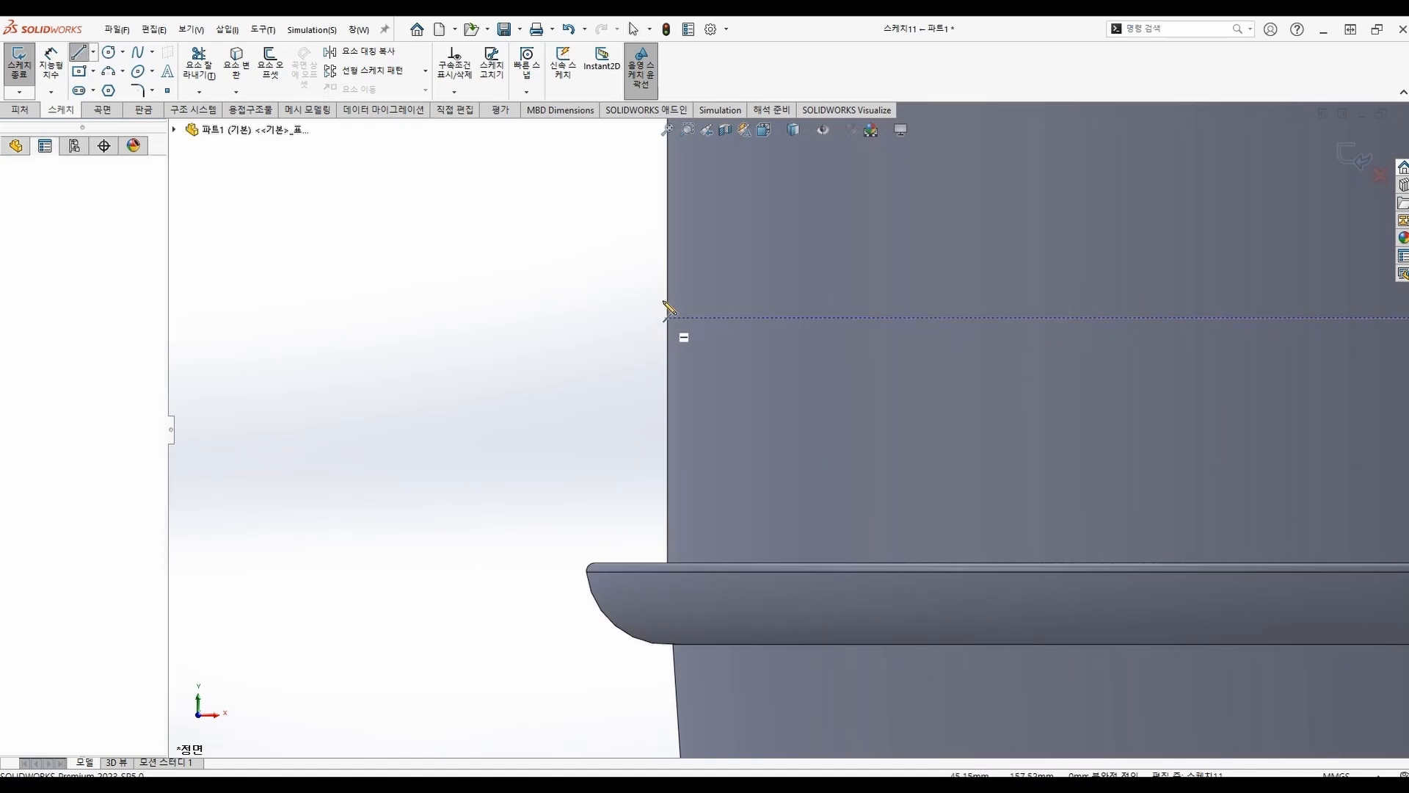
click(663, 217)
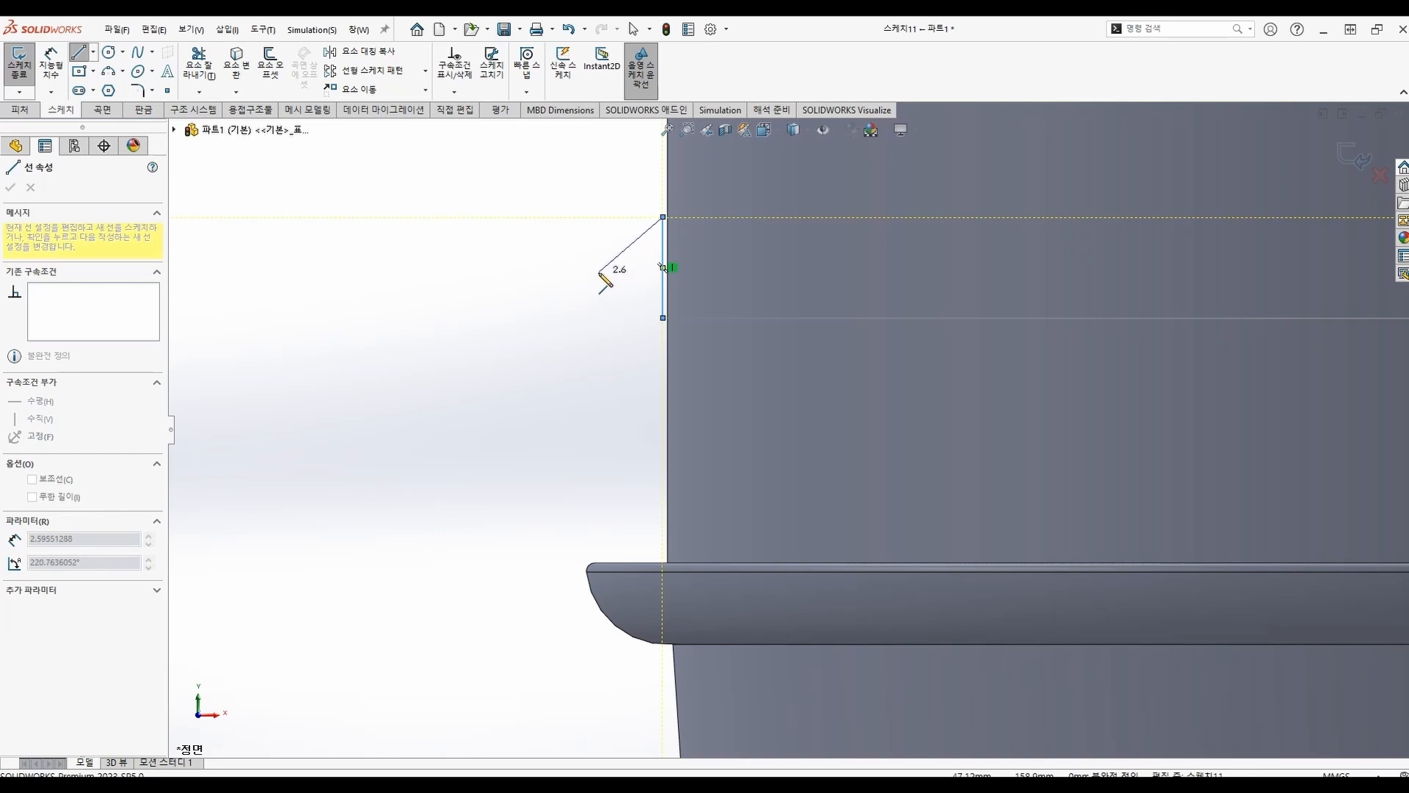
click(599, 272)
click(599, 318)
click(663, 318)
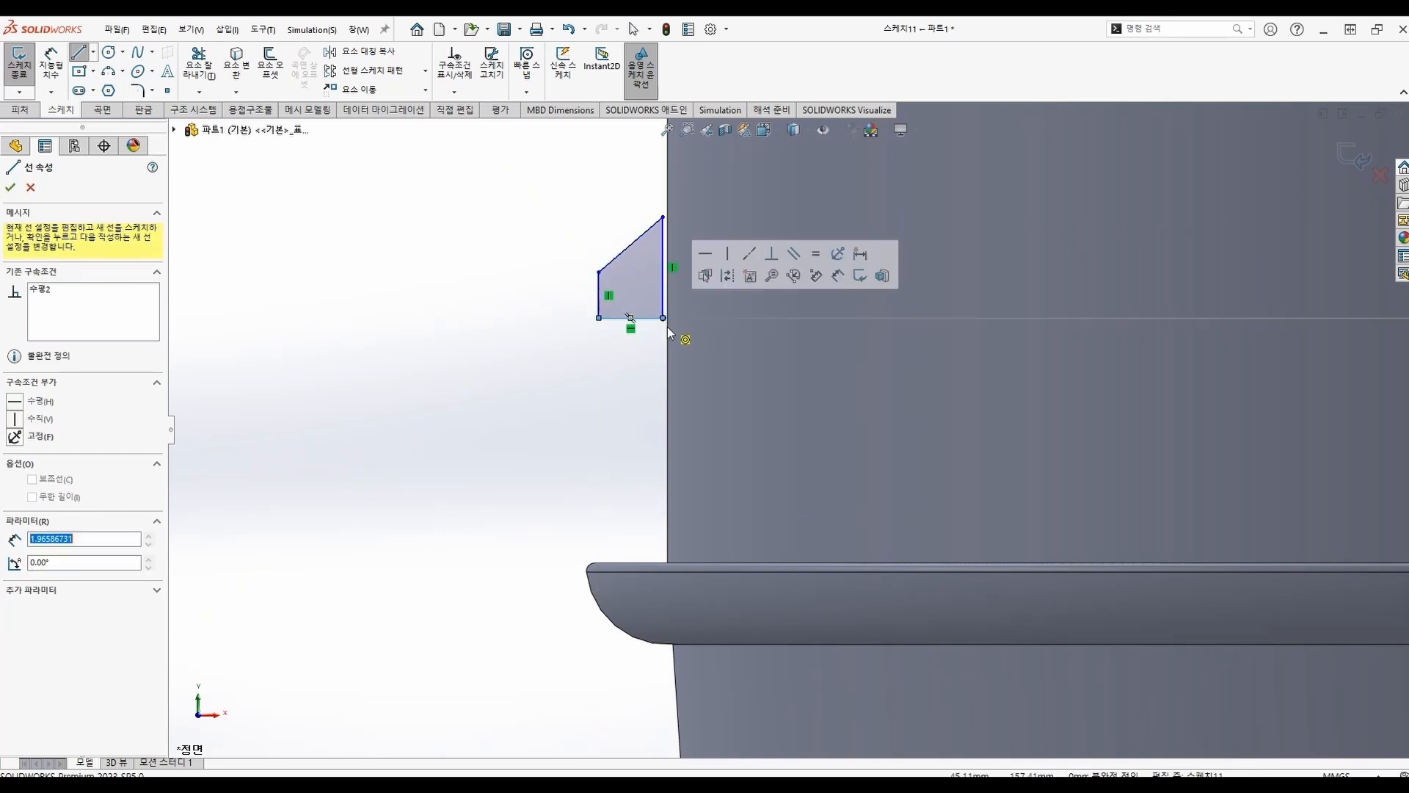
key(Escape)
key(Escape)
drag(664, 319, 681, 319)
drag(600, 272, 619, 265)
Set the profile's bottom edge to 2.1 mm and move the profile's inner corner closer to the band's wall
click(52, 64)
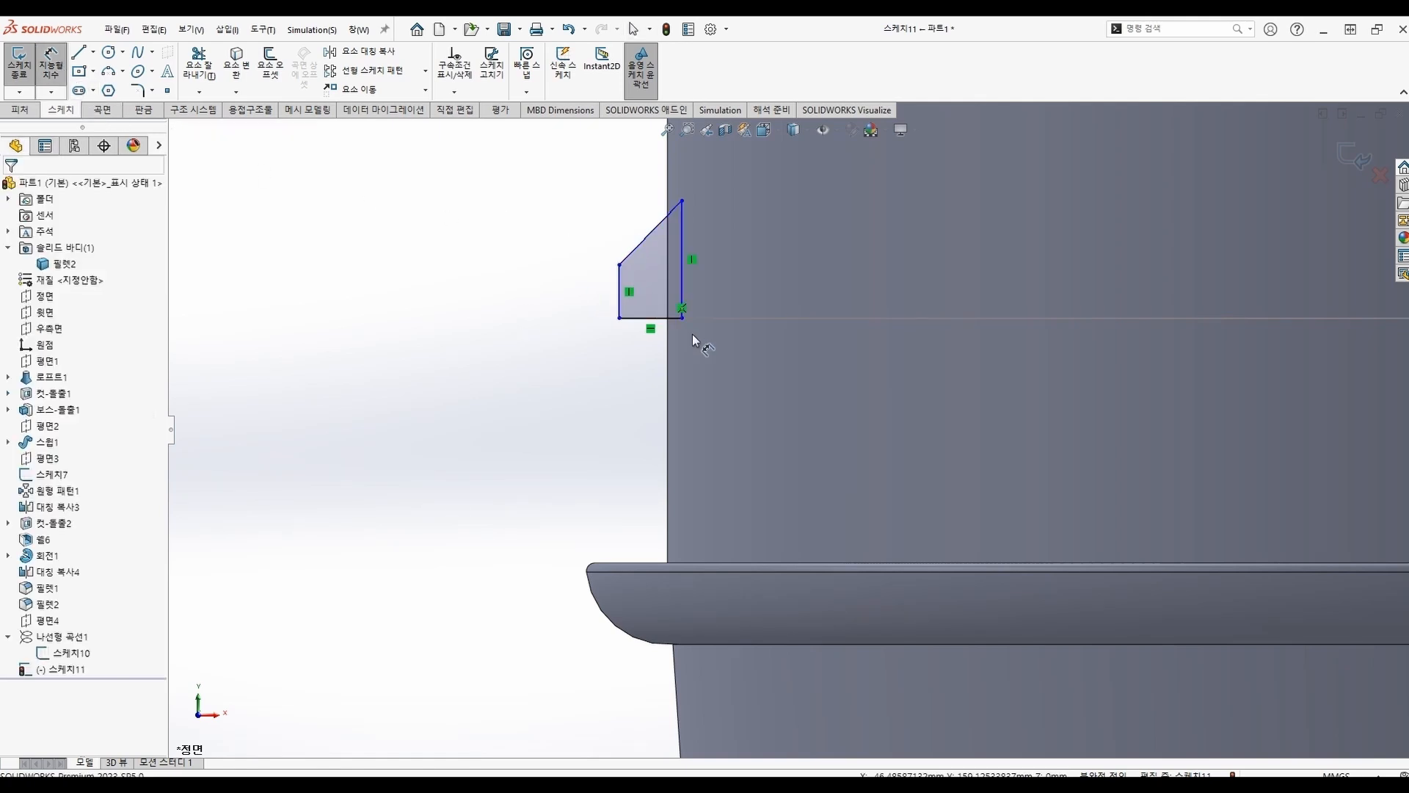
click(683, 318)
click(619, 319)
click(636, 381)
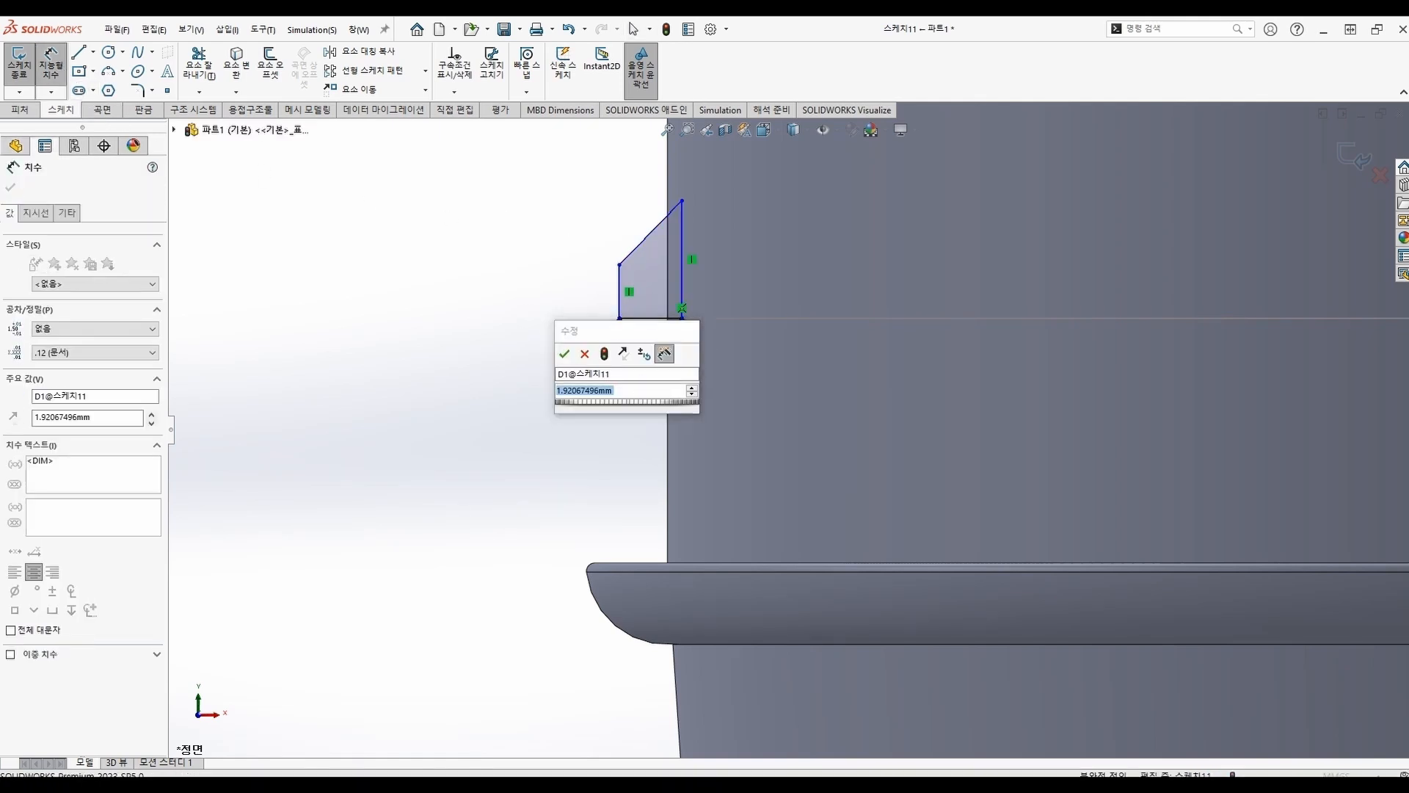
text(2.1)
key(Return)
key(Escape)
drag(686, 318, 674, 317)
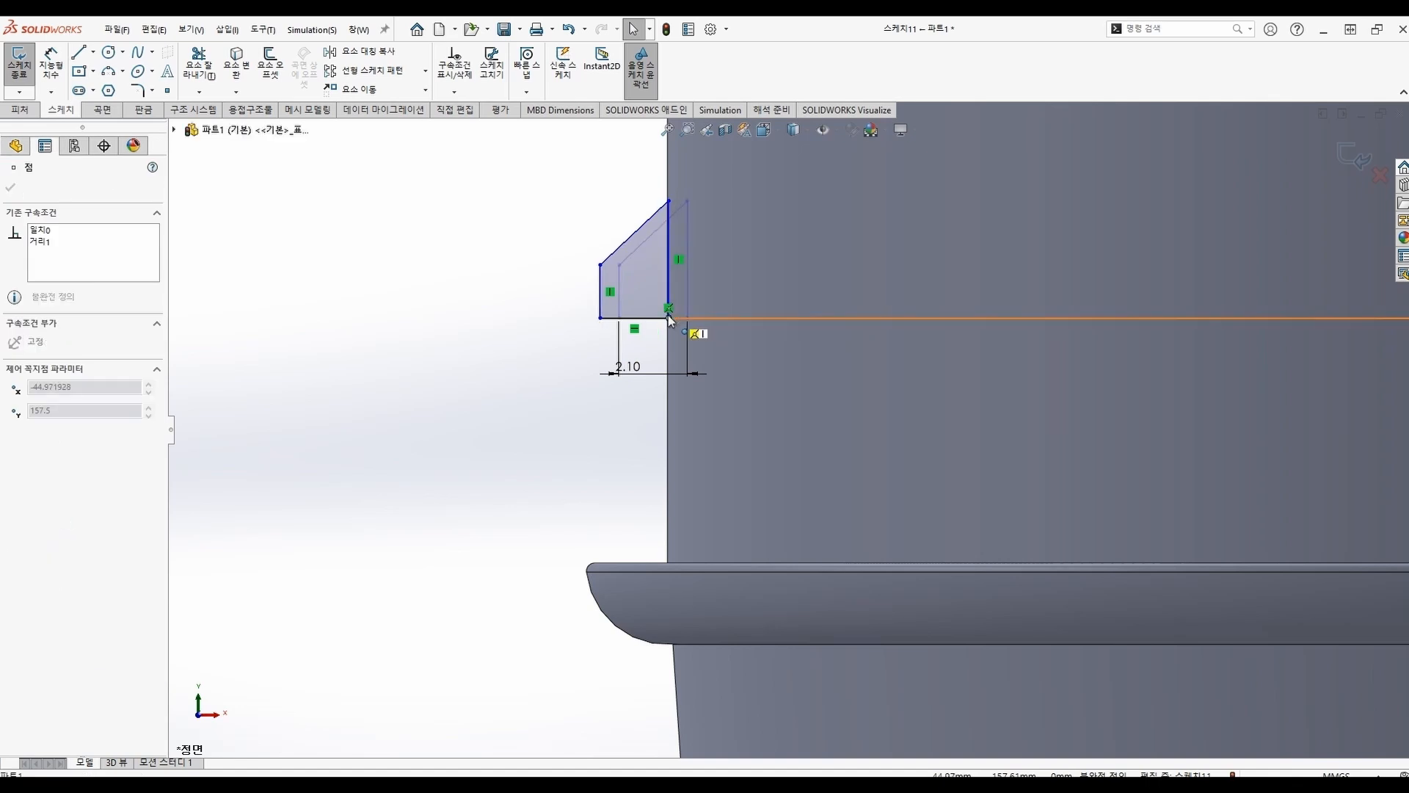
Set the length of the profile's inner vertical edge to 2.75 mm
click(51, 65)
click(673, 270)
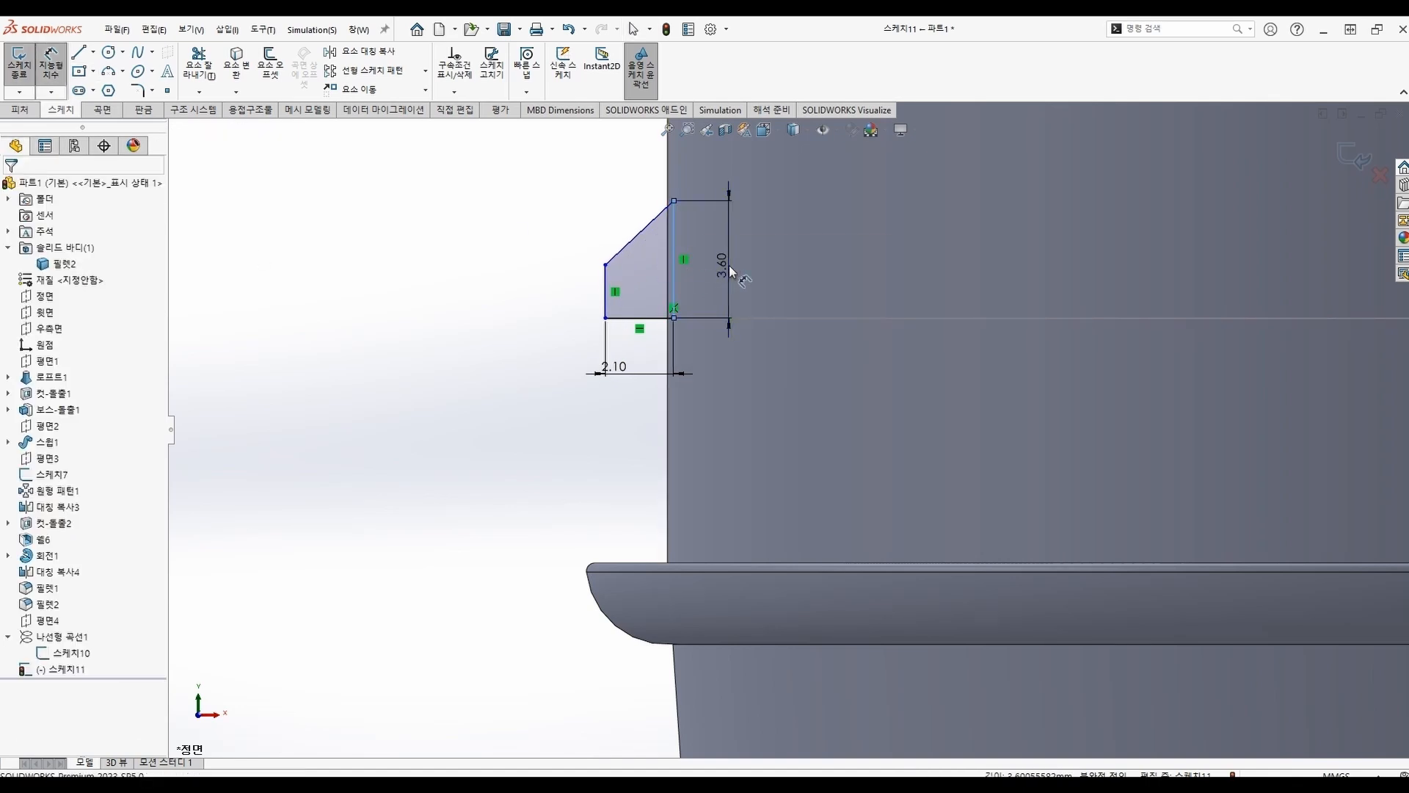
click(732, 271)
text(2.75)
key(Return)
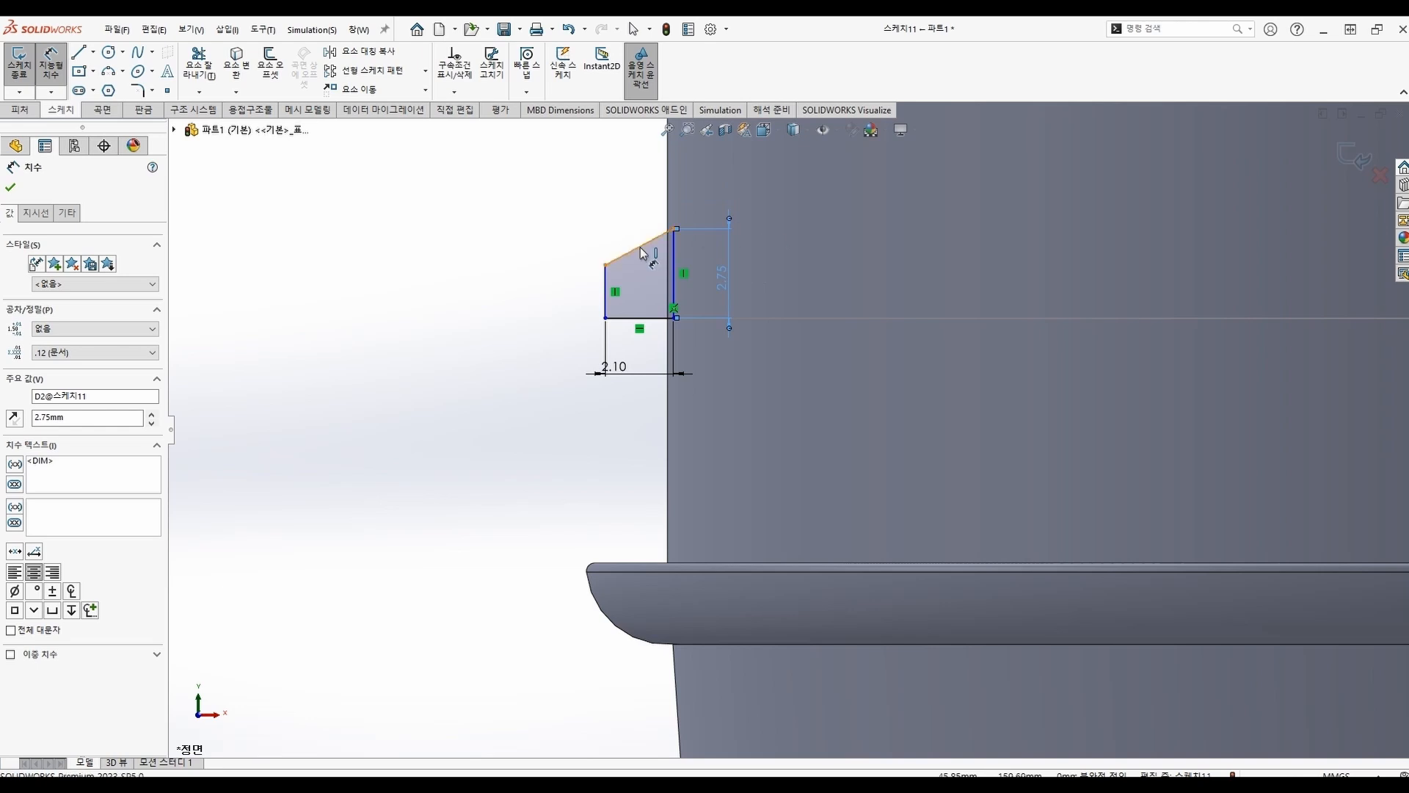
Set the angle between the profile's sloped edge and its inner vertical edge to 45°
click(640, 250)
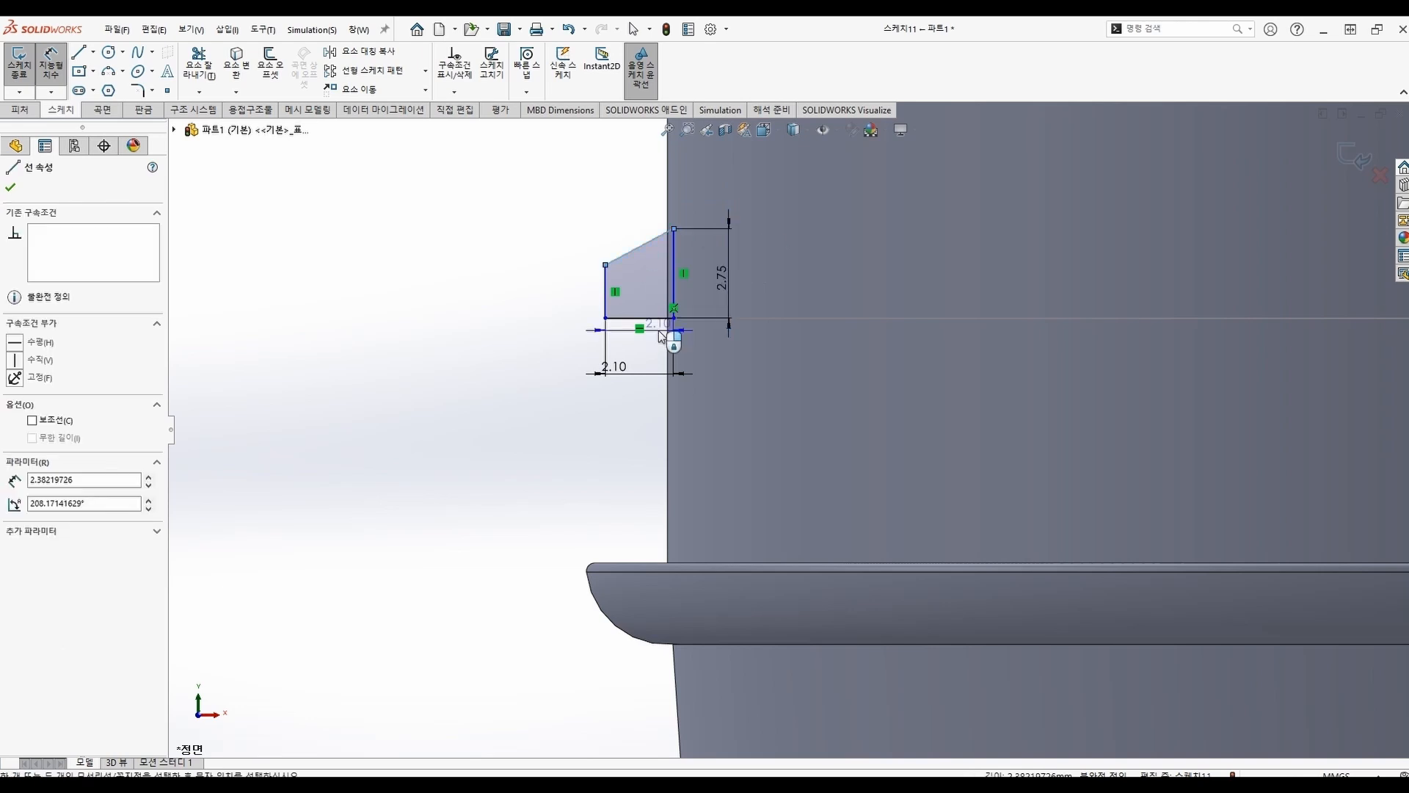
click(676, 279)
click(550, 425)
key(Return)
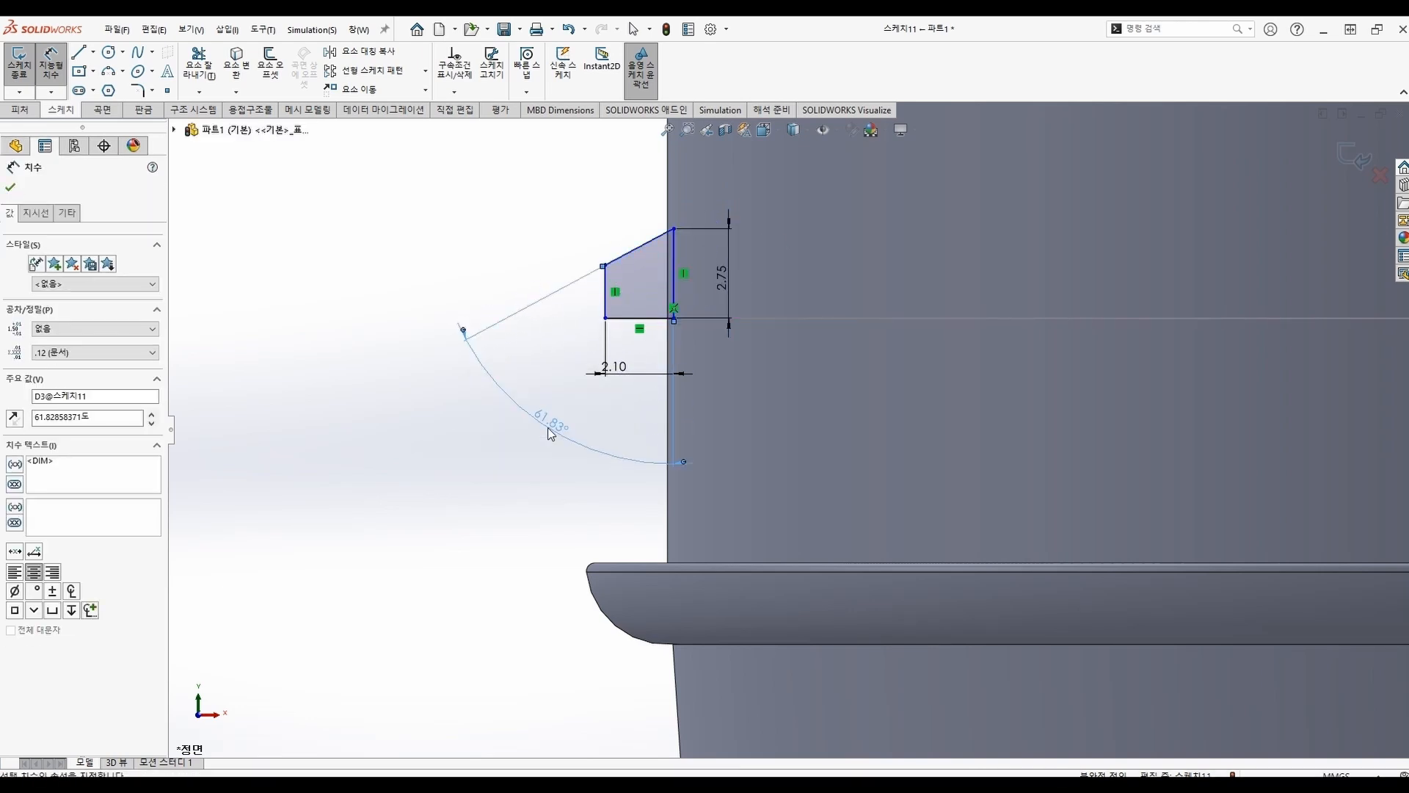
key(Escape)
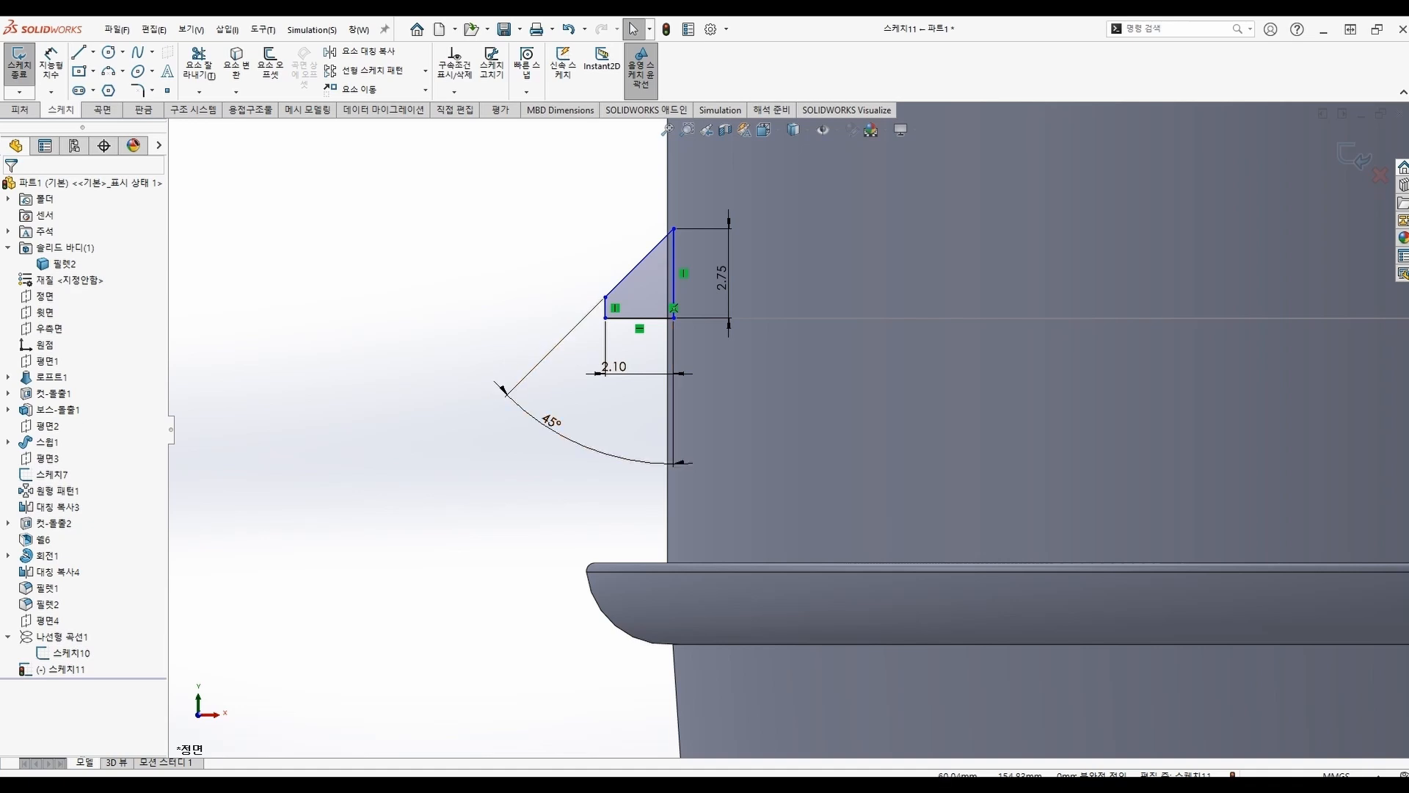
Dimension the horizontal distance from the profile's inner vertical edge to the origin as 45 mm
click(52, 66)
click(674, 279)
scroll(782, 526, up, 5)
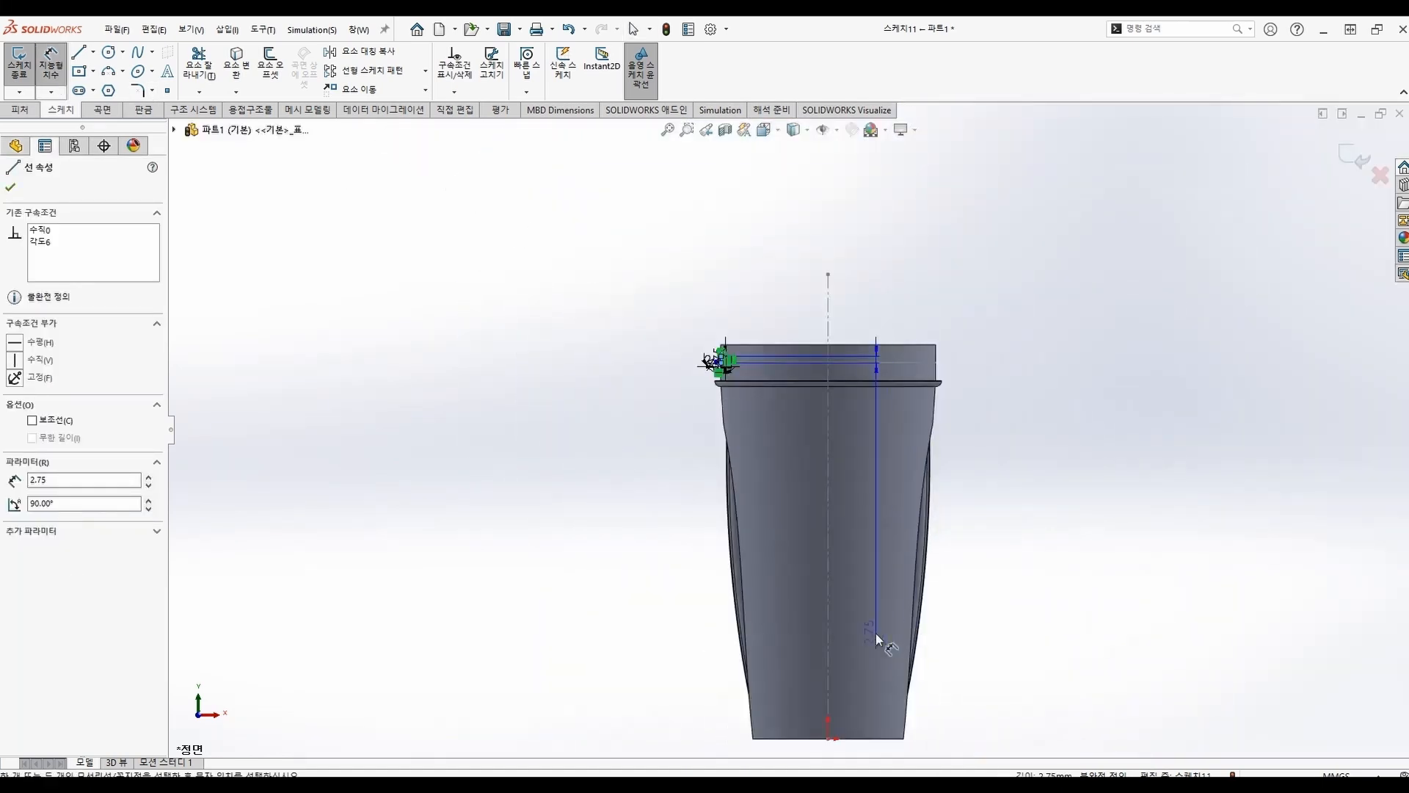
scroll(874, 632, up, 4)
scroll(783, 516, down, 3)
click(777, 507)
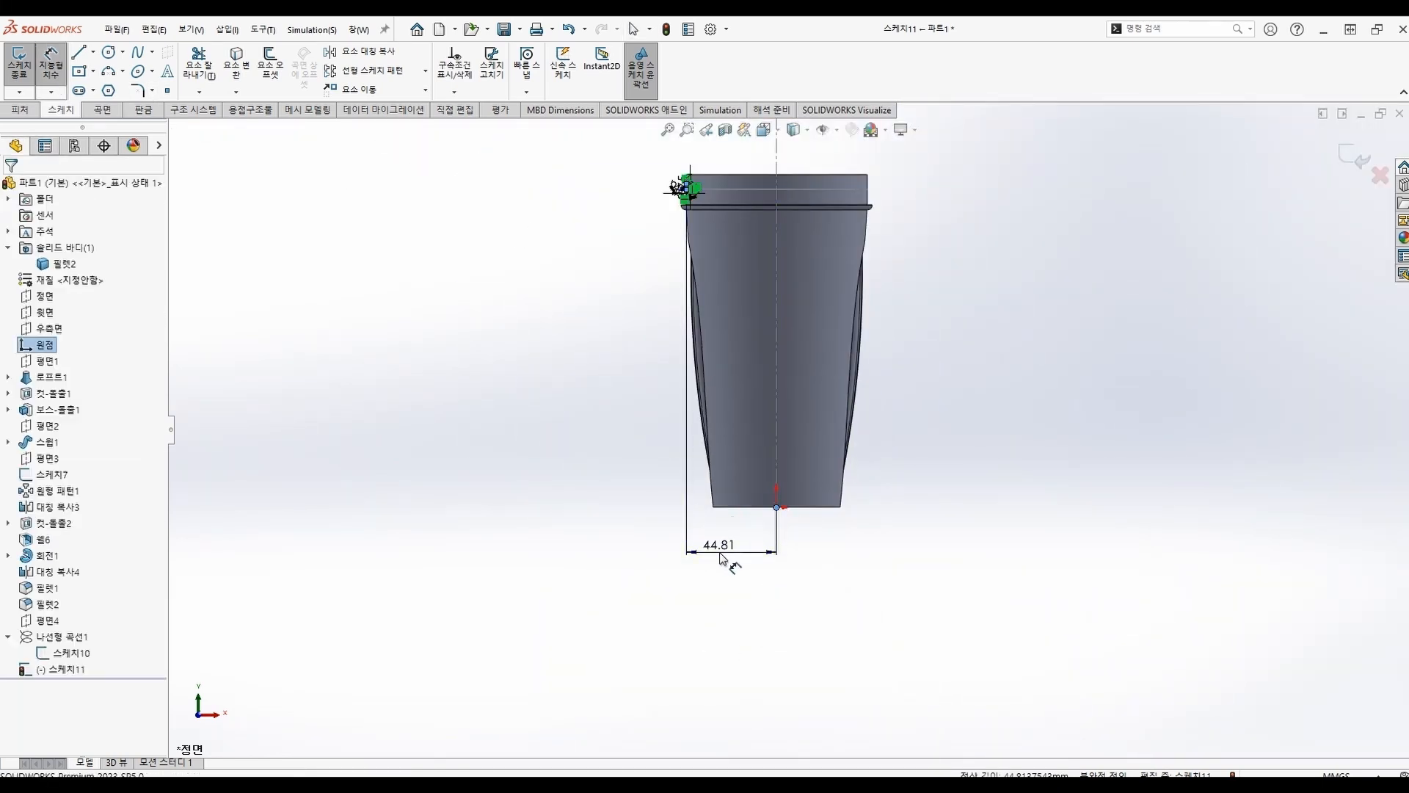
click(721, 559)
text(45)
key(Return)
Finish dimensioning the thread profile and exit its sketch
scroll(781, 407, down, 6)
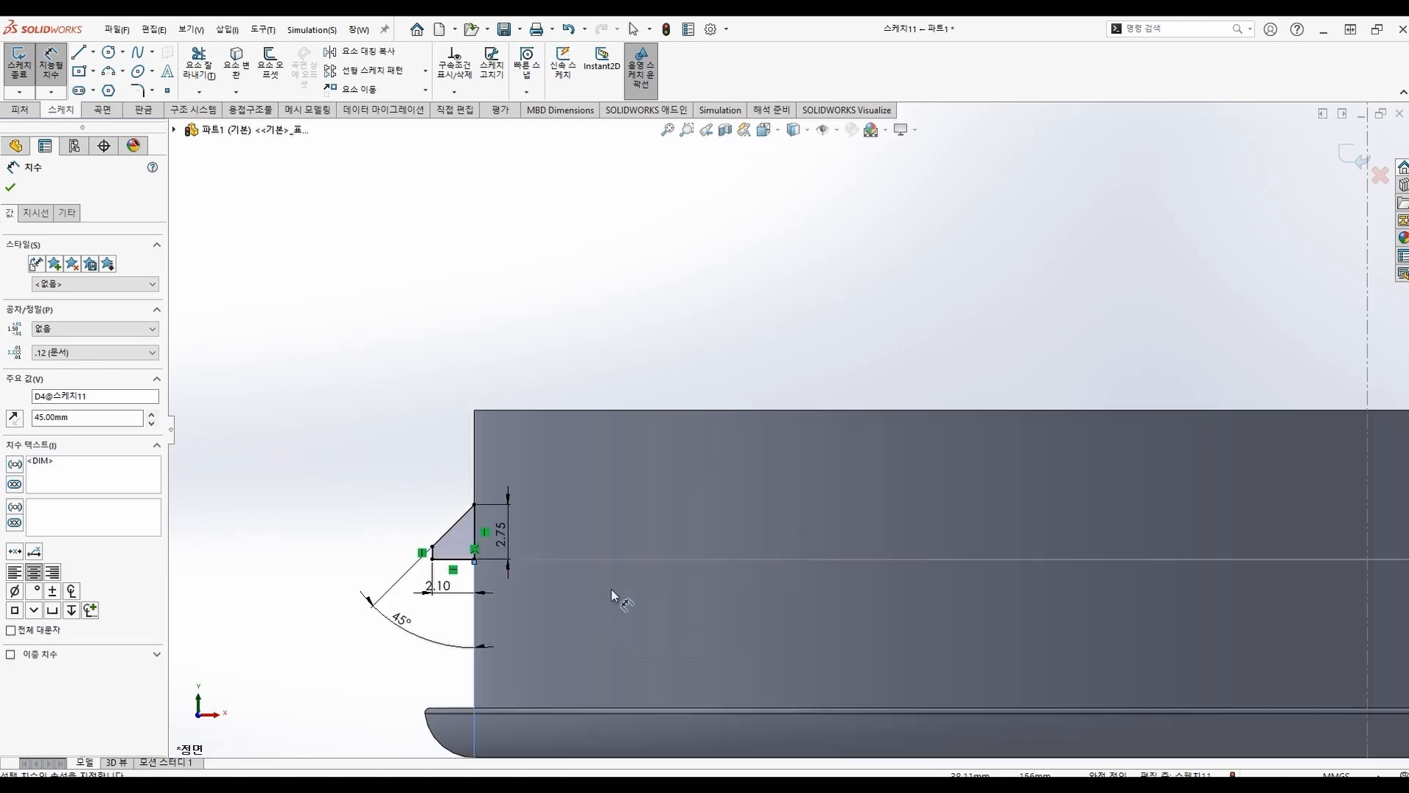
scroll(470, 506, down, 6)
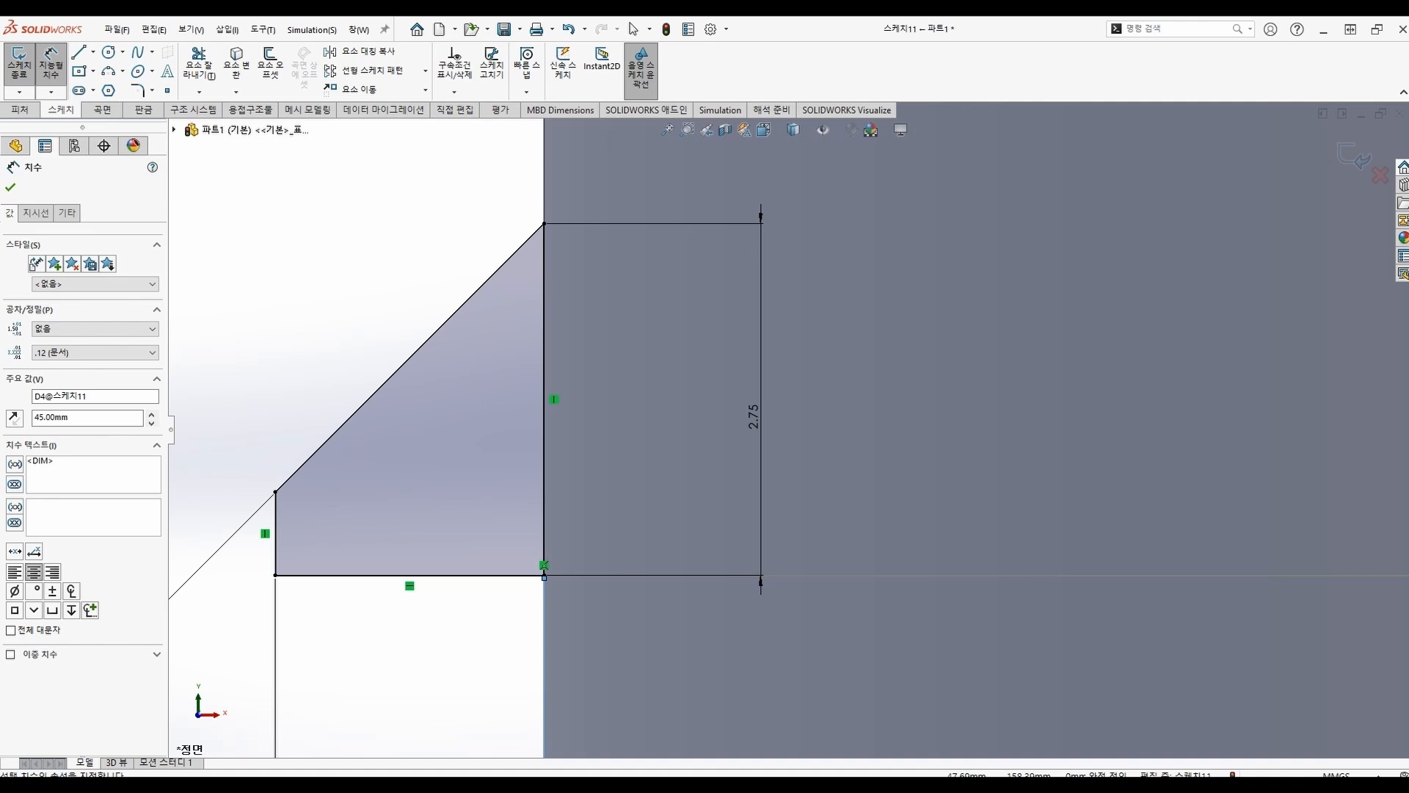
key(Escape)
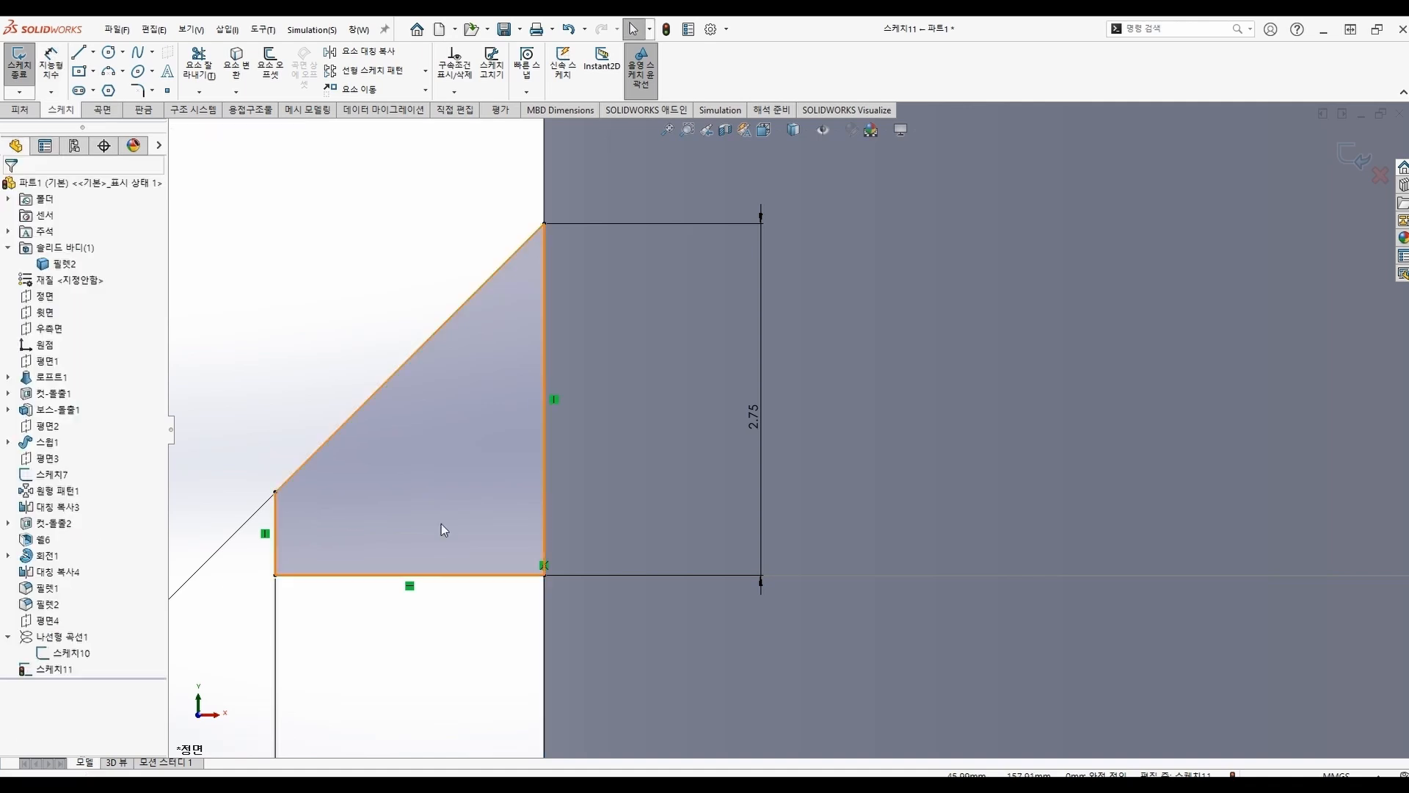
scroll(523, 452, up, 2)
click(16, 64)
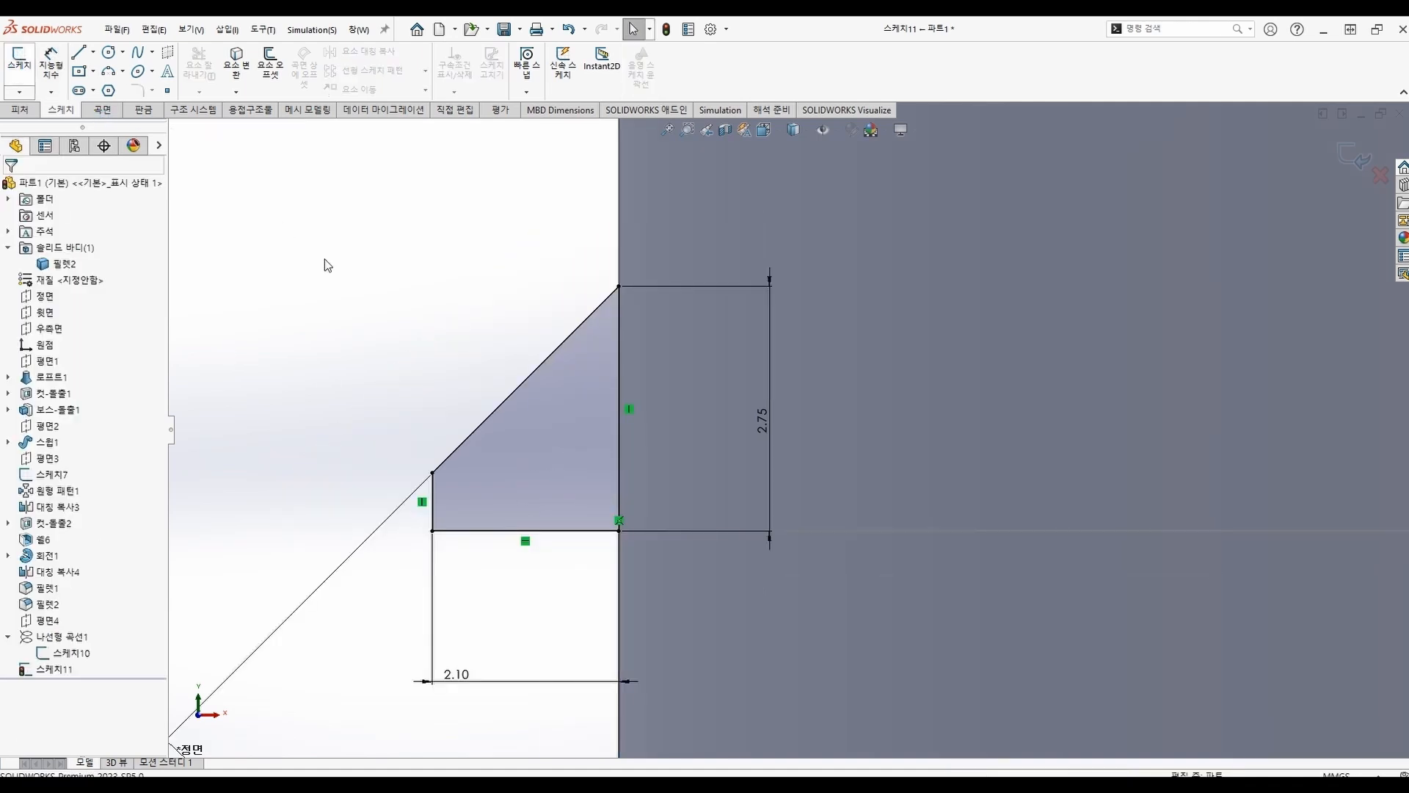
click(132, 54)
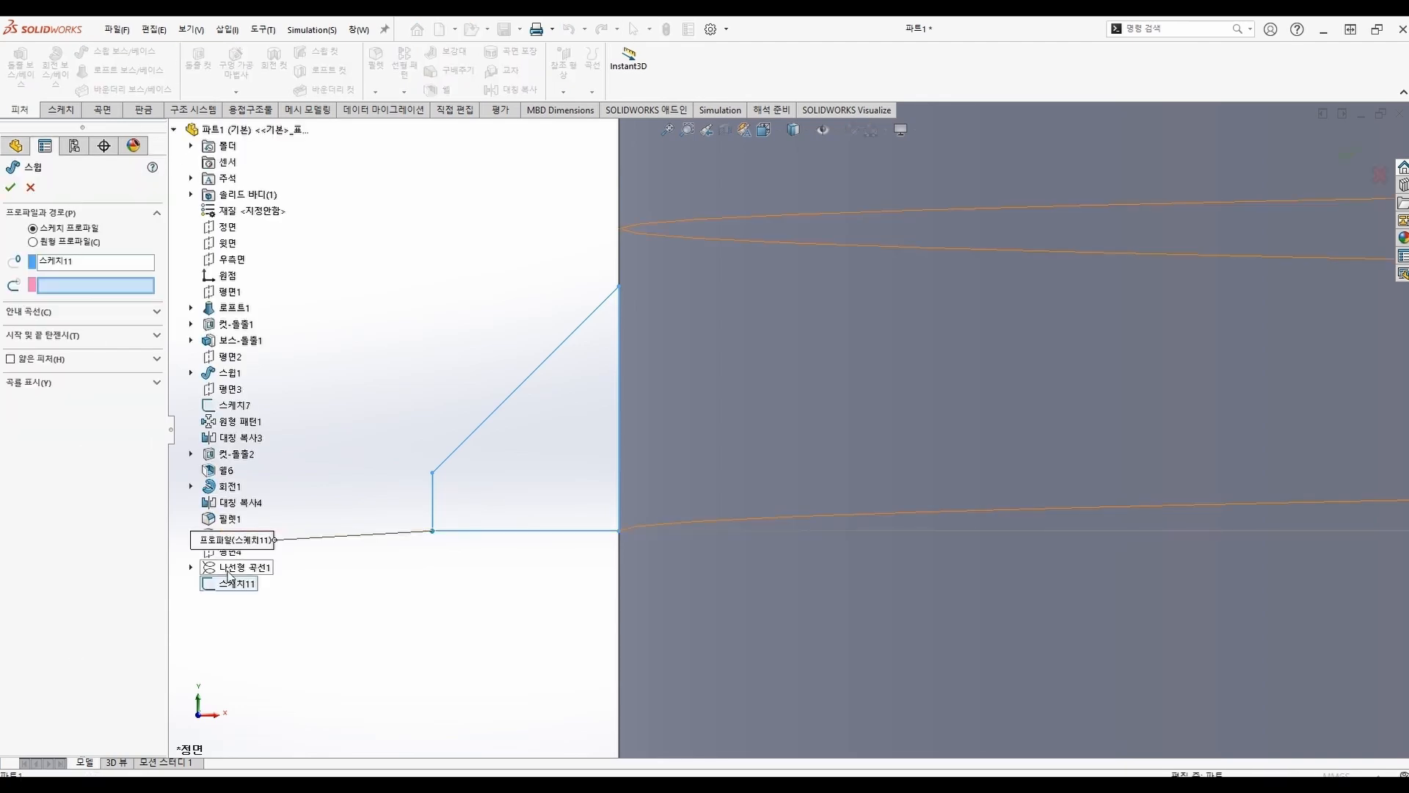
click(236, 567)
scroll(822, 349, up, 2)
scroll(778, 433, up, 5)
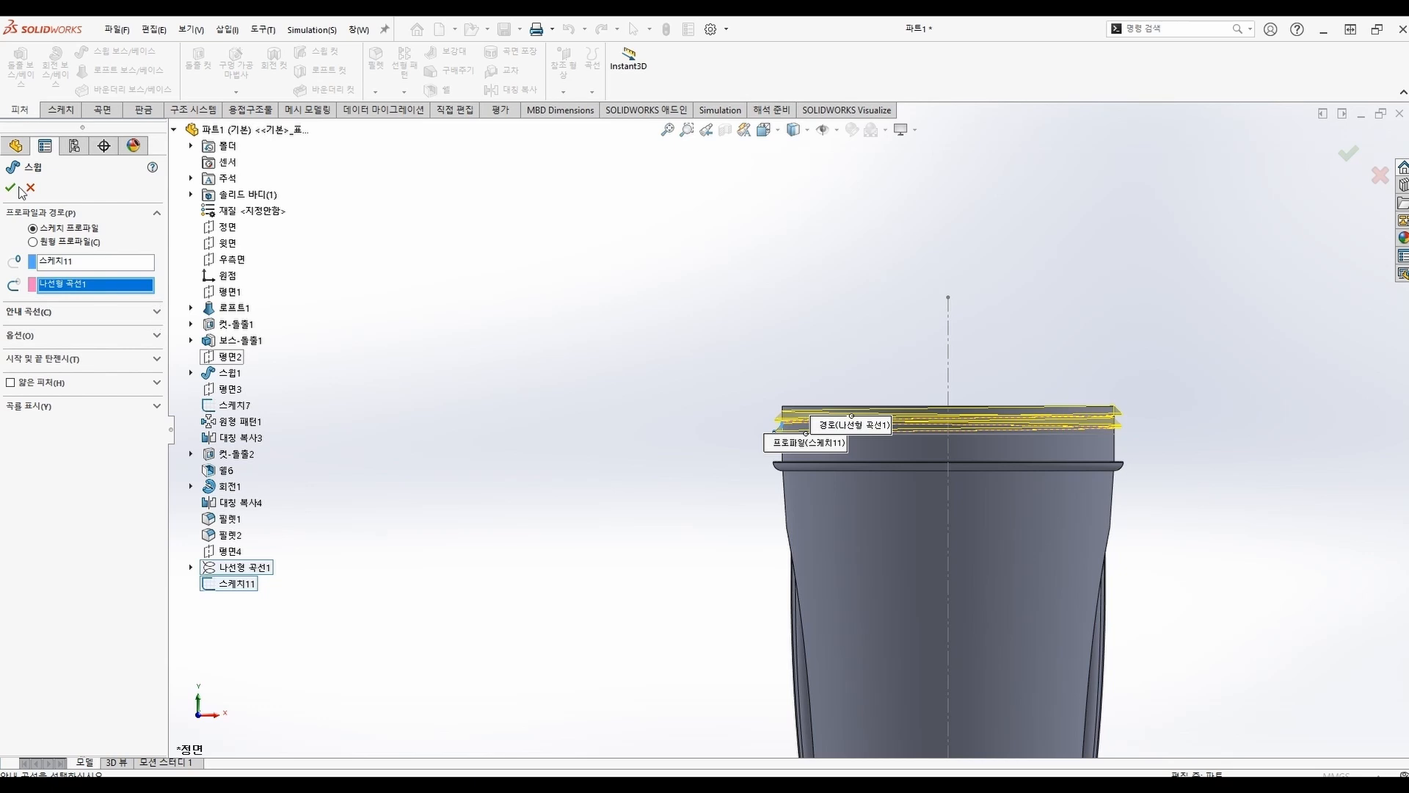
middle_drag(830, 547, 797, 524)
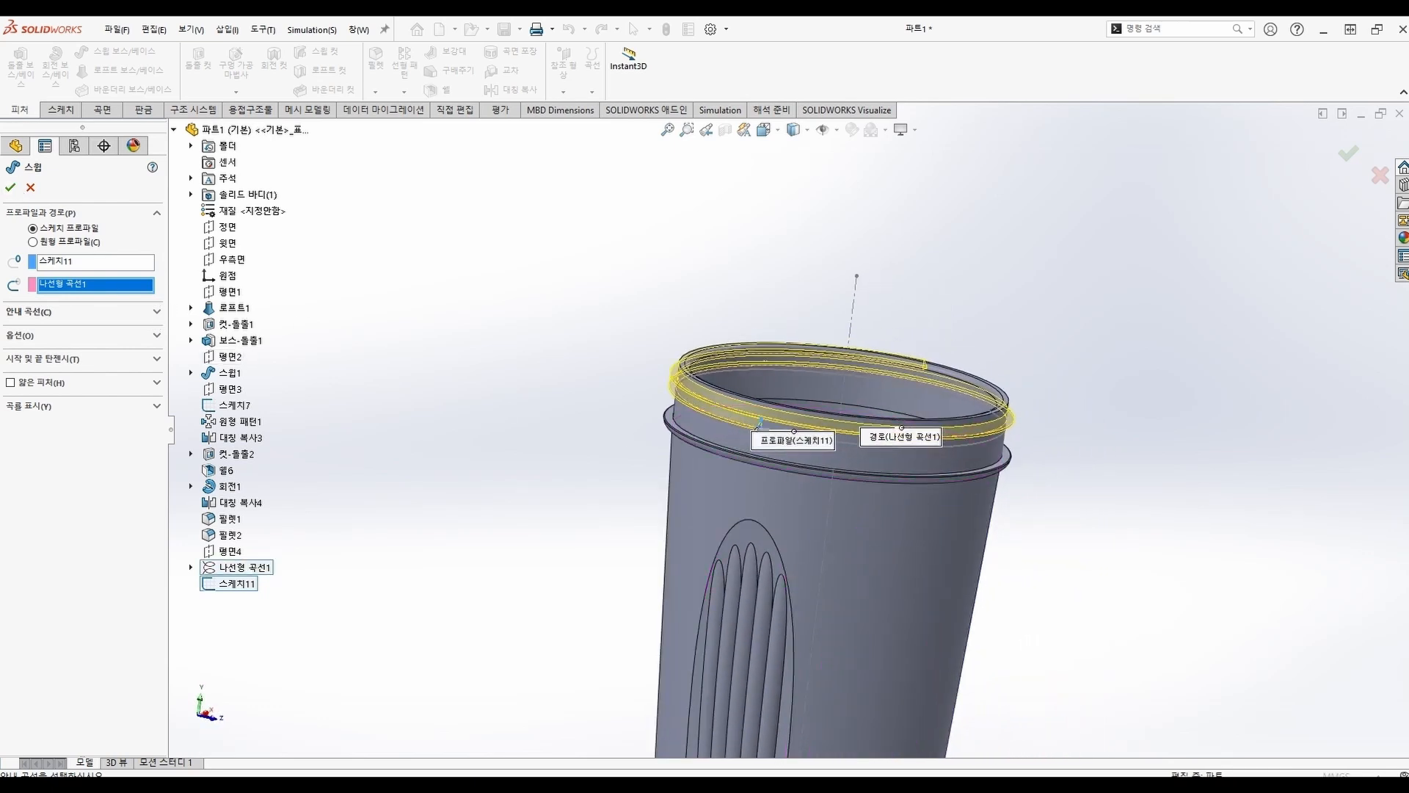
key(Escape)
Create a swept boss from the thread profile sketch with the helix curve as its path
click(121, 51)
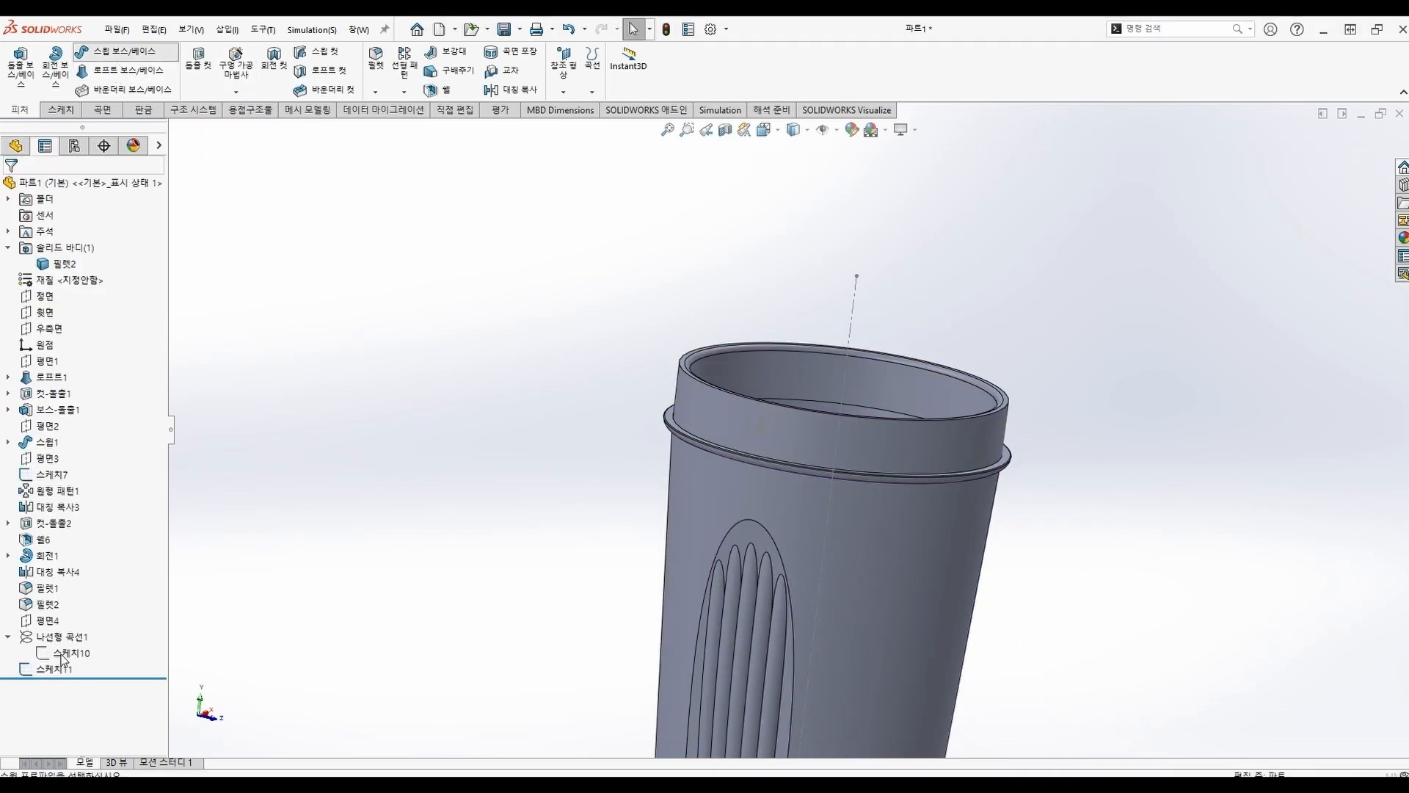
click(175, 130)
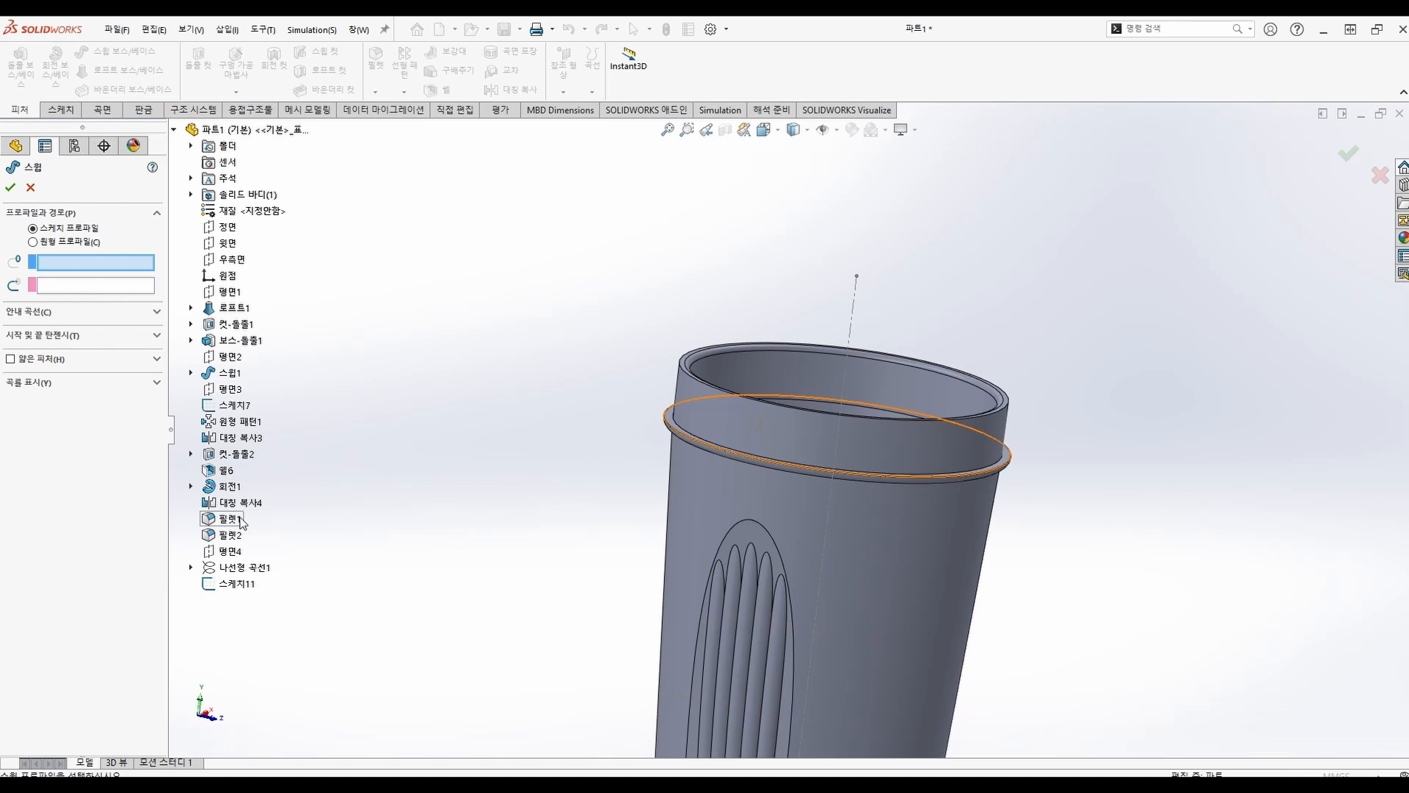
click(224, 585)
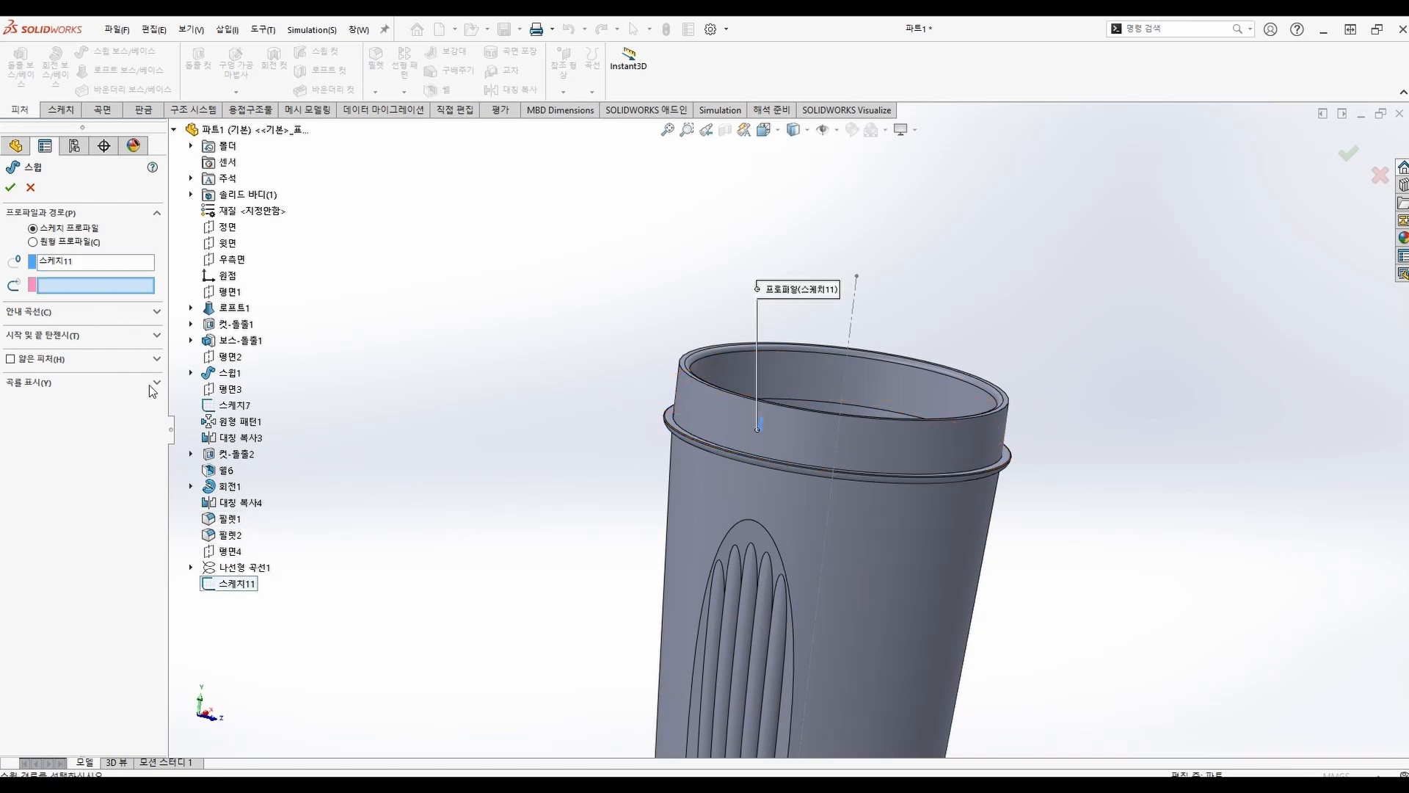
click(242, 568)
click(11, 187)
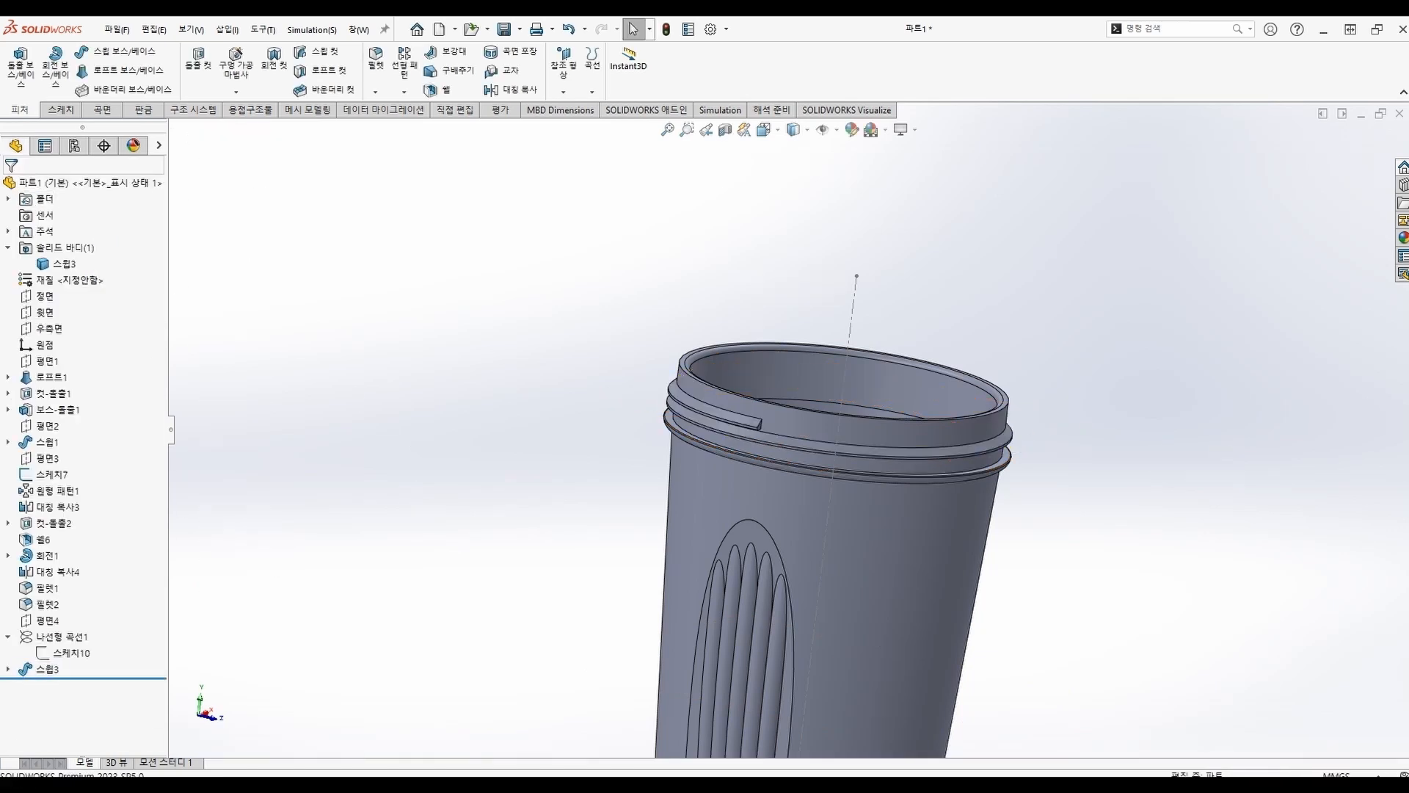
Examine the swept thread around the mouth and the whole container from several angles, including the isometric view
scroll(768, 443, down, 3)
scroll(756, 437, down, 4)
scroll(729, 419, up, 4)
middle_drag(729, 418, 734, 543)
scroll(1040, 395, up, 4)
scroll(924, 396, down, 2)
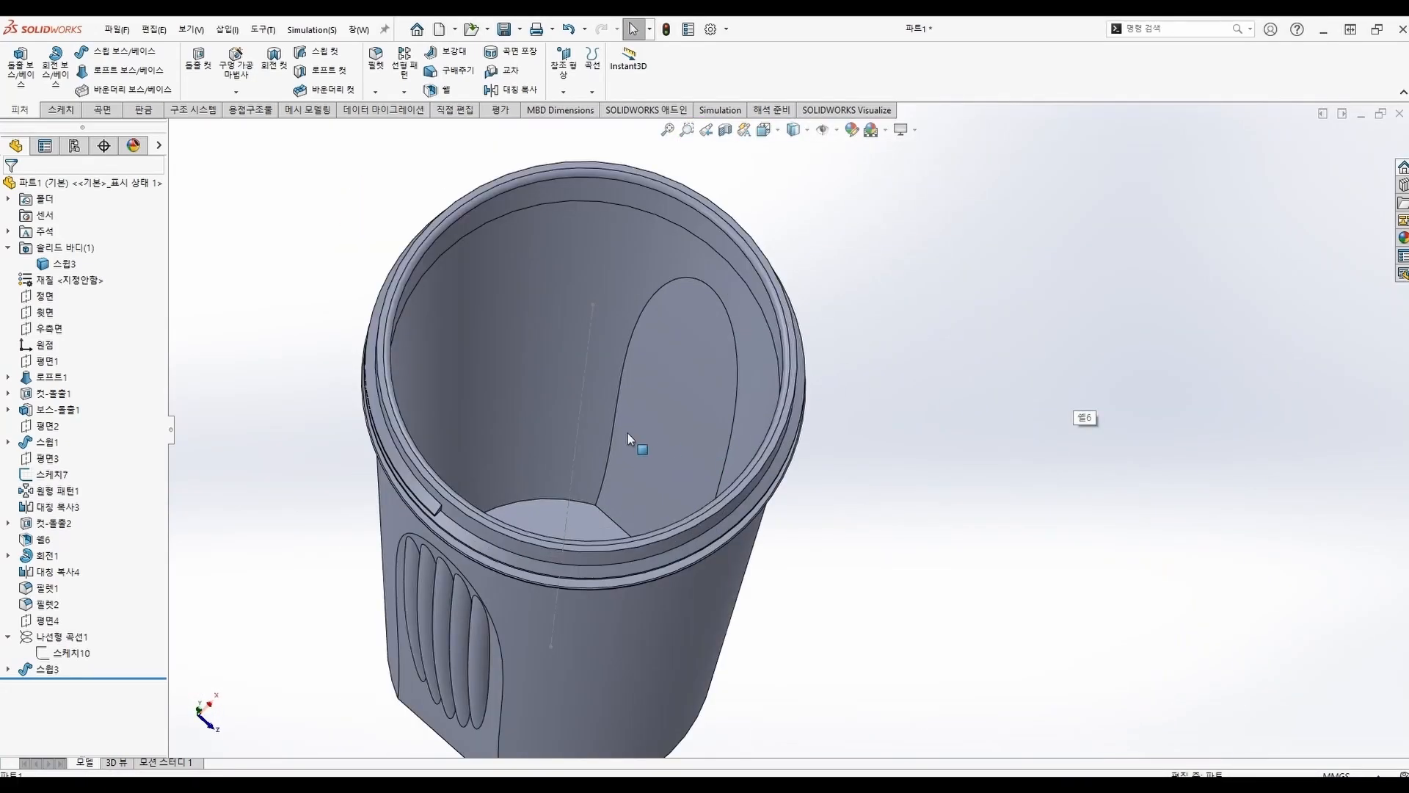
middle_drag(628, 433, 589, 434)
scroll(590, 433, up, 4)
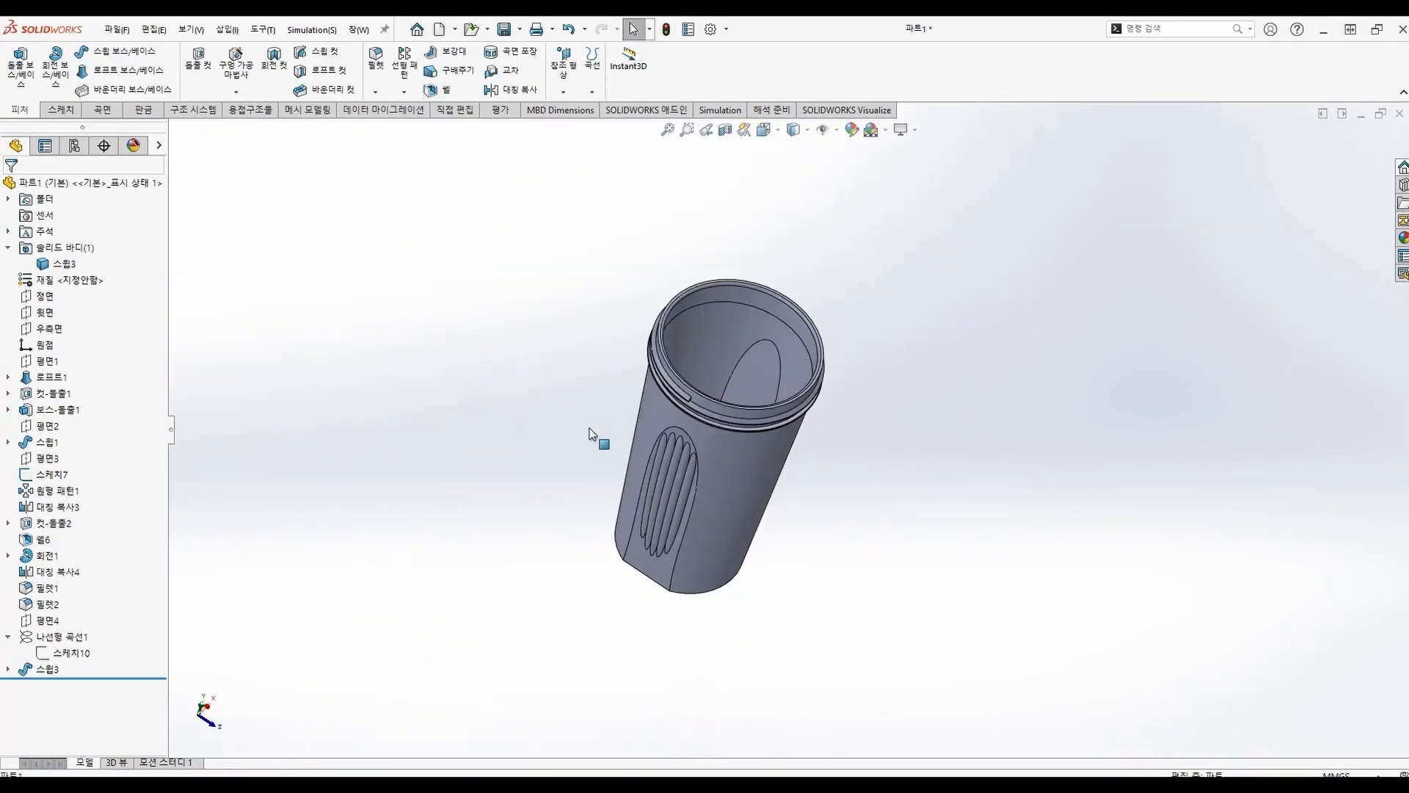
key(ctrl+7)
scroll(847, 357, down, 4)
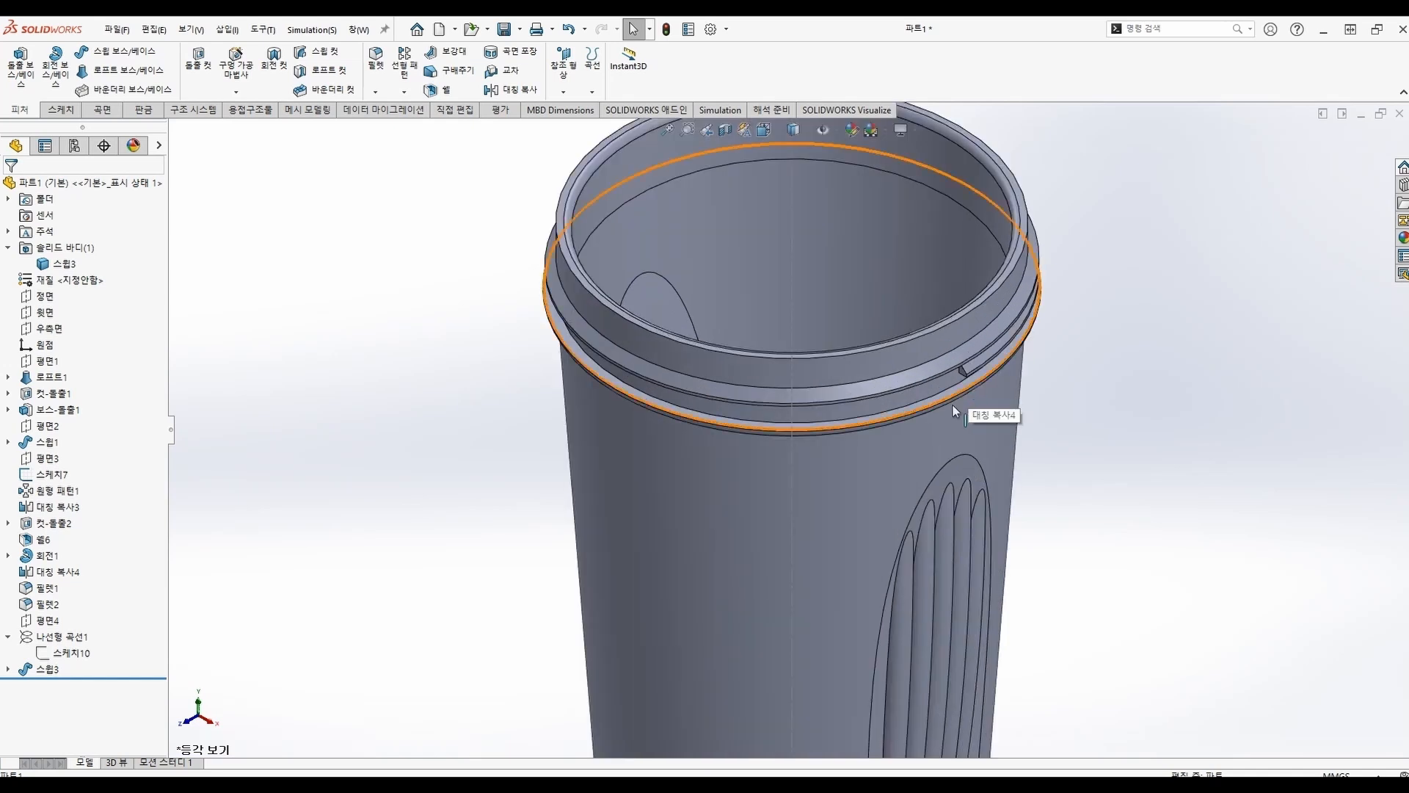
scroll(917, 493, up, 2)
scroll(916, 493, up, 2)
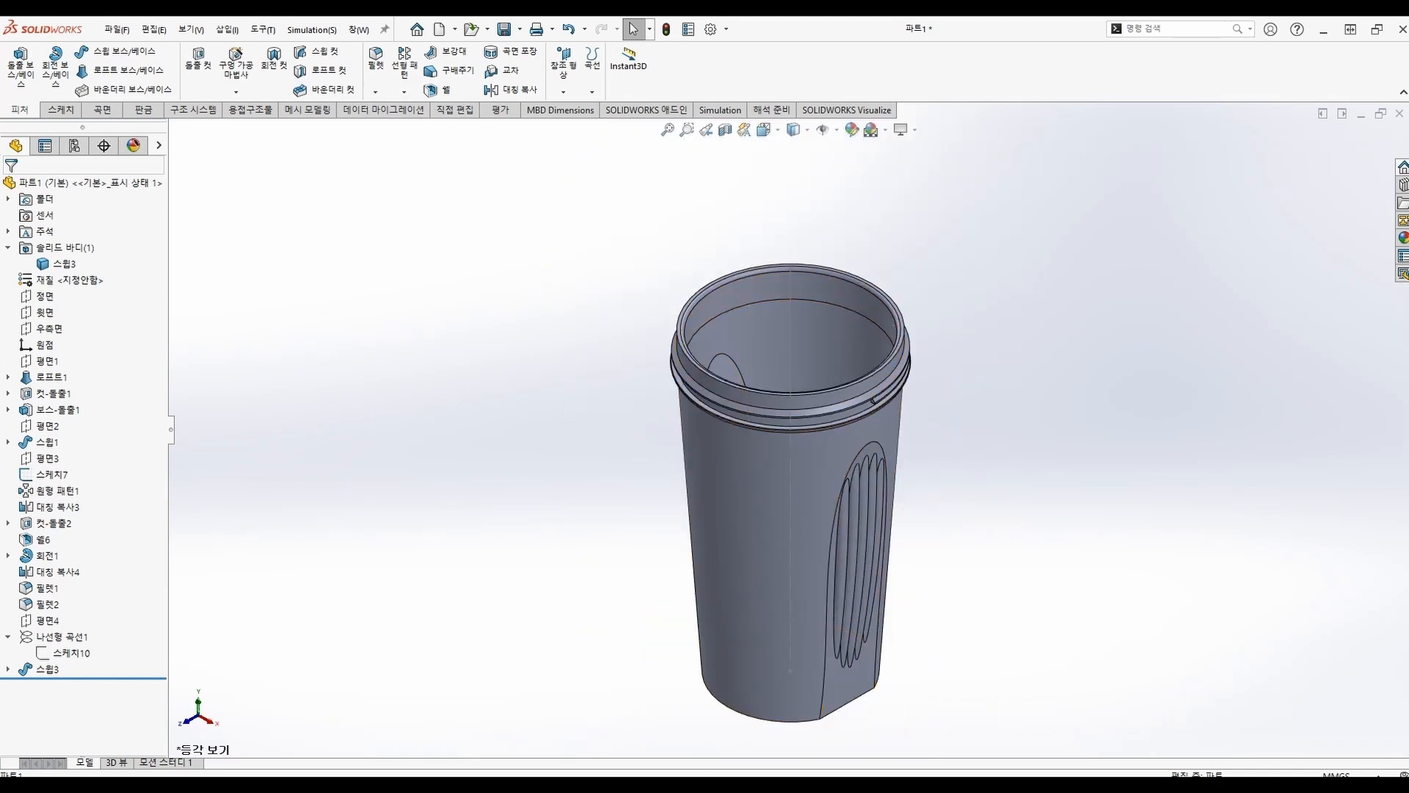